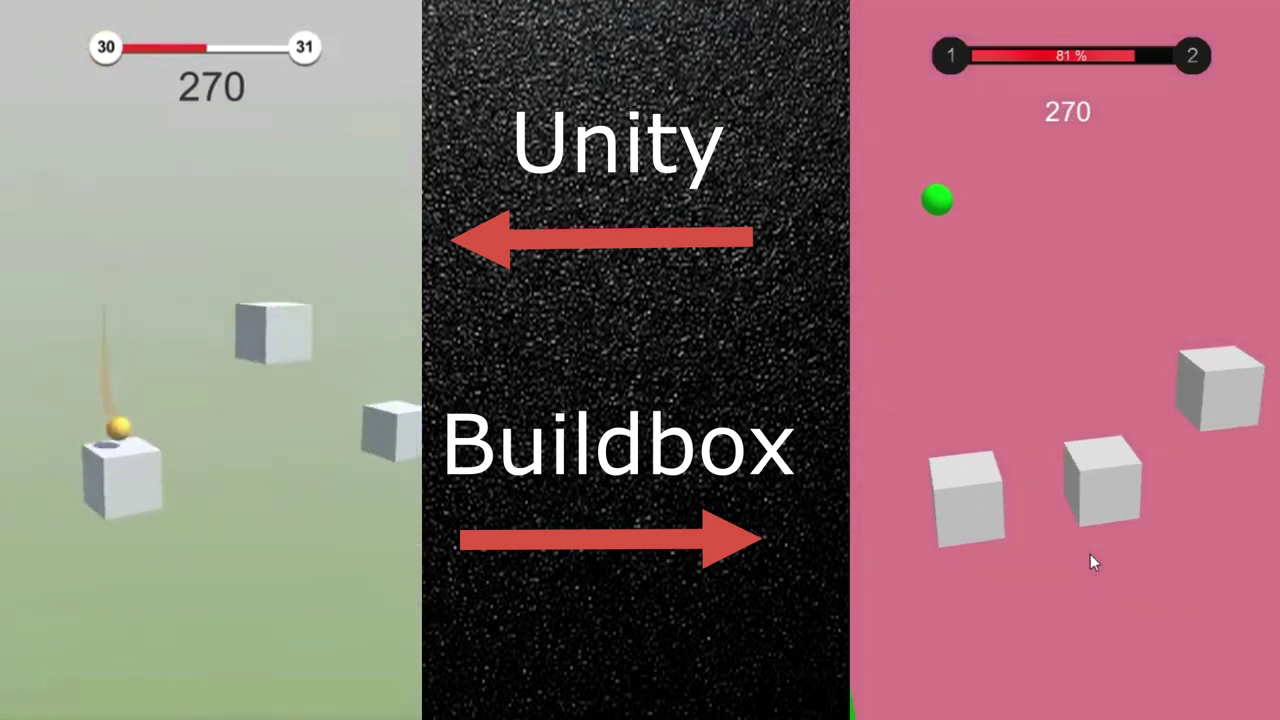
Step: Jump the ball across level 1's blocks and green pillar onto the final platform
{"action": "left_click", "coordinate": [1090, 554]}
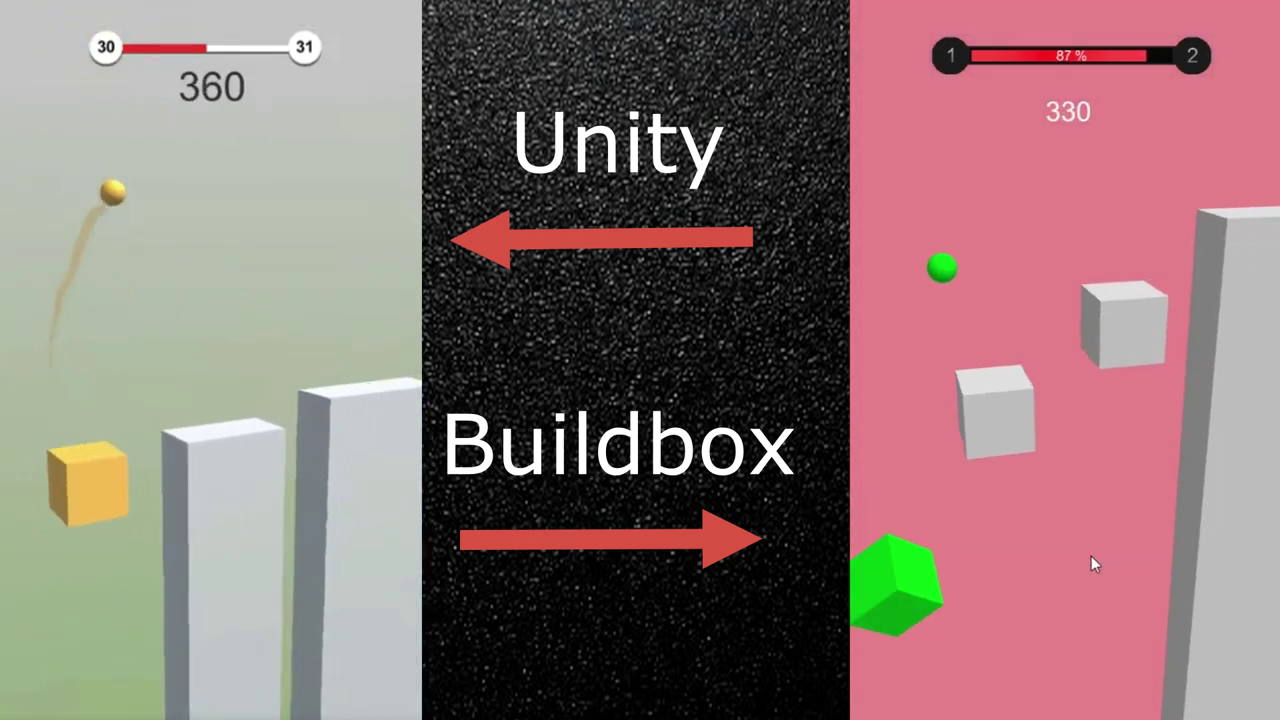
{"action": "left_click", "coordinate": [1092, 558]}
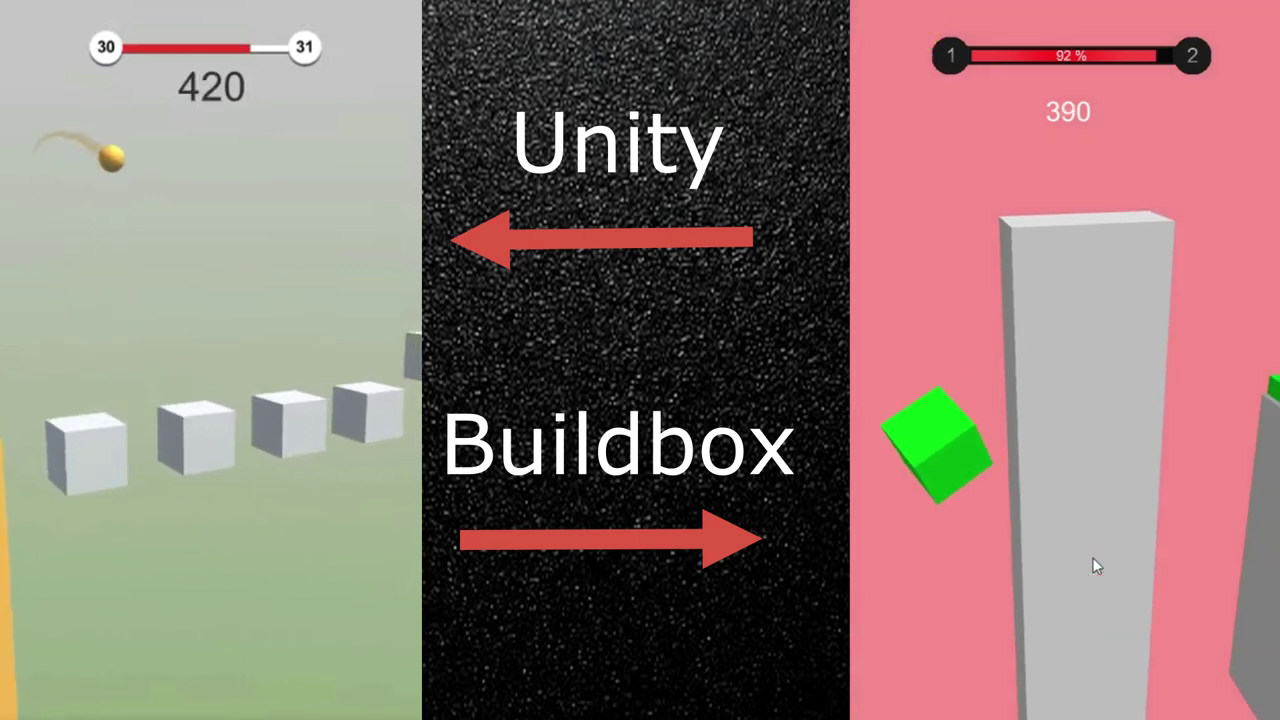
{"action": "left_click", "coordinate": [1092, 558]}
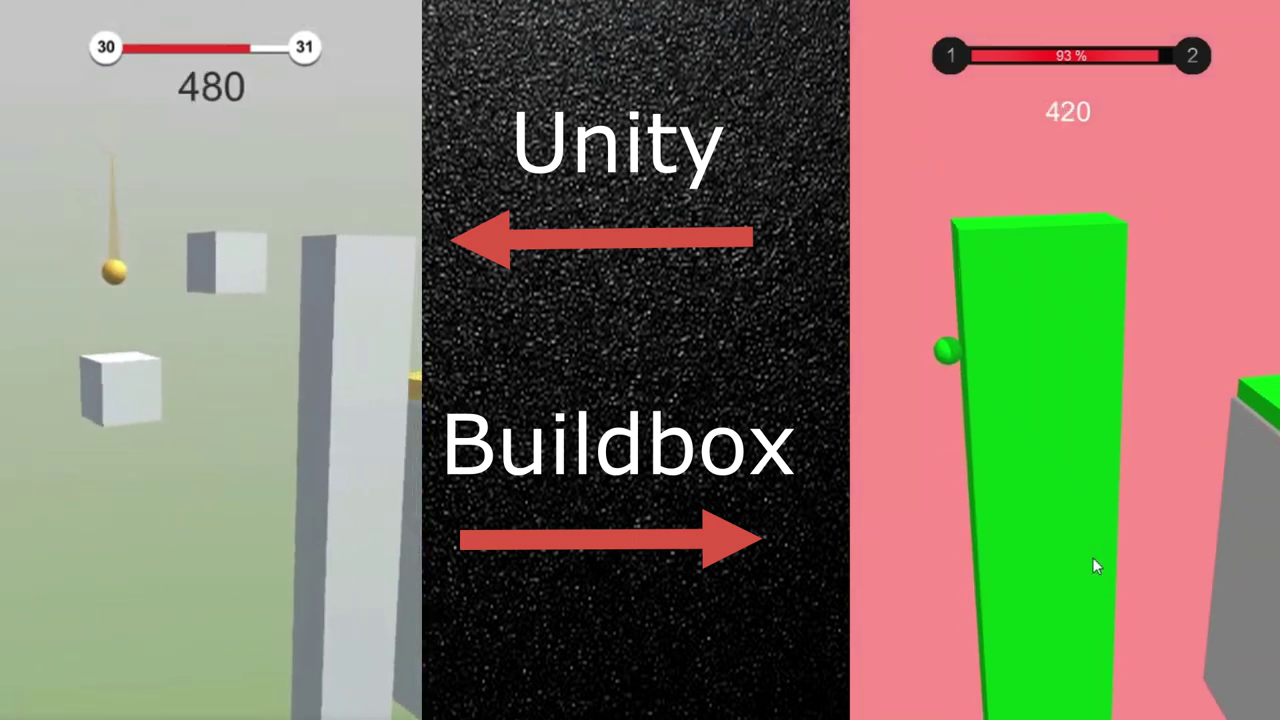
{"action": "left_click", "coordinate": [1093, 557]}
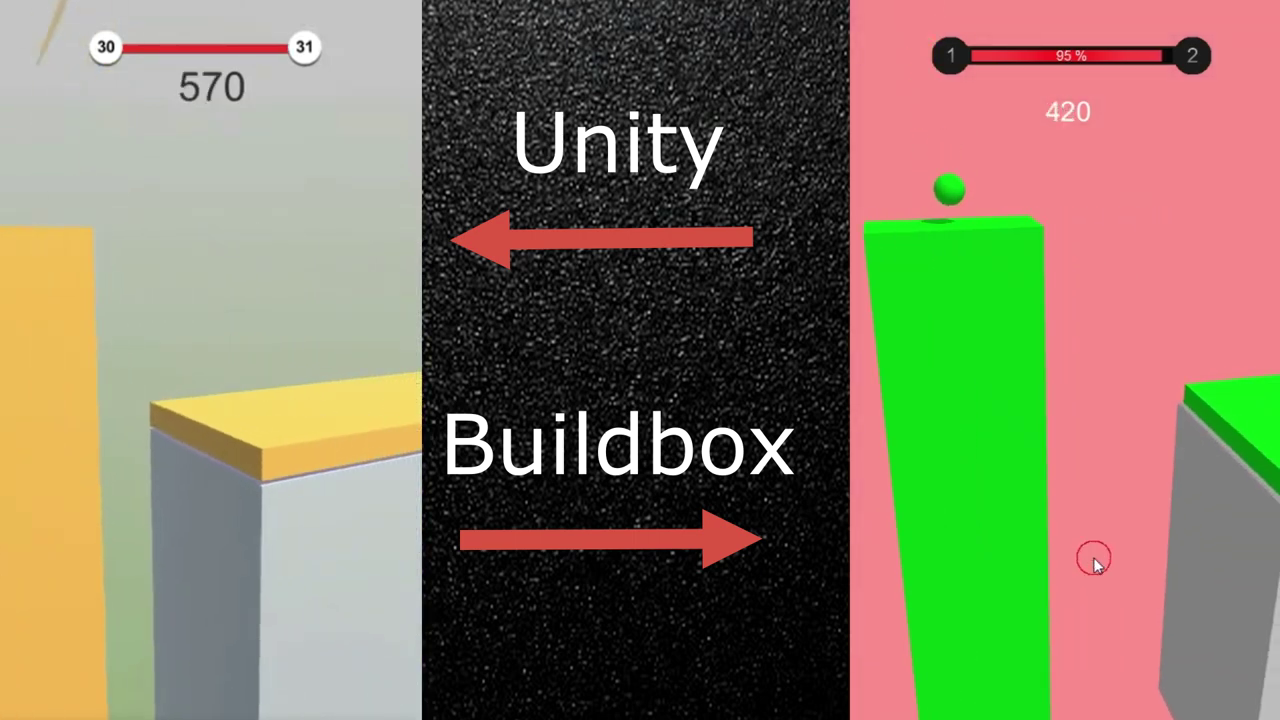
{"action": "left_click", "coordinate": [1093, 557]}
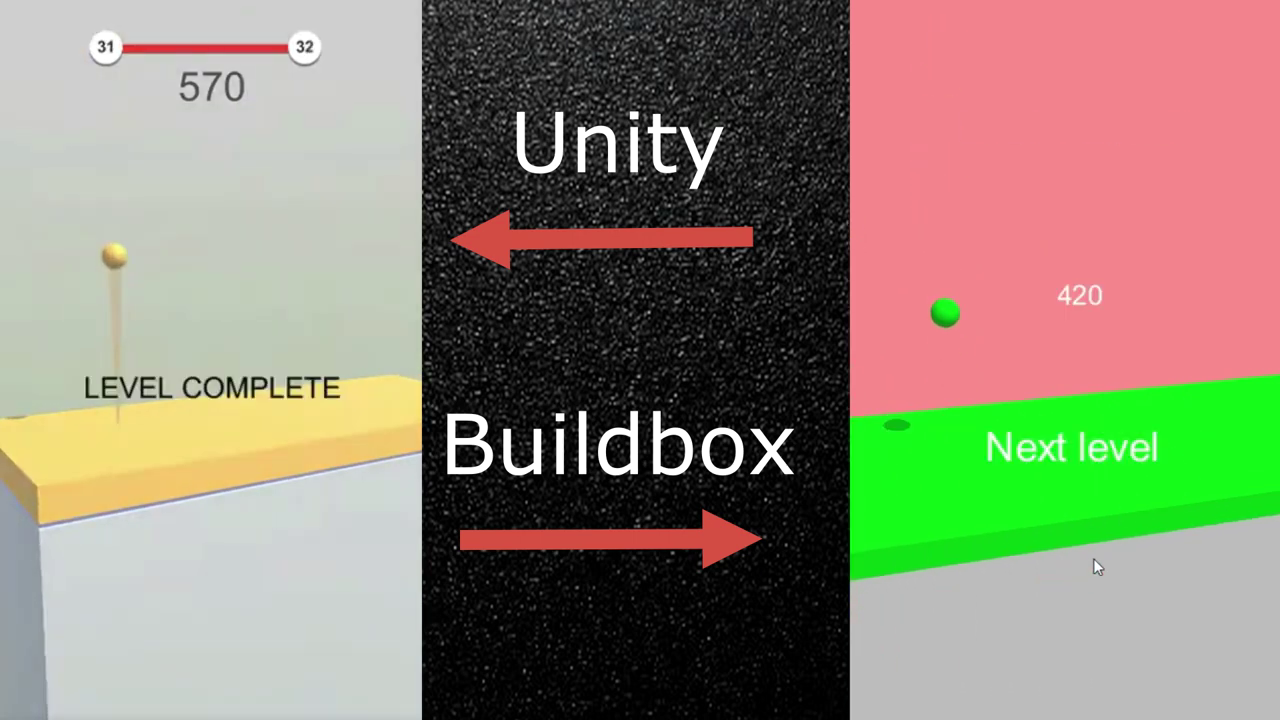
Step: Advance to level 2 and jump the ball over the seesaw and blocks to the finish
{"action": "left_click", "coordinate": [1077, 455]}
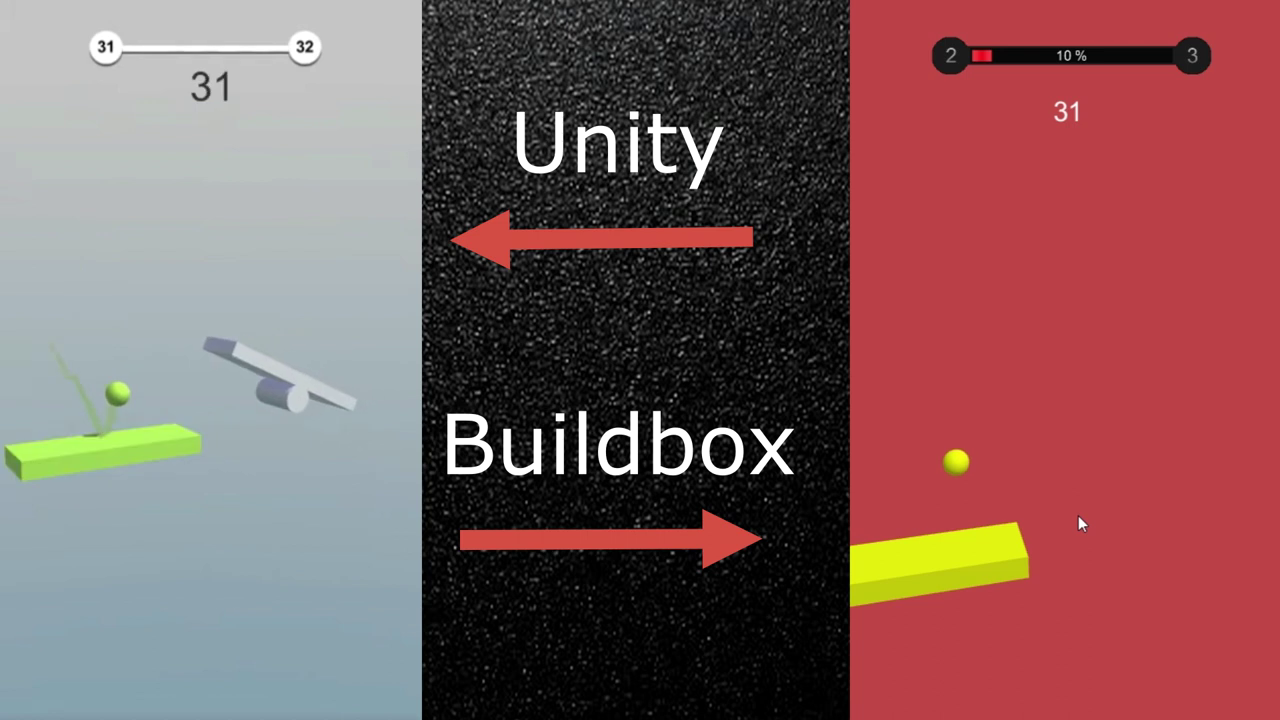
{"action": "left_click", "coordinate": [1078, 515]}
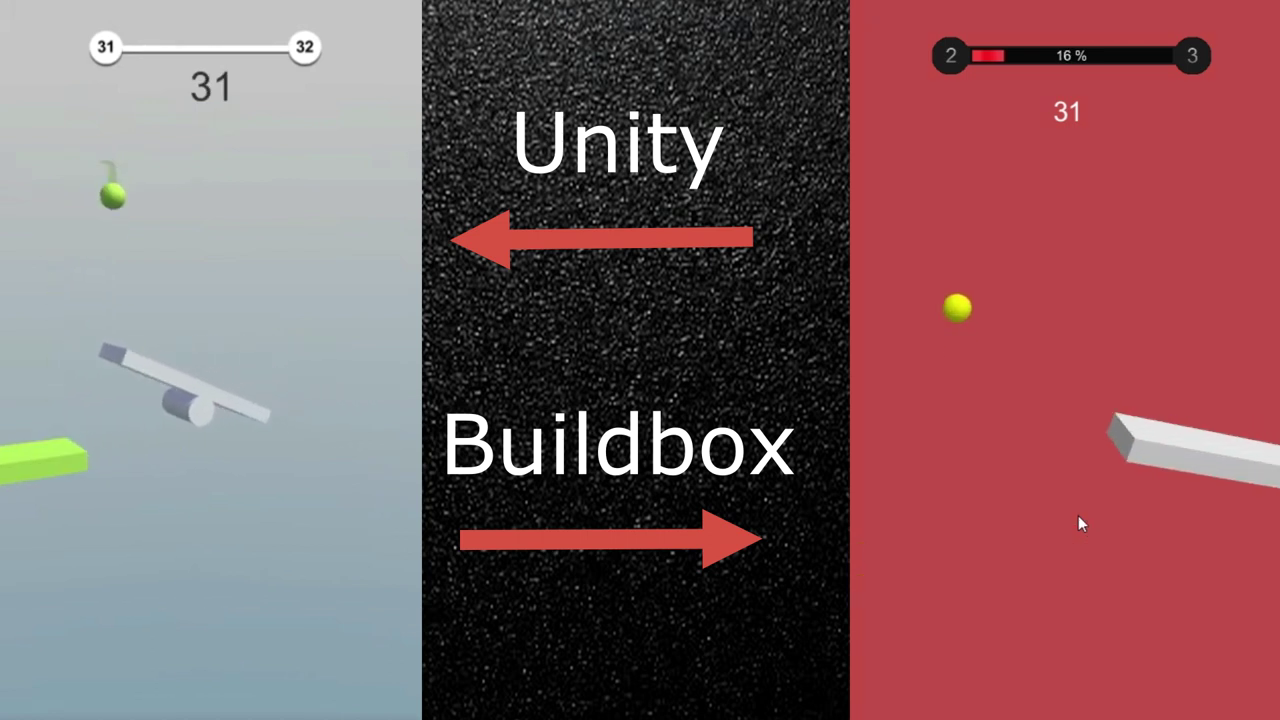
{"action": "left_click", "coordinate": [1080, 517]}
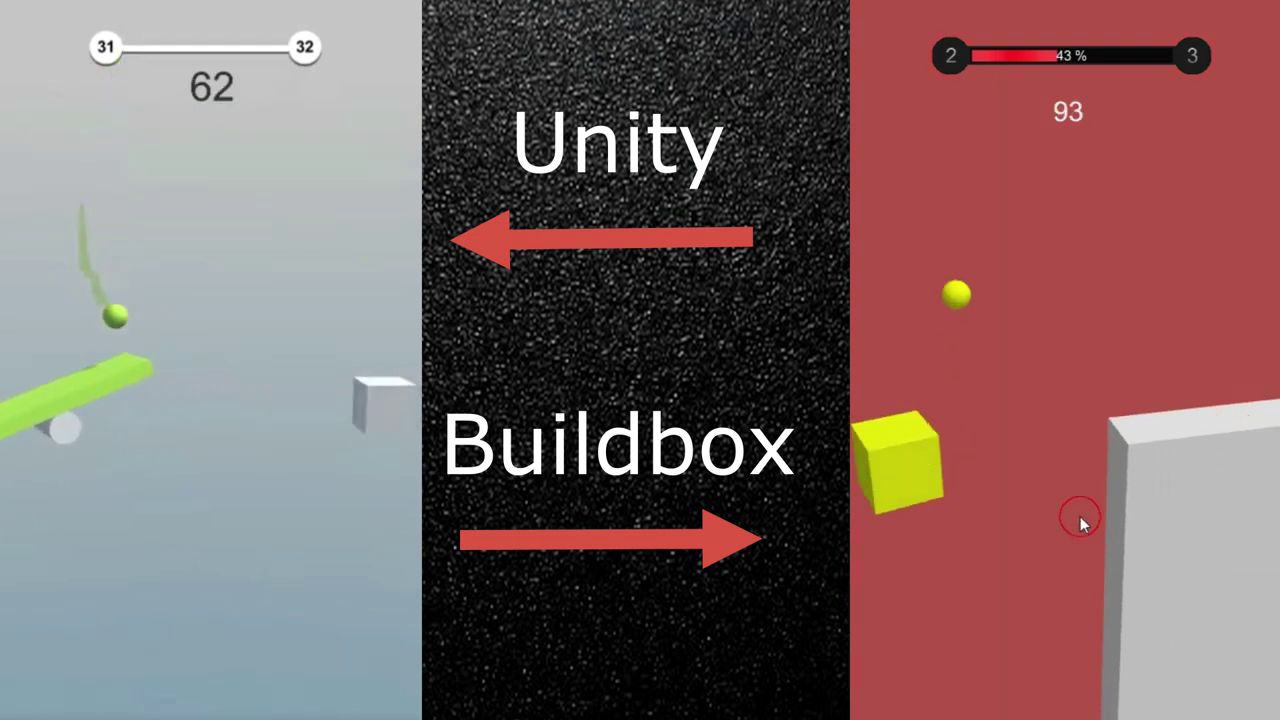
{"action": "left_click", "coordinate": [1081, 517]}
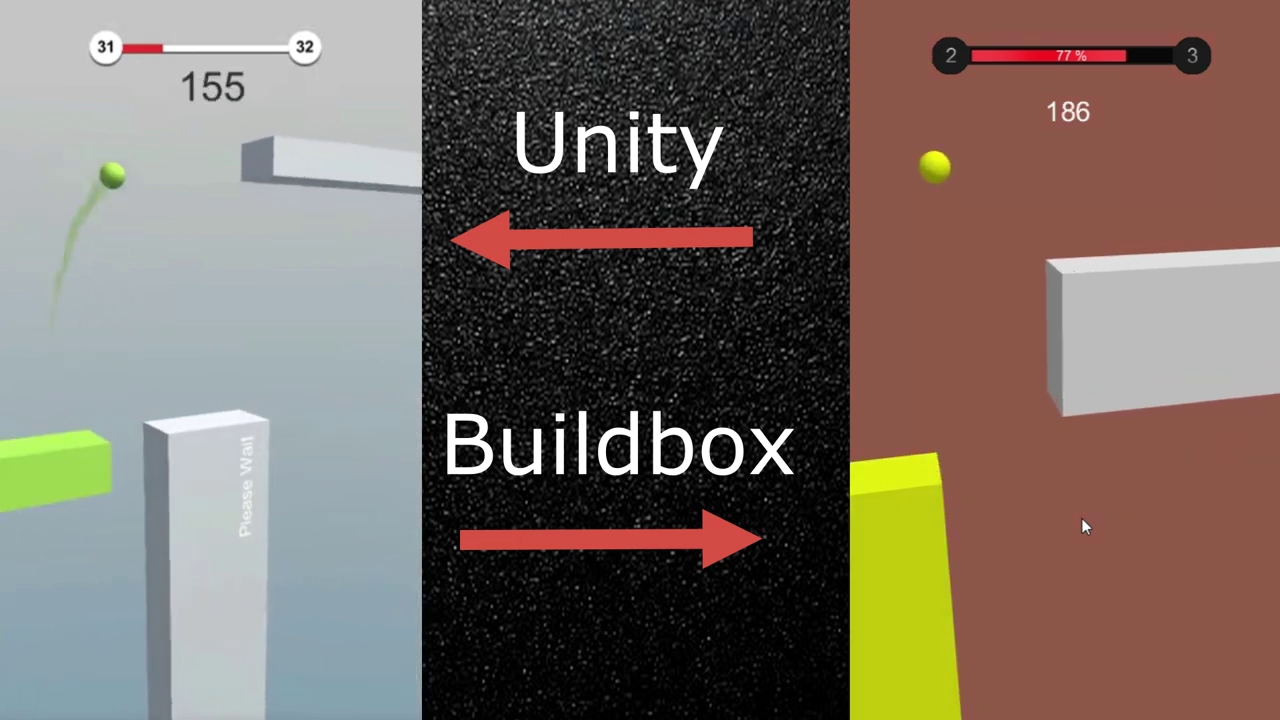
{"action": "left_click", "coordinate": [1082, 519]}
{"action": "left_click", "coordinate": [1082, 518]}
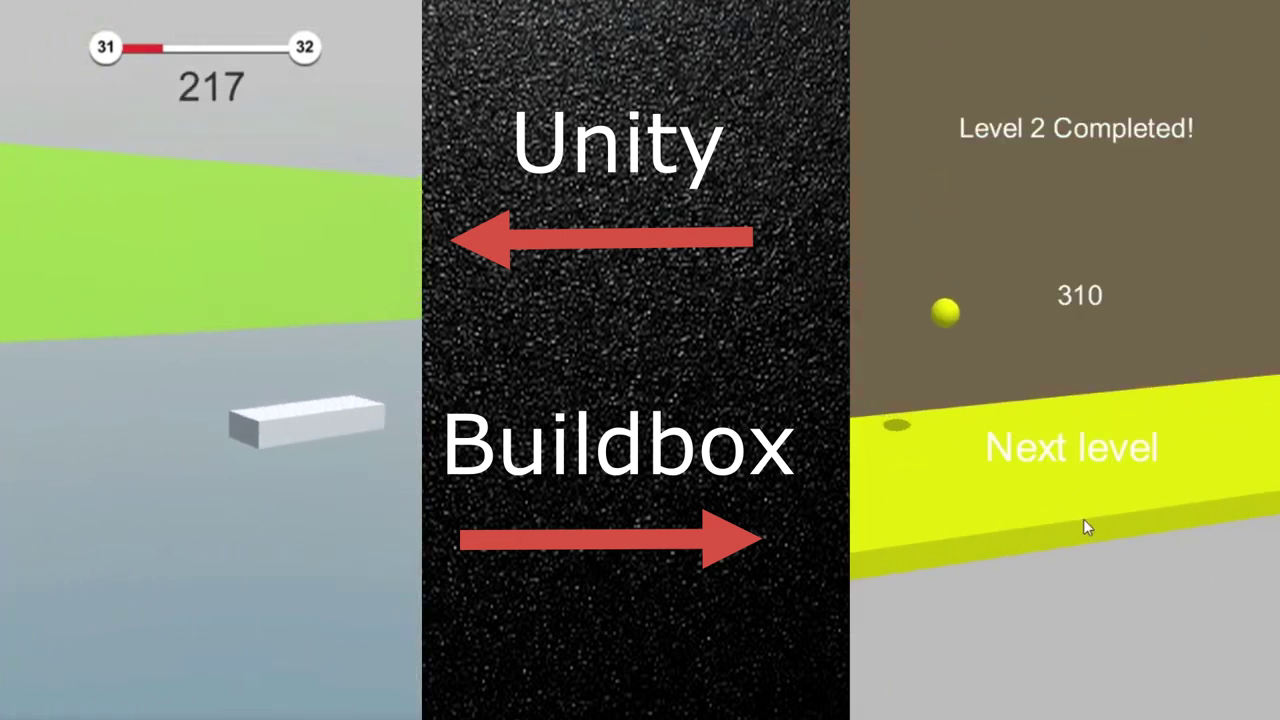
Step: Start level 3 and jump across its first blocks until the ball falls
{"action": "left_click", "coordinate": [1080, 460]}
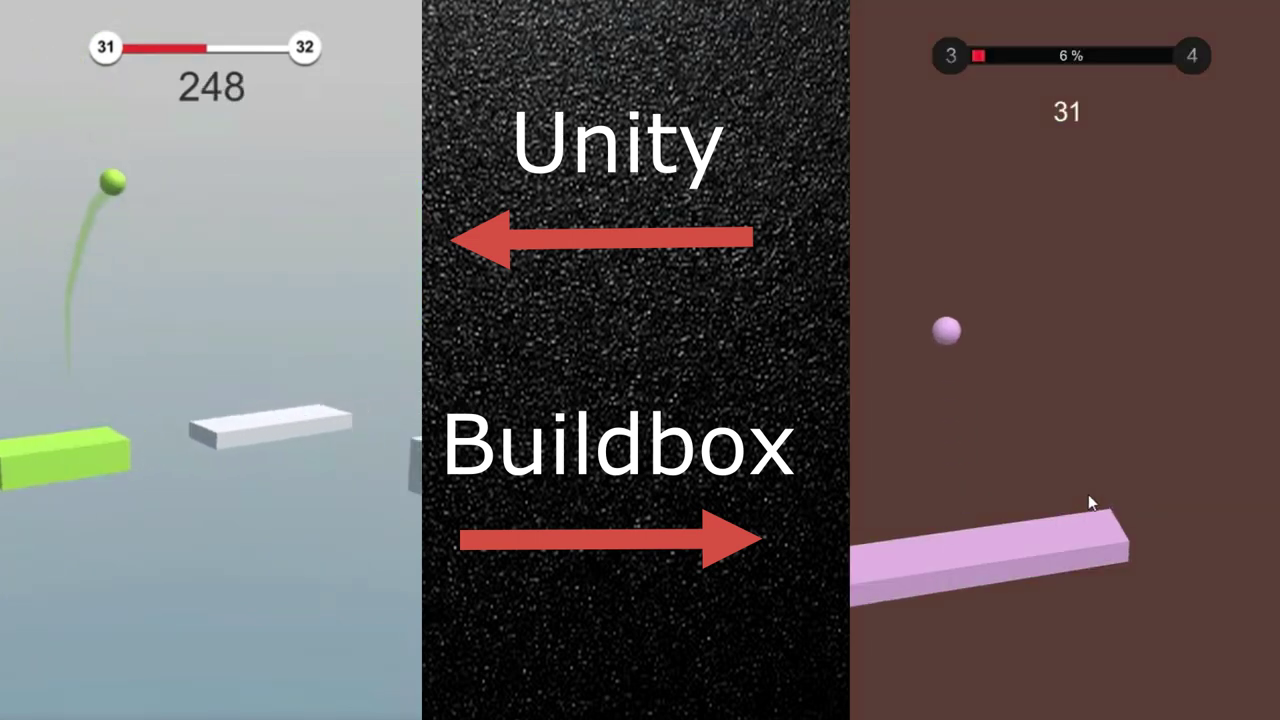
{"action": "left_click", "coordinate": [1088, 494]}
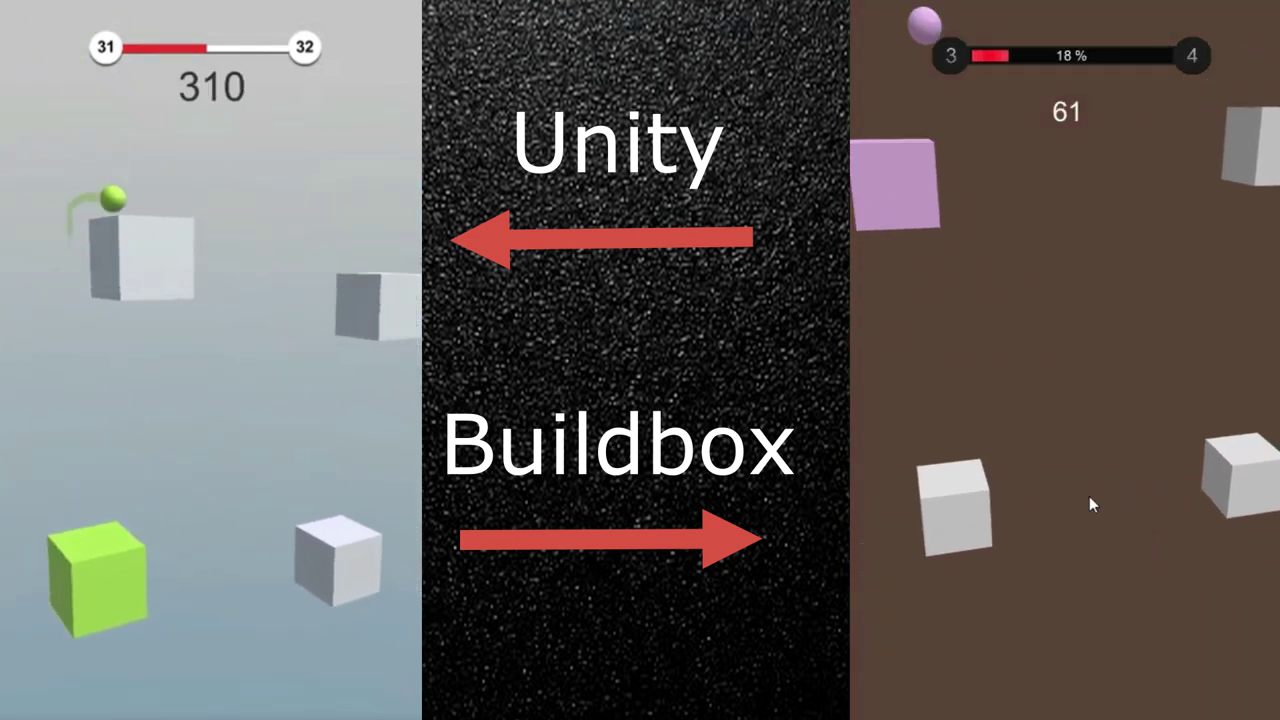
{"action": "left_click", "coordinate": [1090, 496]}
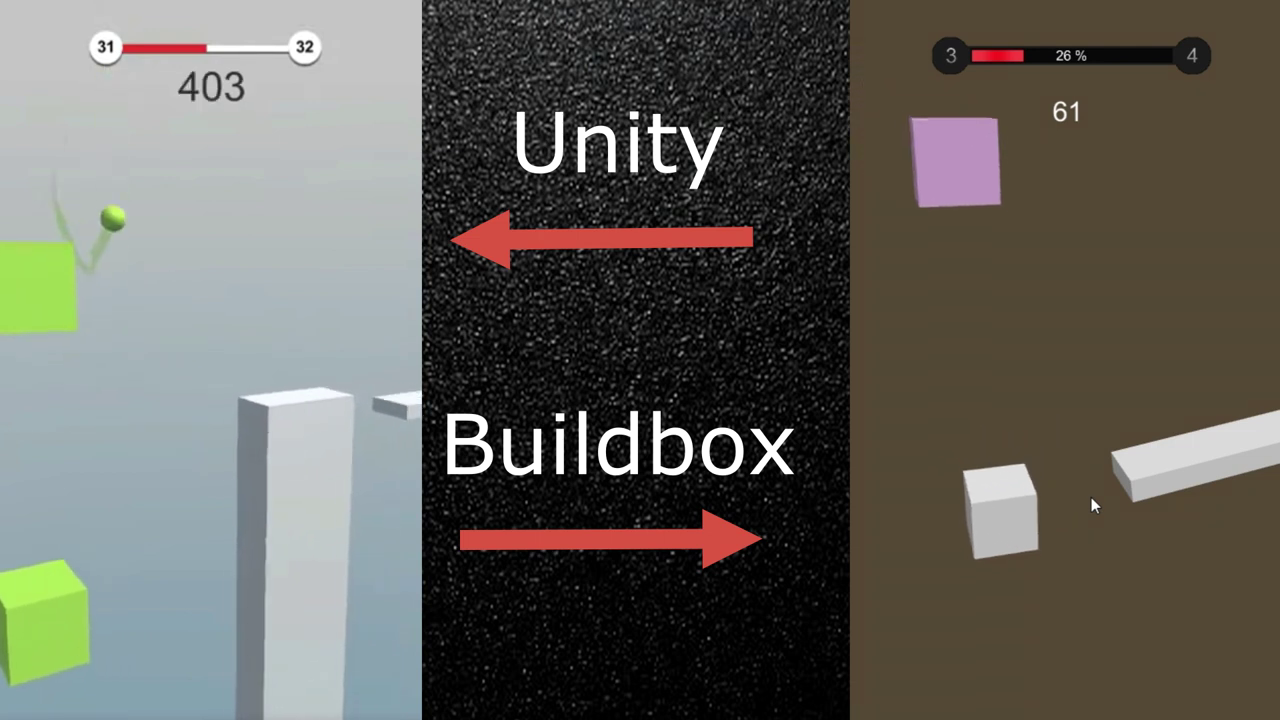
{"action": "left_click", "coordinate": [1091, 497]}
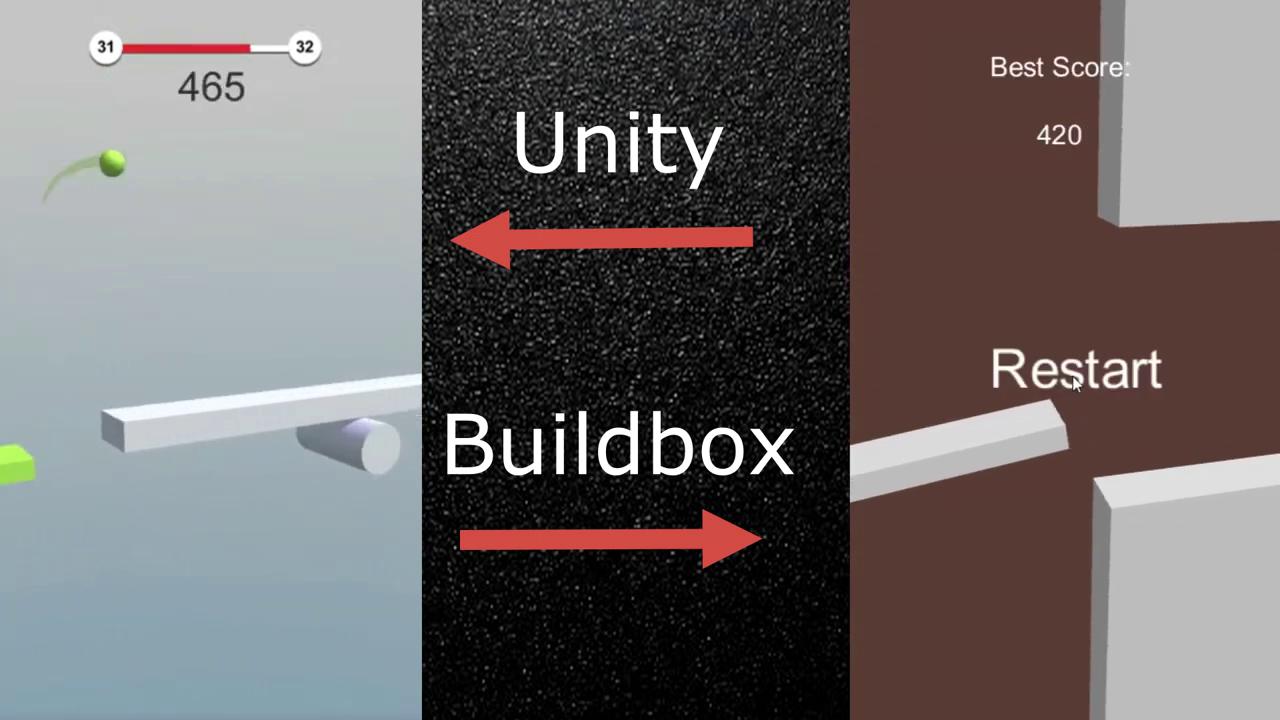
Step: Restart level 3 and jump the ball across the blocks onto the plank
{"action": "left_click", "coordinate": [1071, 448]}
{"action": "left_click", "coordinate": [1072, 461]}
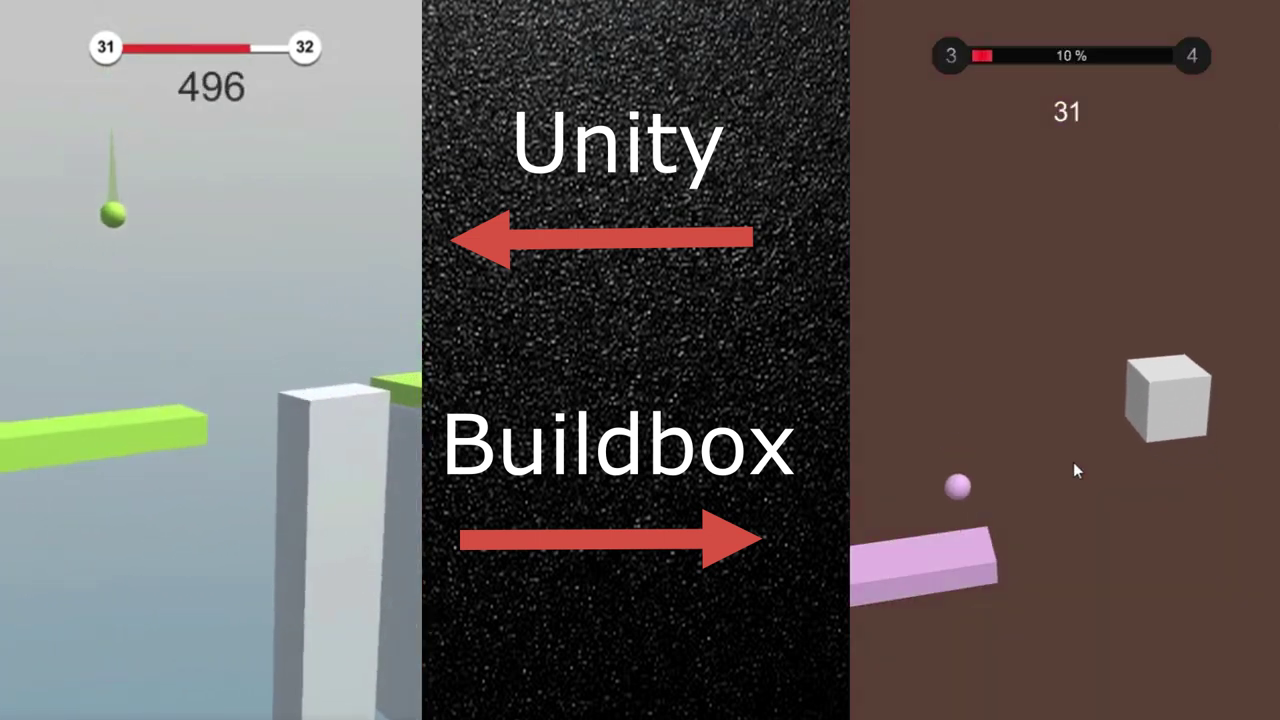
{"action": "left_click", "coordinate": [1073, 462]}
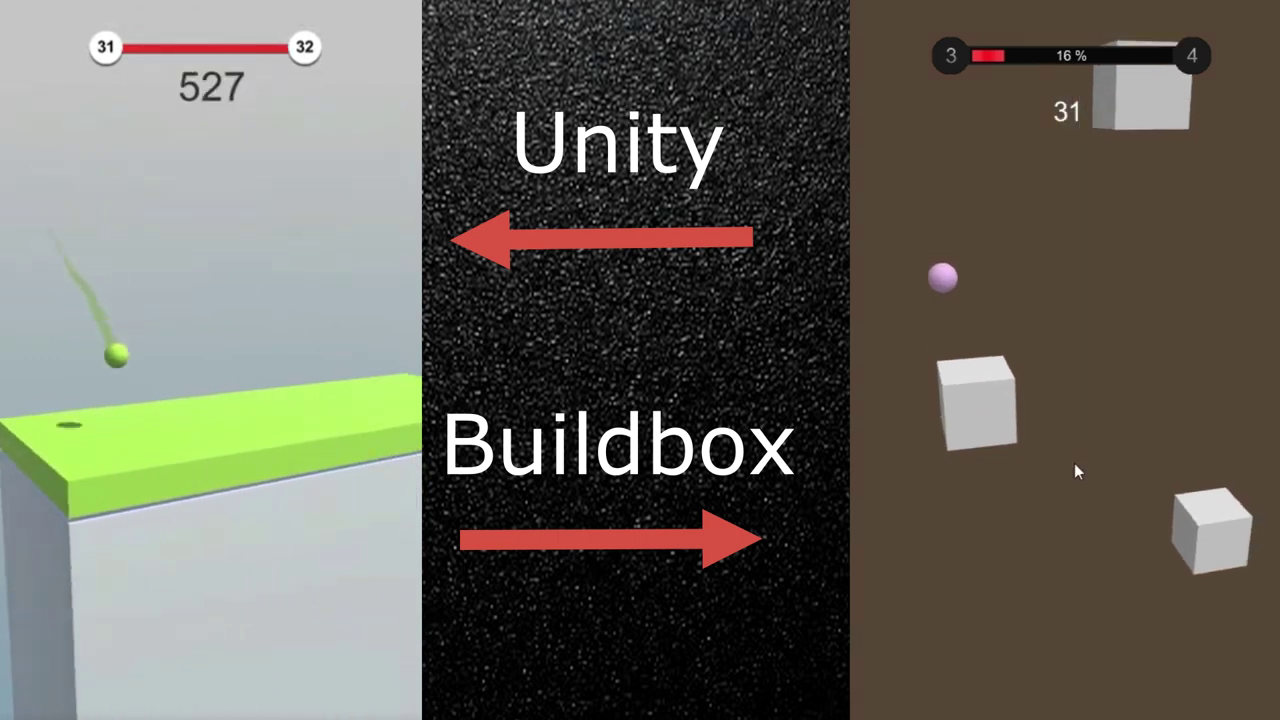
{"action": "left_click", "coordinate": [1074, 463]}
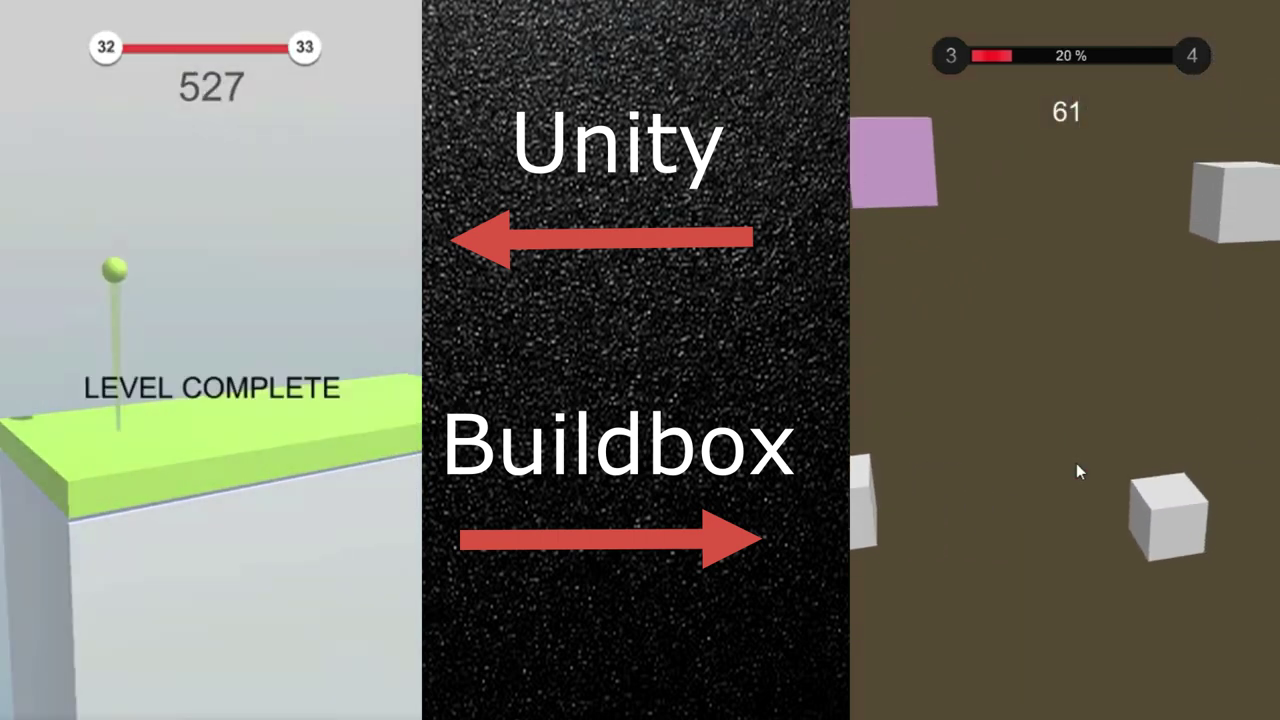
{"action": "left_click", "coordinate": [1076, 463]}
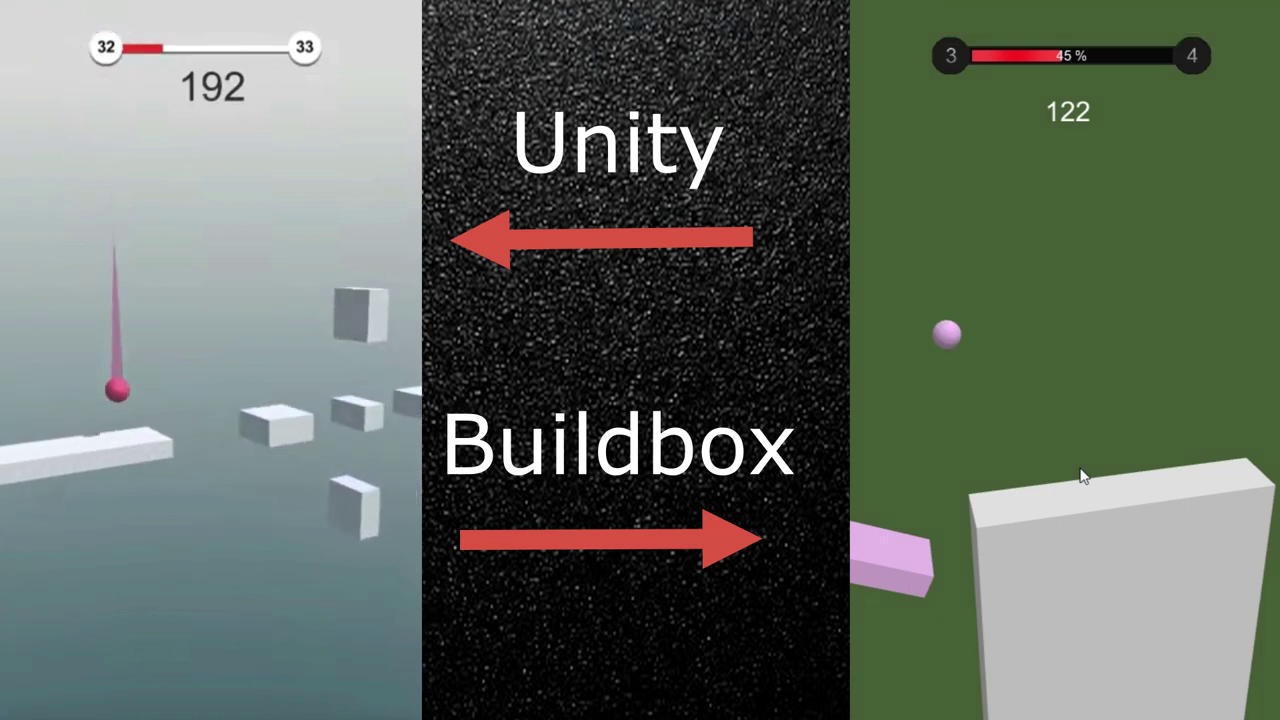
{"action": "left_click", "coordinate": [1084, 482]}
Step: Jump through level 3's remaining blocks onto the final platform, filling the progress bar to 100%
{"action": "left_click", "coordinate": [1084, 482]}
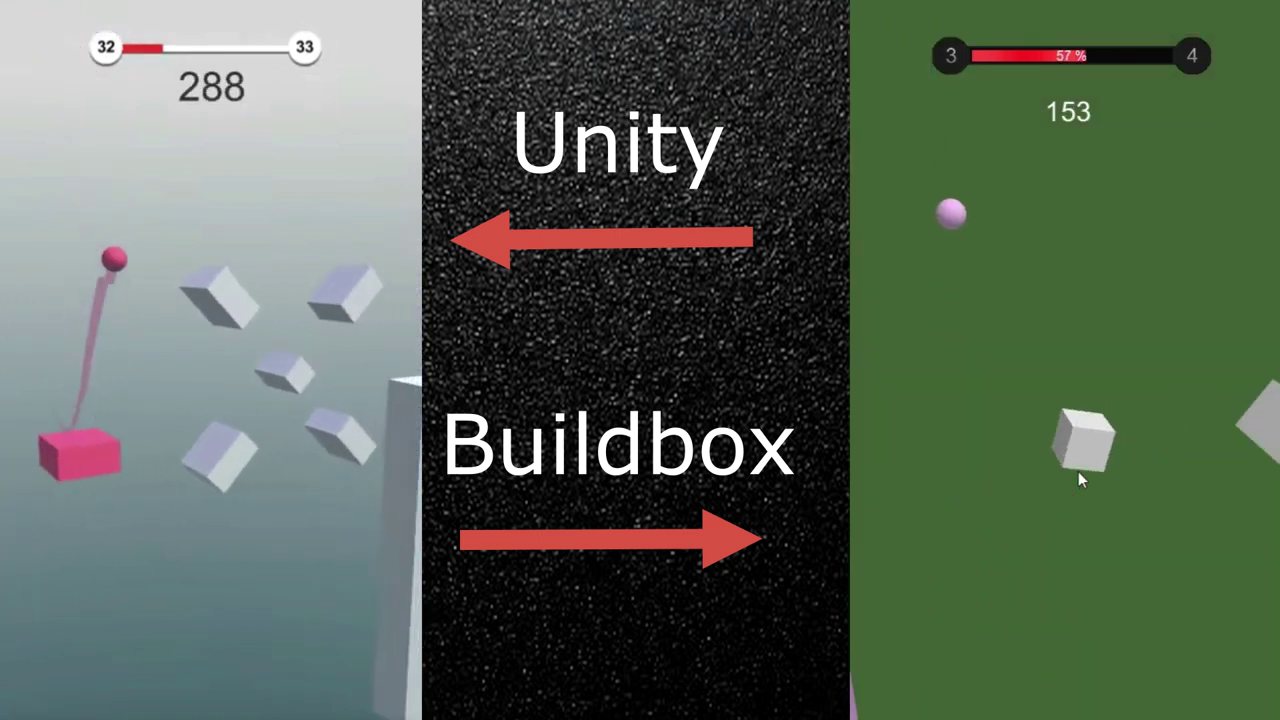
{"action": "left_click", "coordinate": [1084, 478]}
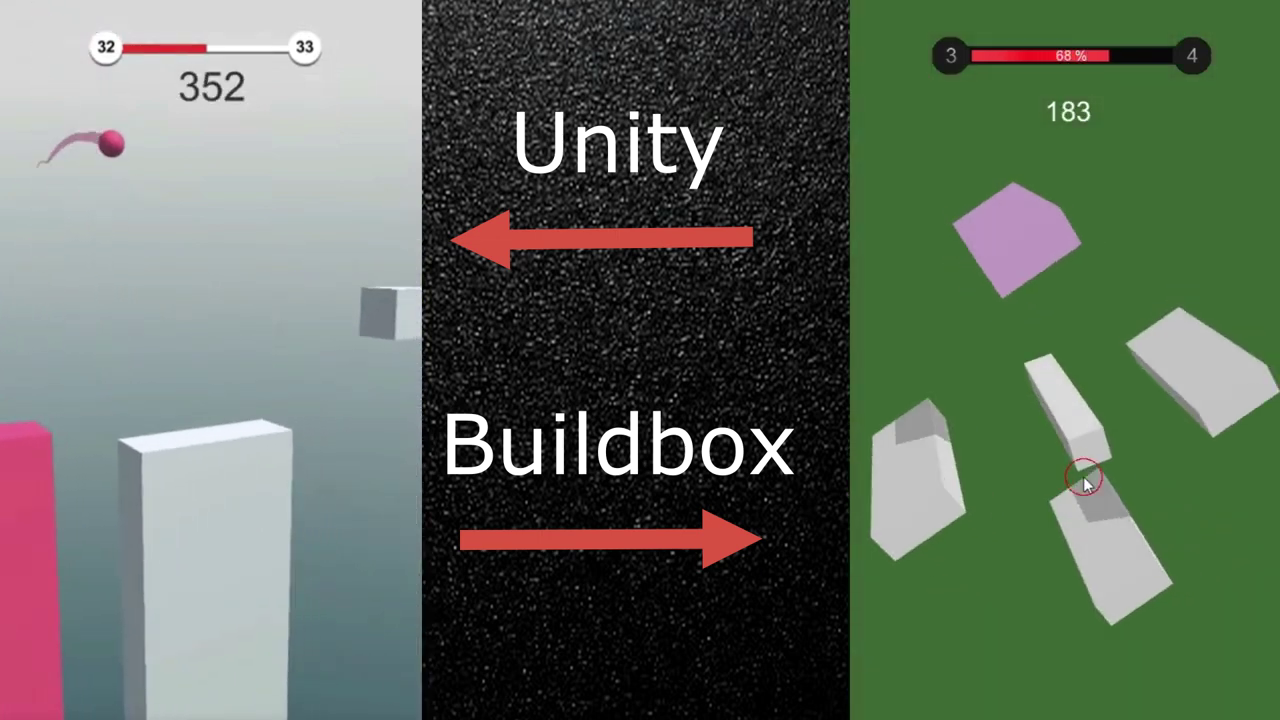
{"action": "left_click", "coordinate": [1087, 479]}
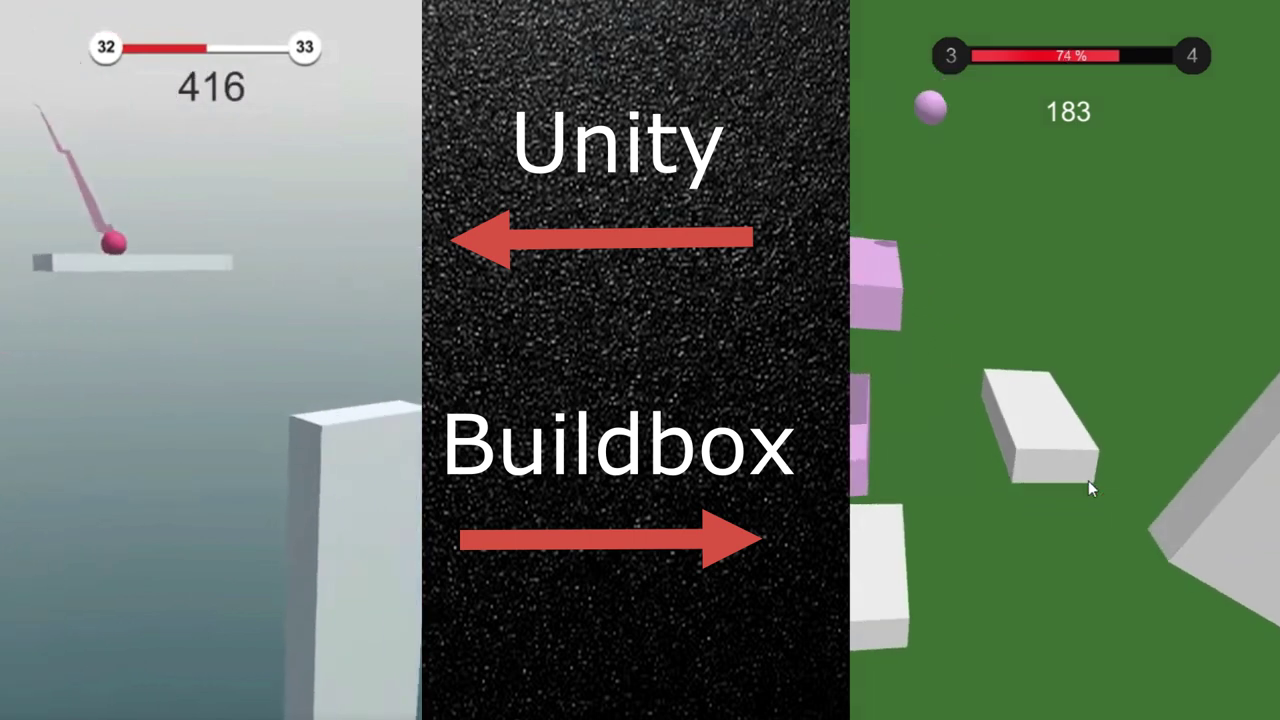
{"action": "left_click", "coordinate": [1088, 481]}
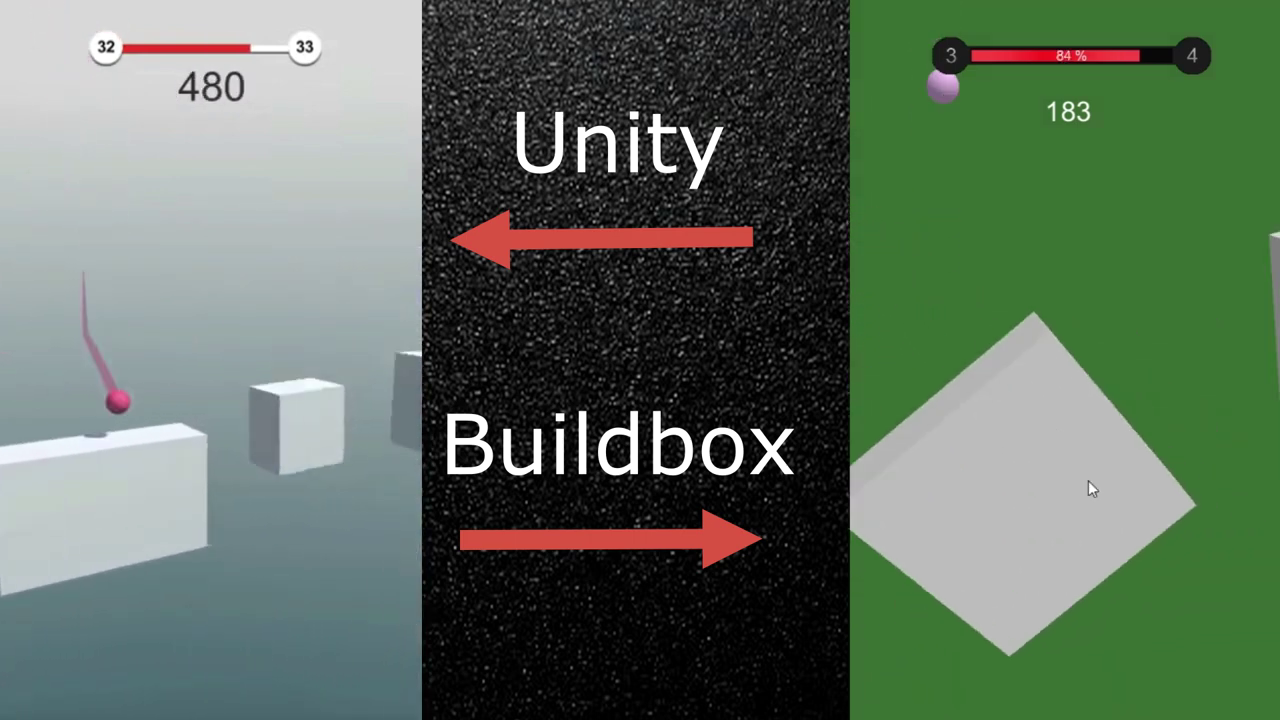
{"action": "left_click", "coordinate": [1089, 481]}
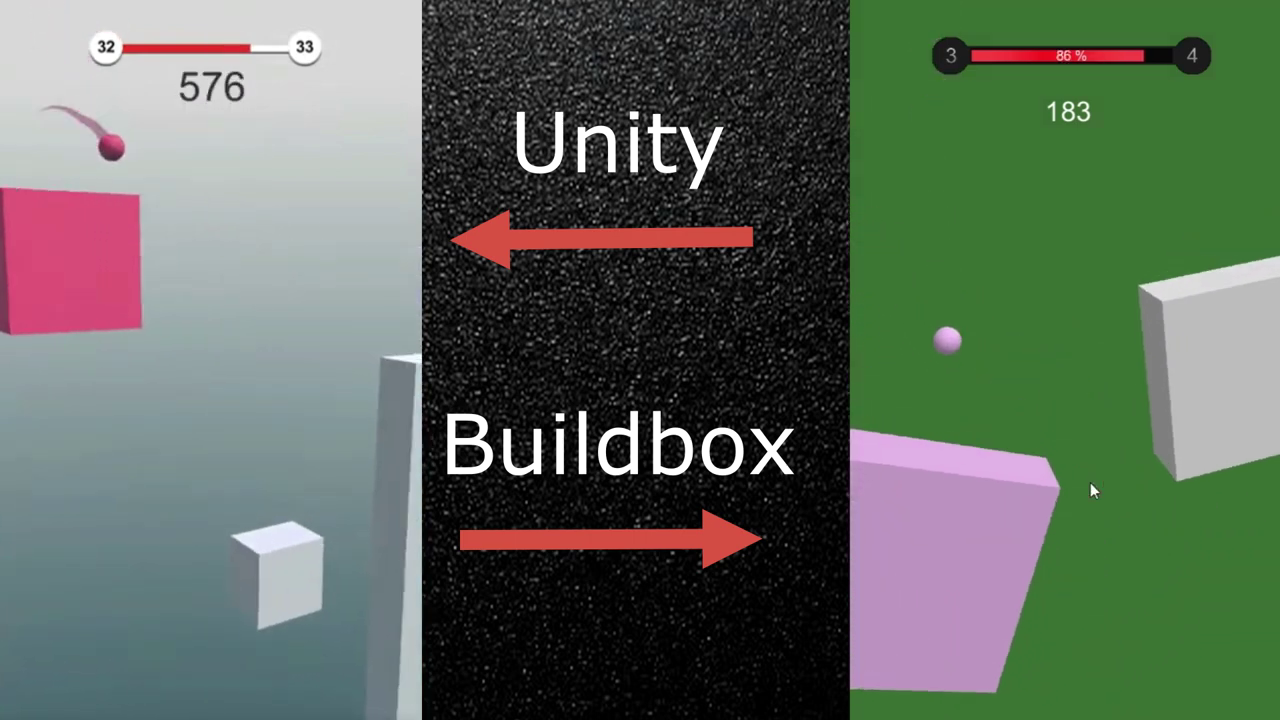
{"action": "left_click", "coordinate": [1090, 482]}
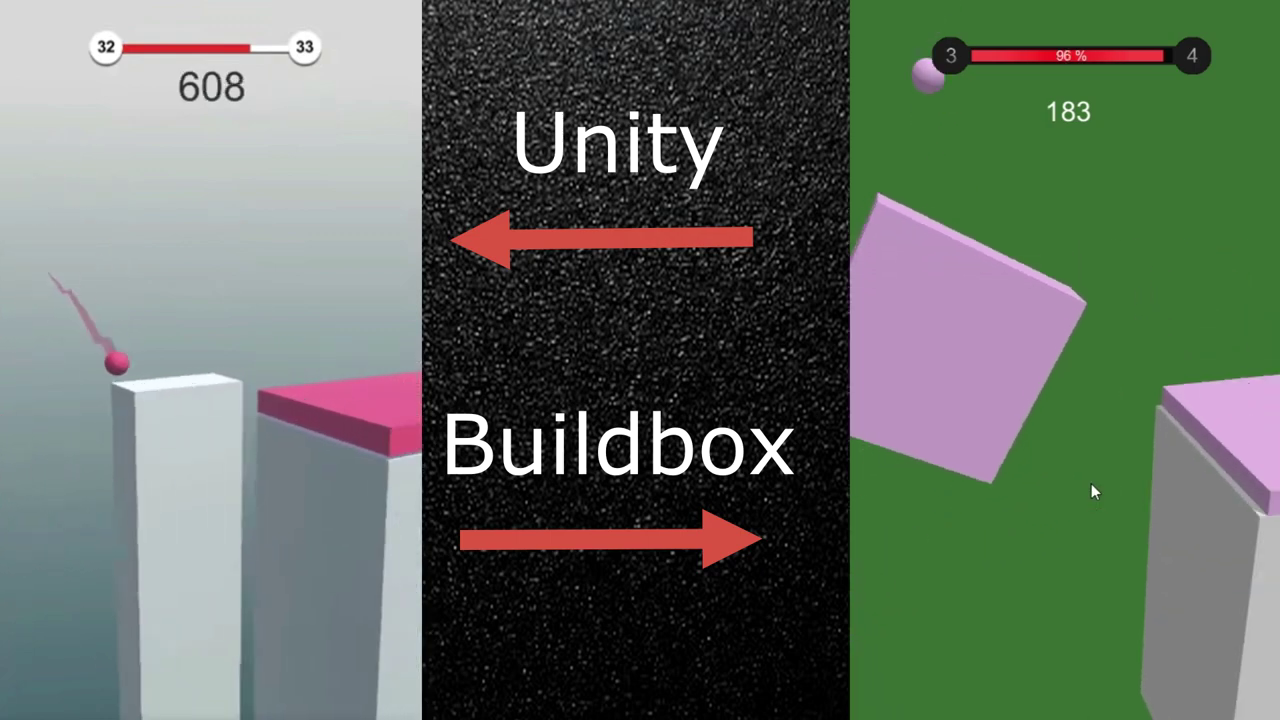
{"action": "left_click", "coordinate": [1091, 483]}
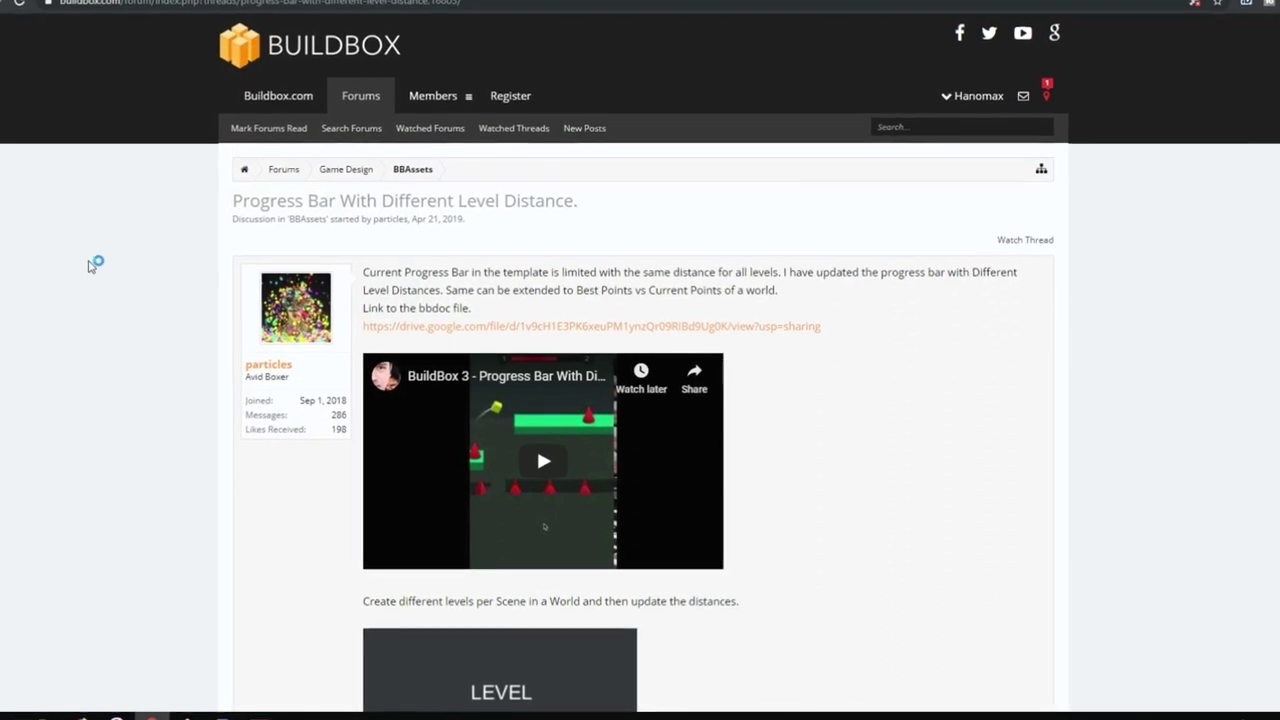
Step: Scroll the 'Progress Bar With Different Level Distance.' thread and like its first post
{"action": "left_click", "coordinate": [100, 288]}
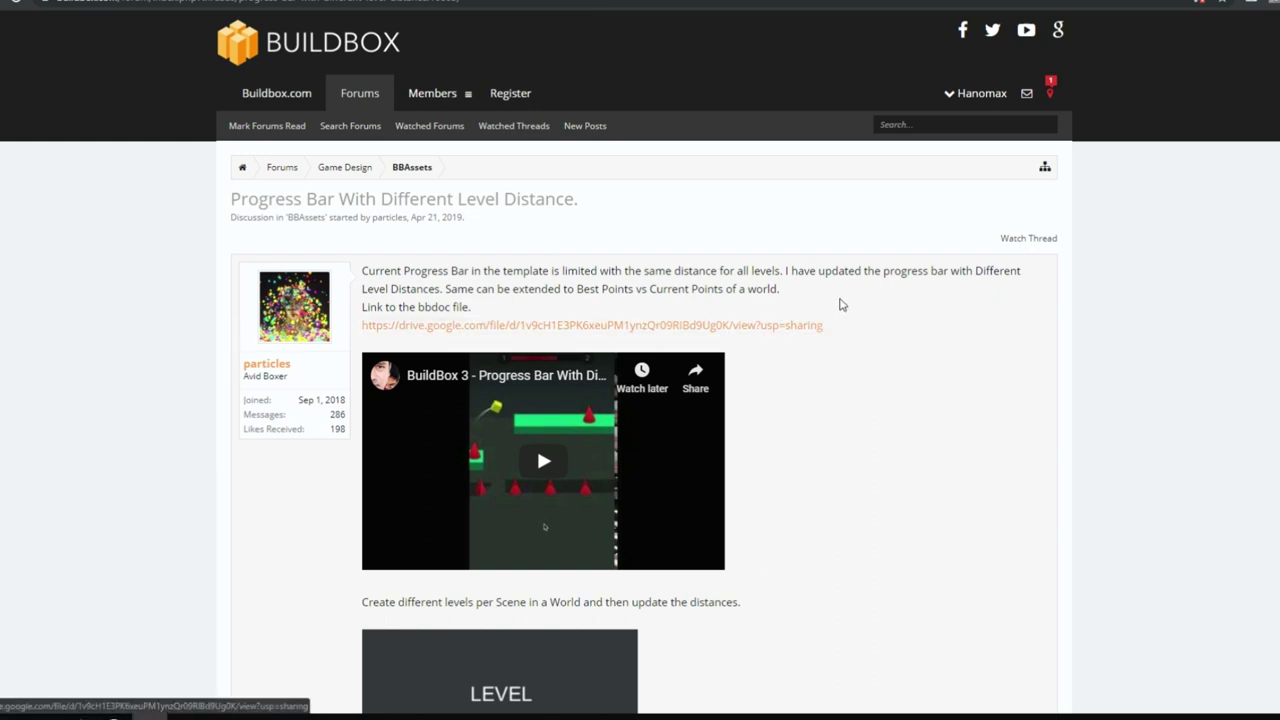
{"action": "scroll", "coordinate": [850, 308], "scroll_direction": "down", "scroll_amount": 1}
{"action": "scroll", "coordinate": [858, 309], "scroll_direction": "down", "scroll_amount": 10}
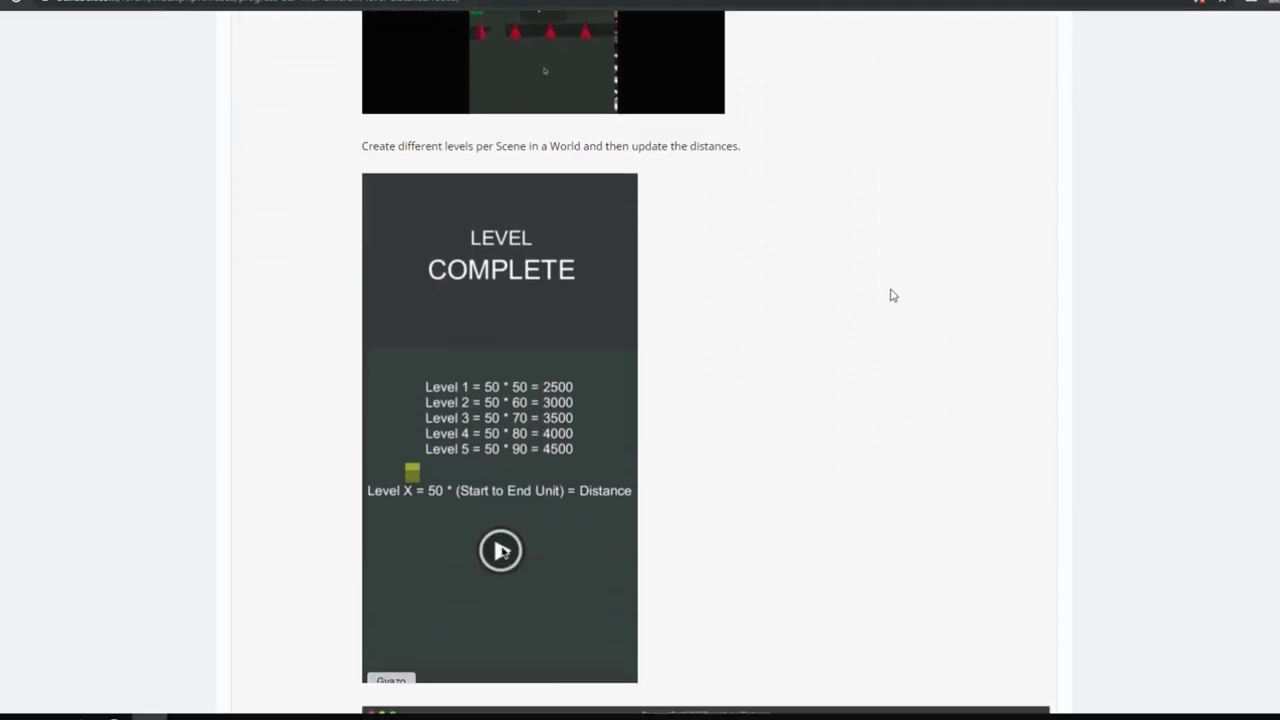
{"action": "scroll", "coordinate": [890, 300], "scroll_direction": "down", "scroll_amount": 1}
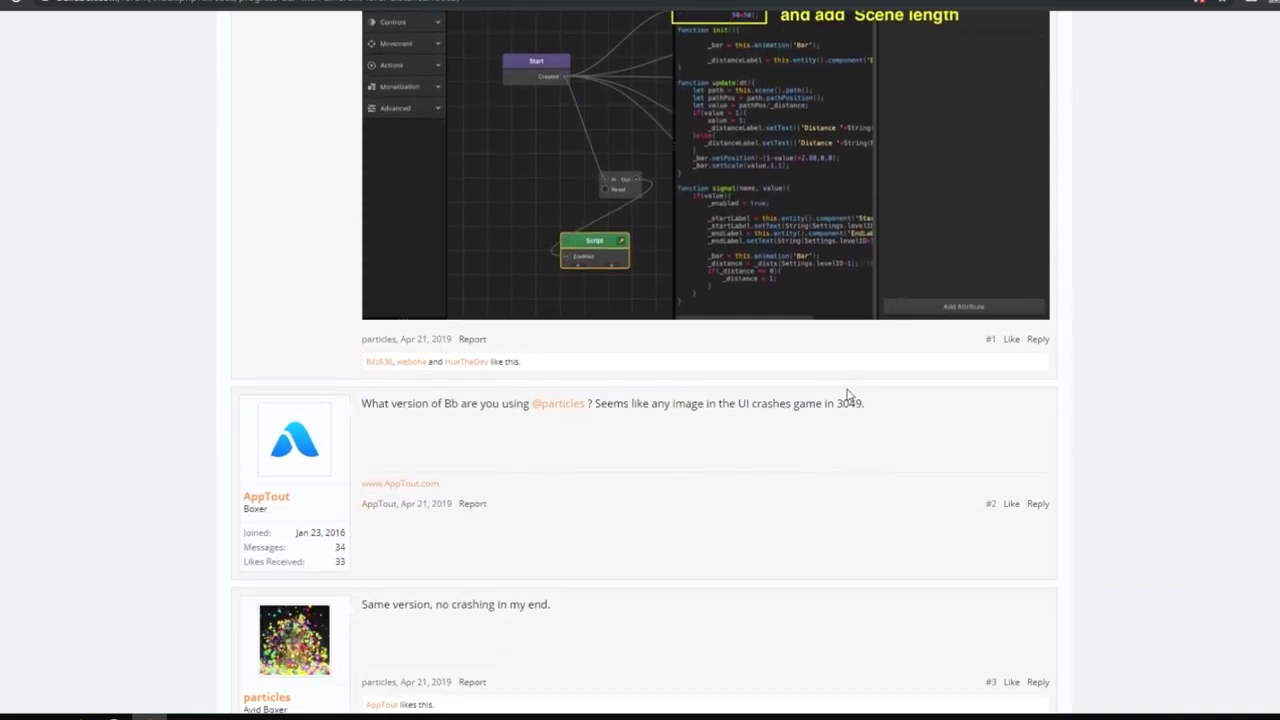
{"action": "left_click", "coordinate": [1011, 339]}
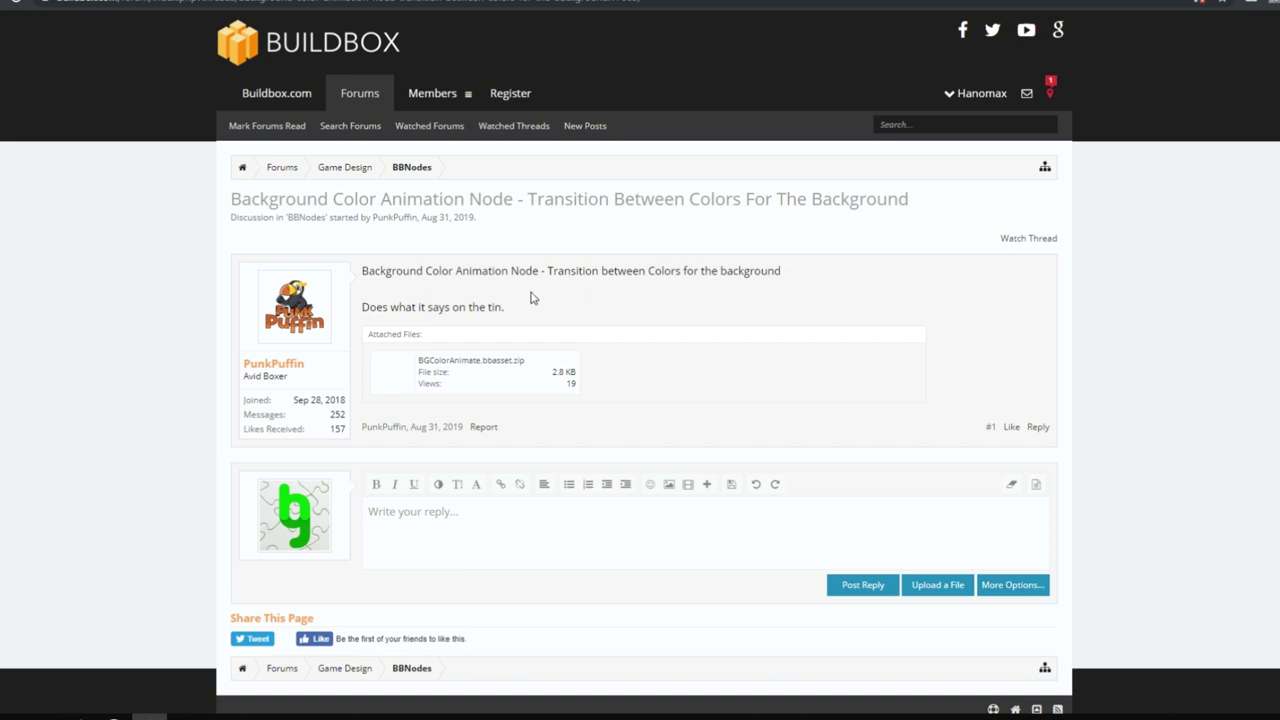
Step: Like the Background Color thread's post, then go back and like the Function Over Time post
{"action": "left_click", "coordinate": [1014, 427]}
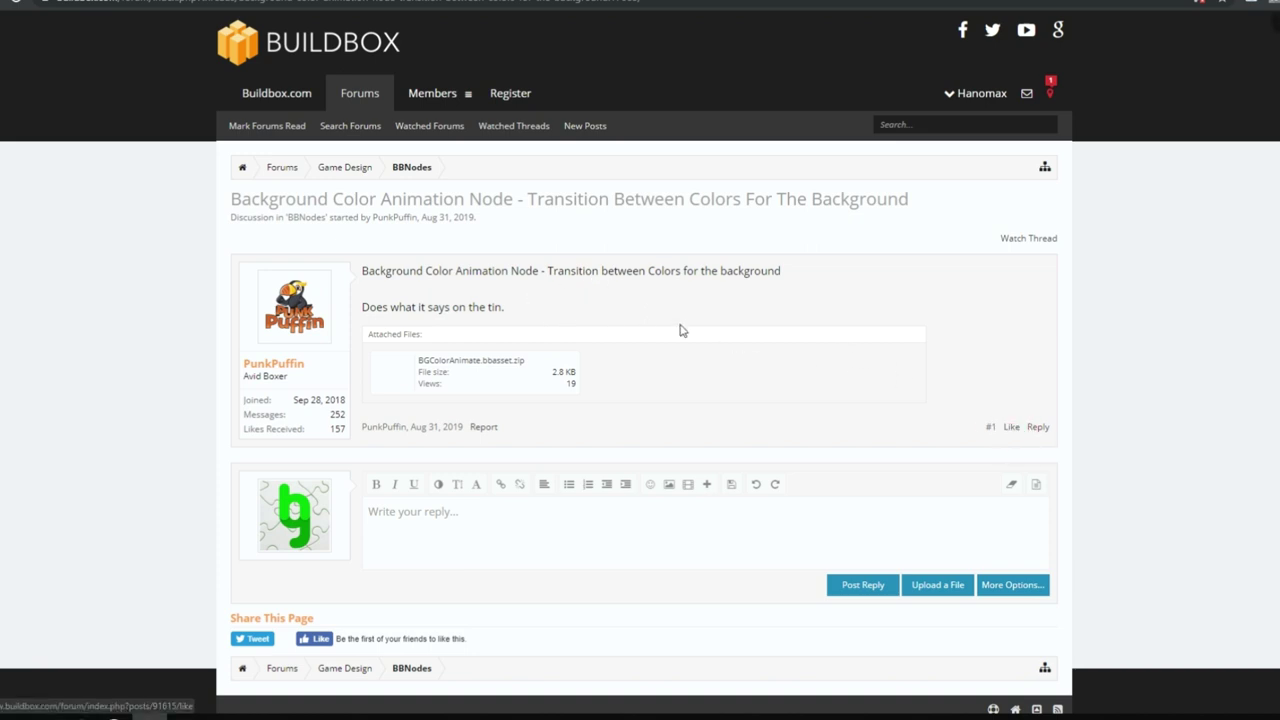
{"action": "key", "text": "alt+Left"}
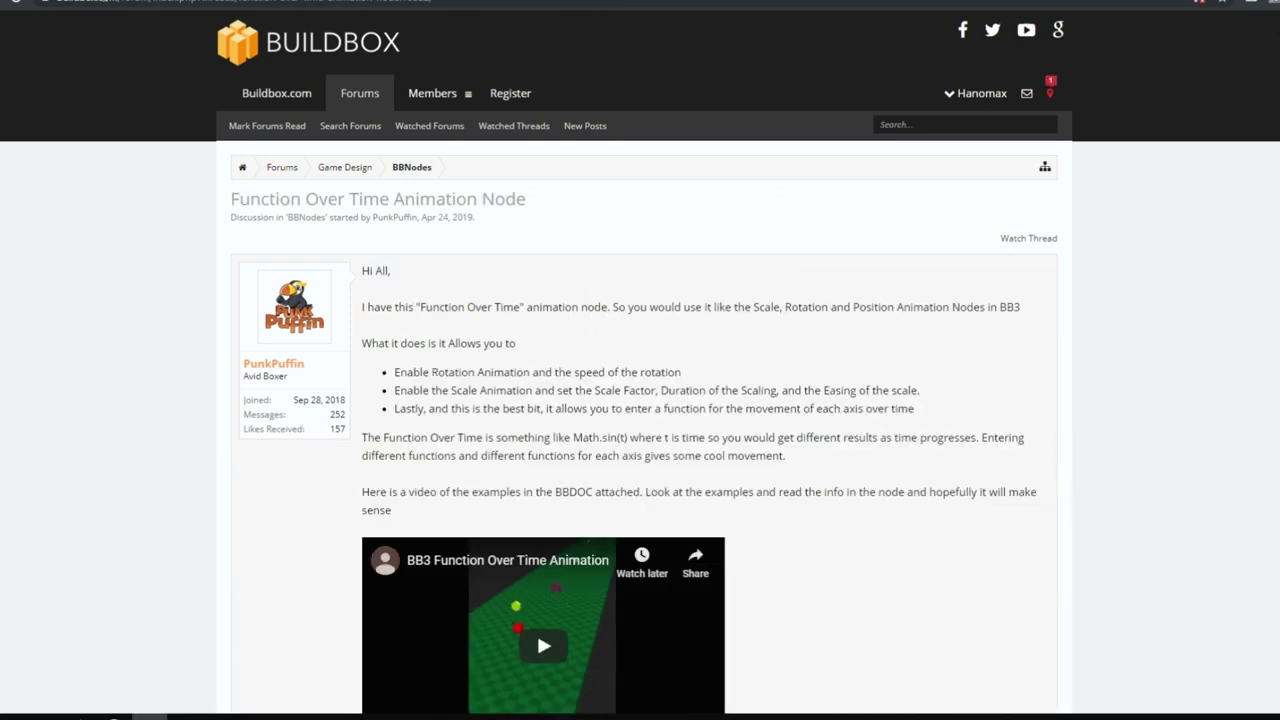
{"action": "scroll", "coordinate": [97, 257], "scroll_direction": "down", "scroll_amount": 2}
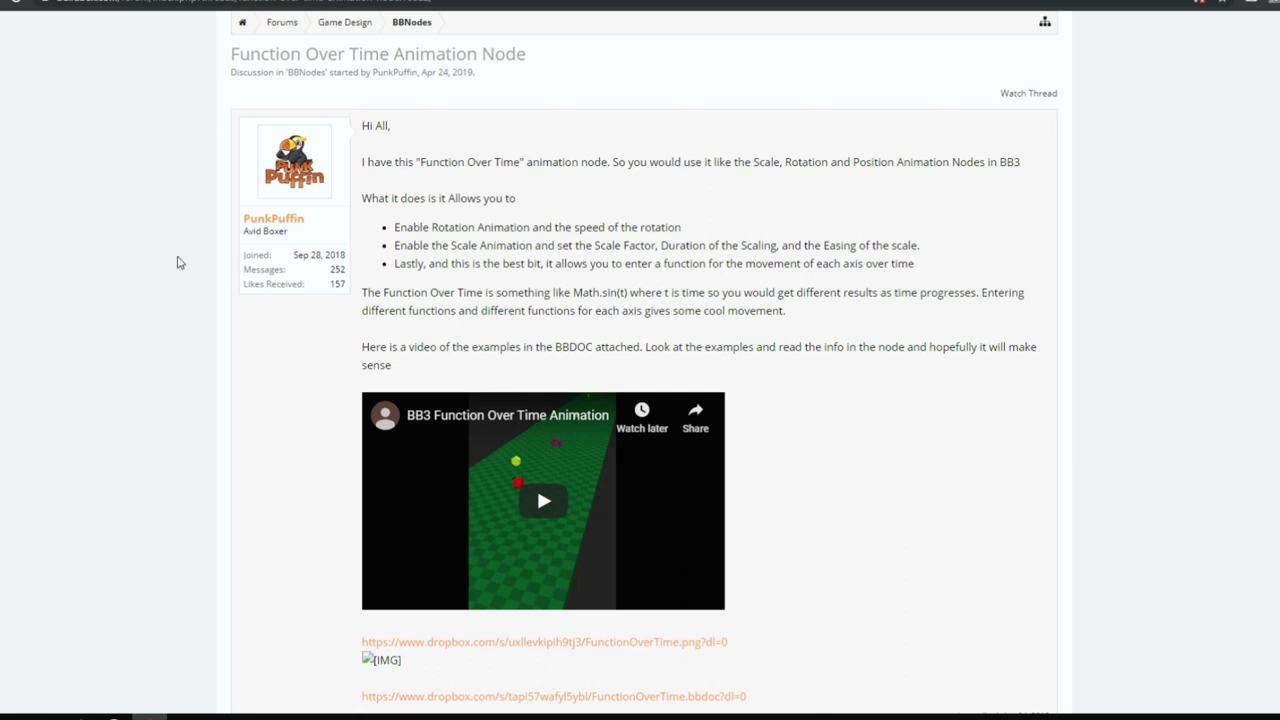
{"action": "scroll", "coordinate": [226, 289], "scroll_direction": "down", "scroll_amount": 1}
{"action": "scroll", "coordinate": [902, 259], "scroll_direction": "down", "scroll_amount": 4}
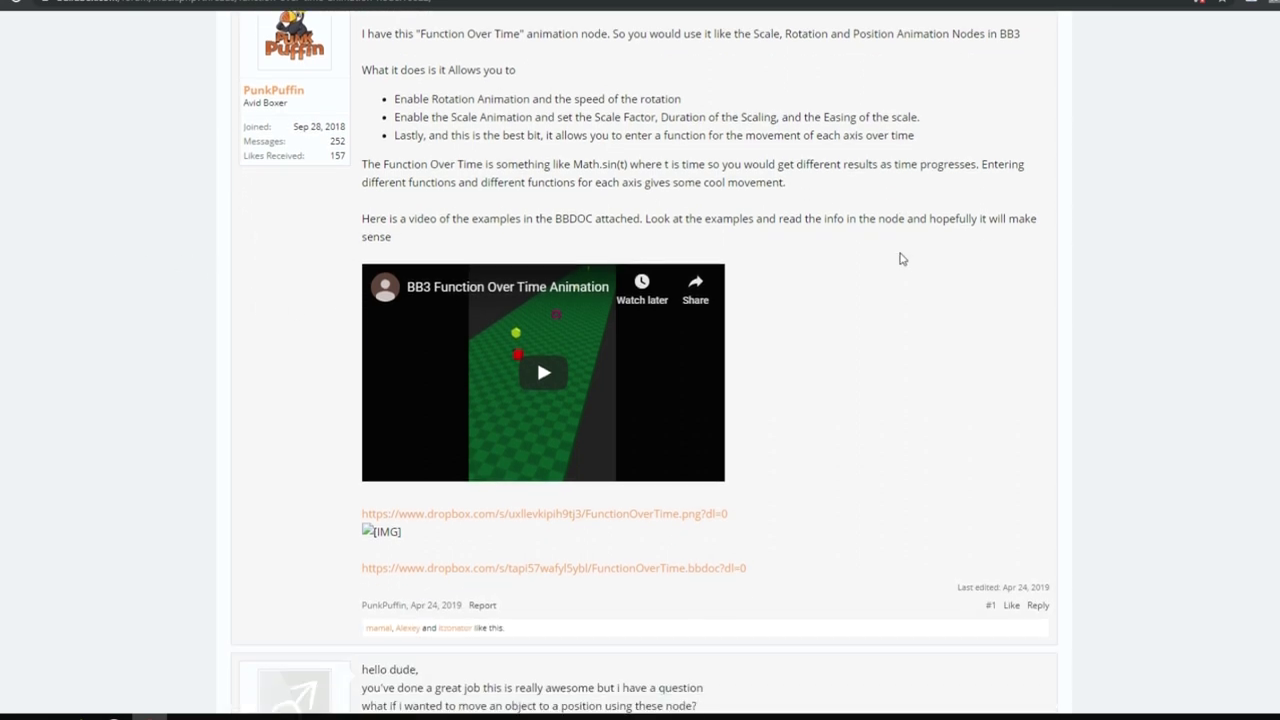
{"action": "left_click", "coordinate": [1012, 371]}
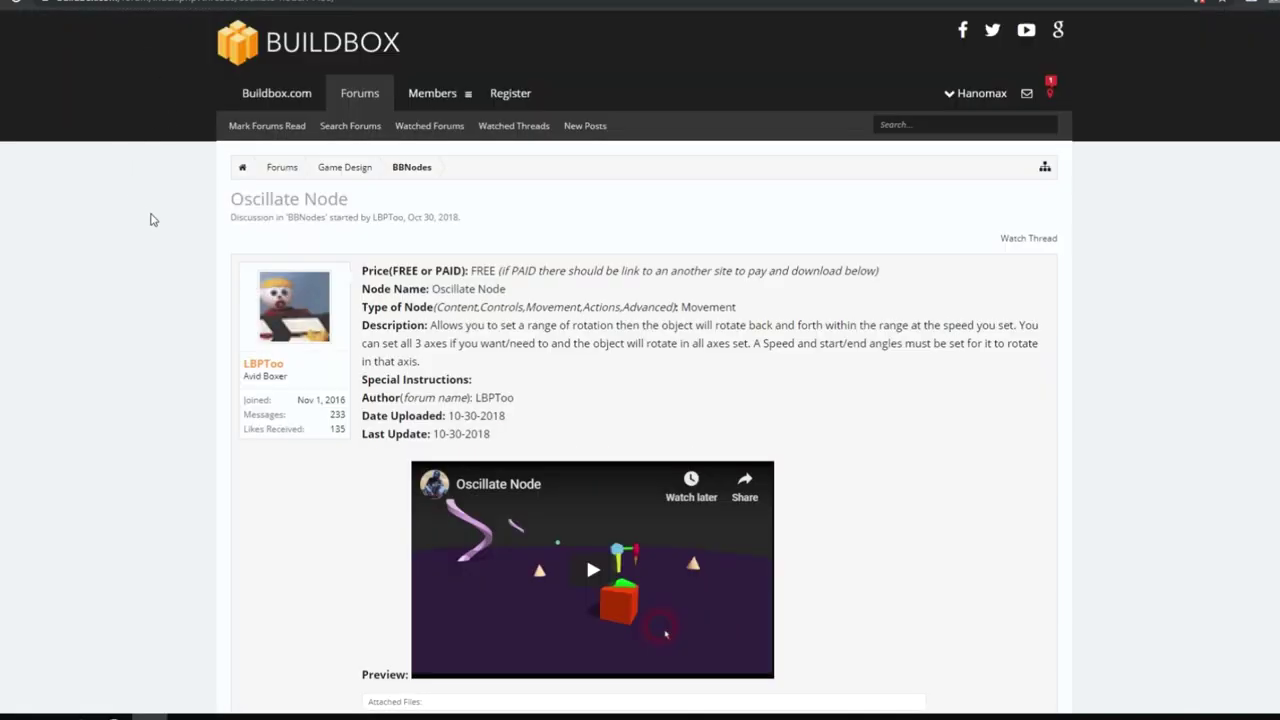
Step: Scroll down the Oscillate Node thread and like its post
{"action": "scroll", "coordinate": [153, 219], "scroll_direction": "down", "scroll_amount": 1}
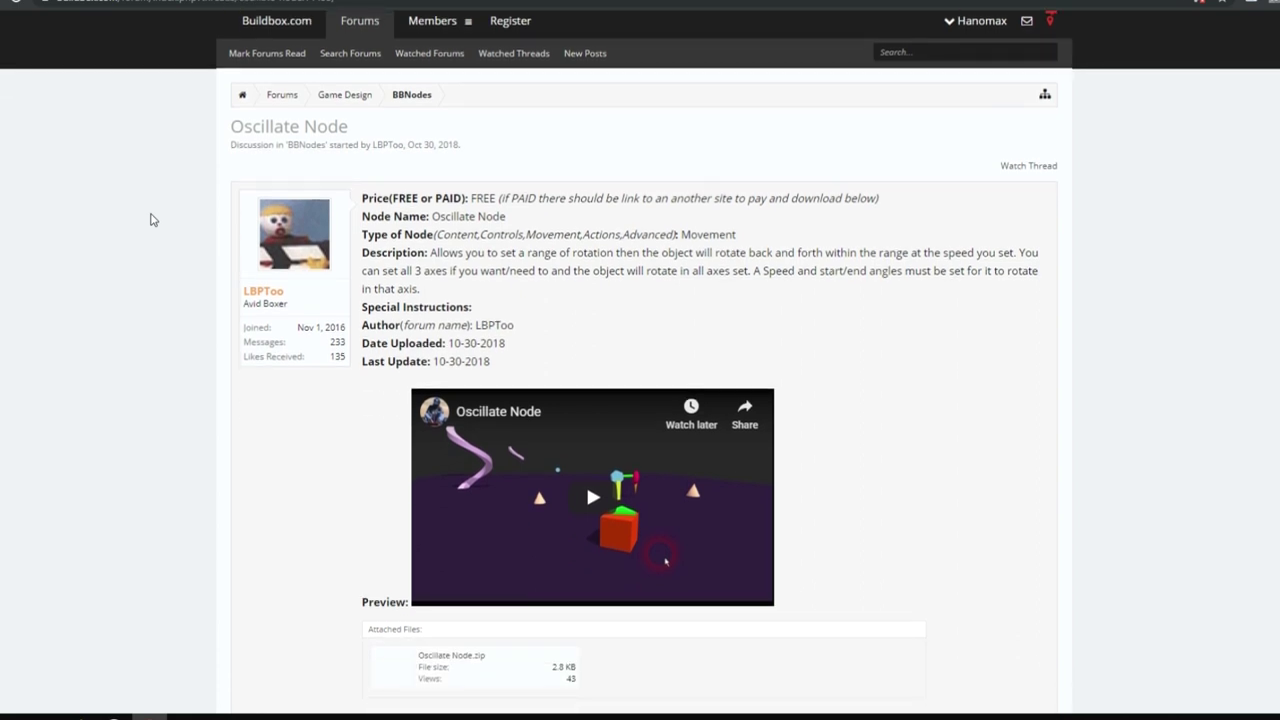
{"action": "scroll", "coordinate": [153, 219], "scroll_direction": "down", "scroll_amount": 2}
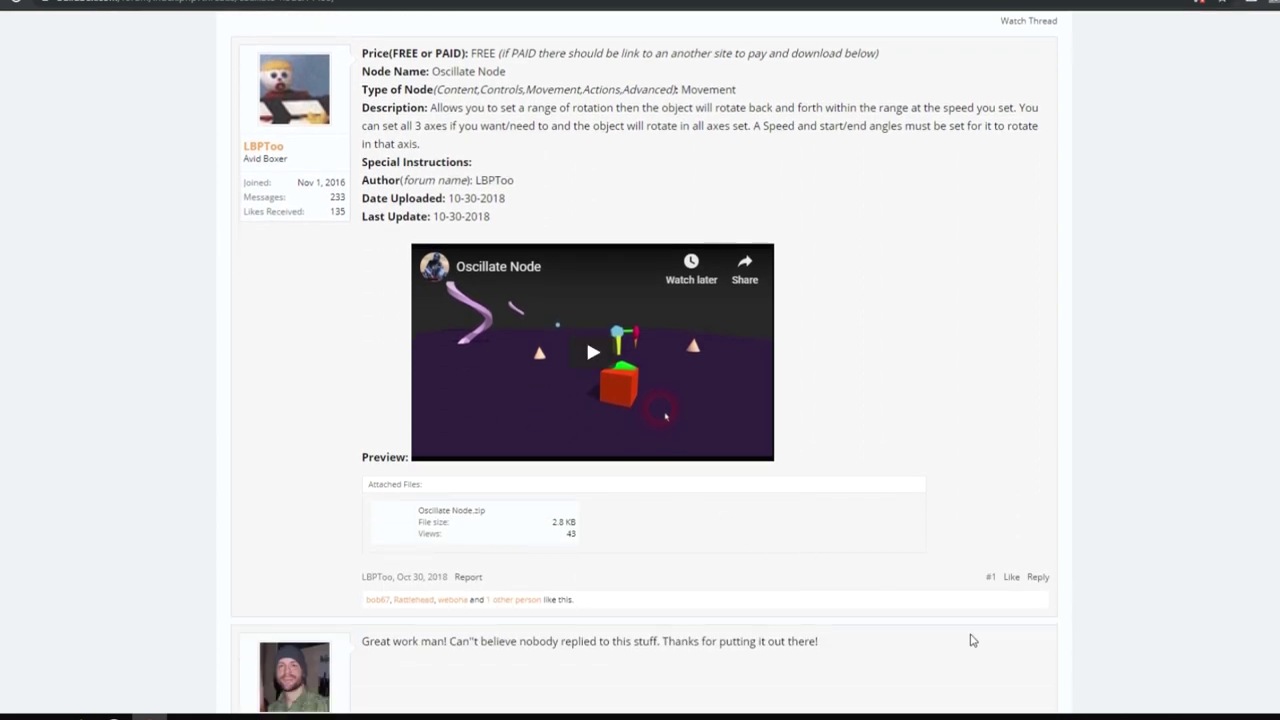
{"action": "left_click", "coordinate": [1012, 579]}
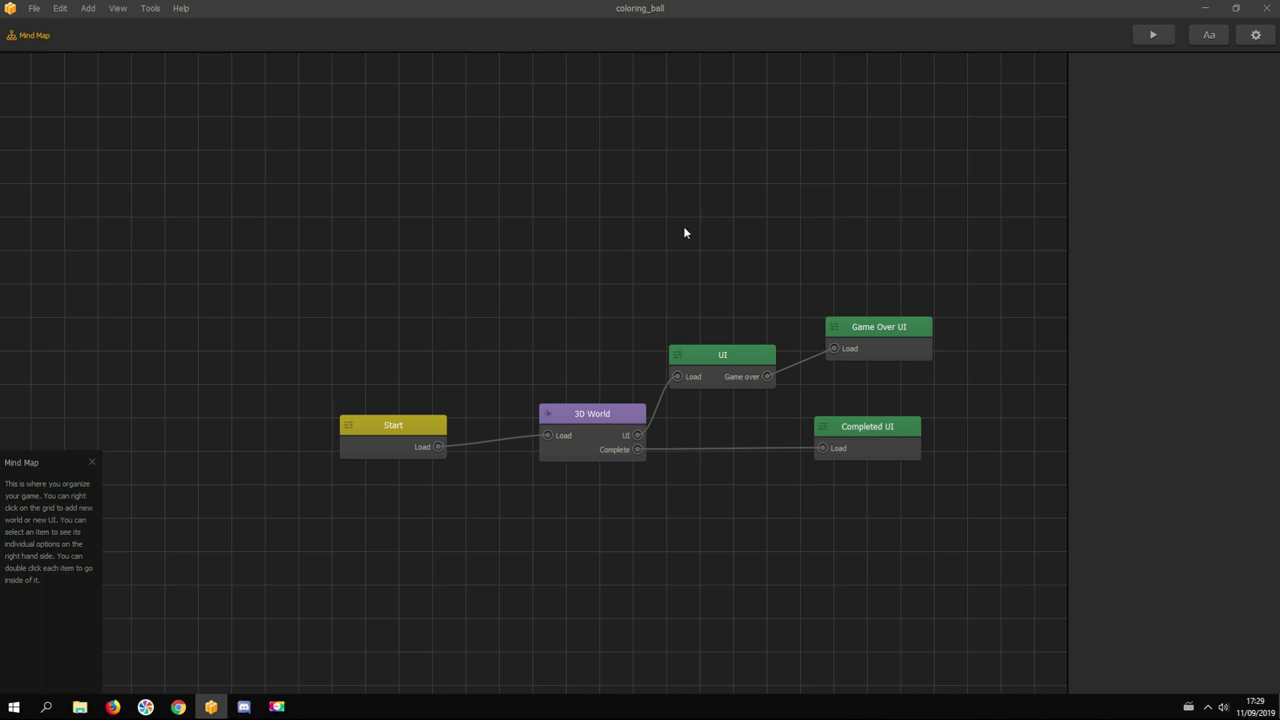
Step: Open the 3D World scene, select change_char_color, and pan to see more of the level
{"action": "double_click", "coordinate": [598, 418]}
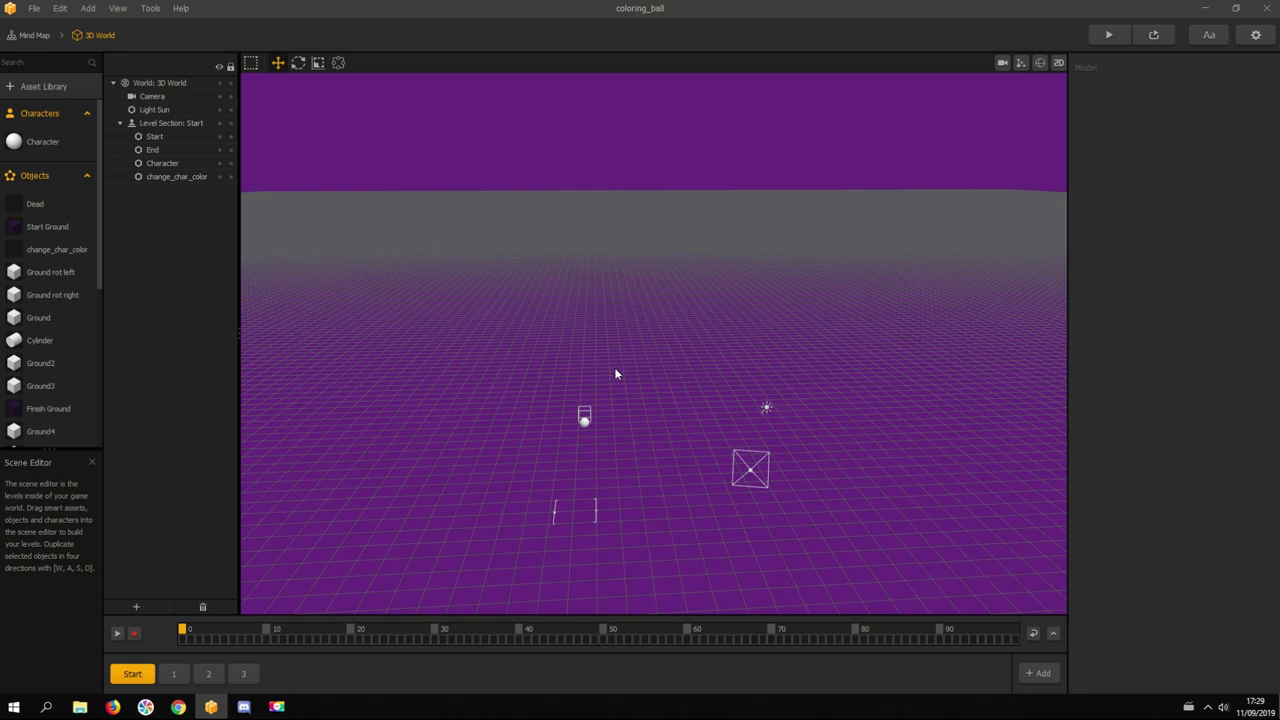
{"action": "left_click", "coordinate": [587, 414]}
{"action": "scroll", "coordinate": [583, 466], "scroll_direction": "up", "scroll_amount": 5}
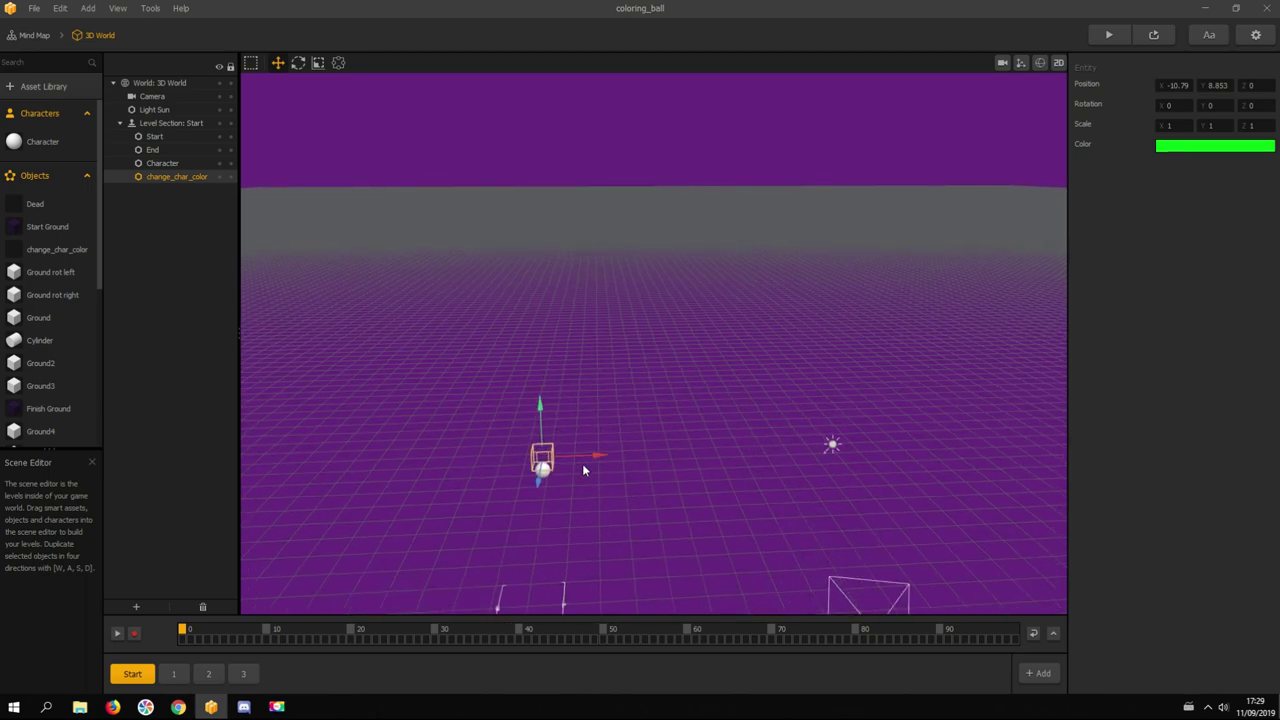
{"action": "key", "text": "space"}
{"action": "left_click_drag", "start_coordinate": [577, 426], "coordinate": [658, 181]}
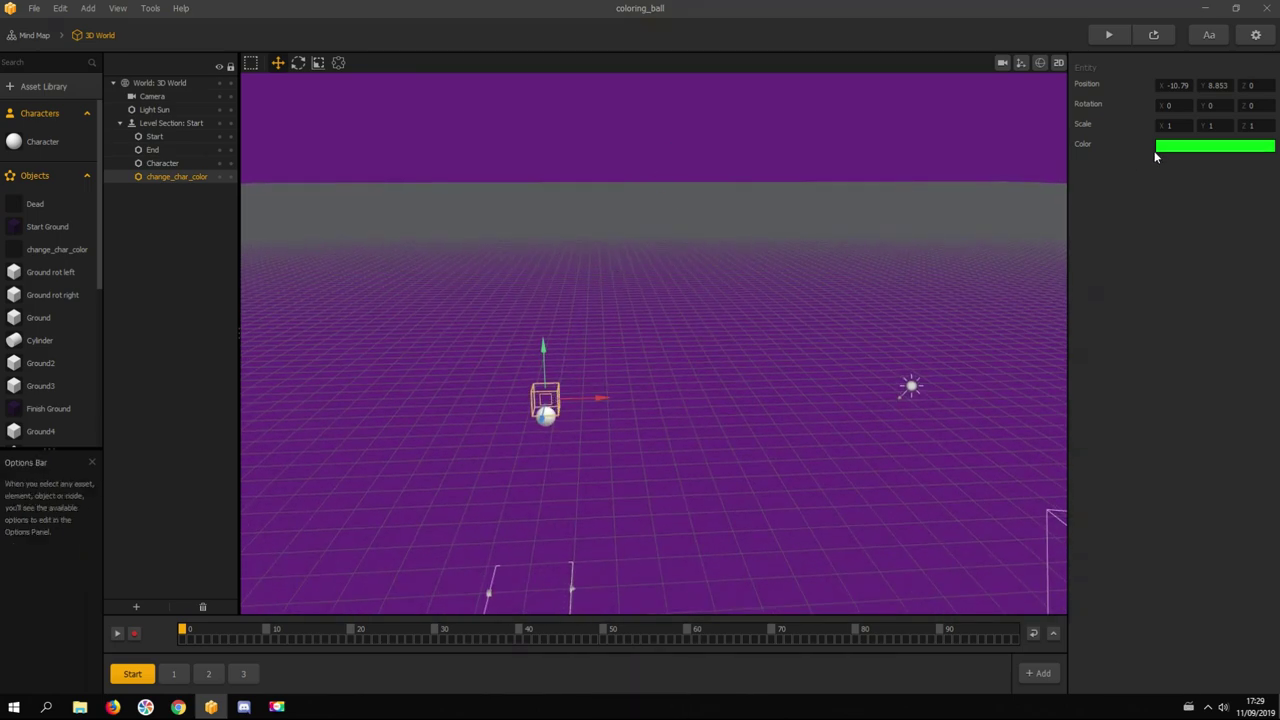
Step: Open change_char_color's logic and nudge its Start and If Collide nodes into place
{"action": "double_click", "coordinate": [60, 252]}
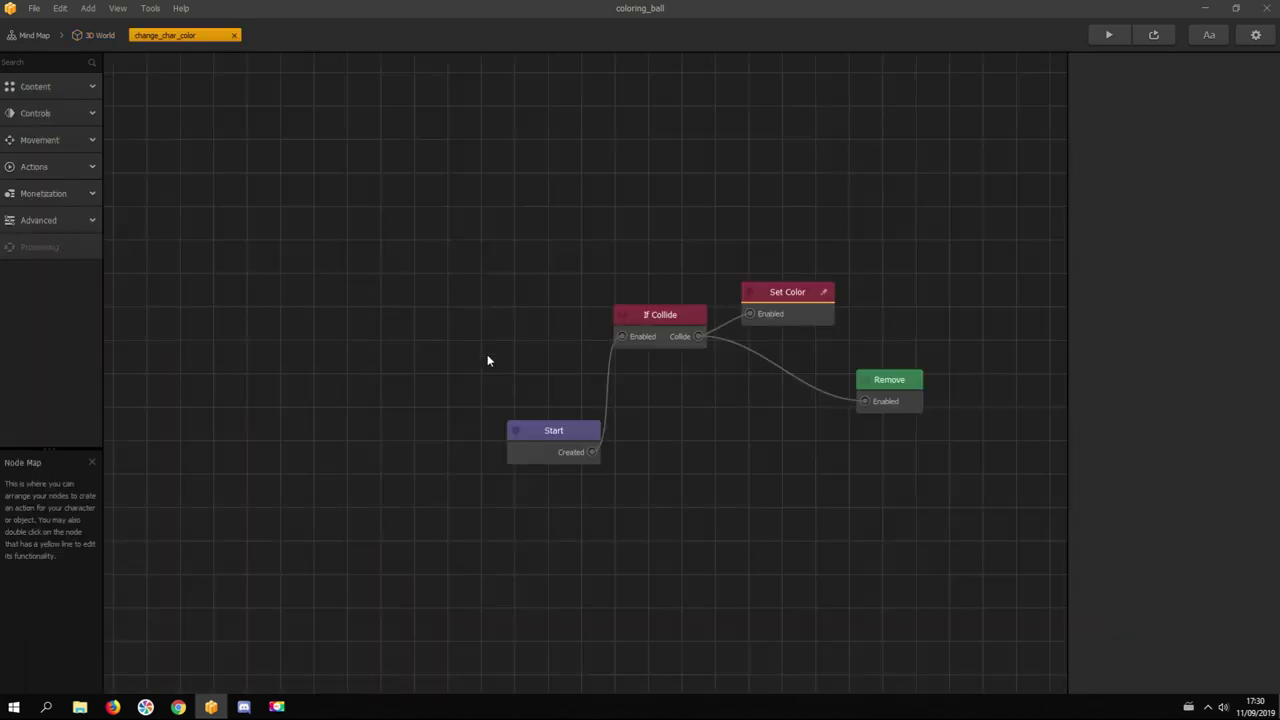
{"action": "left_click", "coordinate": [540, 440]}
{"action": "left_click_drag", "start_coordinate": [508, 431], "coordinate": [484, 428]}
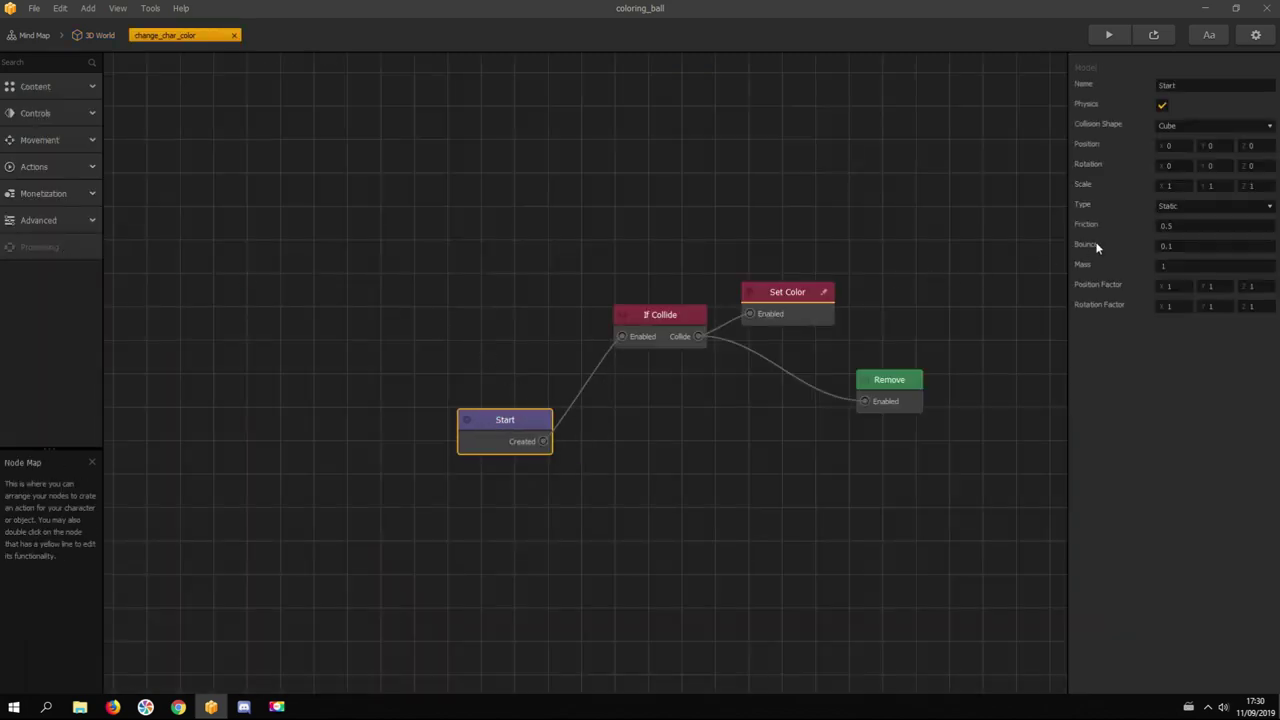
{"action": "left_click_drag", "start_coordinate": [656, 321], "coordinate": [625, 329]}
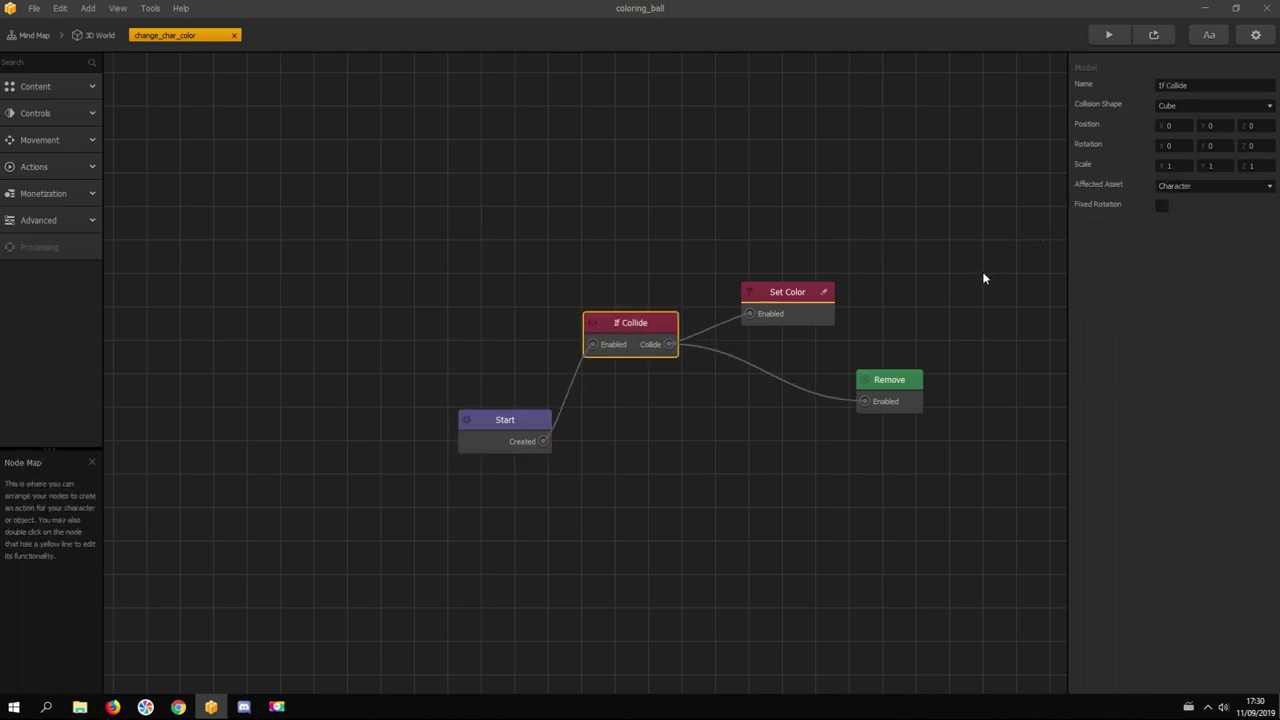
Step: Read the Set Color node's script in a widened editor, then close it
{"action": "left_click", "coordinate": [800, 293]}
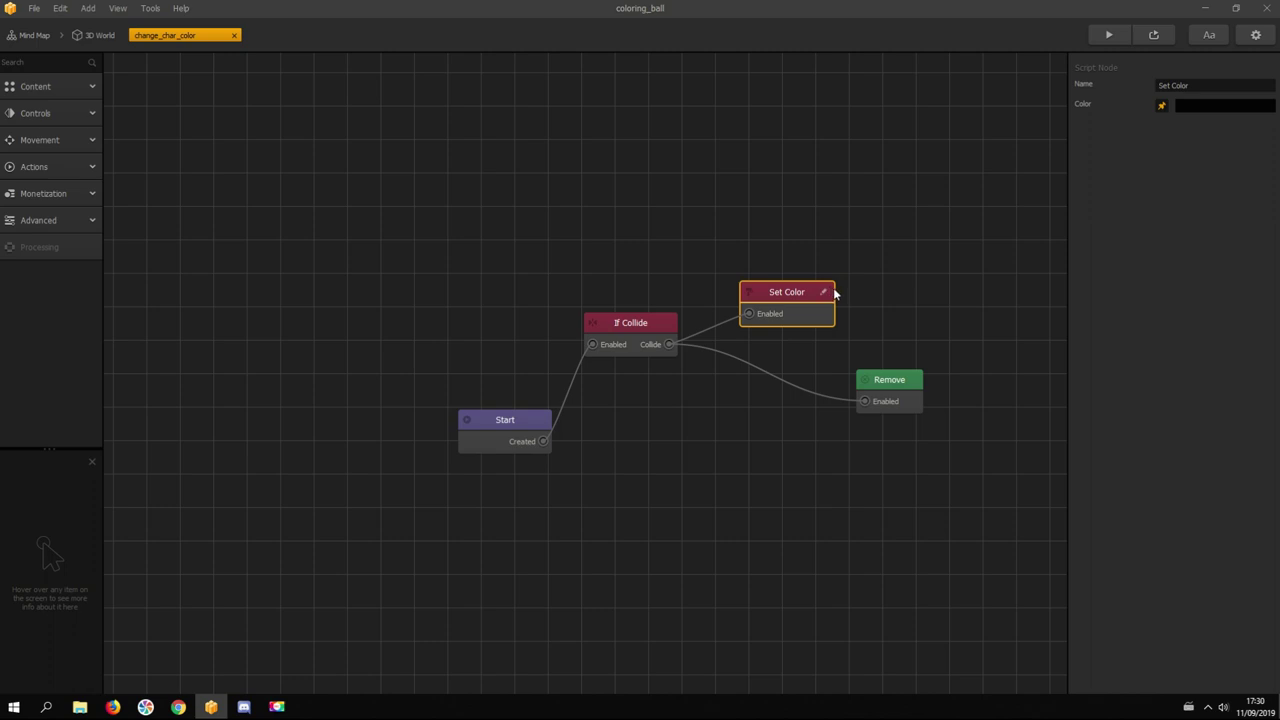
{"action": "left_click", "coordinate": [824, 292]}
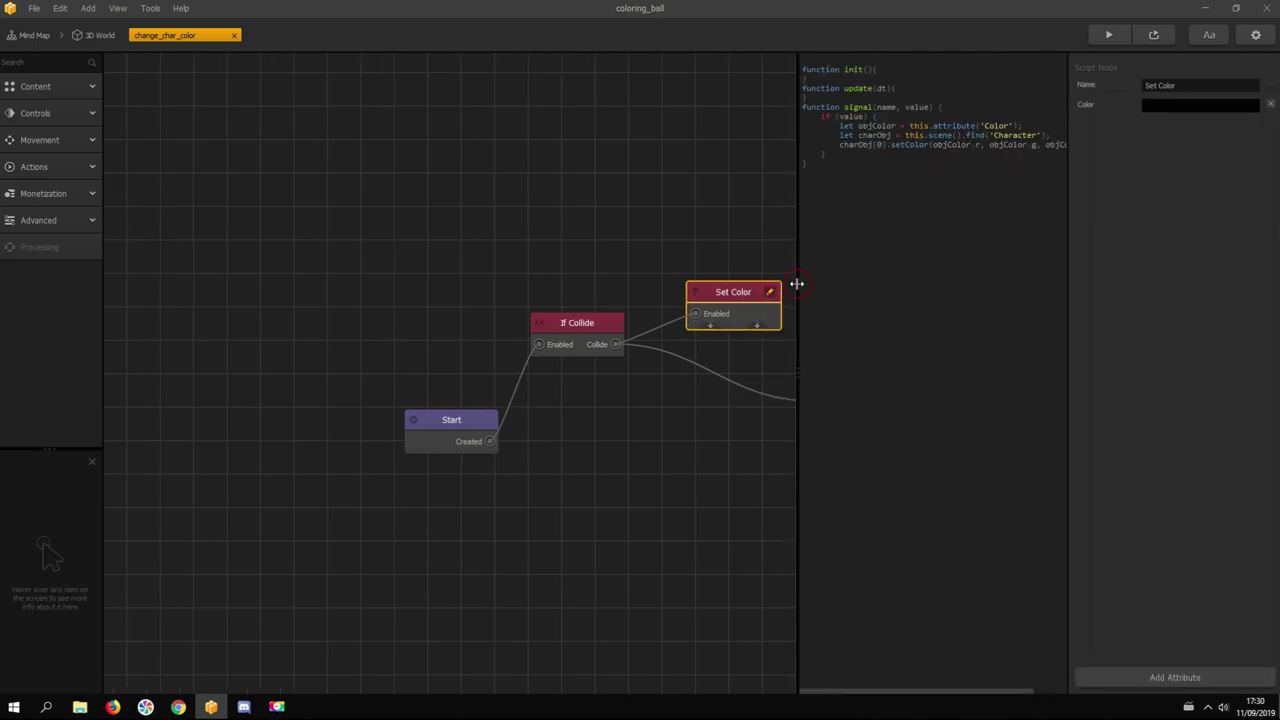
{"action": "left_click_drag", "start_coordinate": [797, 288], "coordinate": [700, 185]}
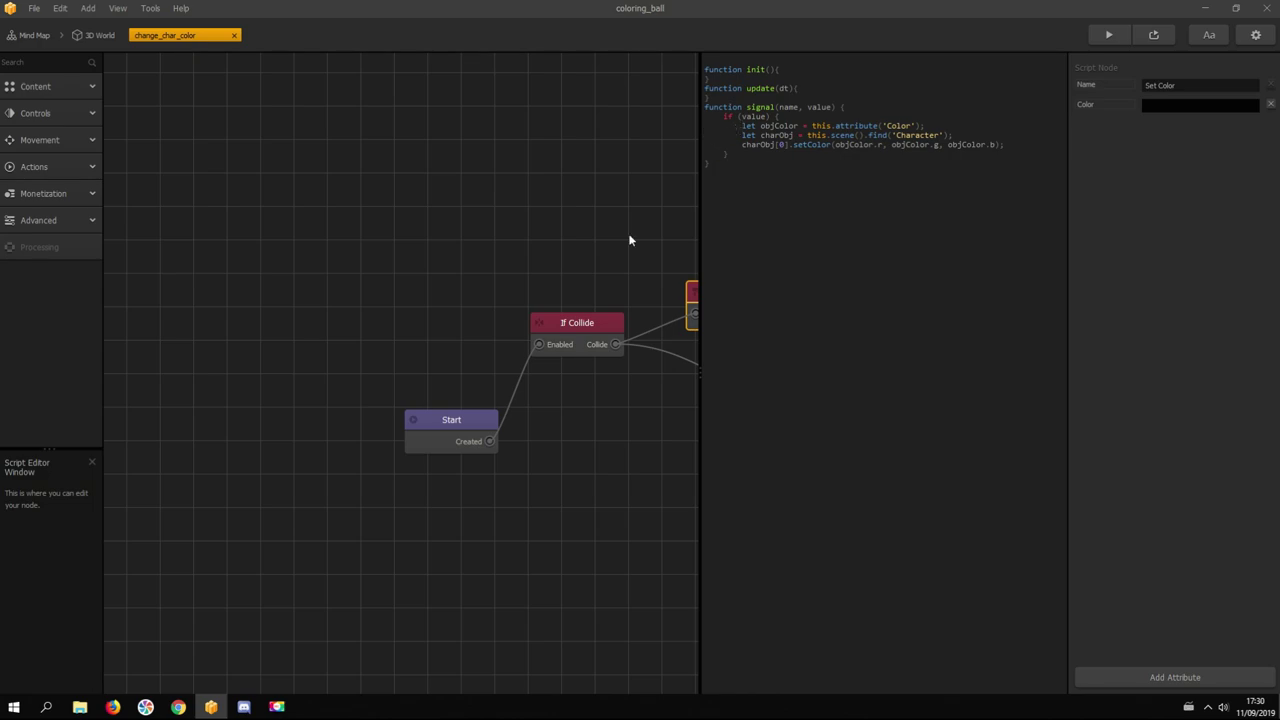
{"action": "left_click", "coordinate": [244, 707]}
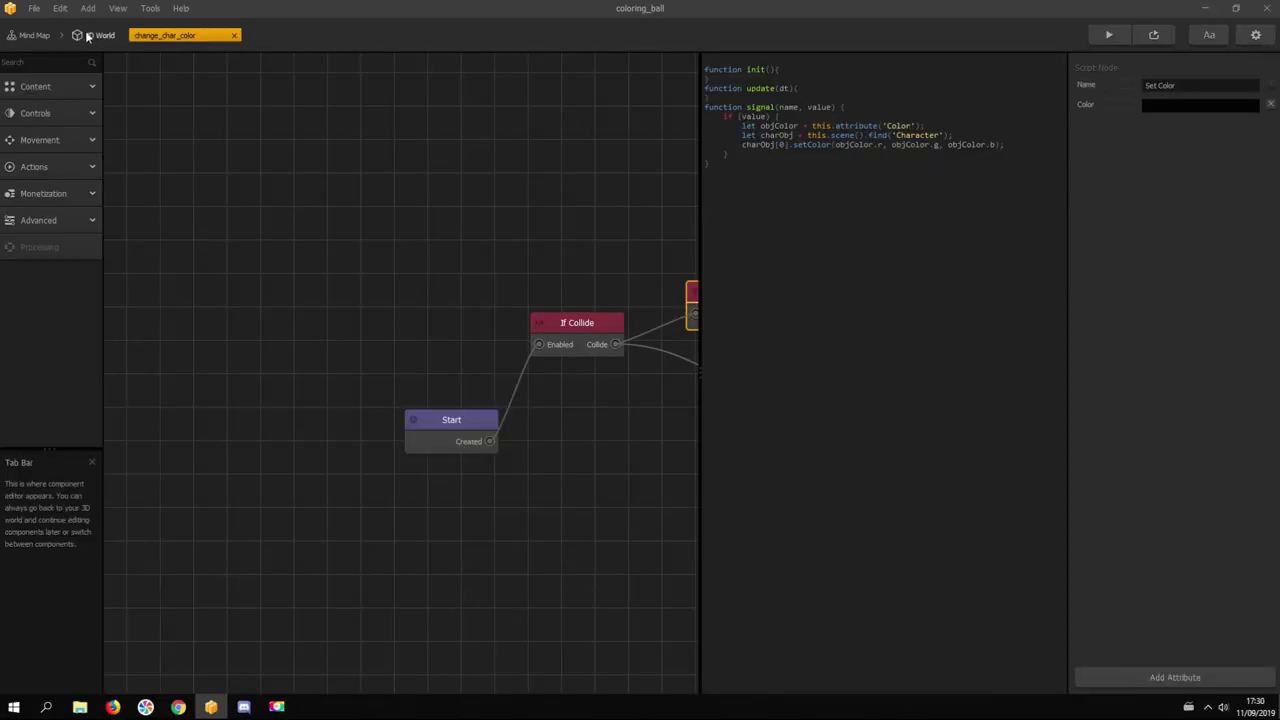
{"action": "left_click", "coordinate": [229, 131]}
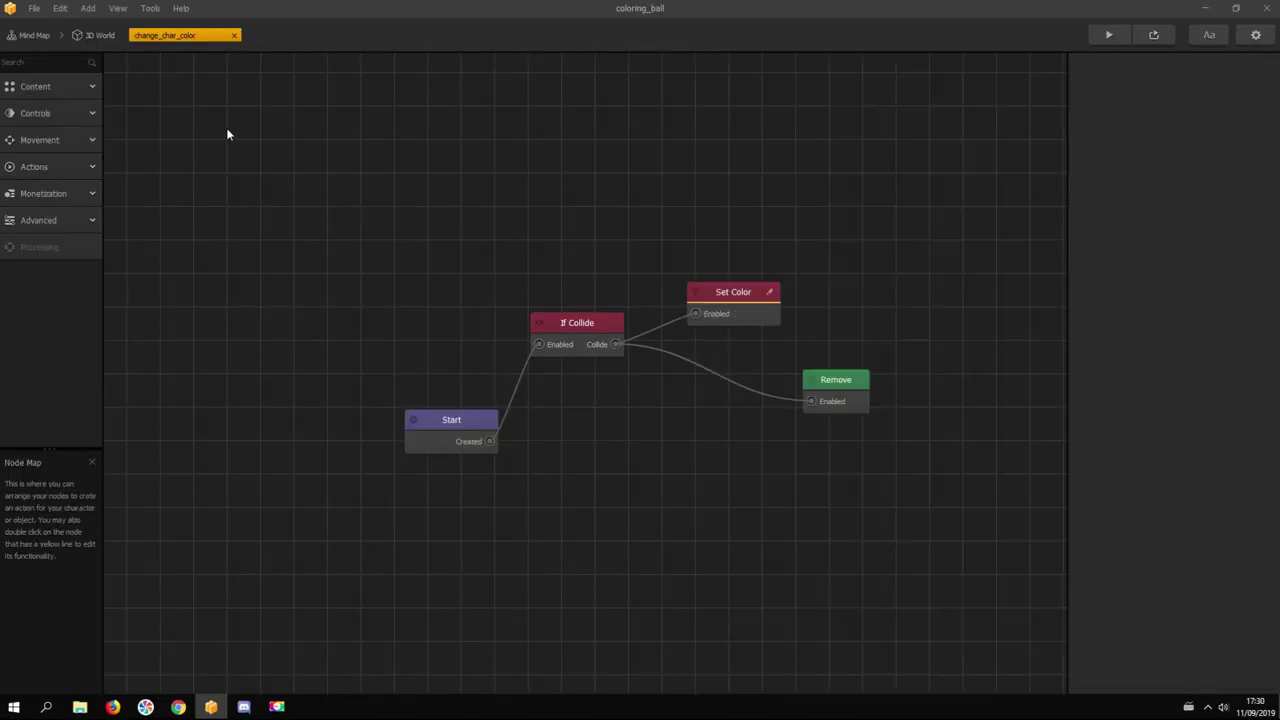
Step: Return to the 3D World scene and pan the view
{"action": "left_click", "coordinate": [100, 36]}
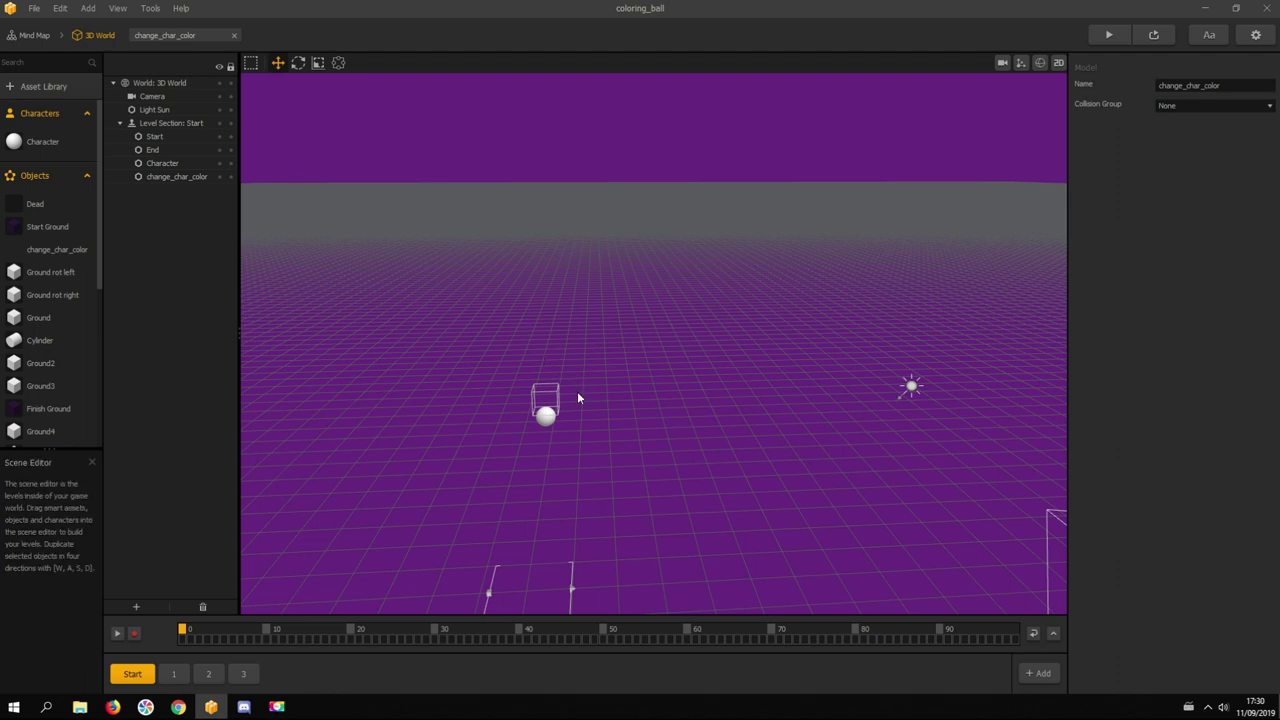
{"action": "scroll", "coordinate": [646, 460], "scroll_direction": "down", "scroll_amount": 5}
{"action": "key", "text": "space"}
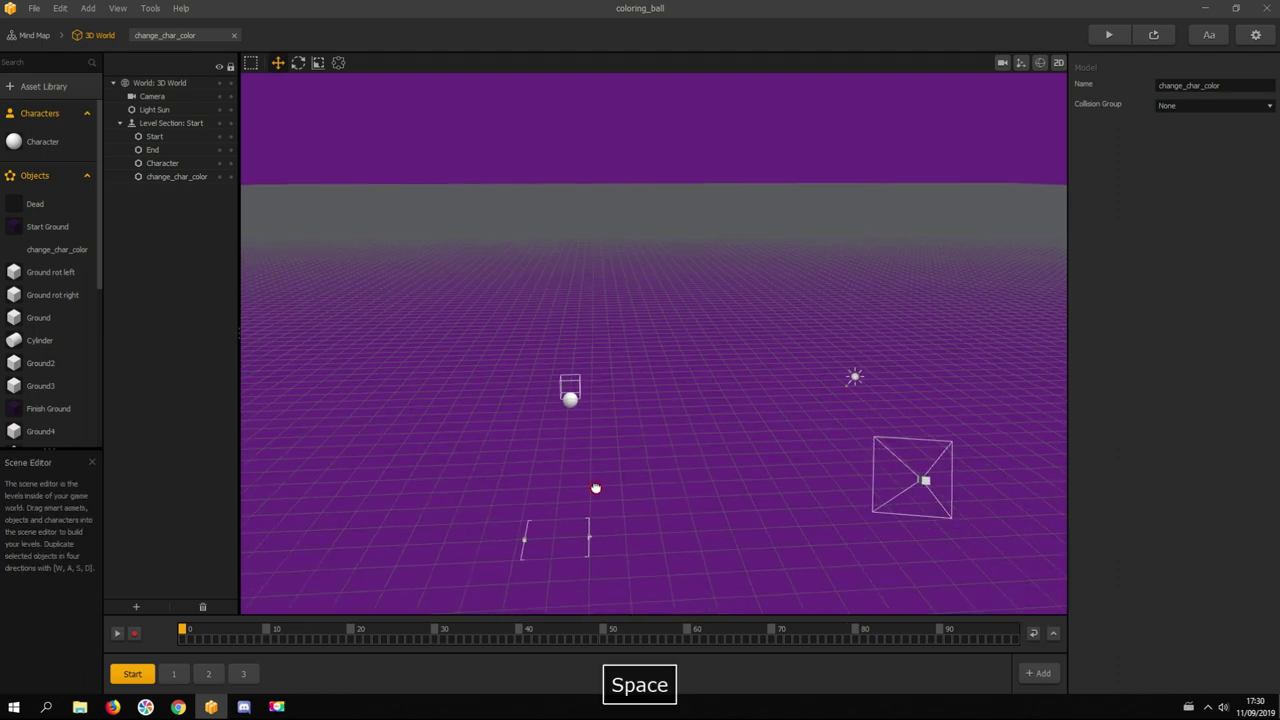
{"action": "left_click_drag", "start_coordinate": [594, 489], "coordinate": [565, 388]}
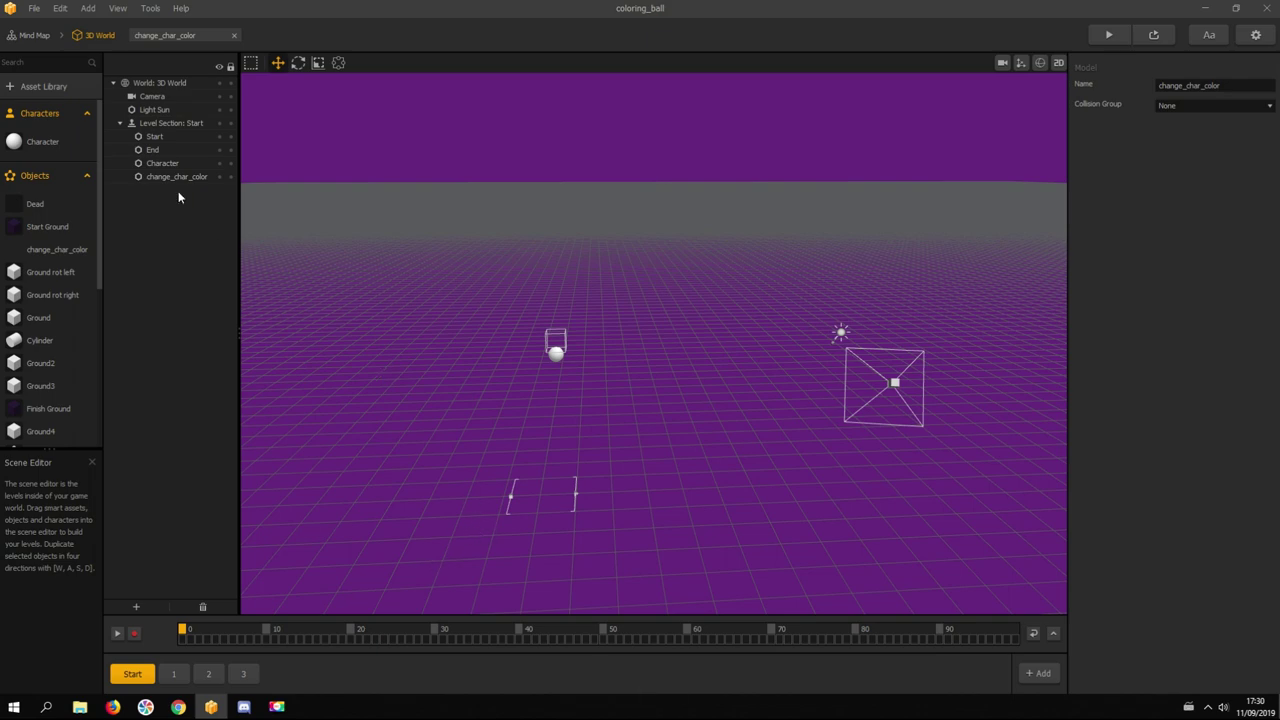
Step: Inspect the 3D World's gravity Y of -50, its Adding Threshold, and the Camera settings
{"action": "left_click", "coordinate": [157, 84]}
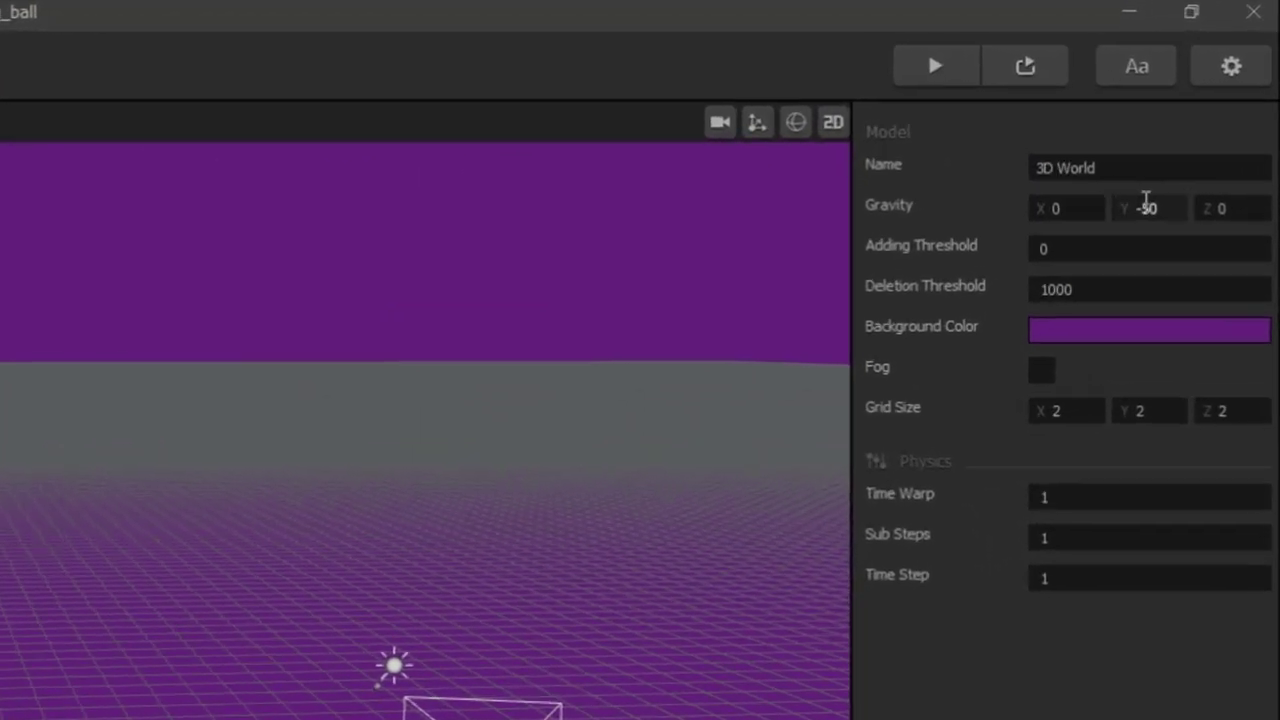
{"action": "left_click", "coordinate": [1166, 208]}
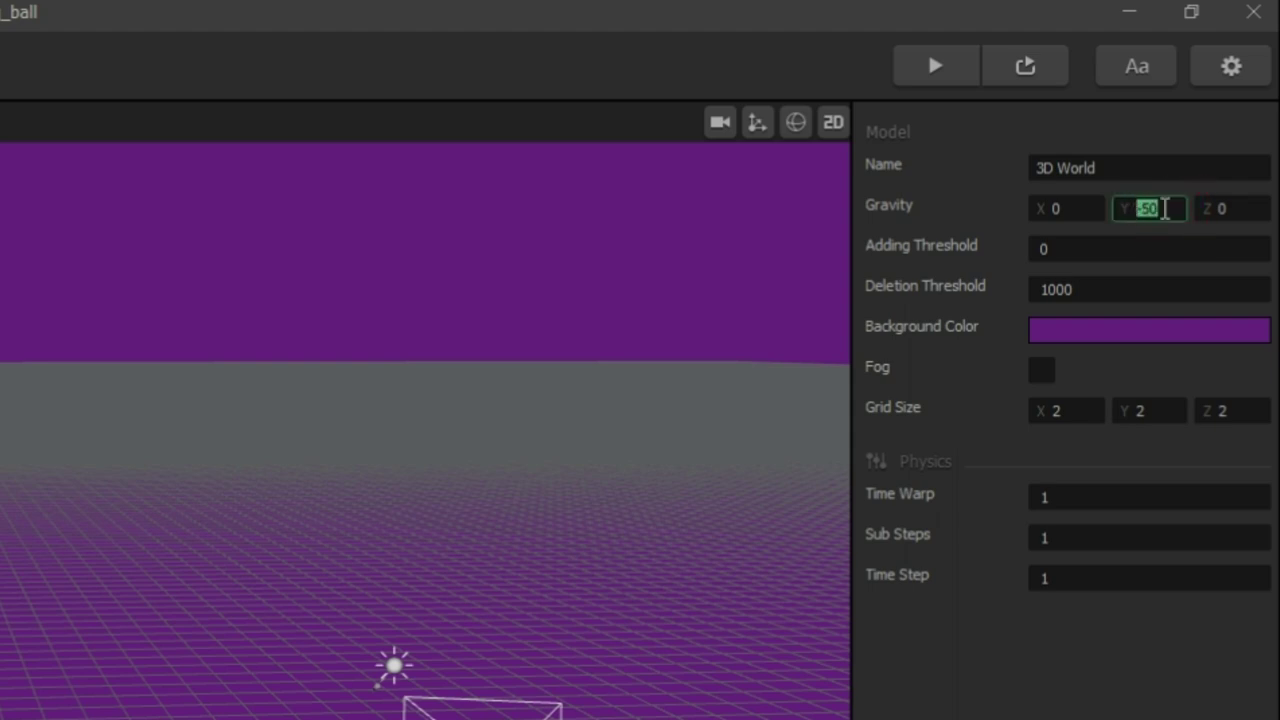
{"action": "left_click", "coordinate": [1108, 248]}
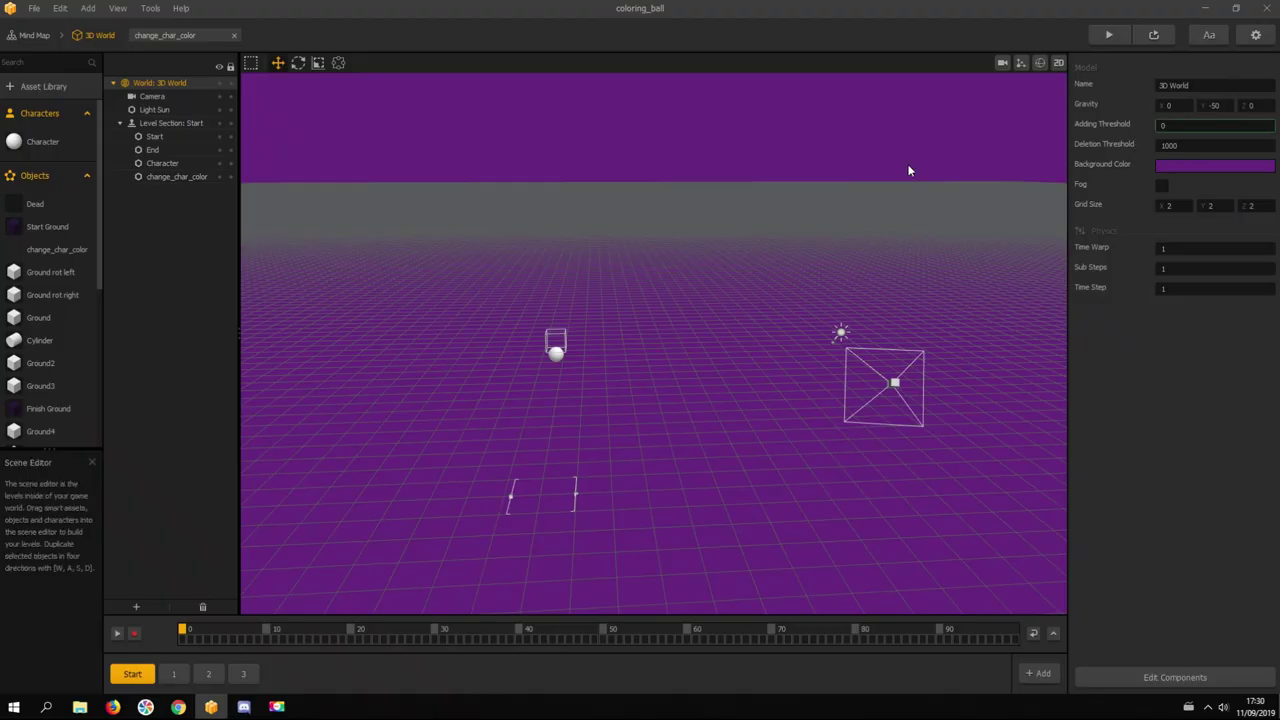
{"action": "left_click", "coordinate": [165, 96]}
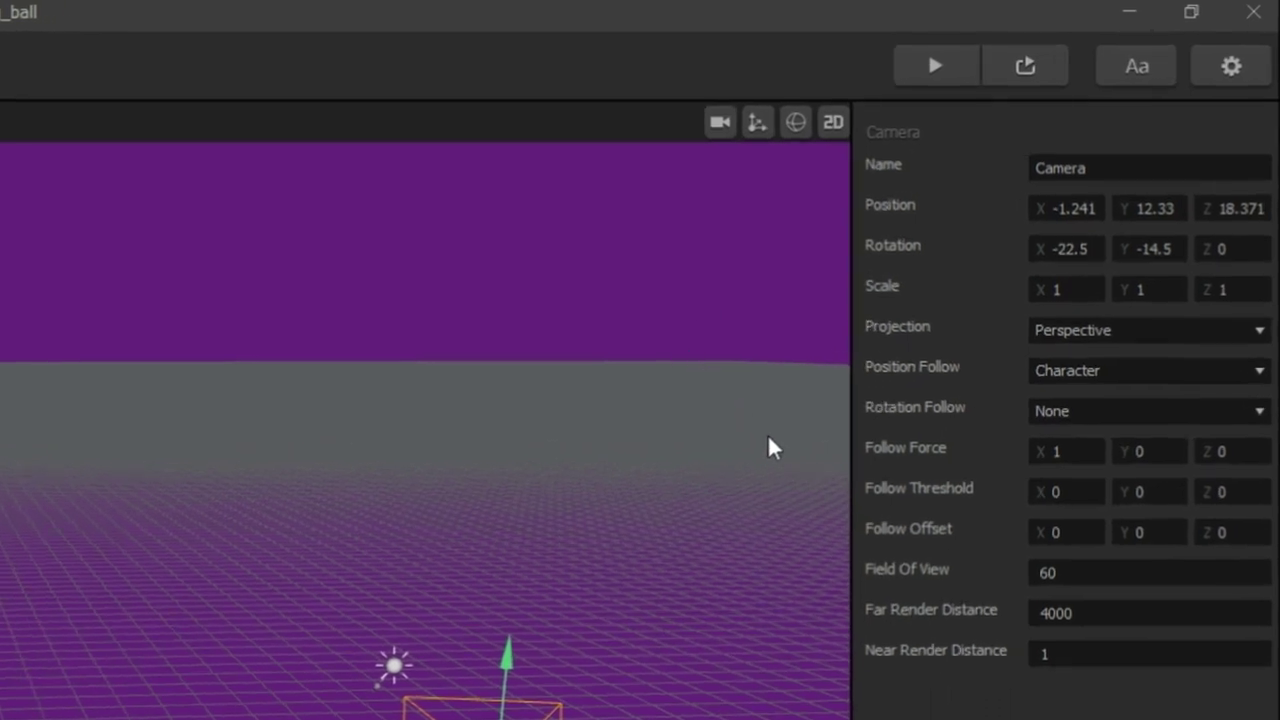
Step: Check the camera's Follow Force X, then select the bg color object in level section 1
{"action": "left_click", "coordinate": [1078, 450]}
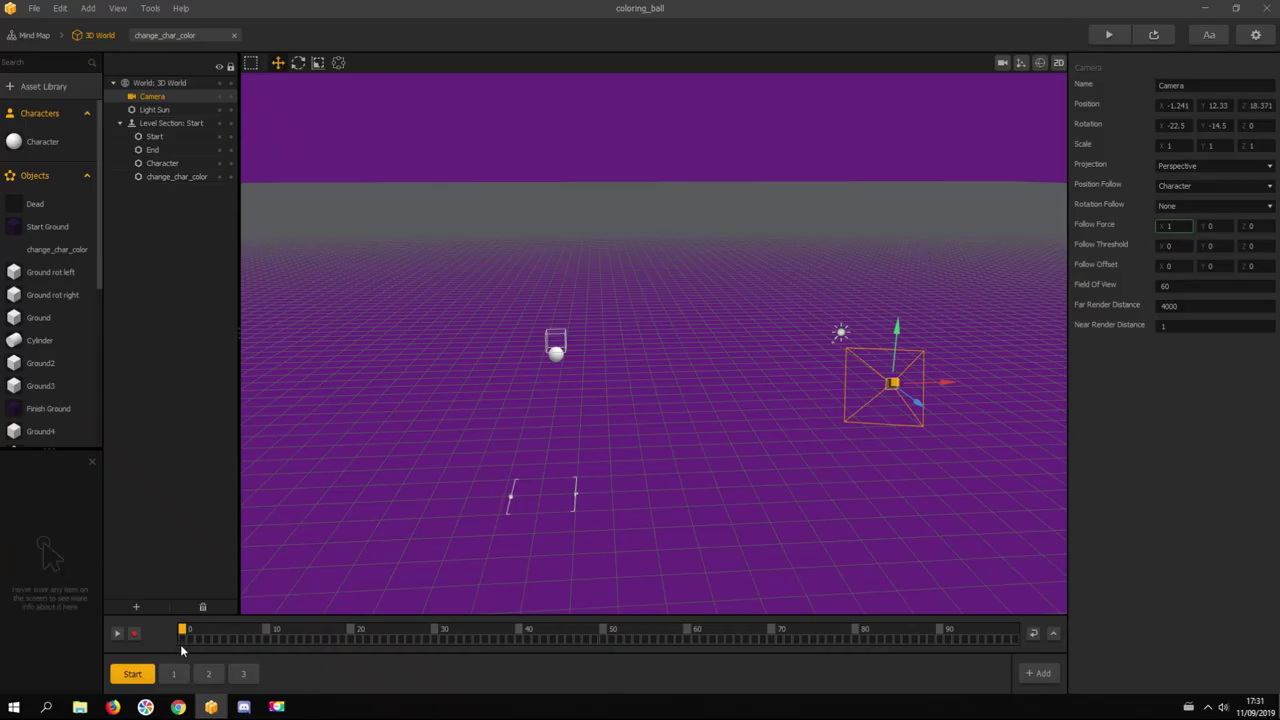
{"action": "left_click", "coordinate": [173, 673]}
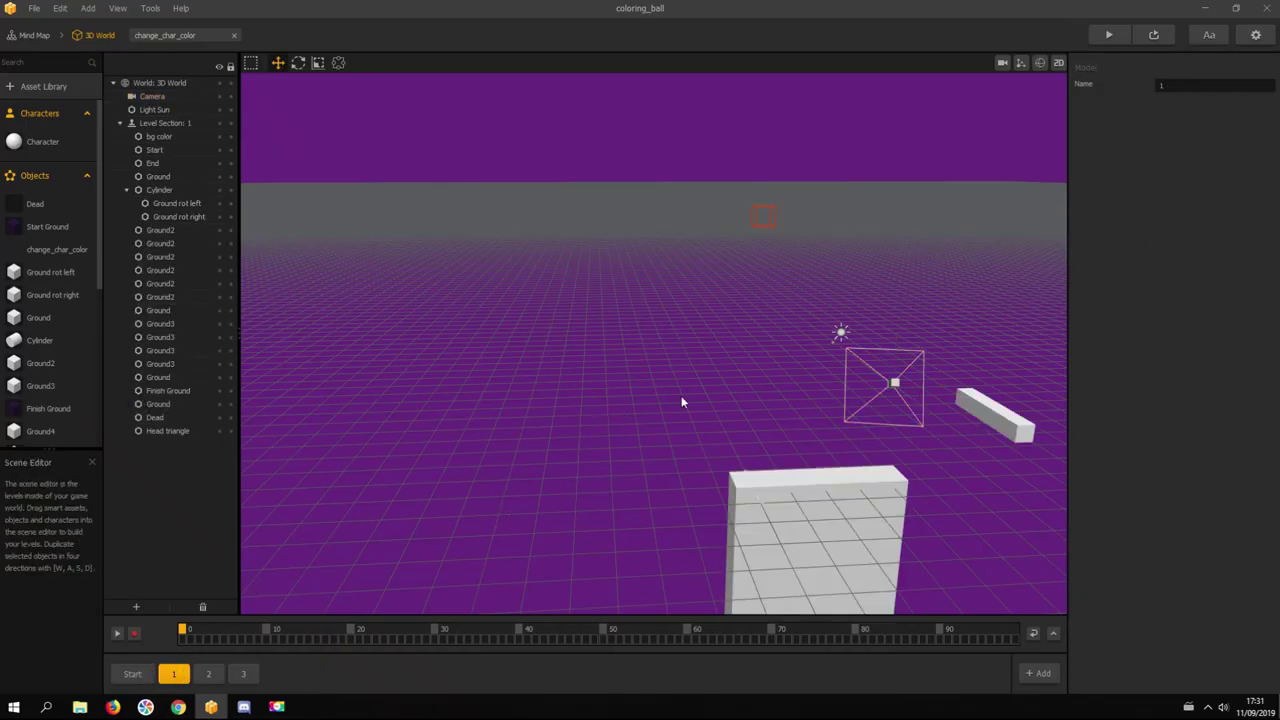
{"action": "left_click", "coordinate": [764, 218]}
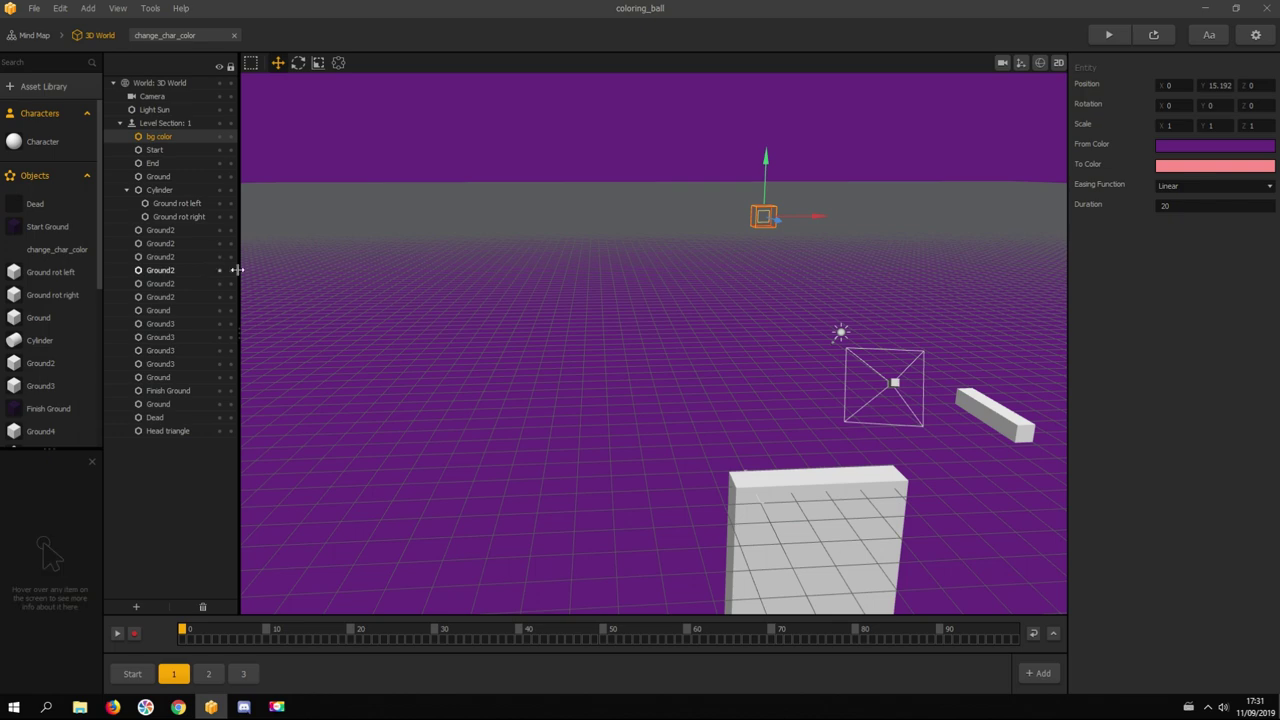
{"action": "scroll", "coordinate": [60, 267], "scroll_direction": "down", "scroll_amount": 1}
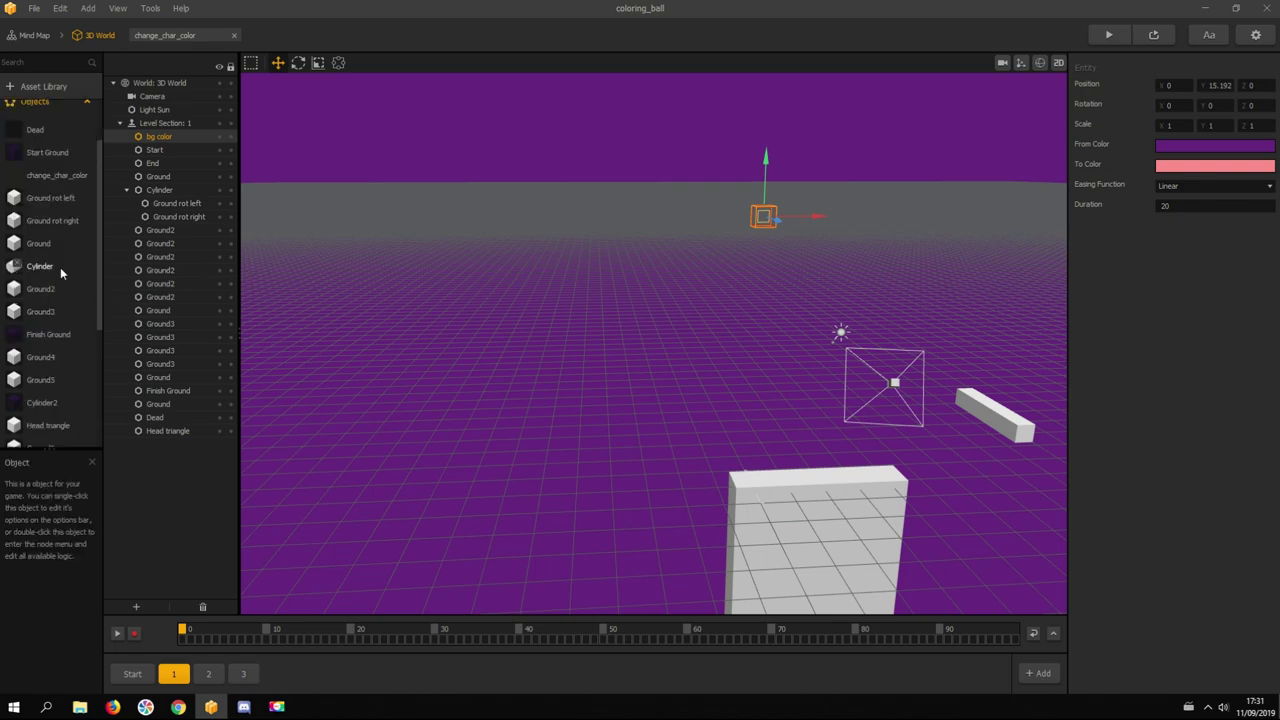
{"action": "scroll", "coordinate": [62, 270], "scroll_direction": "down", "scroll_amount": 1}
{"action": "double_click", "coordinate": [46, 400]}
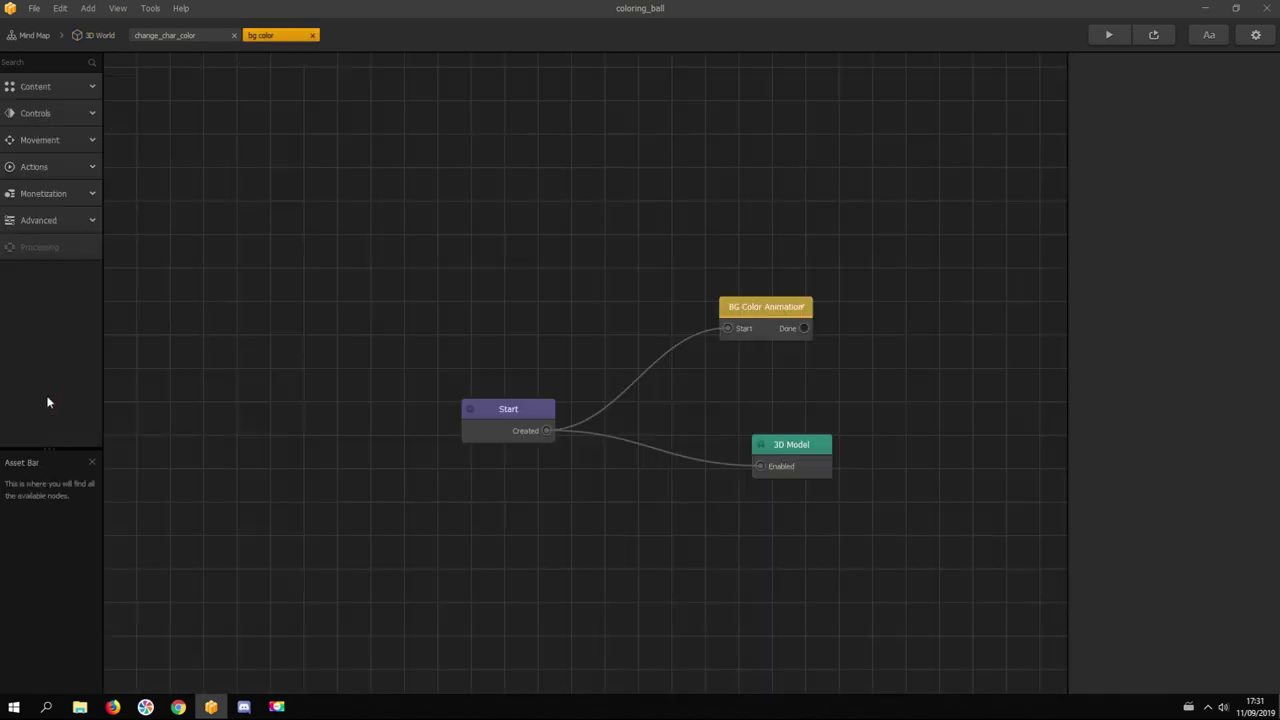
{"action": "left_click", "coordinate": [771, 314]}
{"action": "left_click_drag", "start_coordinate": [773, 306], "coordinate": [771, 305]}
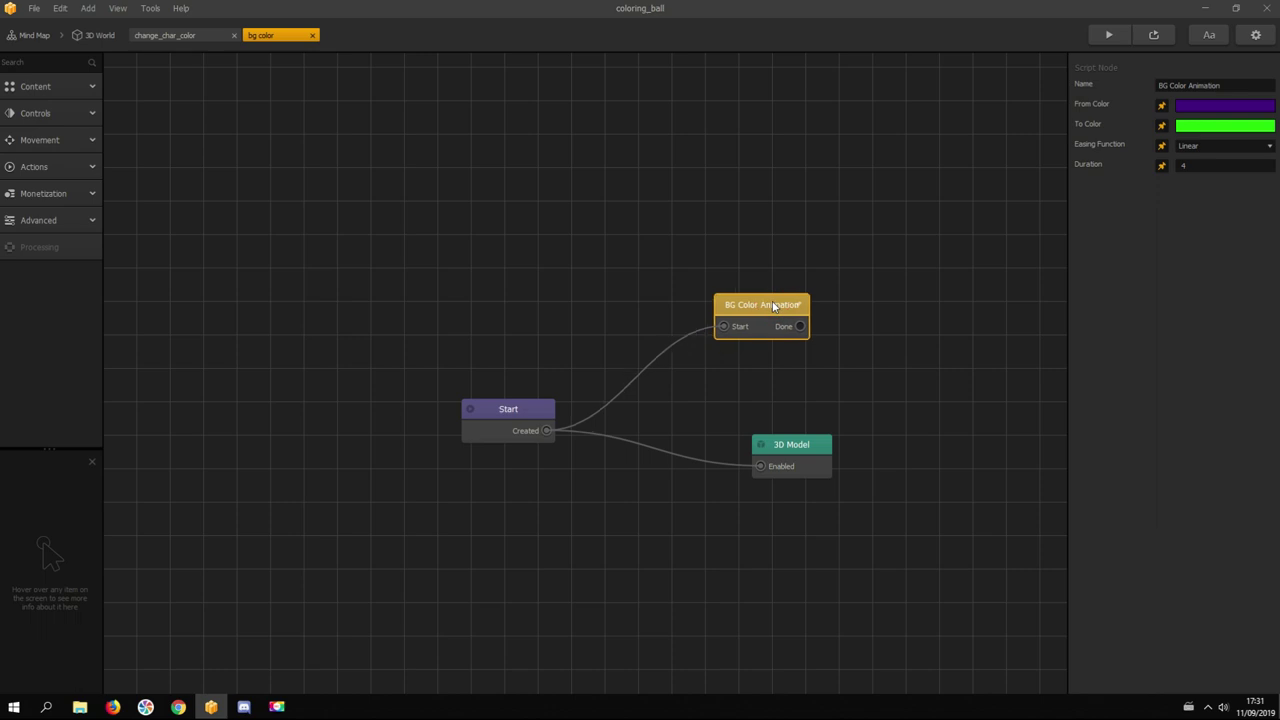
{"action": "double_click", "coordinate": [764, 306]}
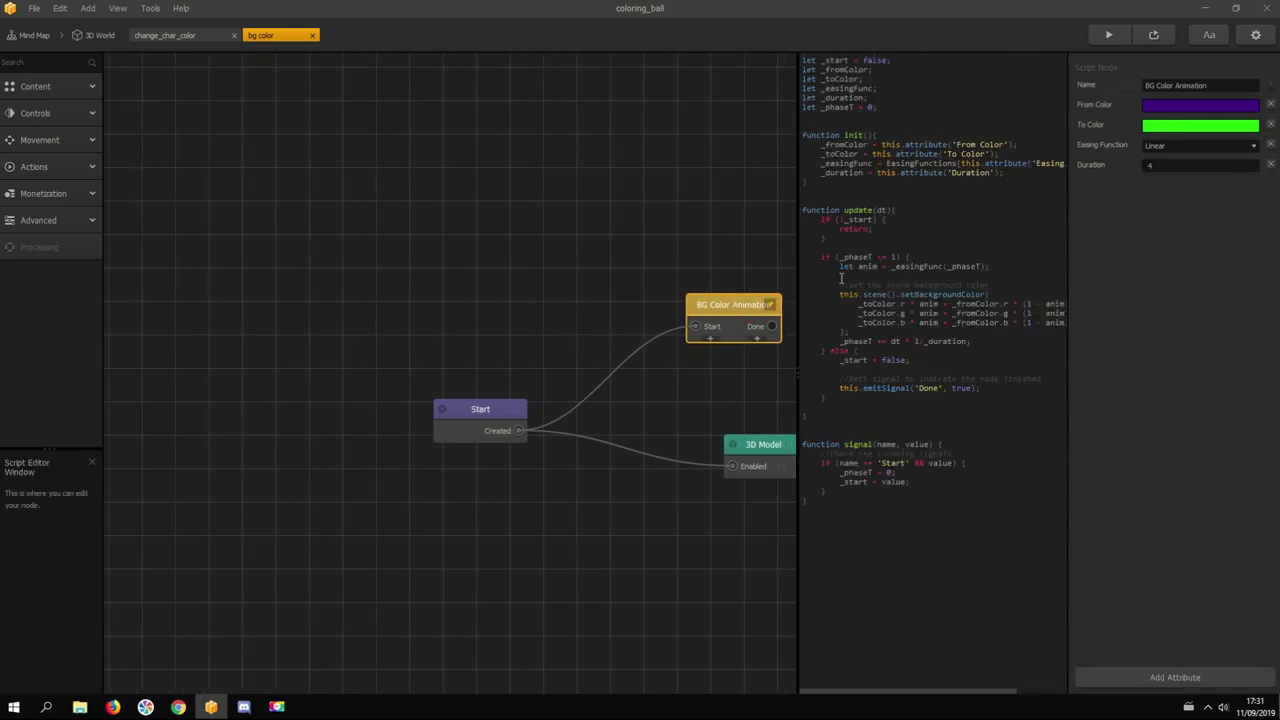
{"action": "left_click", "coordinate": [99, 36]}
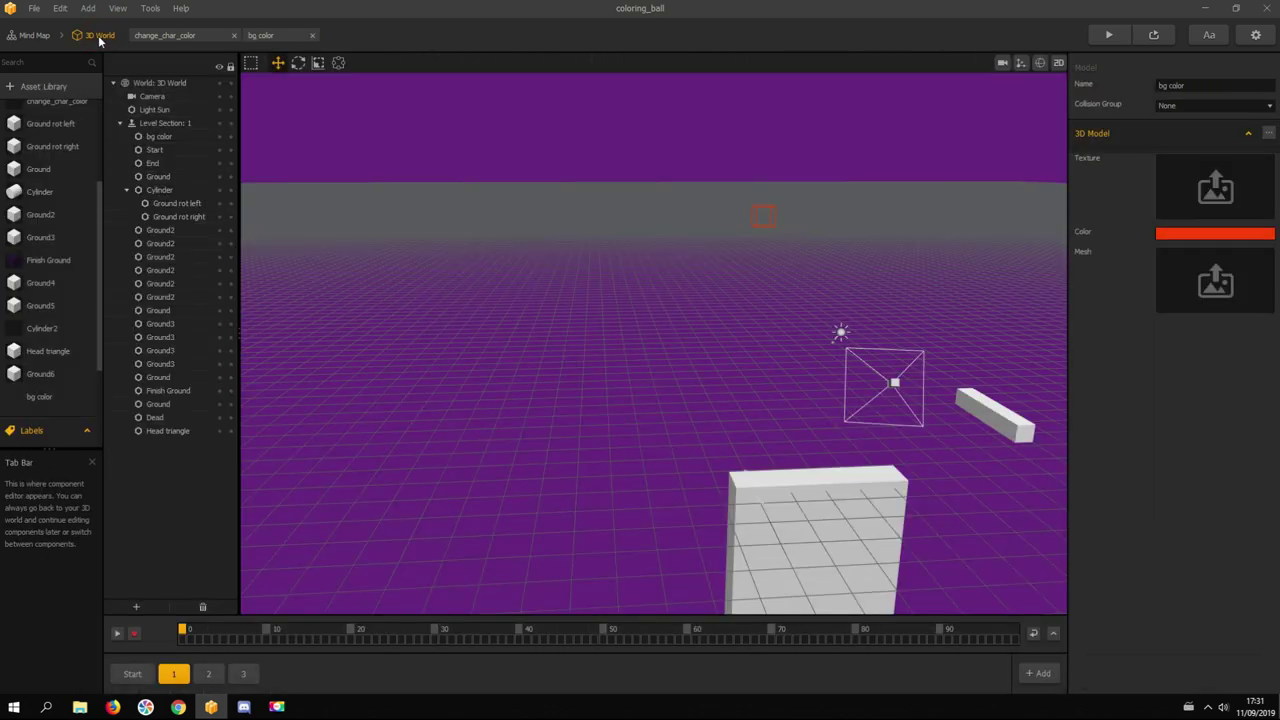
{"action": "key", "text": "space"}
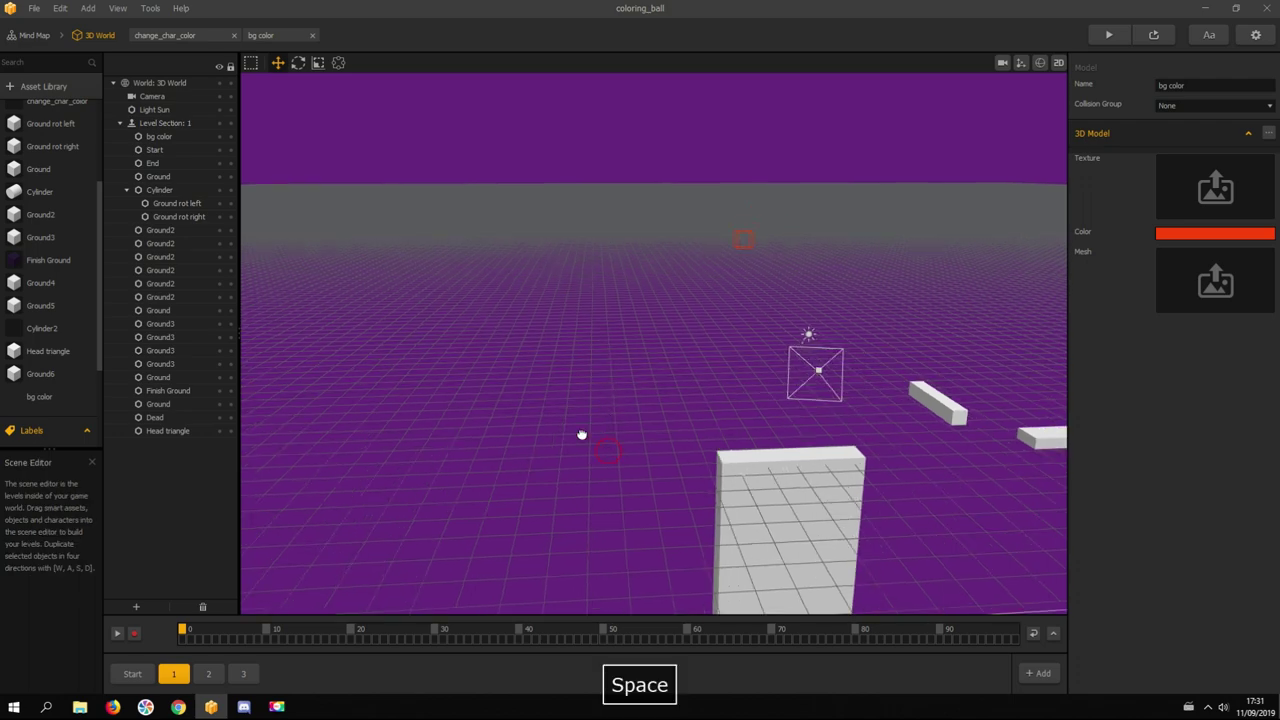
{"action": "left_click_drag", "start_coordinate": [583, 437], "coordinate": [417, 279]}
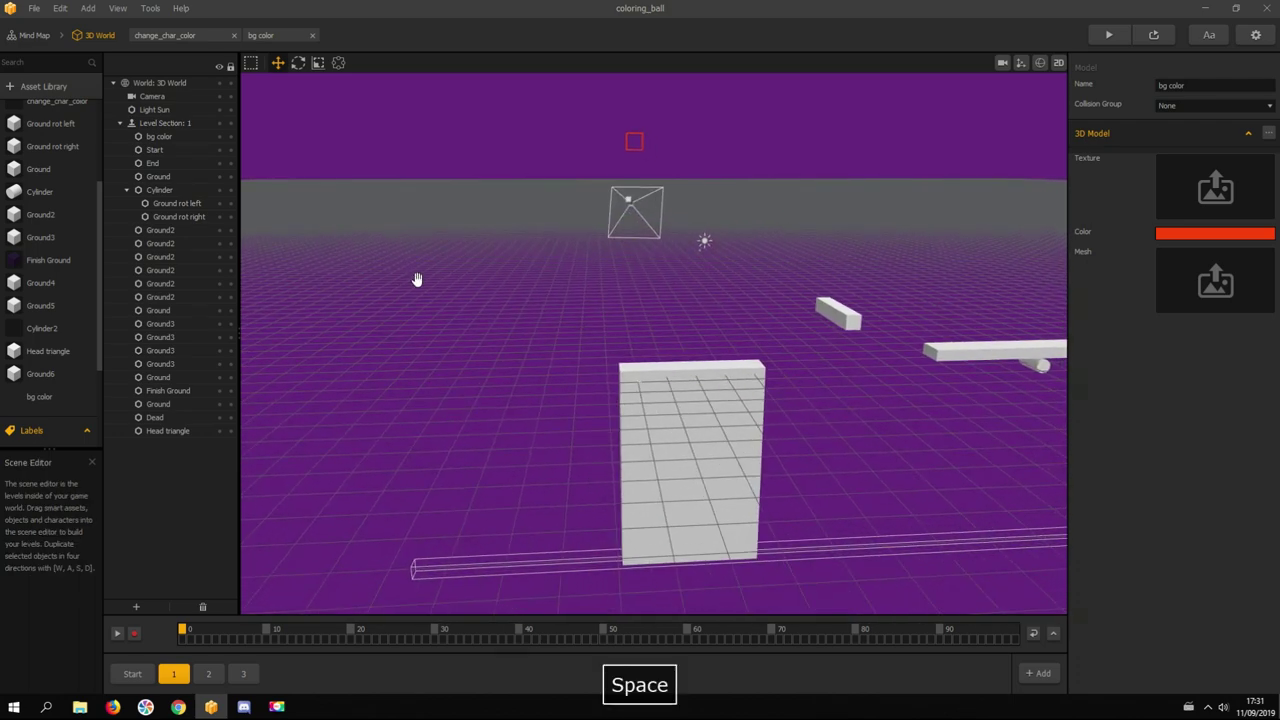
{"action": "left_click", "coordinate": [488, 569]}
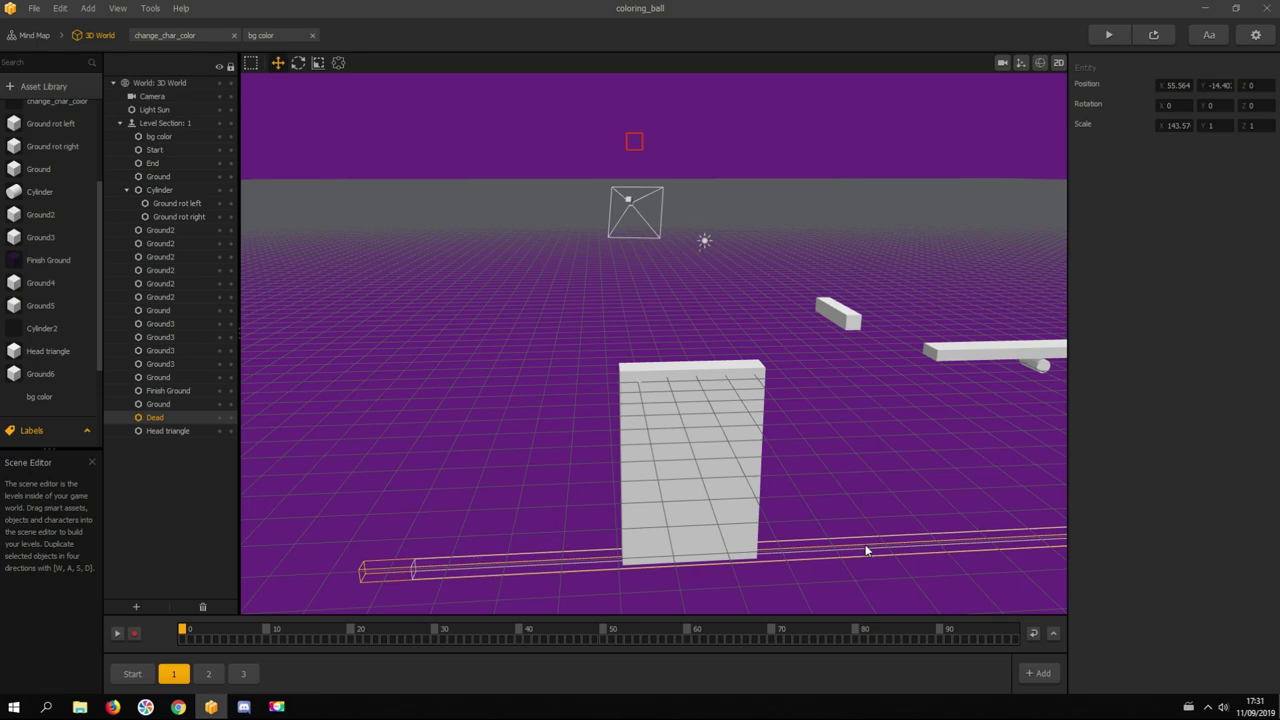
Step: Open the Dead object's node logic and inspect its Start node
{"action": "scroll", "coordinate": [48, 228], "scroll_direction": "up", "scroll_amount": 3}
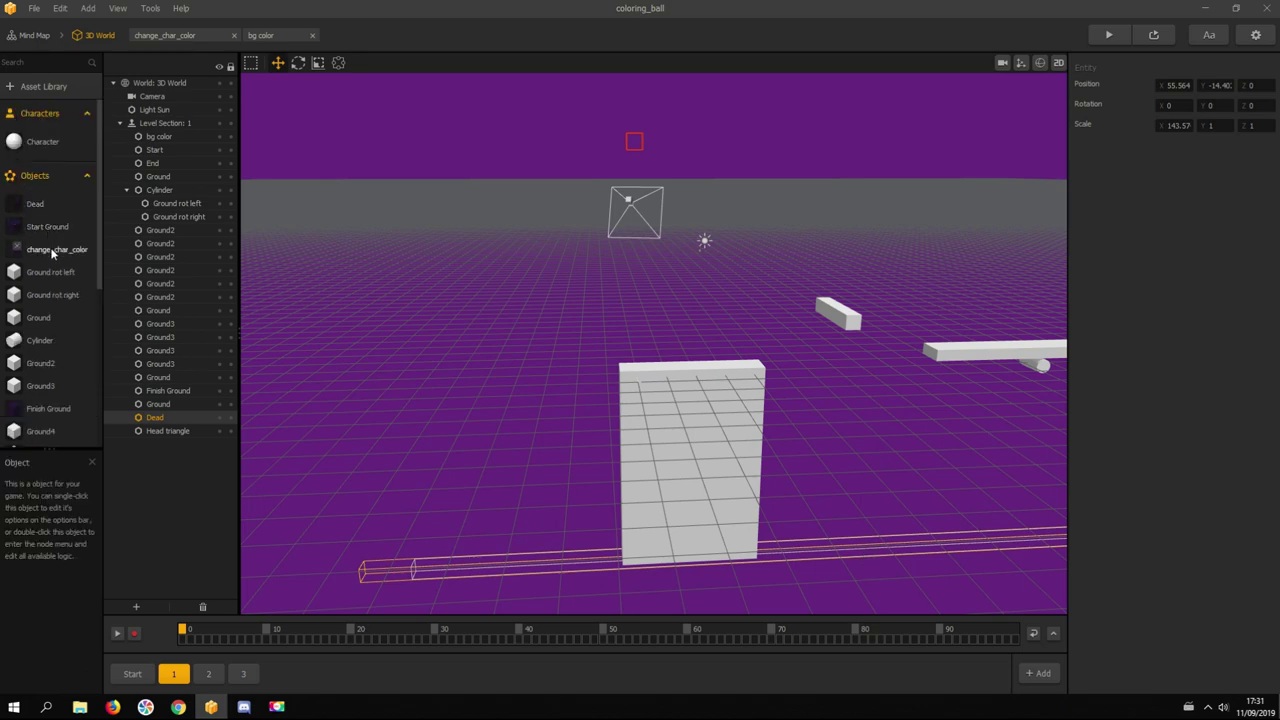
{"action": "double_click", "coordinate": [38, 205]}
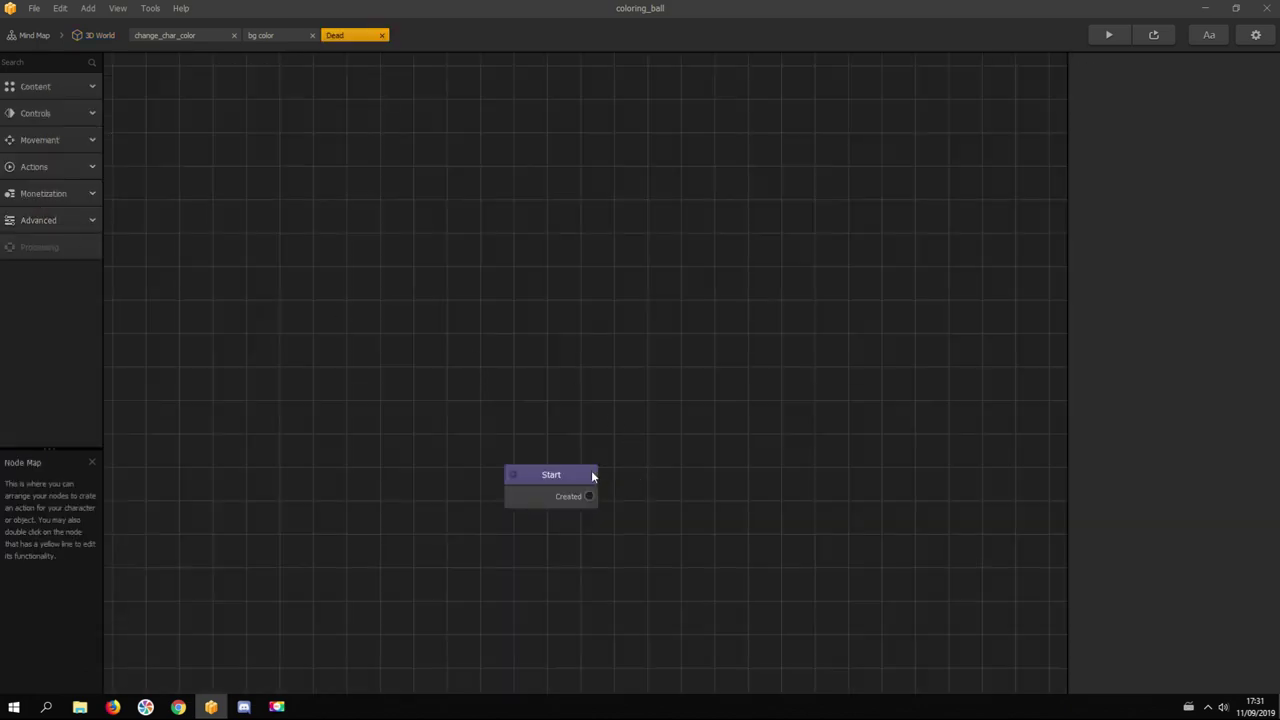
{"action": "left_click", "coordinate": [568, 474]}
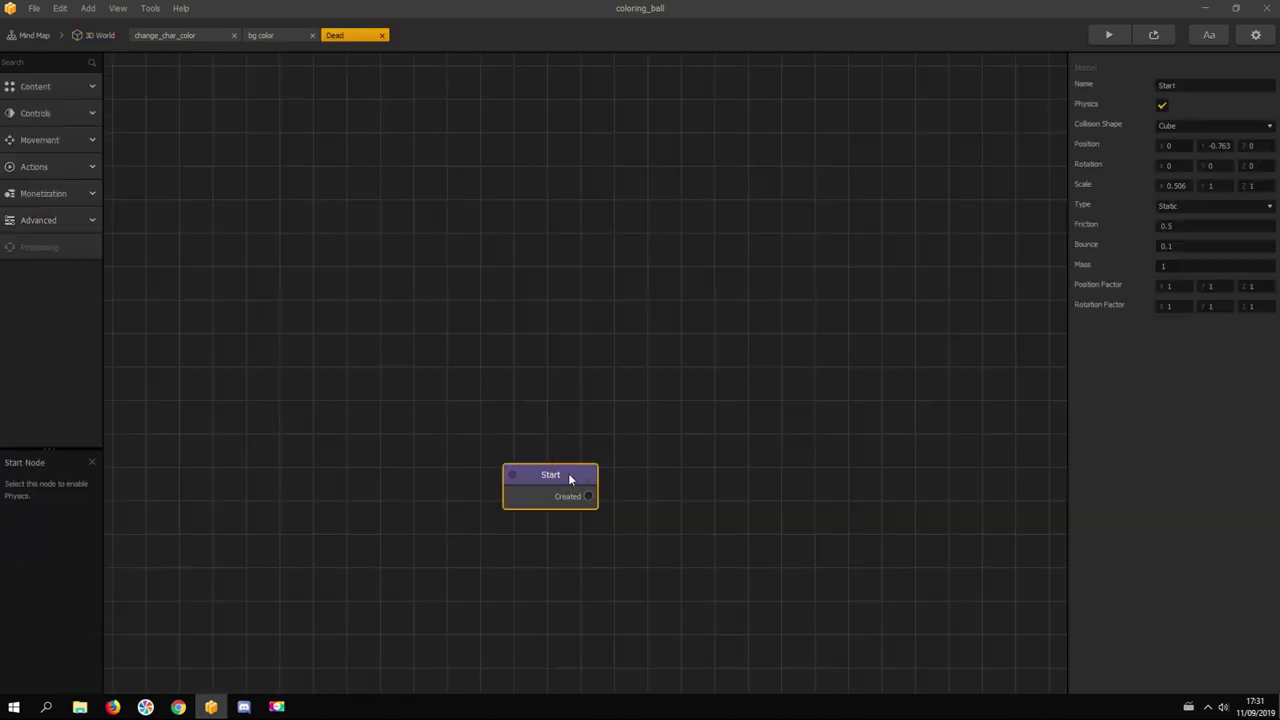
Step: Back in the 3D World, select the Dead strip and tall pillar, then open Ground's logic
{"action": "left_click", "coordinate": [97, 36]}
{"action": "key", "text": "space"}
{"action": "left_click_drag", "start_coordinate": [840, 444], "coordinate": [715, 498]}
{"action": "left_click", "coordinate": [717, 476]}
{"action": "left_click_drag", "start_coordinate": [1012, 366], "coordinate": [799, 438]}
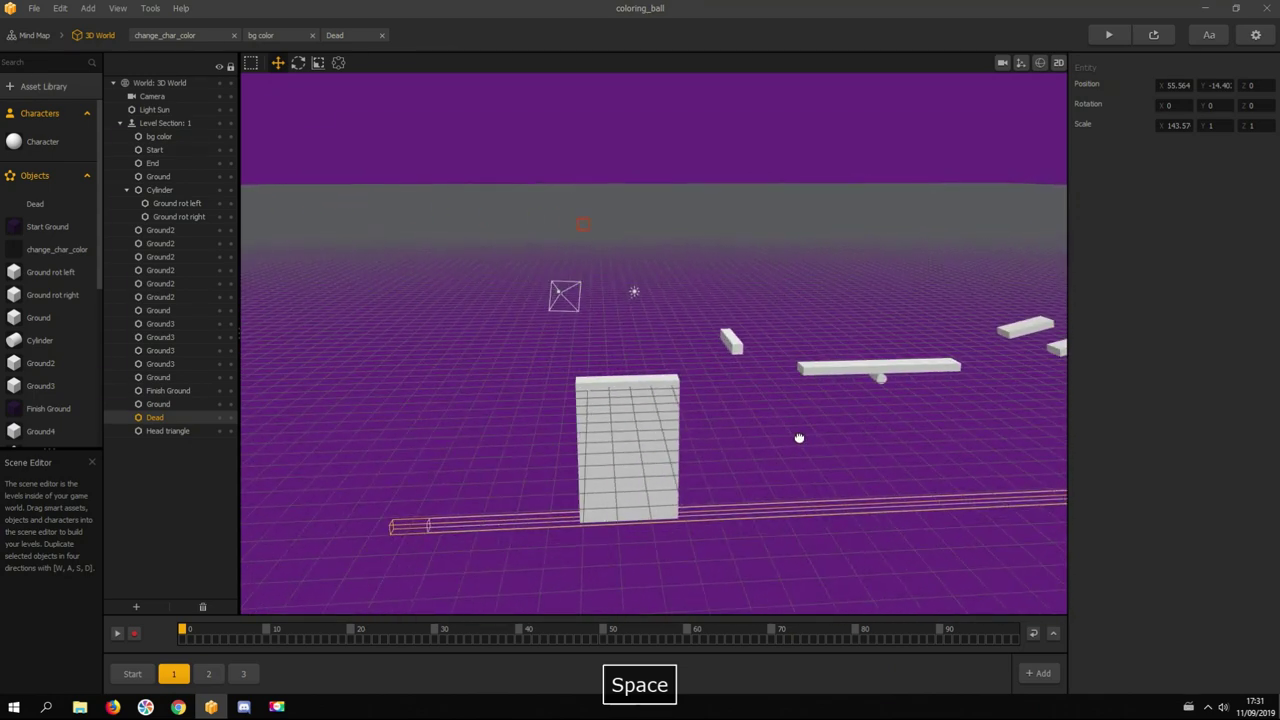
{"action": "left_click", "coordinate": [650, 408]}
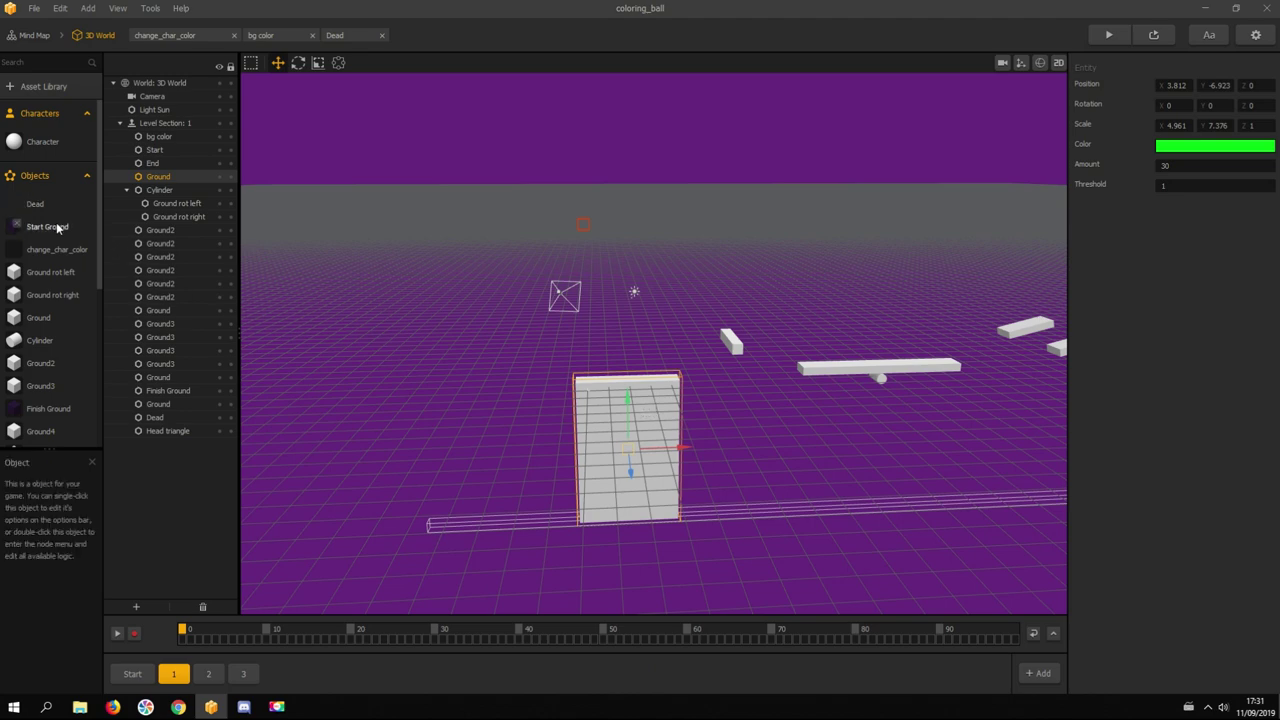
{"action": "double_click", "coordinate": [38, 318]}
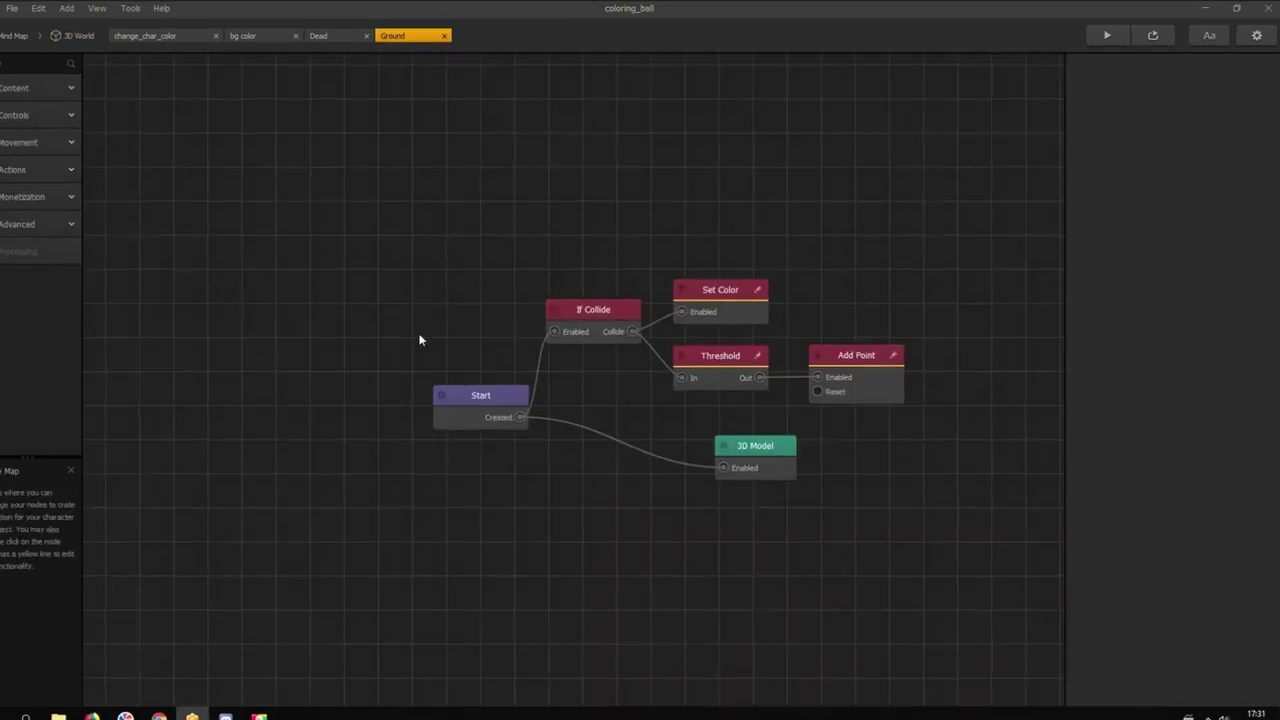
Step: Inspect Ground's Start and If Collide nodes and view the Set Color script
{"action": "left_click", "coordinate": [466, 402]}
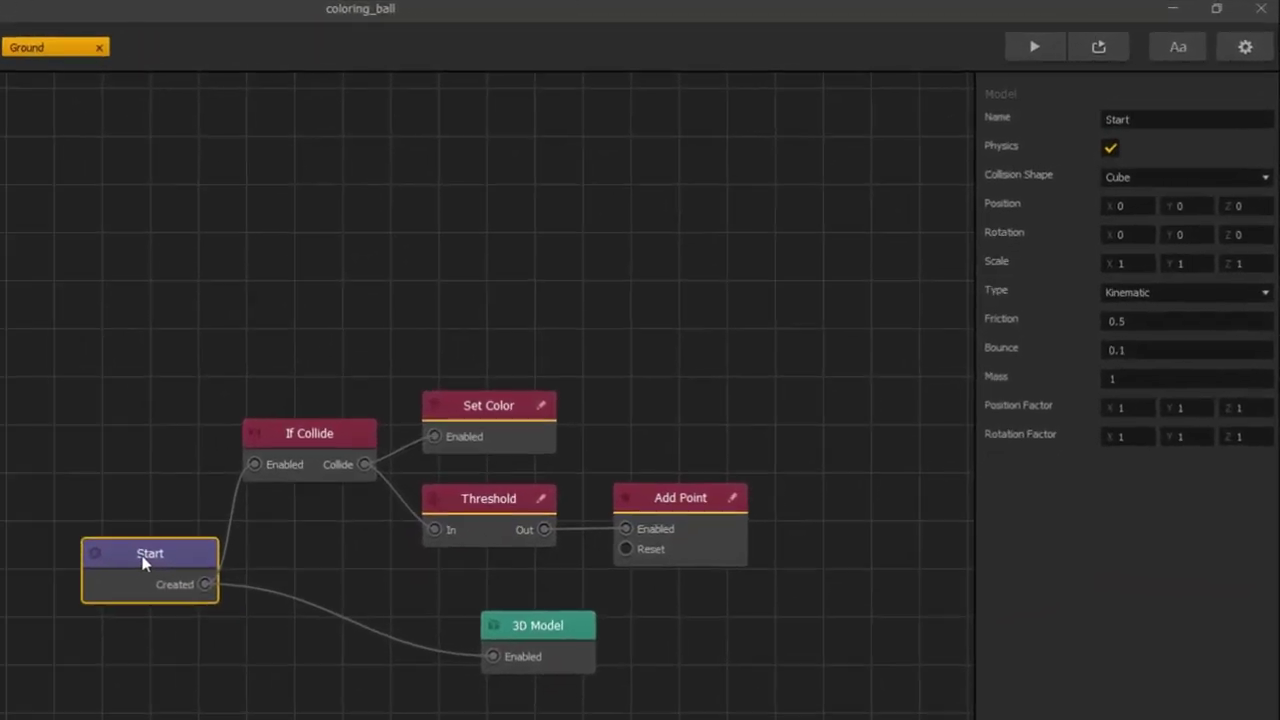
{"action": "left_click", "coordinate": [290, 434]}
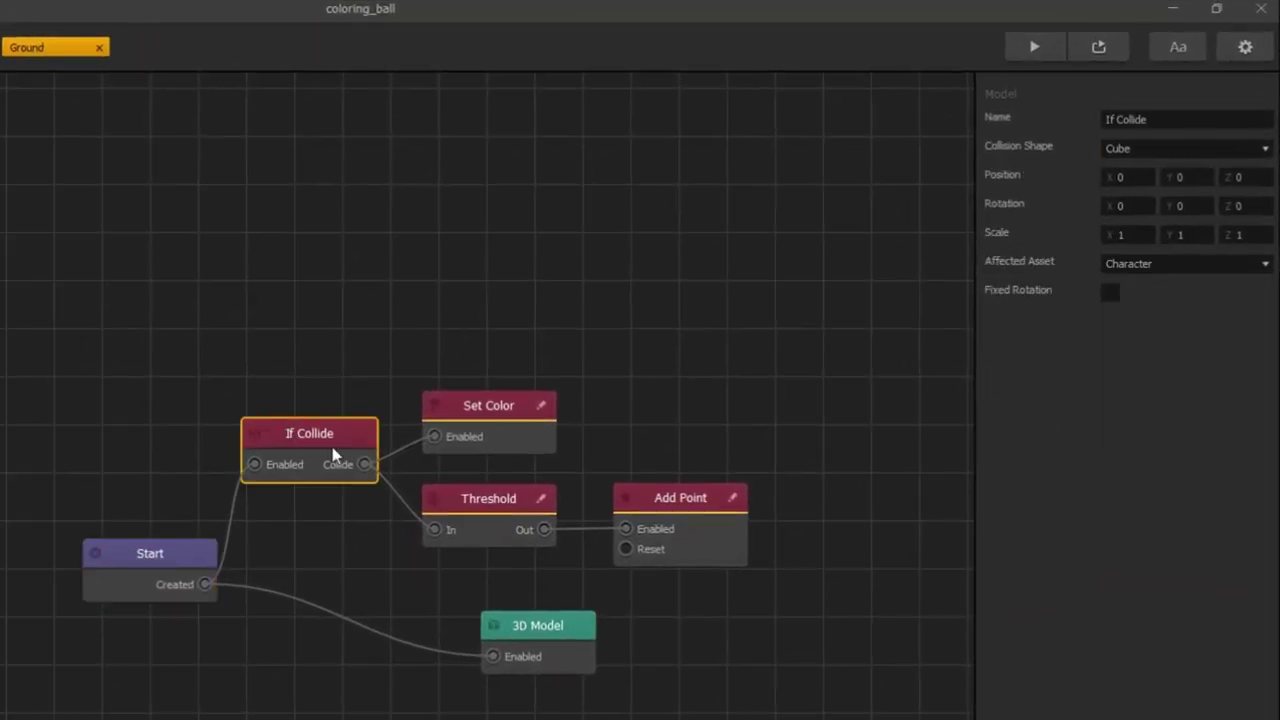
{"action": "left_click", "coordinate": [474, 406]}
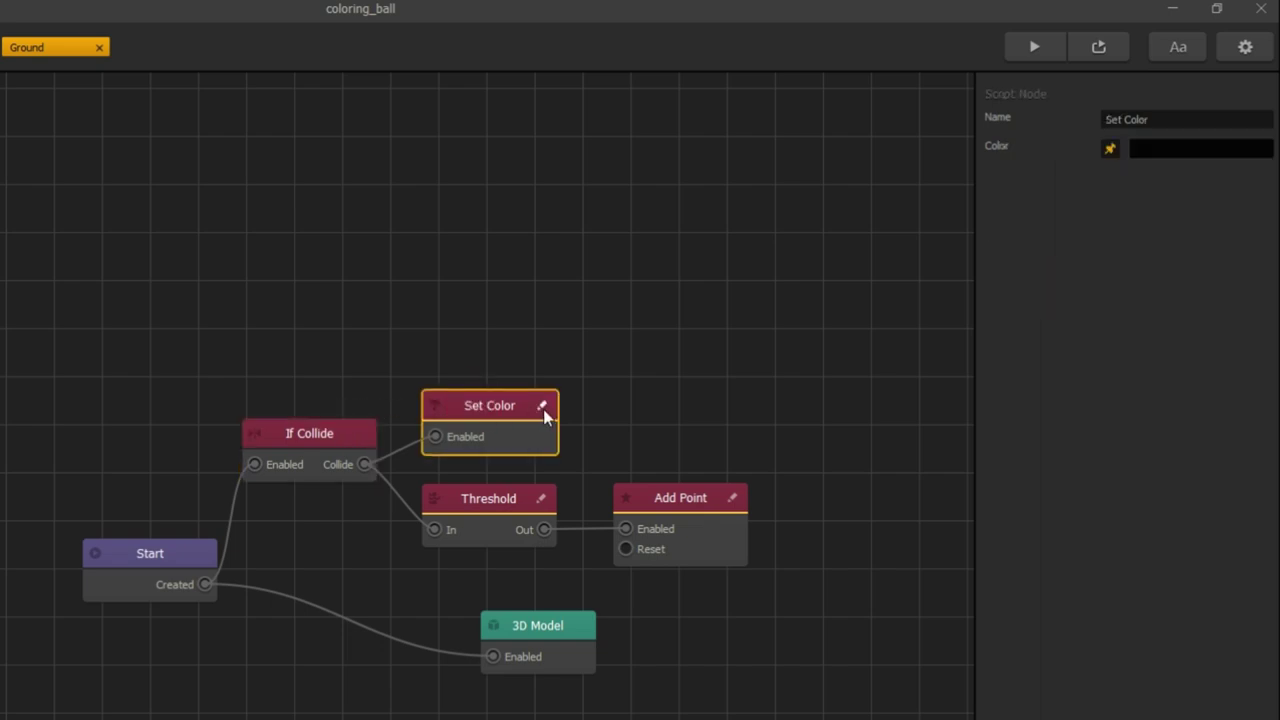
{"action": "left_click", "coordinate": [541, 405]}
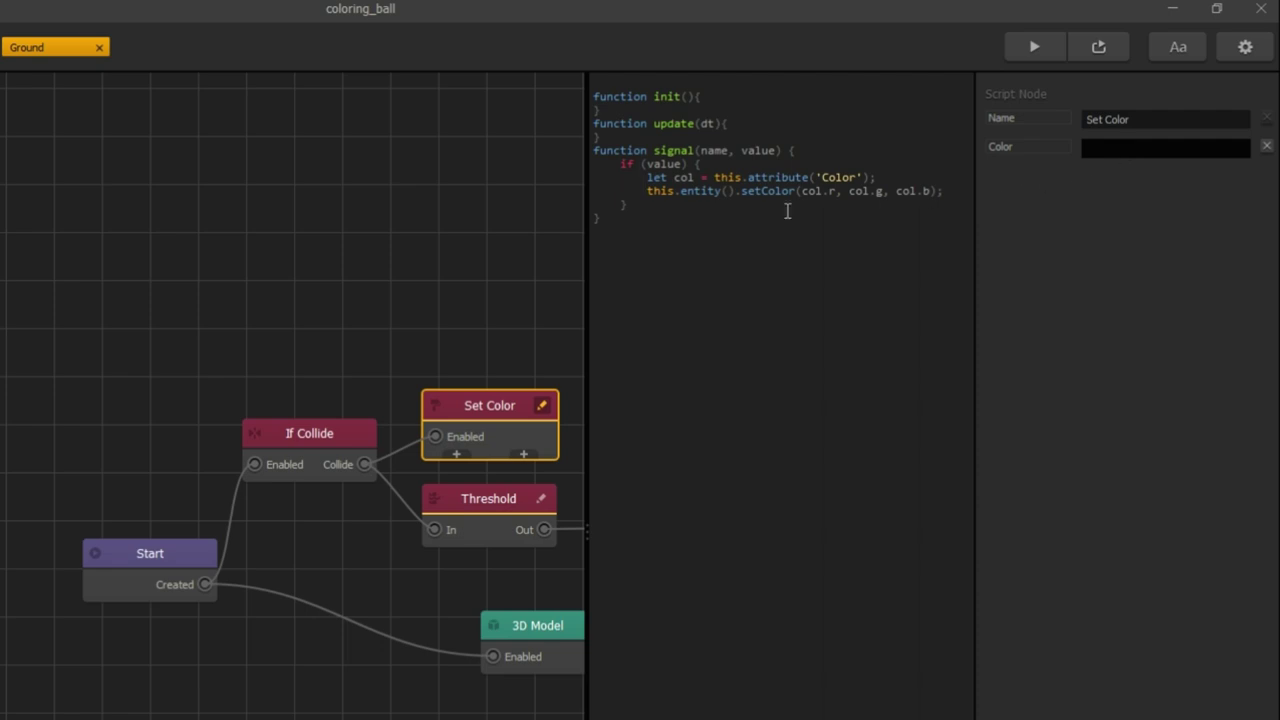
{"action": "left_click", "coordinate": [320, 434]}
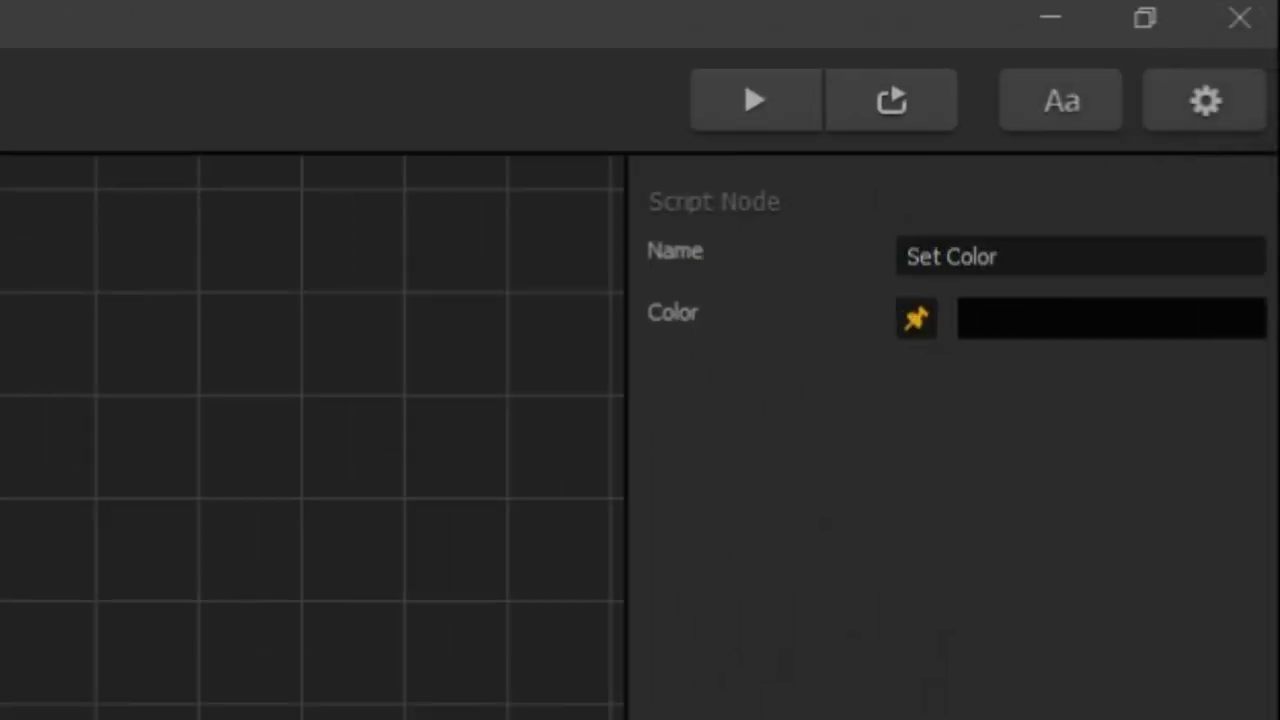
Step: Check Threshold 1, Add Point Amount 30 and the 3D Model, then return to the scene
{"action": "left_click", "coordinate": [732, 350]}
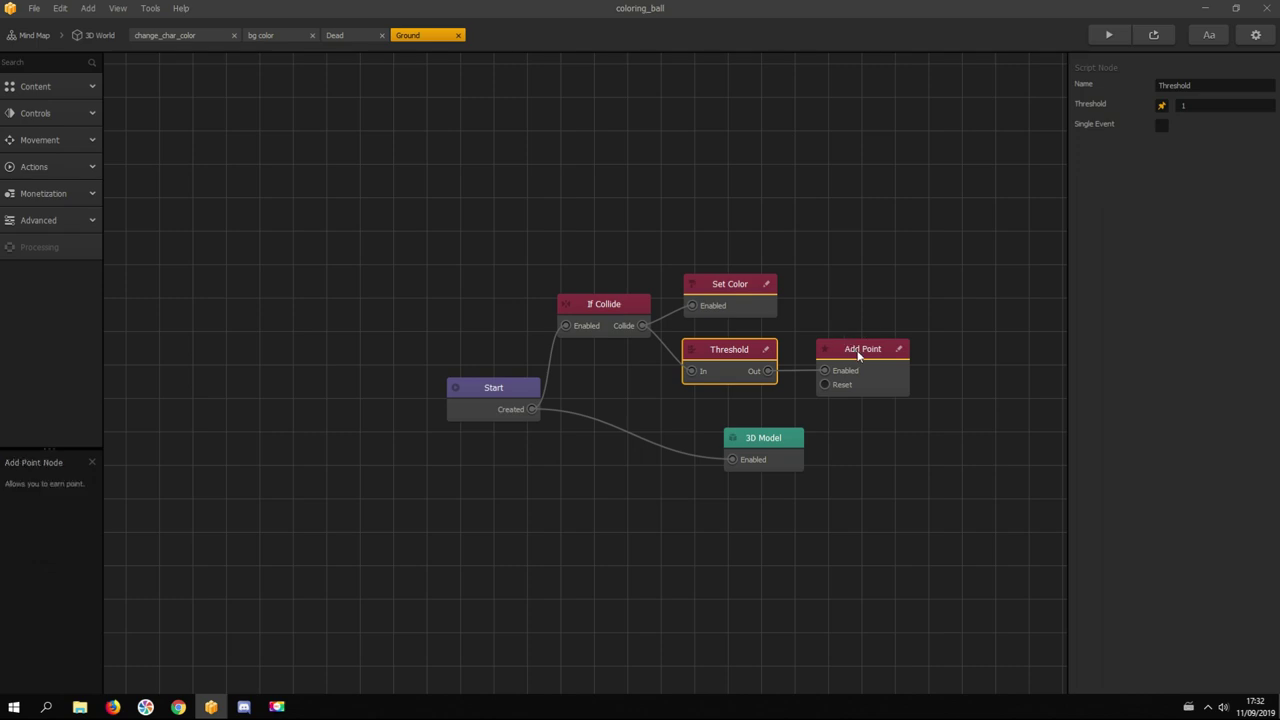
{"action": "left_click", "coordinate": [858, 355]}
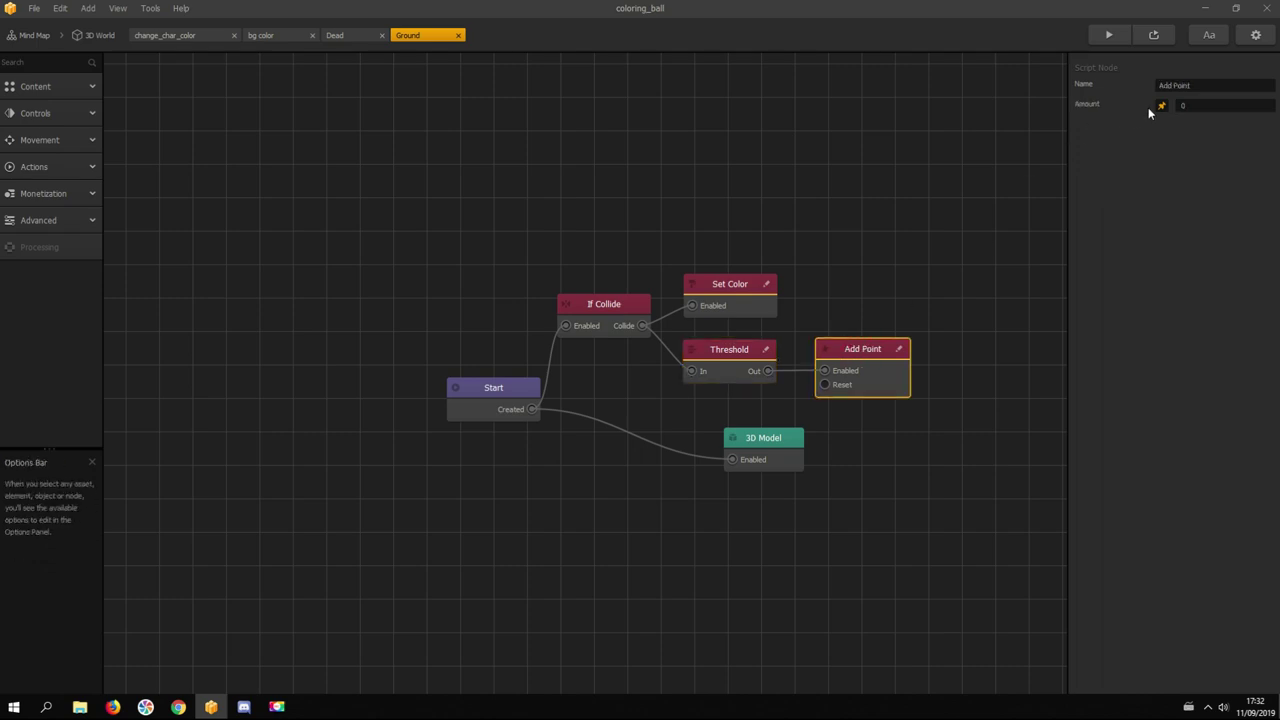
{"action": "left_click", "coordinate": [764, 444]}
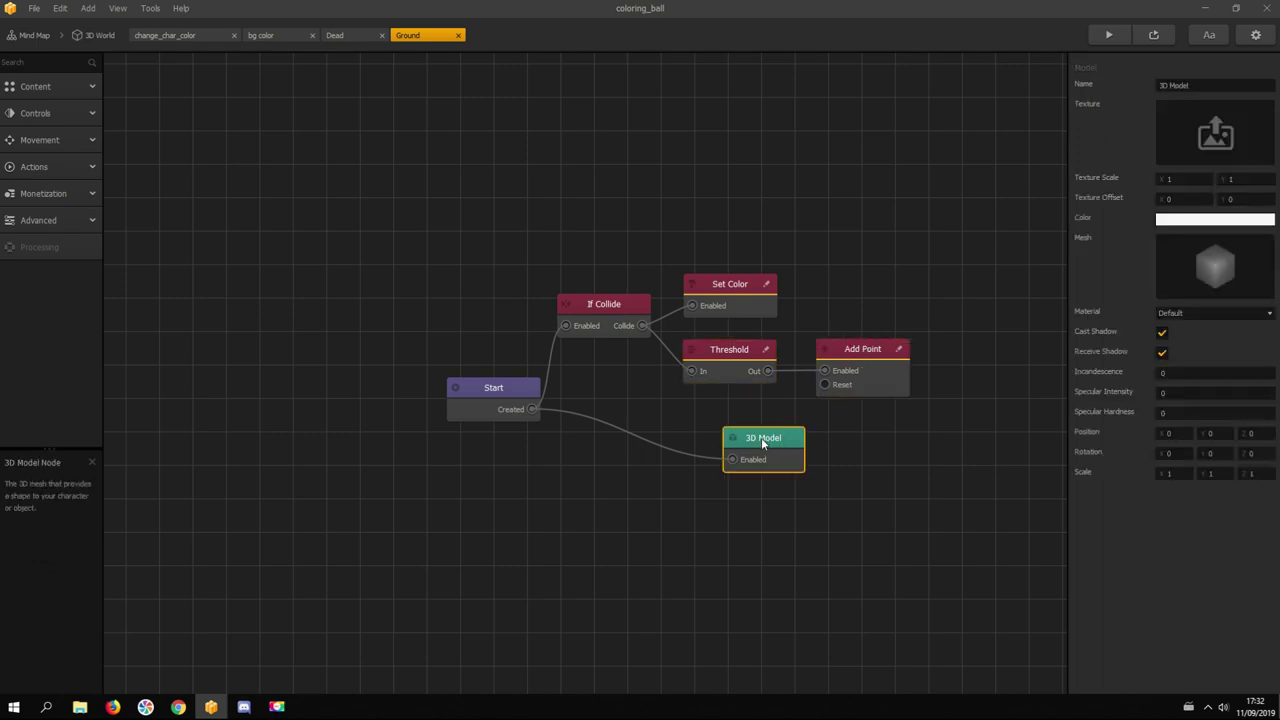
{"action": "left_click", "coordinate": [97, 35]}
{"action": "left_click", "coordinate": [610, 432]}
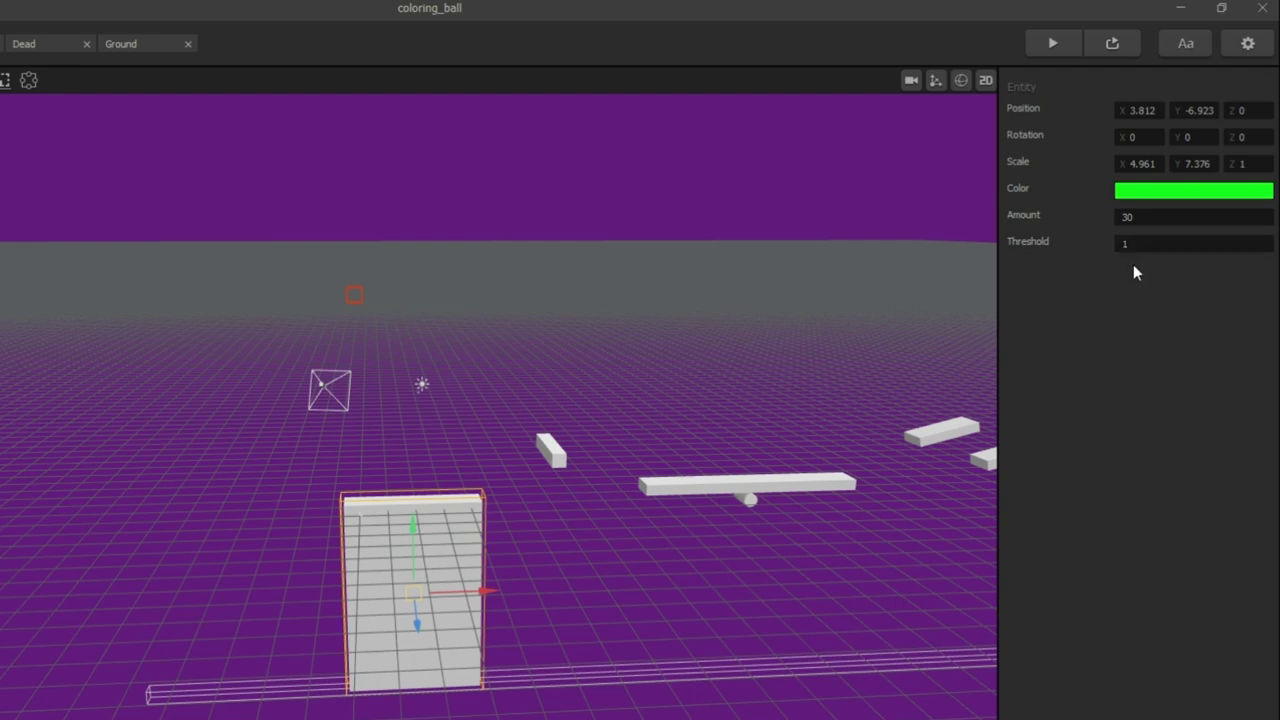
Step: Open Head triangle's logic and review the Oscillate node swinging Y between -30 and 30, plus its script
{"action": "left_click", "coordinate": [553, 452]}
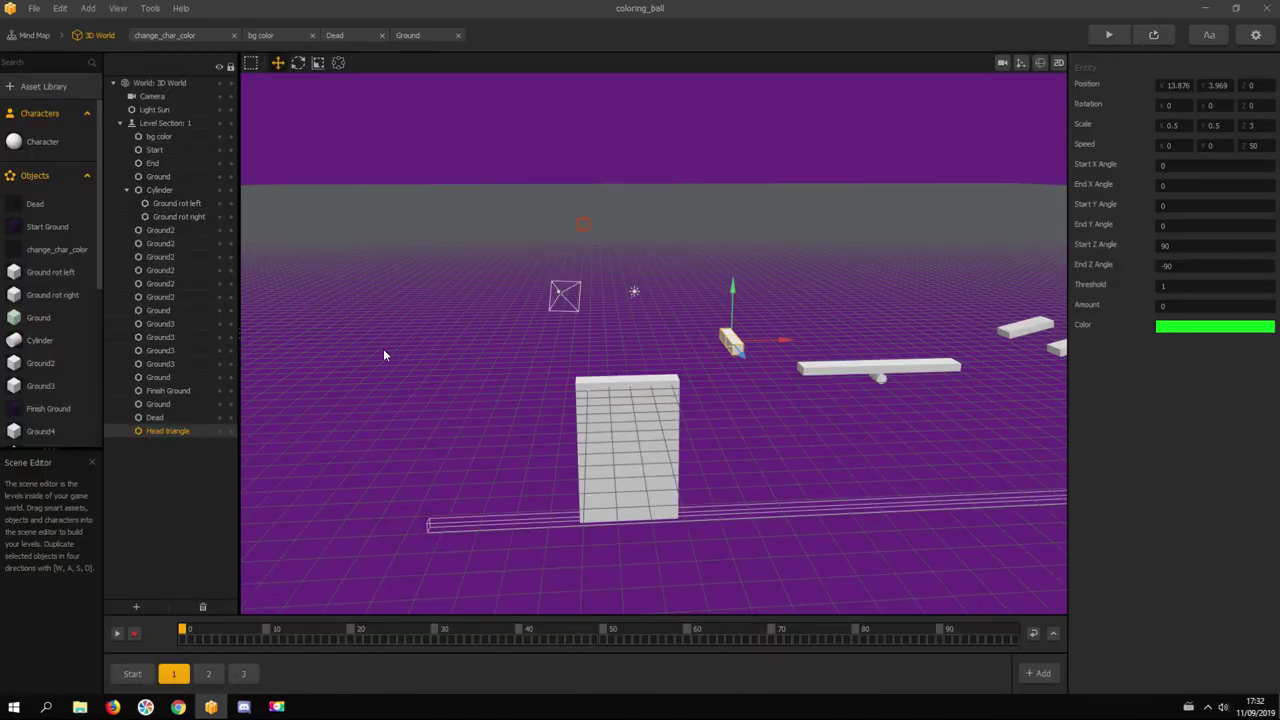
{"action": "scroll", "coordinate": [81, 301], "scroll_direction": "down", "scroll_amount": 1}
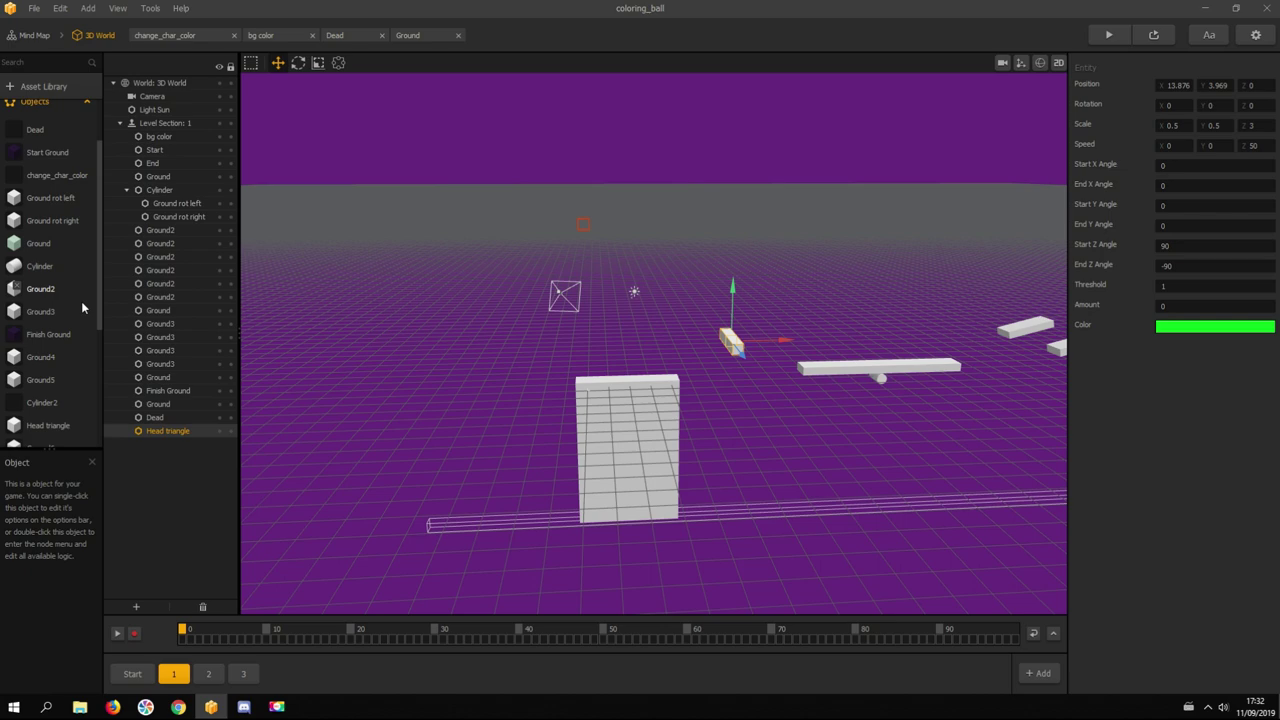
{"action": "double_click", "coordinate": [60, 424]}
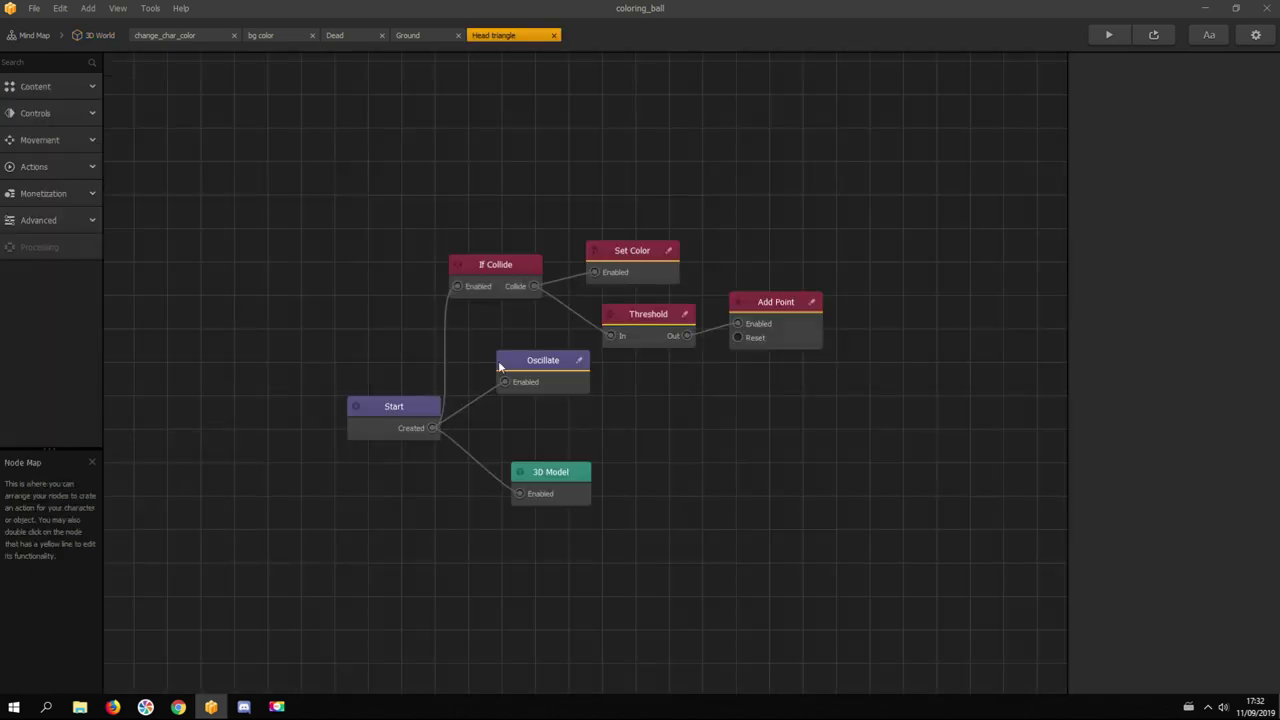
{"action": "left_click", "coordinate": [527, 368]}
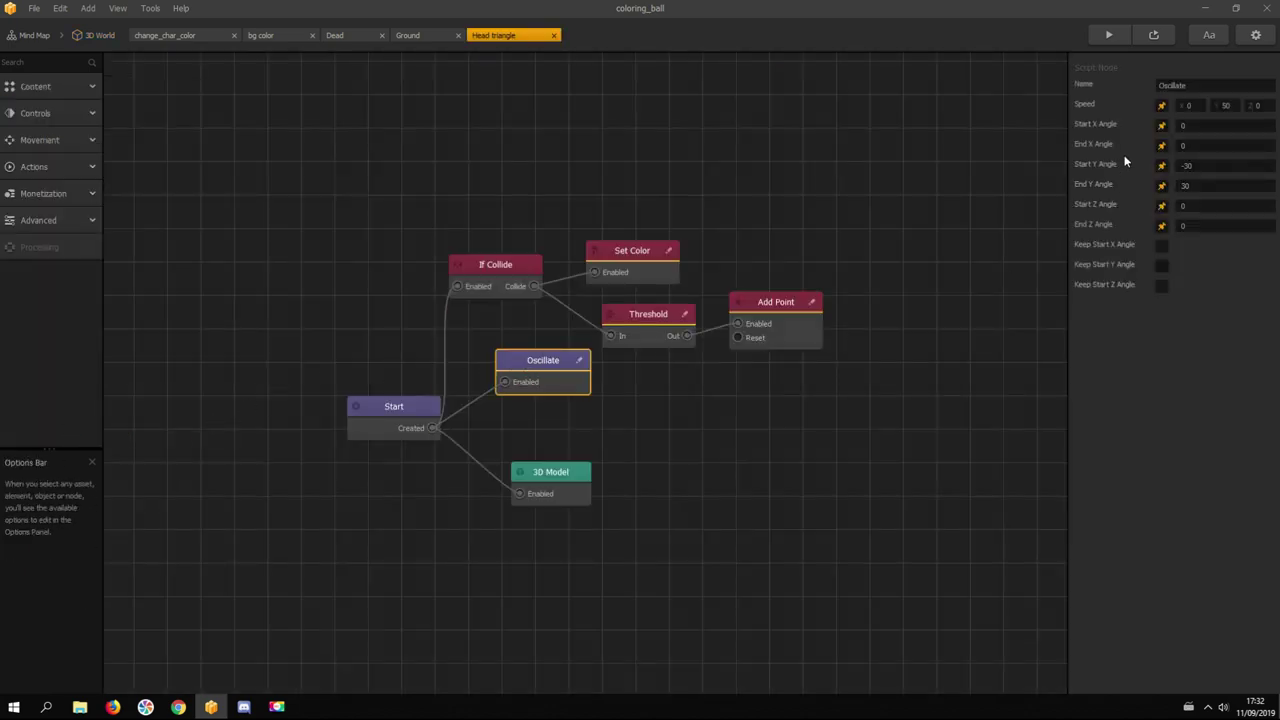
{"action": "left_click", "coordinate": [579, 362]}
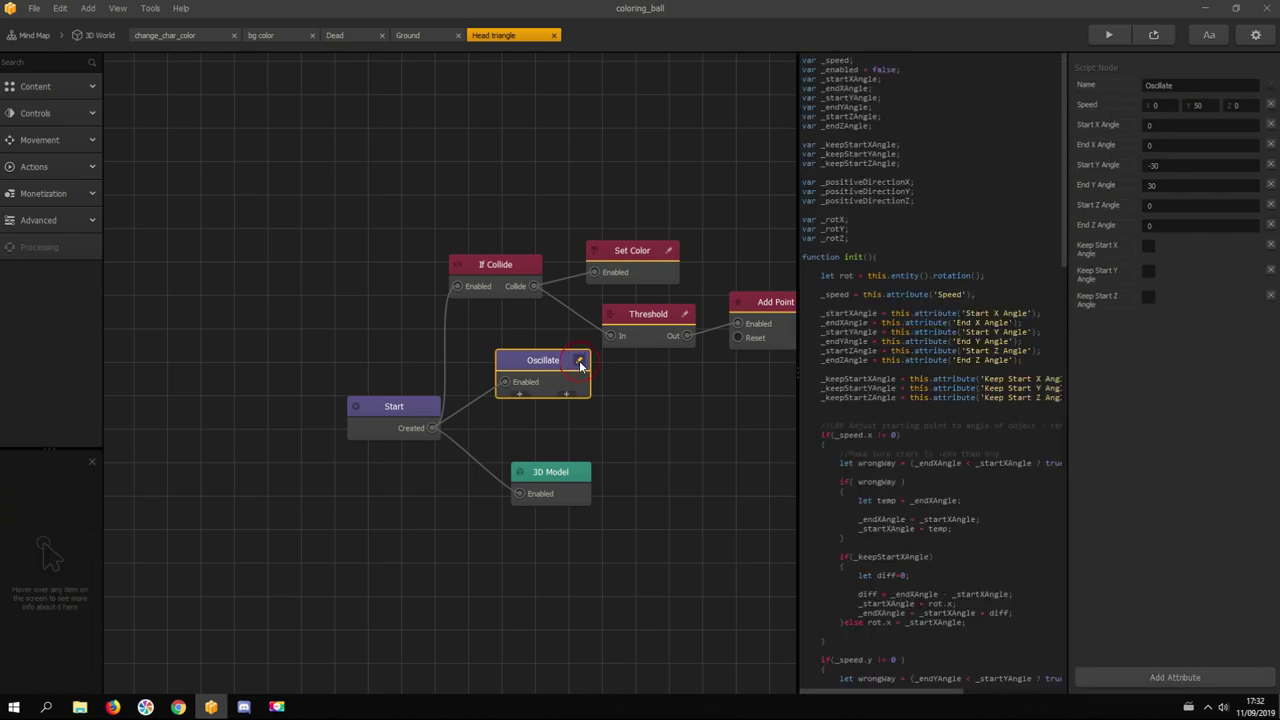
{"action": "scroll", "coordinate": [880, 372], "scroll_direction": "down", "scroll_amount": 5}
{"action": "scroll", "coordinate": [888, 376], "scroll_direction": "down", "scroll_amount": 12}
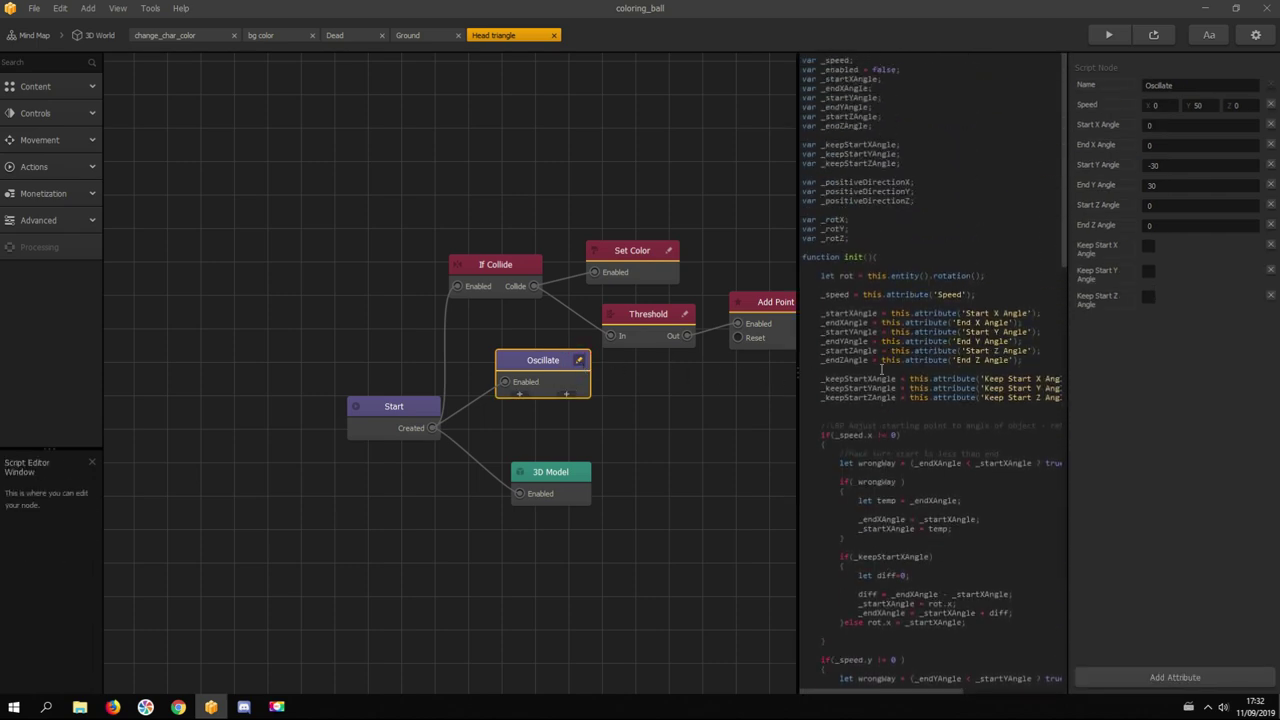
{"action": "scroll", "coordinate": [897, 397], "scroll_direction": "down", "scroll_amount": 5}
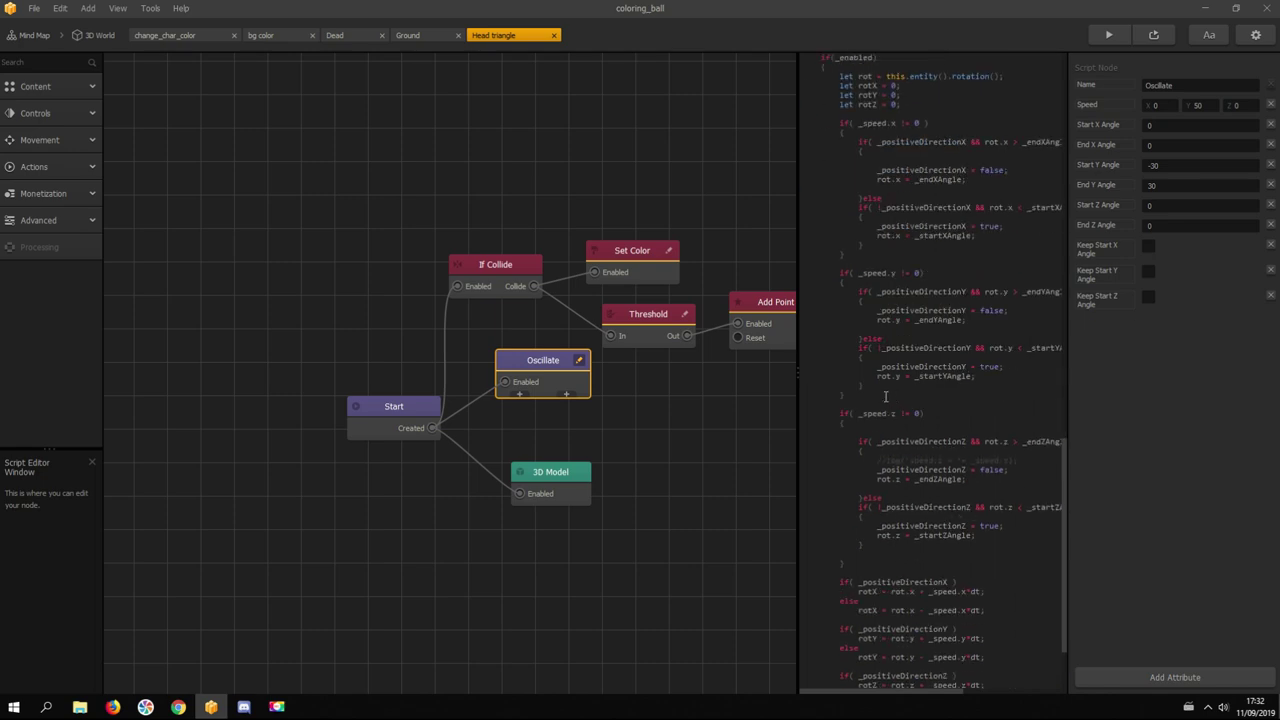
{"action": "left_click", "coordinate": [725, 435]}
Step: Review Head triangle's If Collide, Set Color, Threshold and Add Point nodes, then return to 3D World
{"action": "left_click", "coordinate": [498, 270]}
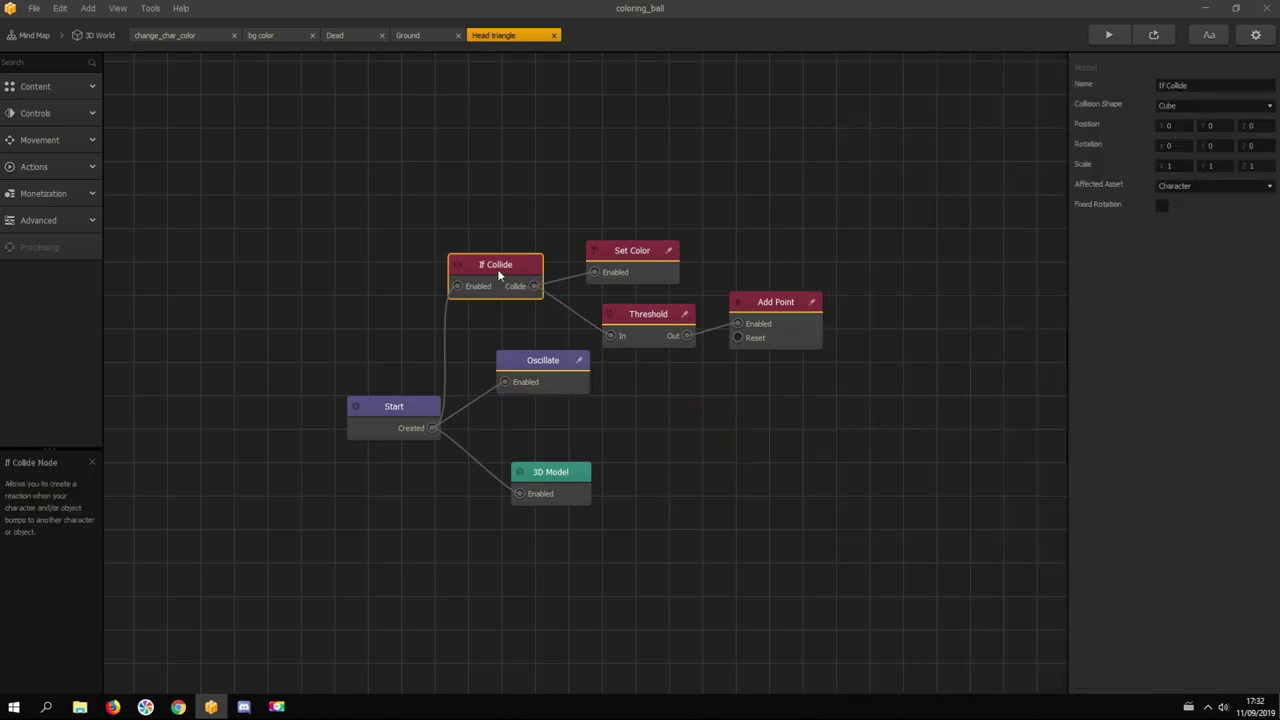
{"action": "left_click", "coordinate": [617, 251]}
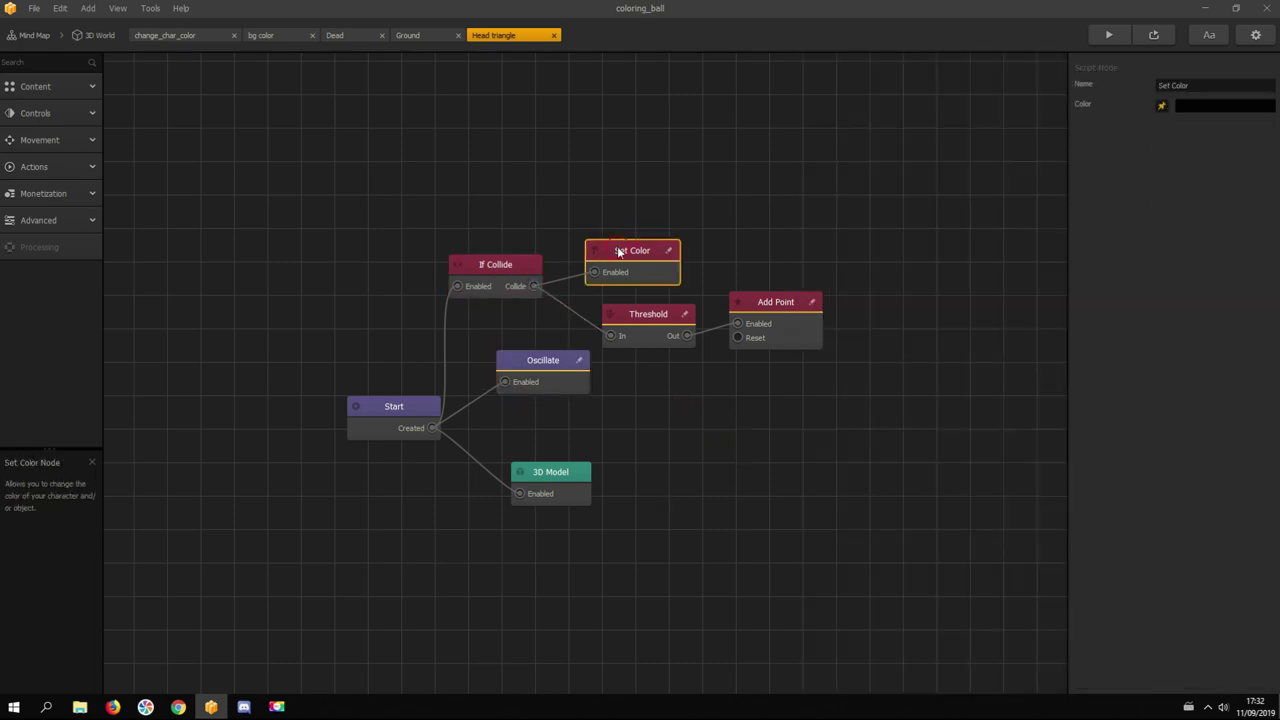
{"action": "left_click", "coordinate": [669, 251]}
{"action": "left_click", "coordinate": [648, 313]}
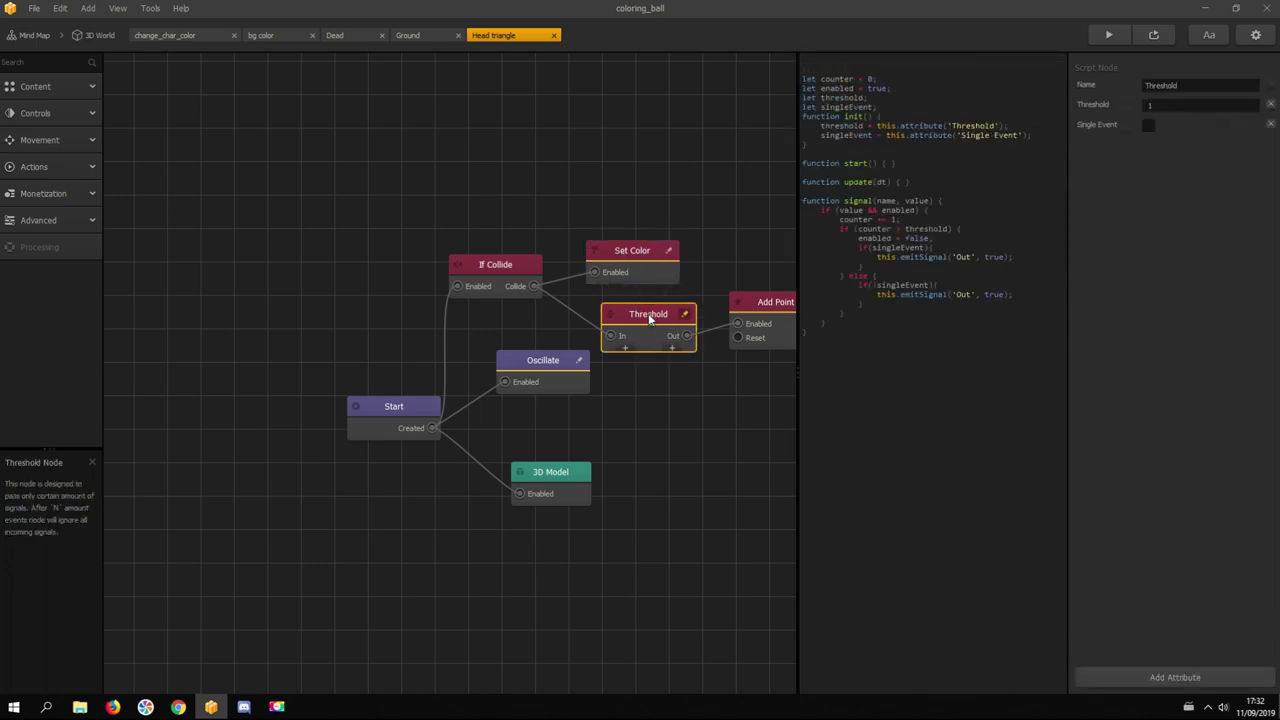
{"action": "left_click", "coordinate": [717, 218]}
{"action": "left_click", "coordinate": [655, 314]}
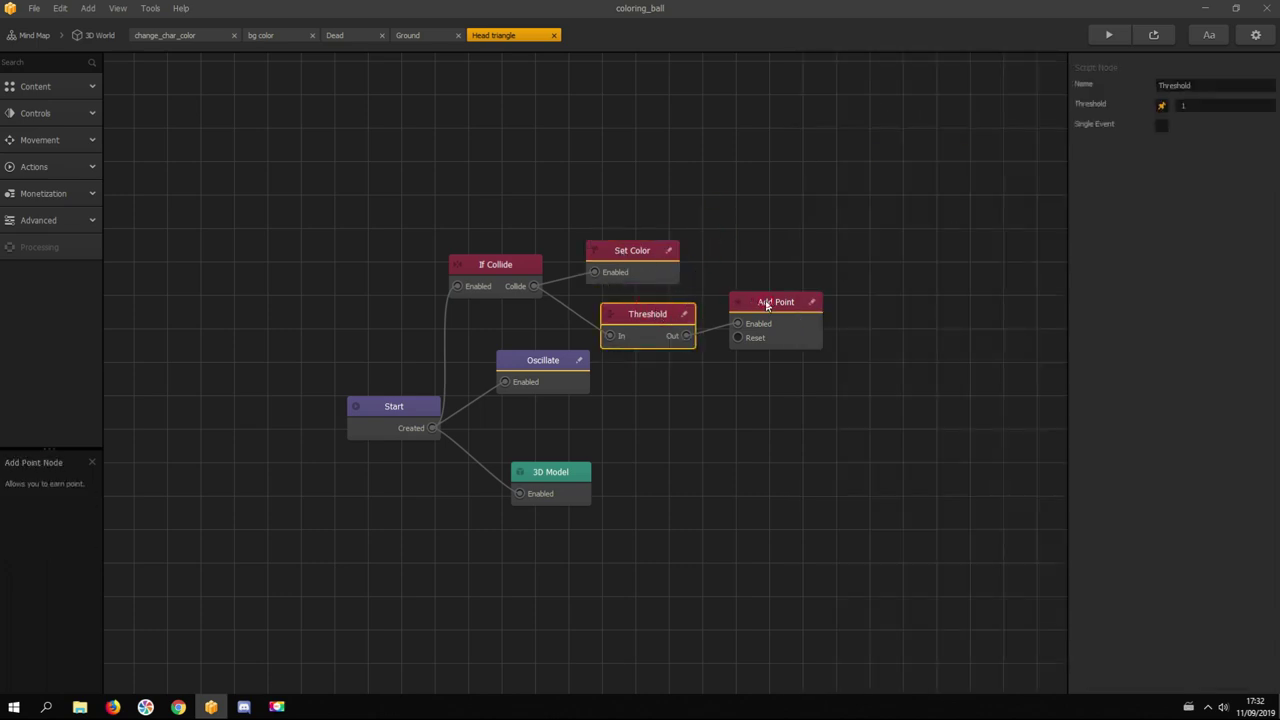
{"action": "left_click", "coordinate": [767, 305]}
{"action": "left_click", "coordinate": [97, 36]}
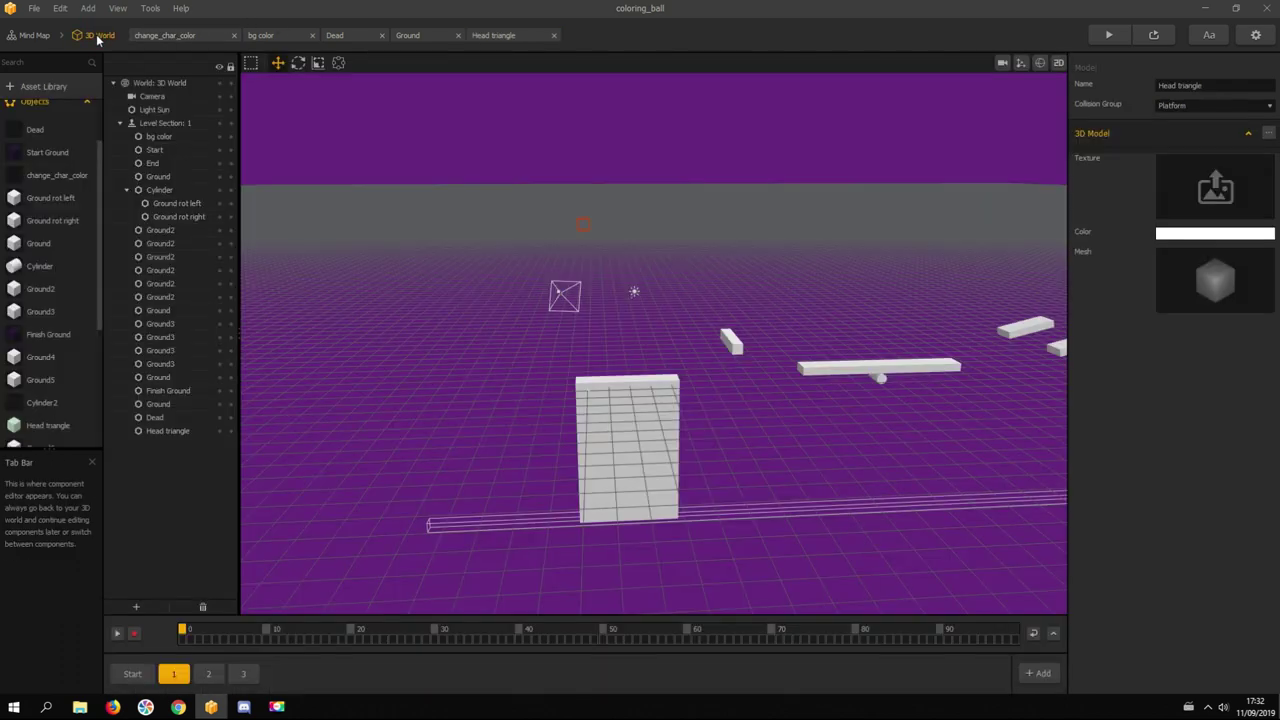
{"action": "left_click", "coordinate": [819, 372]}
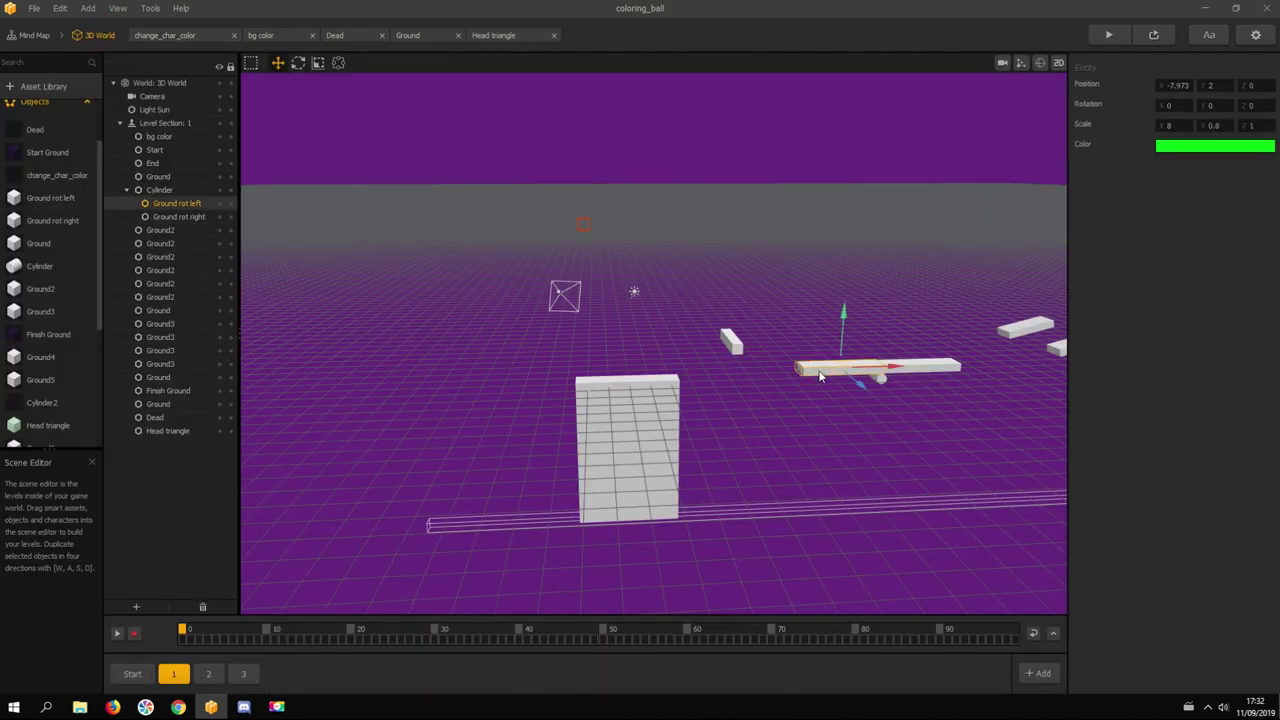
{"action": "left_click", "coordinate": [191, 217]}
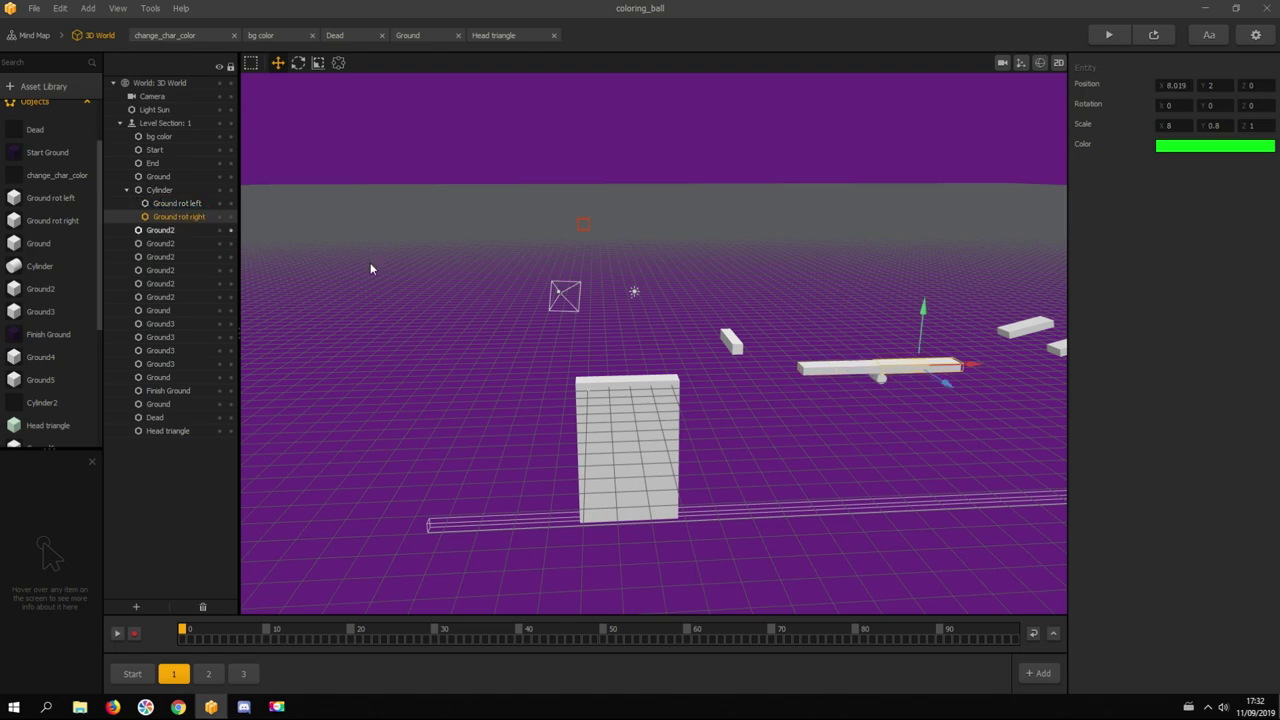
{"action": "left_click", "coordinate": [160, 190]}
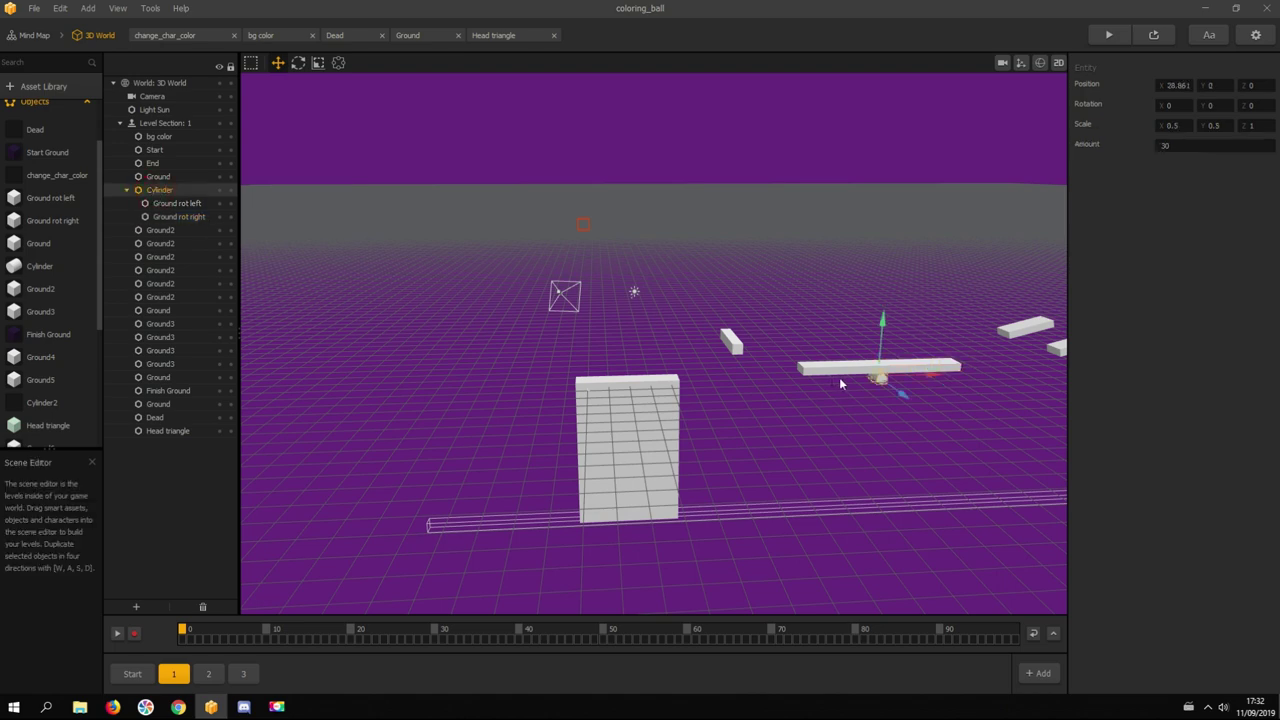
{"action": "double_click", "coordinate": [43, 196]}
{"action": "left_click", "coordinate": [640, 312]}
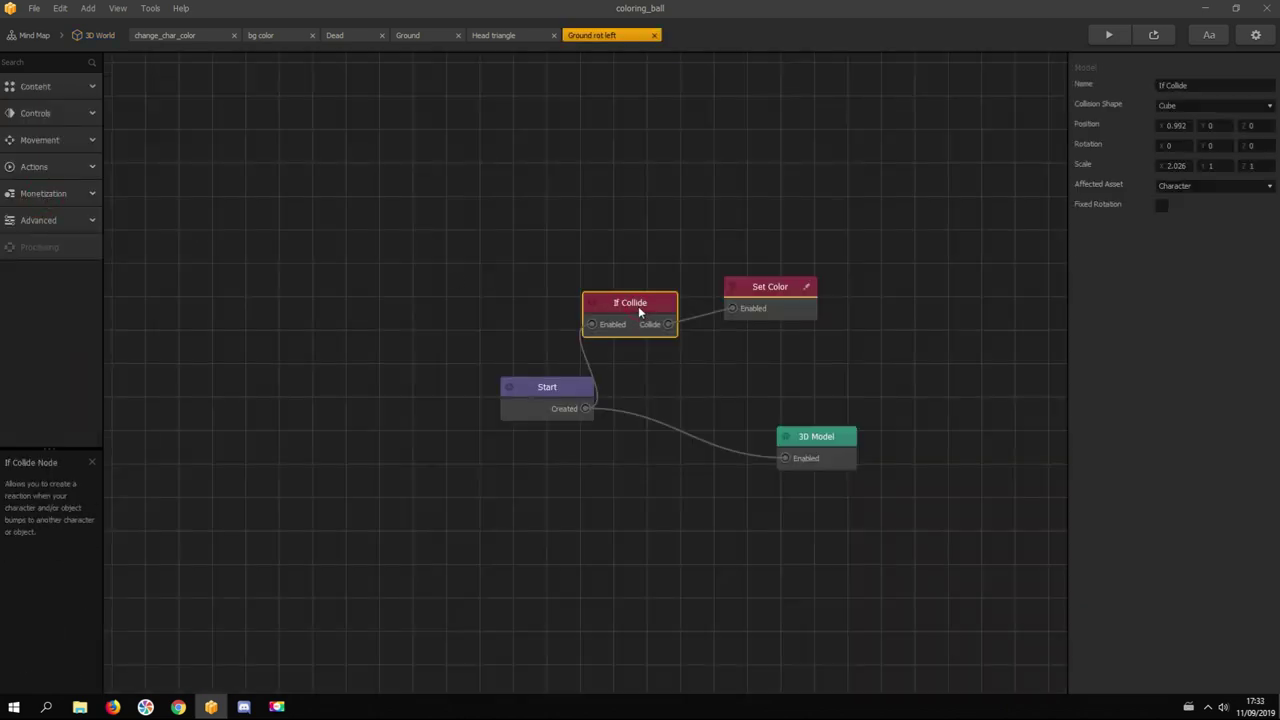
{"action": "left_click", "coordinate": [755, 290]}
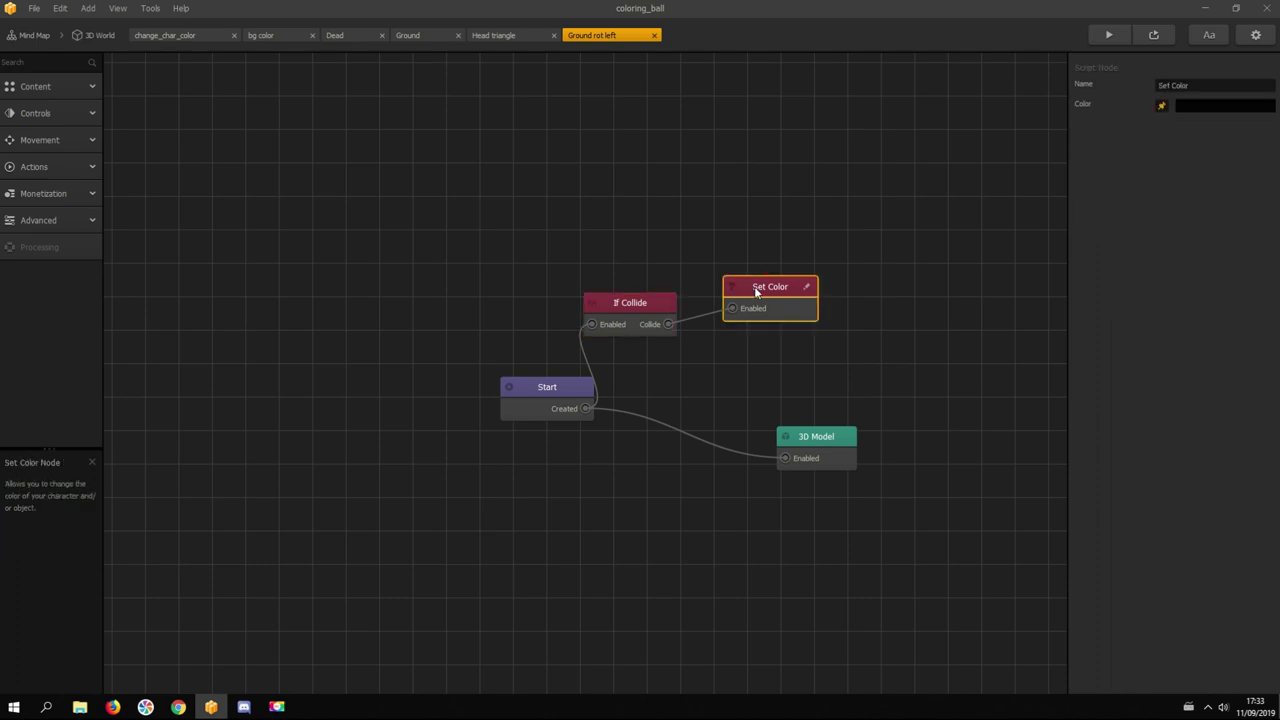
{"action": "left_click", "coordinate": [98, 35]}
{"action": "double_click", "coordinate": [52, 225]}
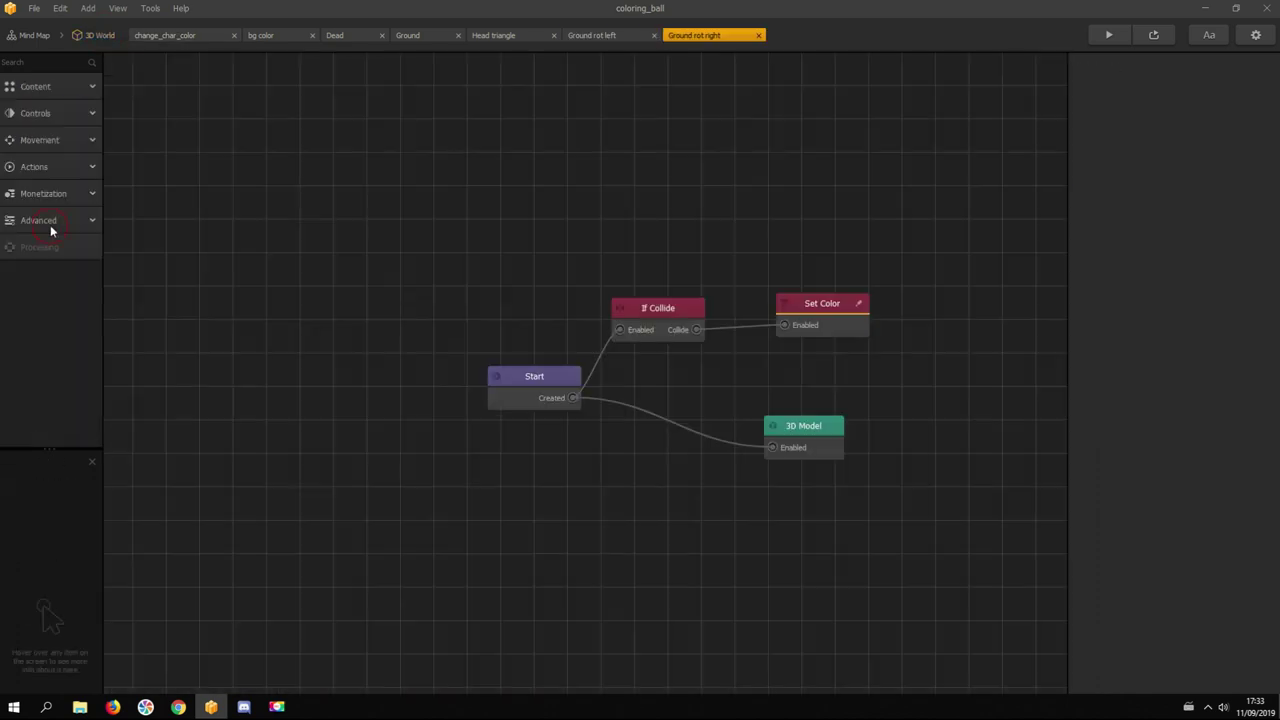
{"action": "left_click", "coordinate": [651, 337]}
{"action": "left_click", "coordinate": [796, 313]}
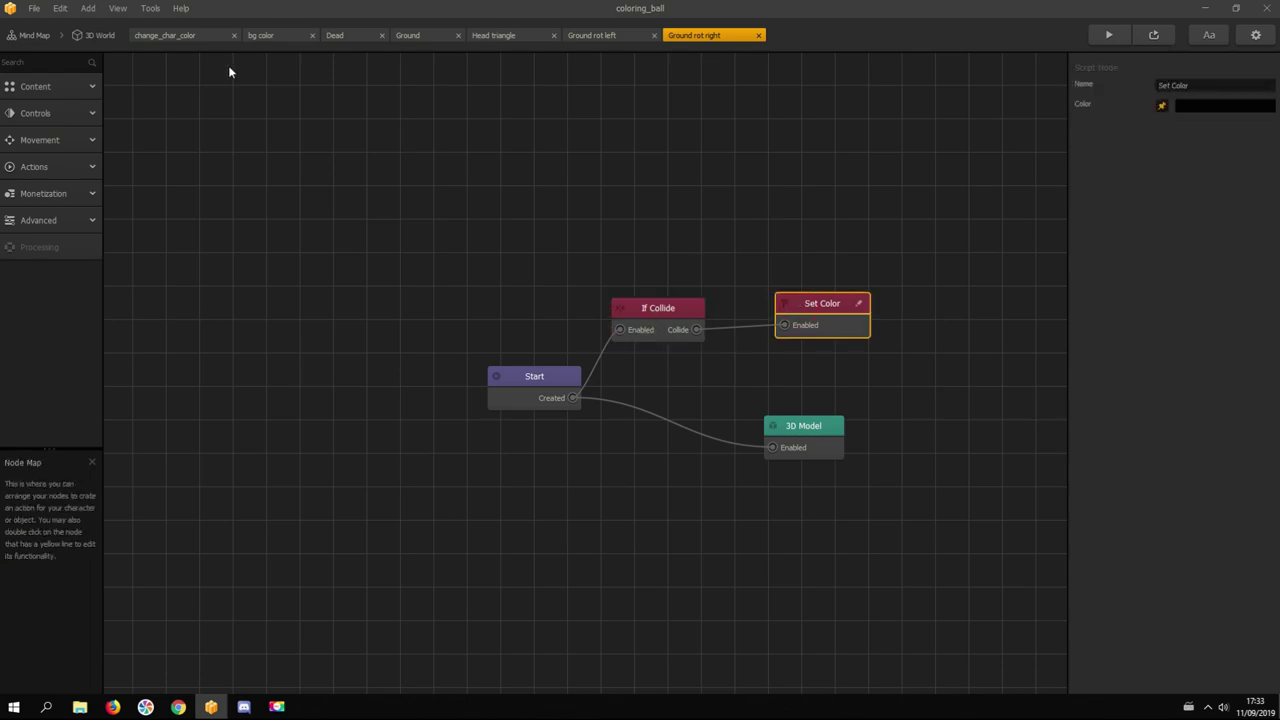
{"action": "left_click", "coordinate": [100, 35]}
{"action": "left_click_drag", "start_coordinate": [874, 396], "coordinate": [762, 402]}
Step: Enable collision editing on the long rotating platform, then raise and undo Ground rot left's If Collide box
{"action": "left_click", "coordinate": [762, 402]}
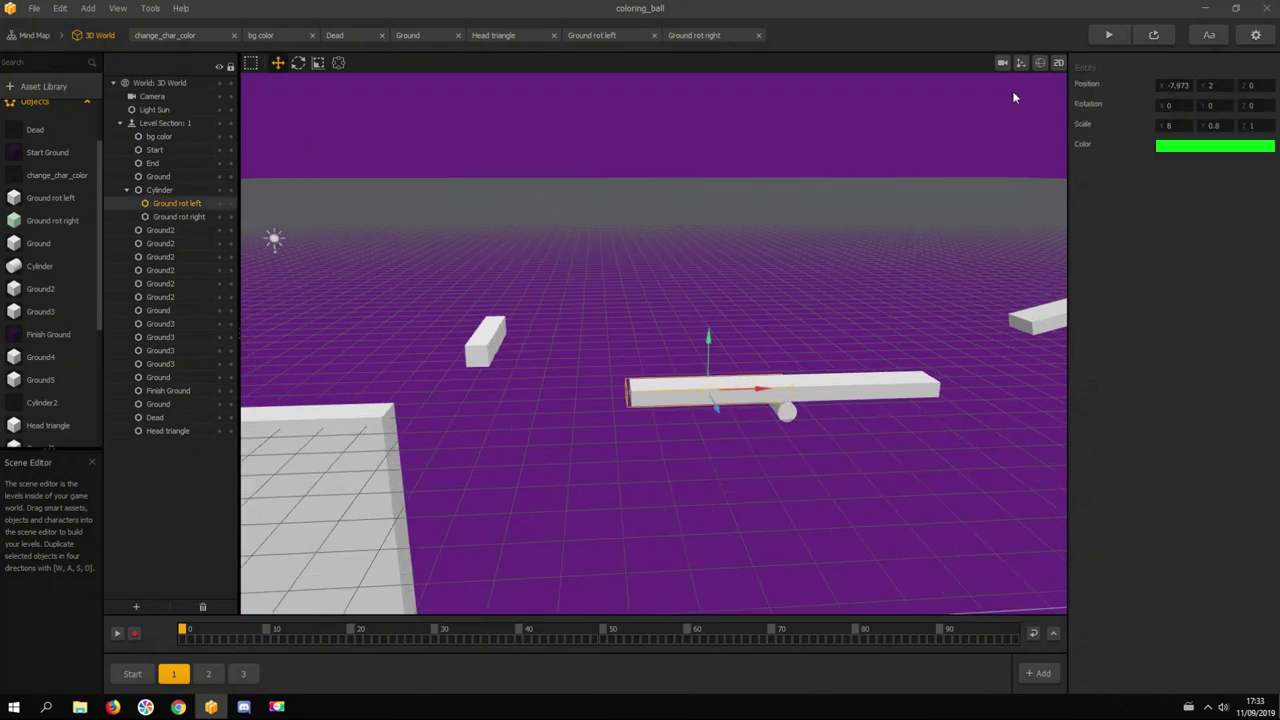
{"action": "left_click", "coordinate": [1040, 62]}
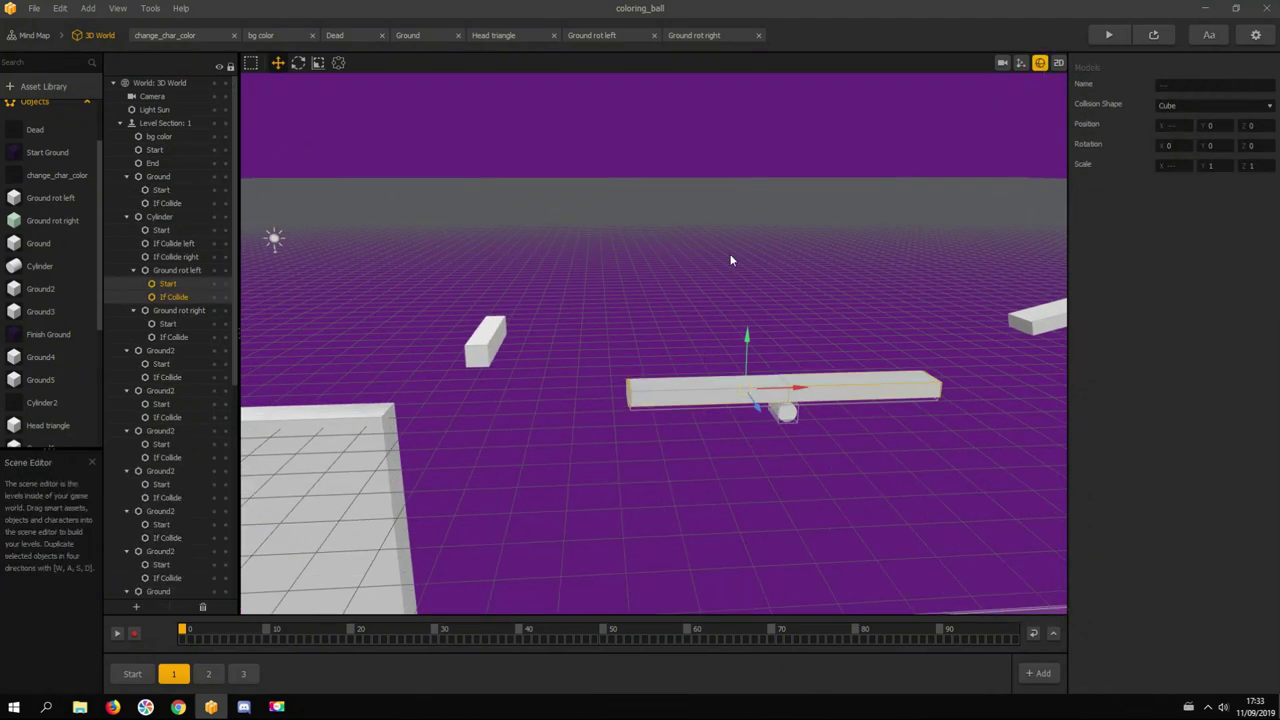
{"action": "left_click", "coordinate": [168, 284]}
{"action": "left_click", "coordinate": [177, 270]}
{"action": "left_click", "coordinate": [173, 297]}
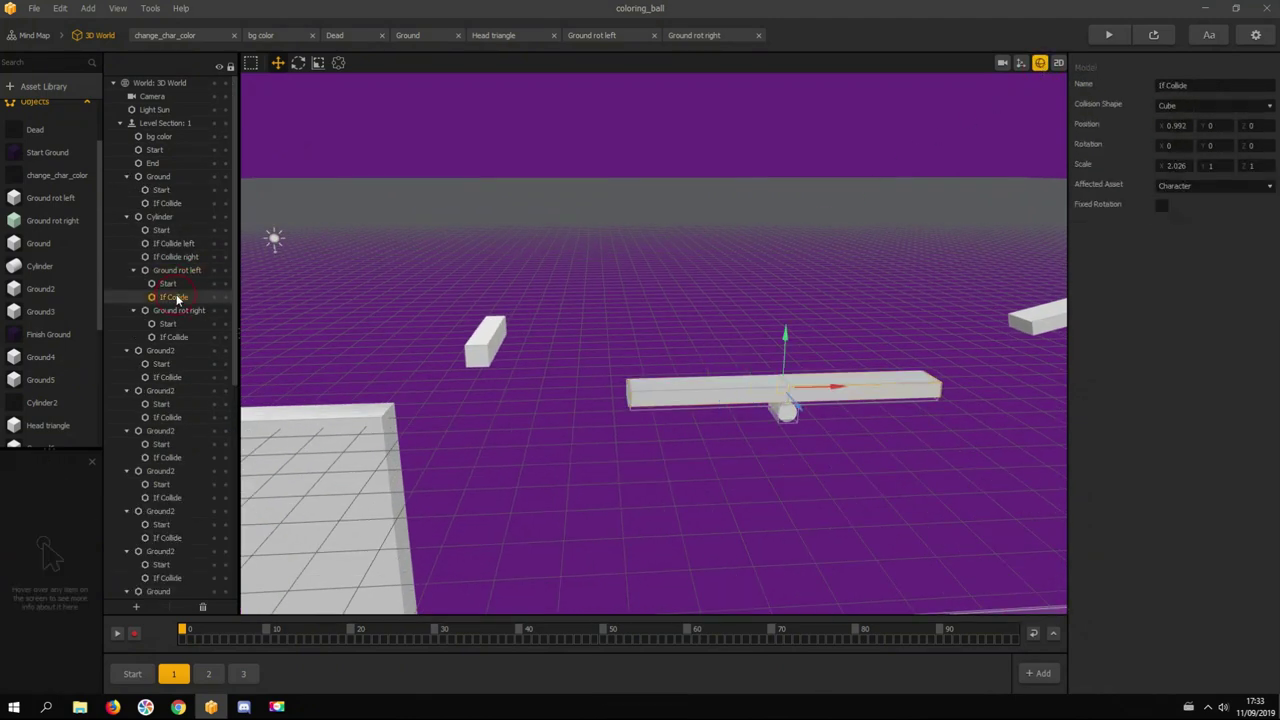
{"action": "left_click_drag", "start_coordinate": [785, 343], "coordinate": [785, 316]}
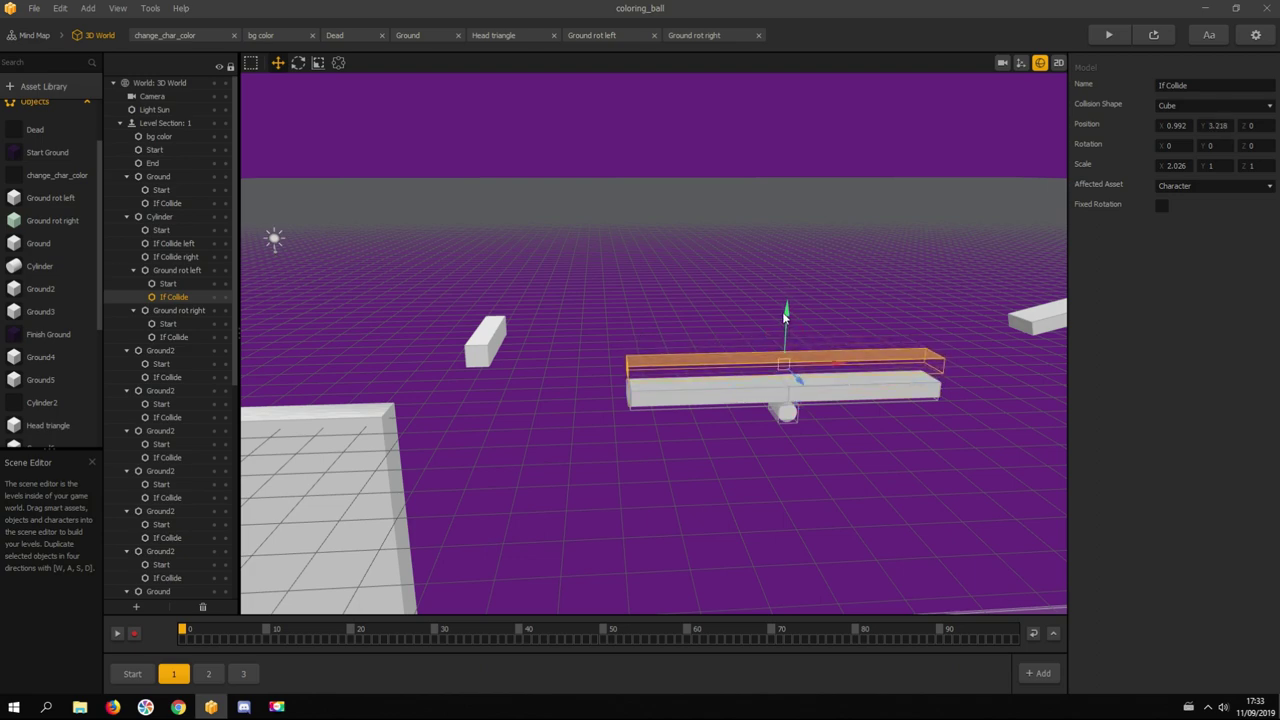
{"action": "key", "text": "ctrl+z"}
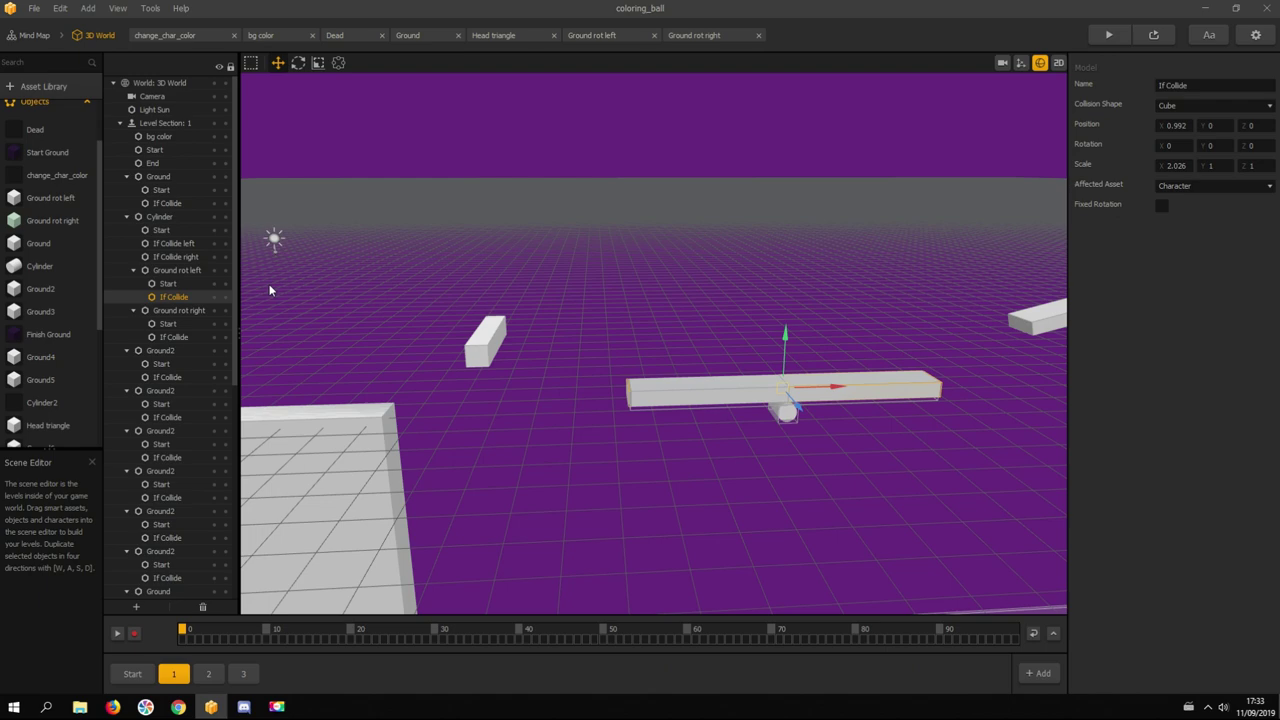
Step: Raise and undo the remaining If Collide boxes, then open the Cylinder's logic map
{"action": "left_click", "coordinate": [174, 337]}
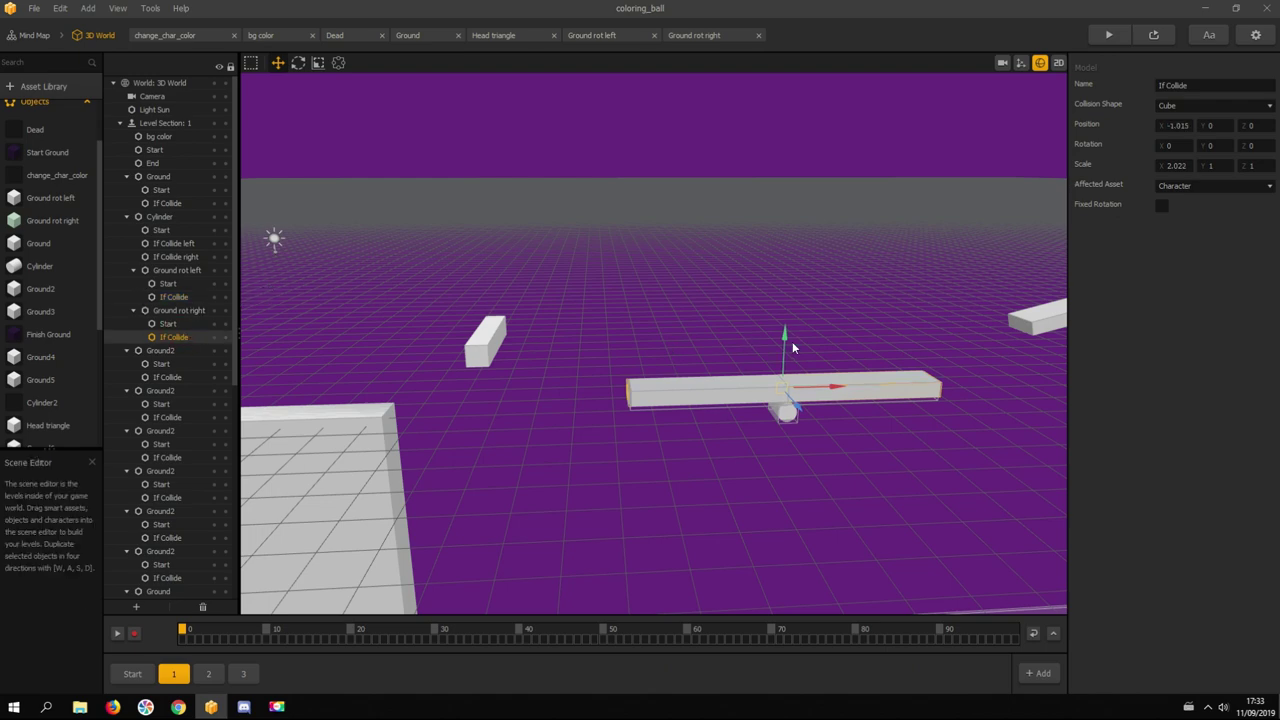
{"action": "left_click_drag", "start_coordinate": [792, 344], "coordinate": [793, 318]}
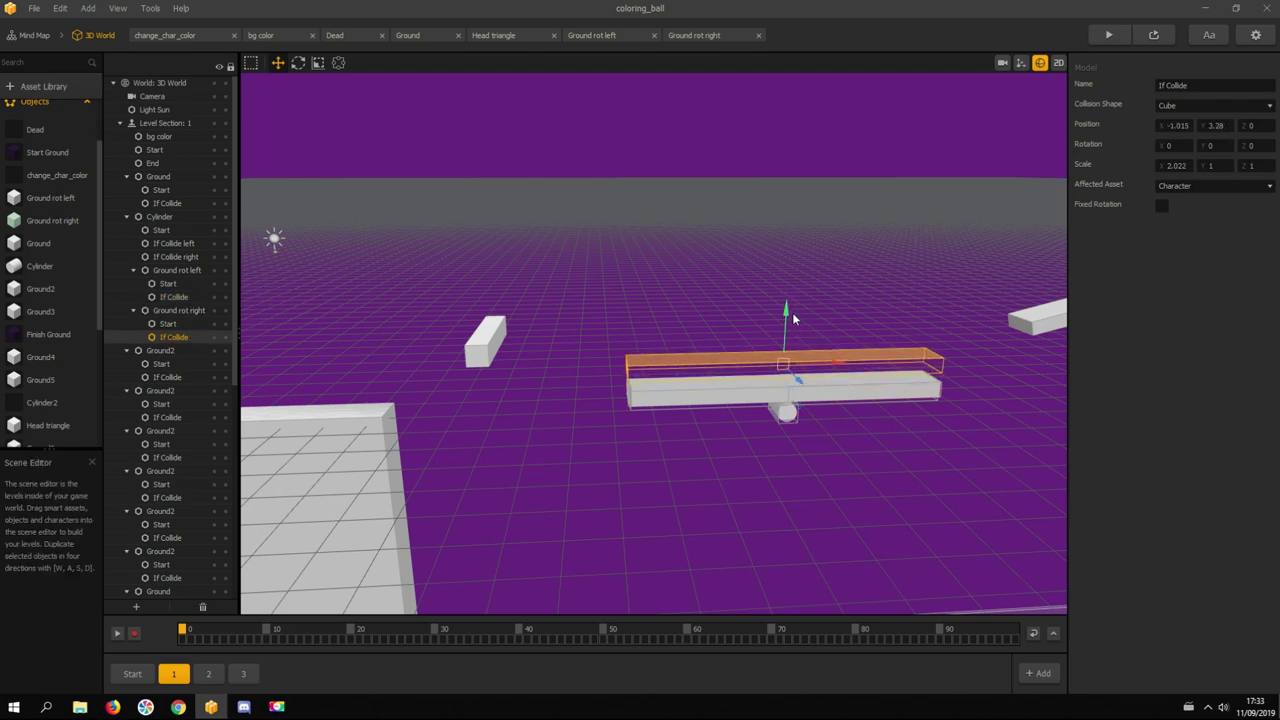
{"action": "key", "text": "ctrl+z"}
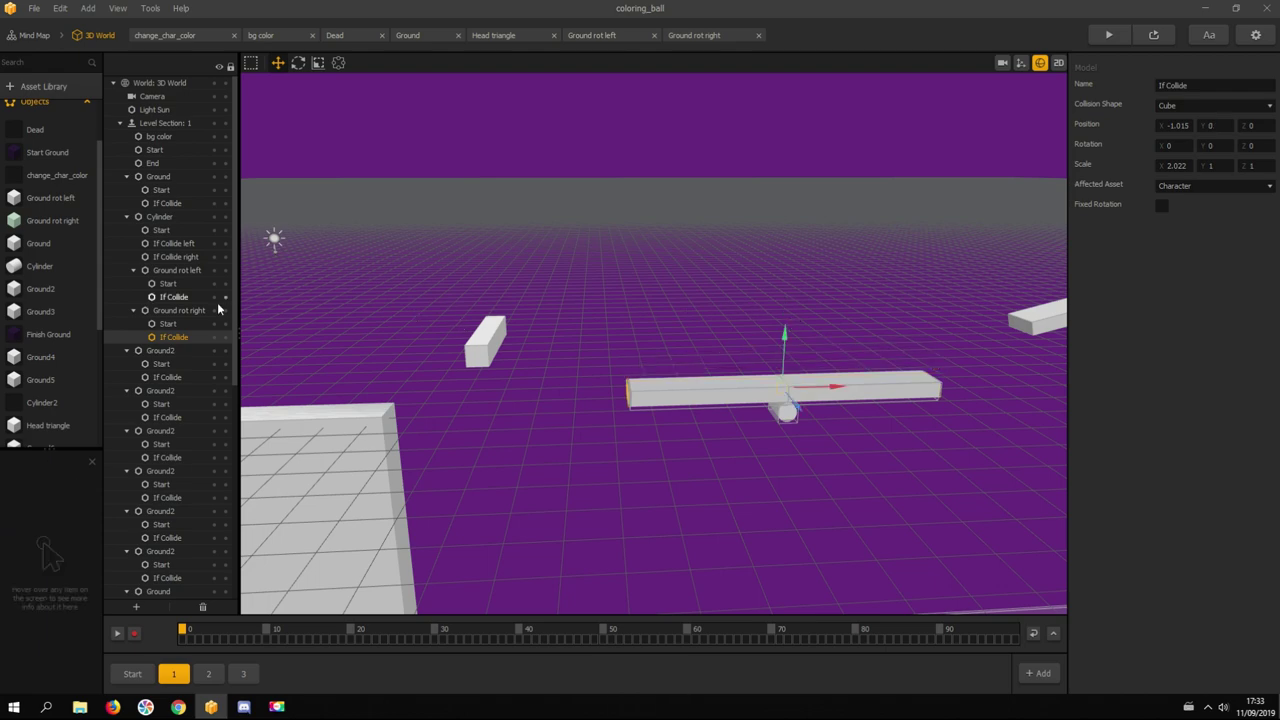
{"action": "left_click", "coordinate": [171, 244]}
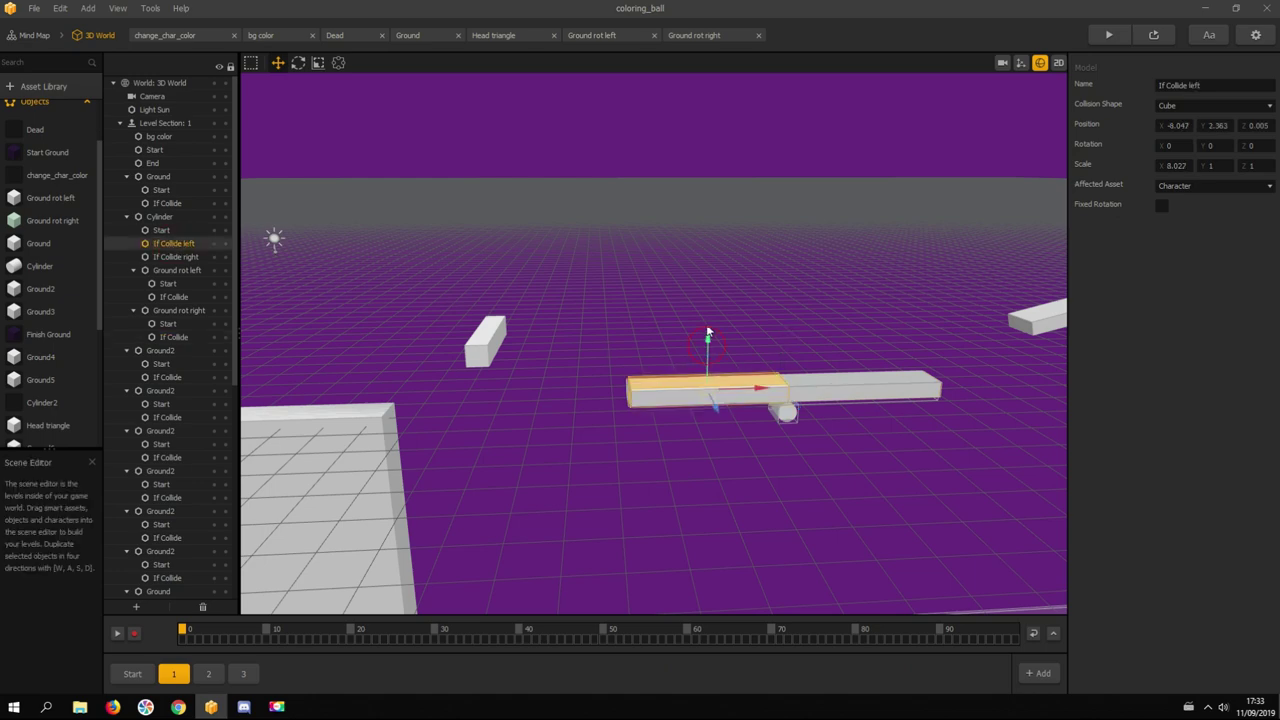
{"action": "left_click_drag", "start_coordinate": [706, 345], "coordinate": [707, 330]}
{"action": "key", "text": "ctrl+z"}
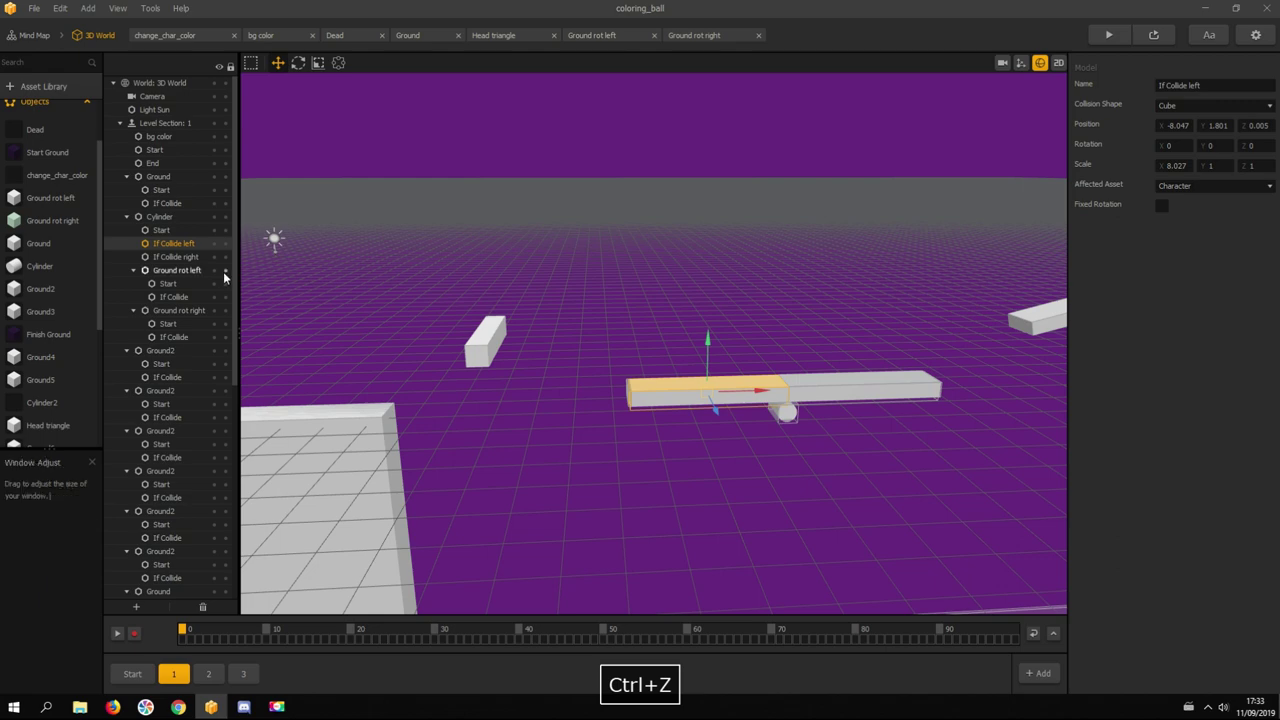
{"action": "left_click", "coordinate": [172, 257]}
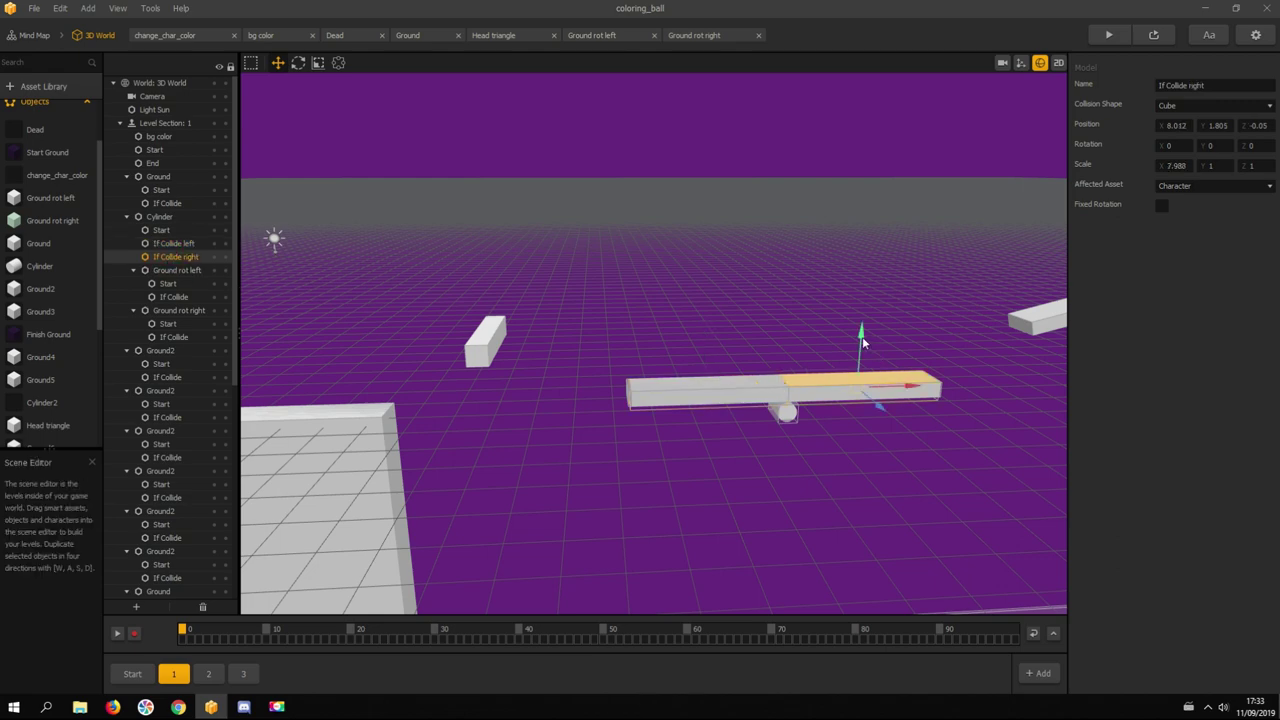
{"action": "mouse_move", "coordinate": [862, 336]}
{"action": "left_mouse_down"}
{"action": "mouse_move", "coordinate": [865, 318]}
{"action": "mouse_move", "coordinate": [867, 338]}
{"action": "left_mouse_up"}
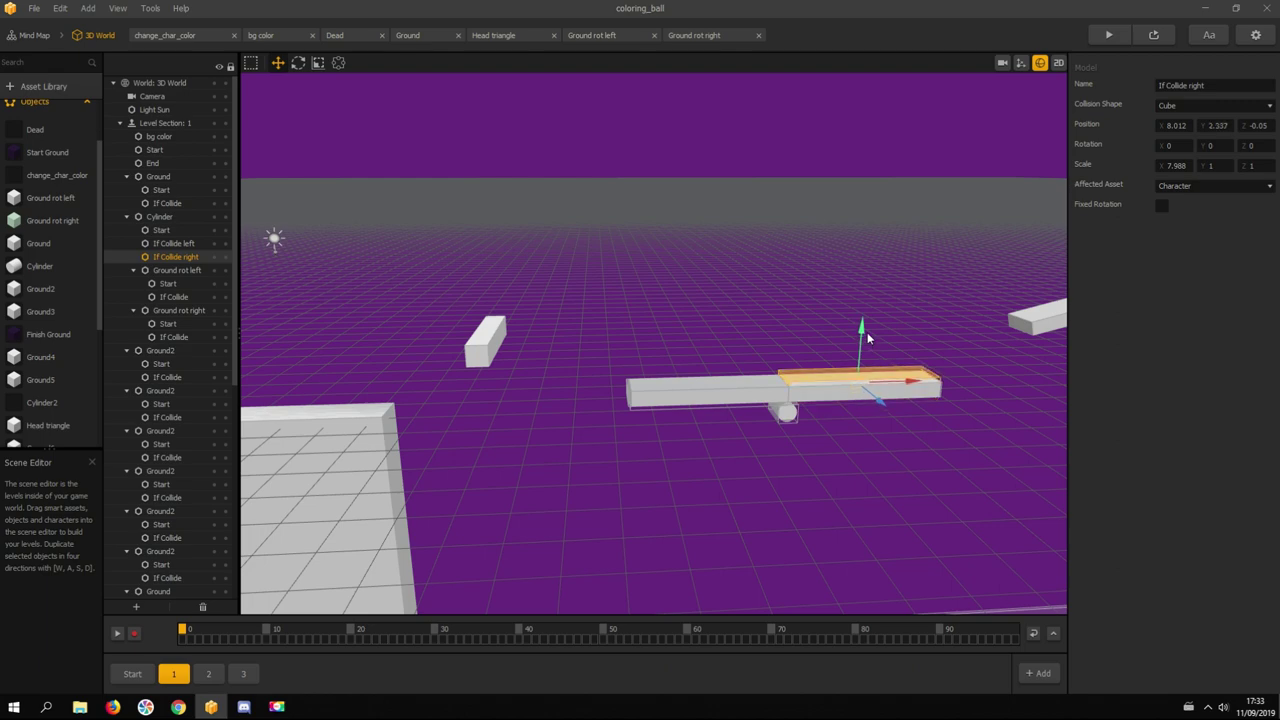
{"action": "key", "text": "ctrl+z"}
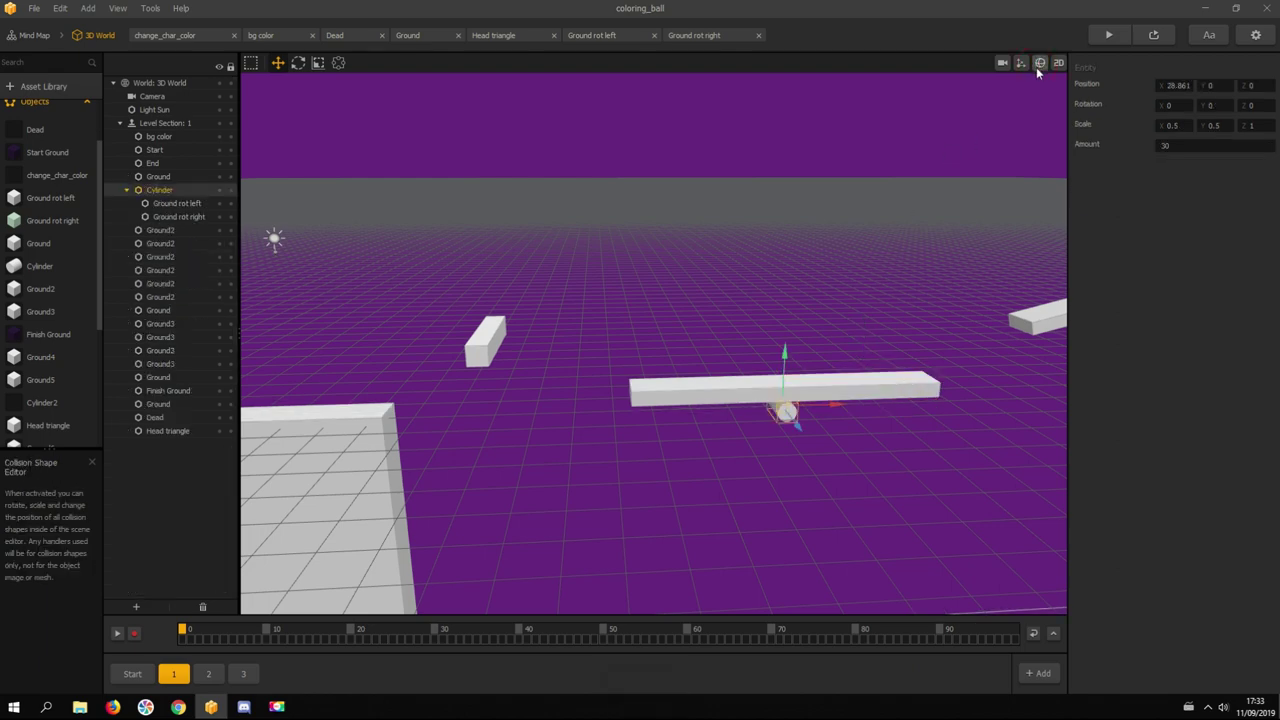
{"action": "double_click", "coordinate": [44, 266]}
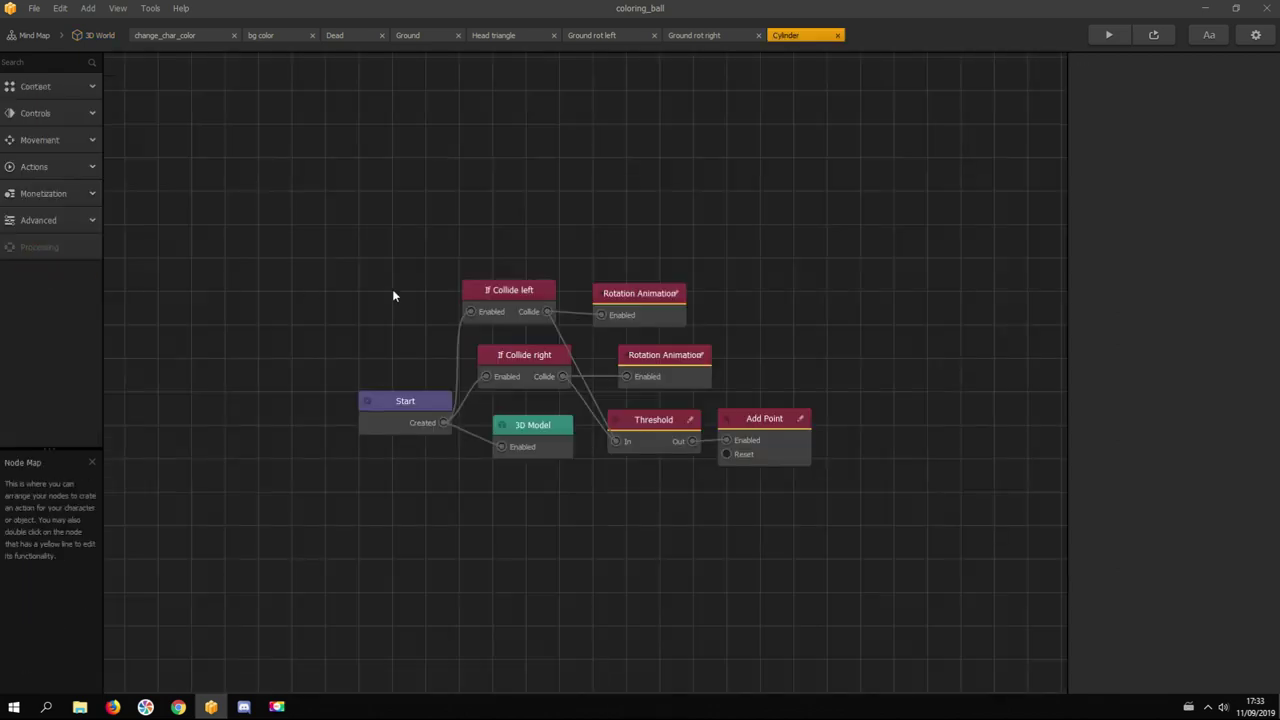
Step: Inspect the Cylinder's If Collide, Rotation Animation (Z 30 over 0.5 s), Threshold and Add Point nodes
{"action": "left_click", "coordinate": [517, 290]}
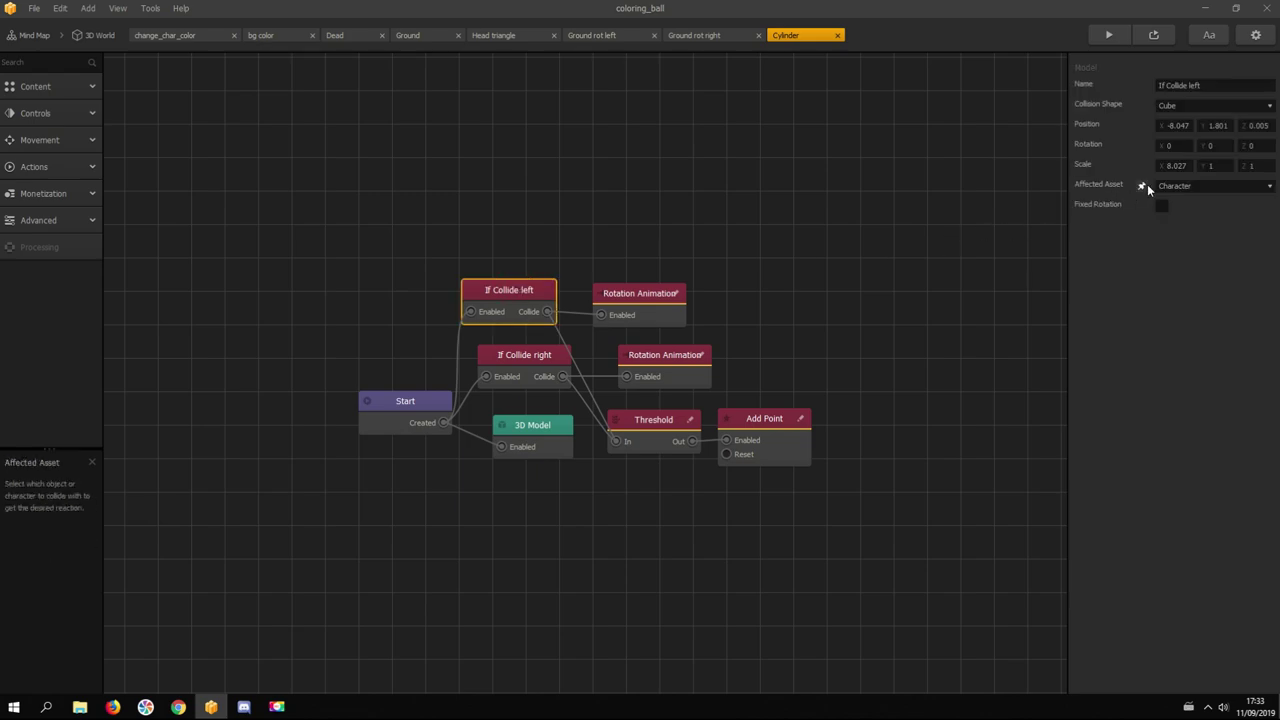
{"action": "left_click", "coordinate": [636, 294]}
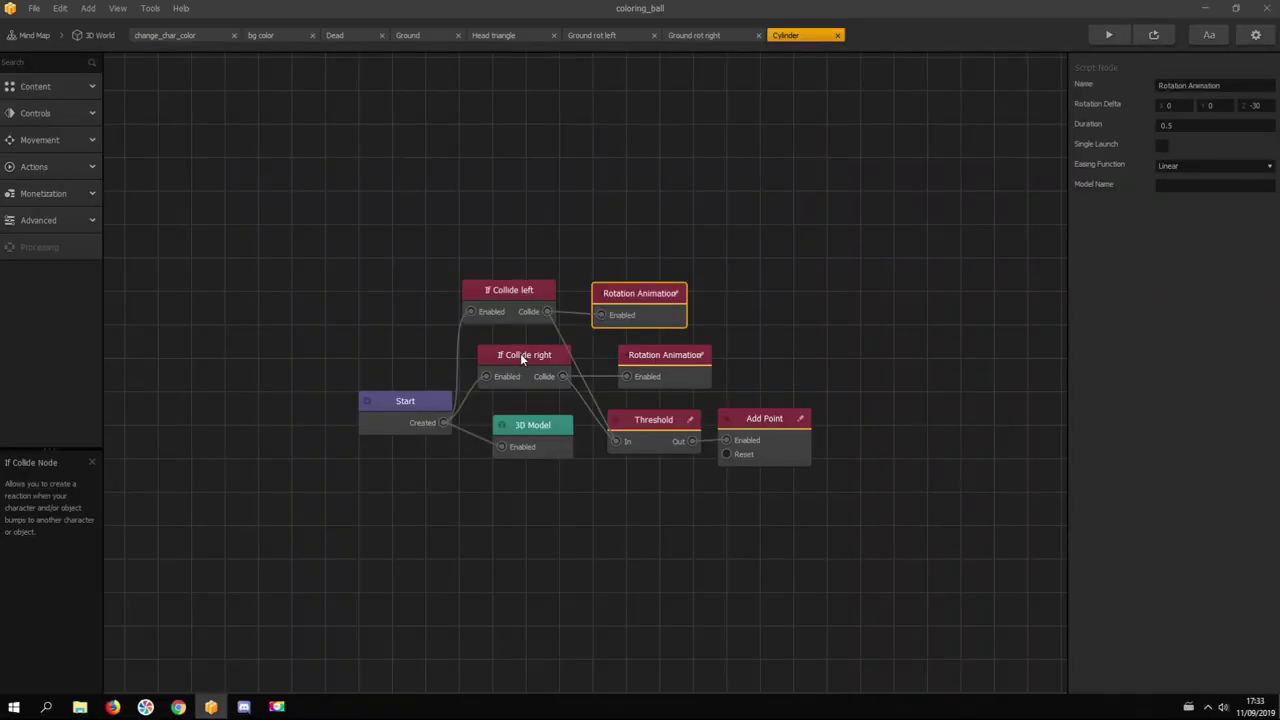
{"action": "left_click", "coordinate": [521, 358]}
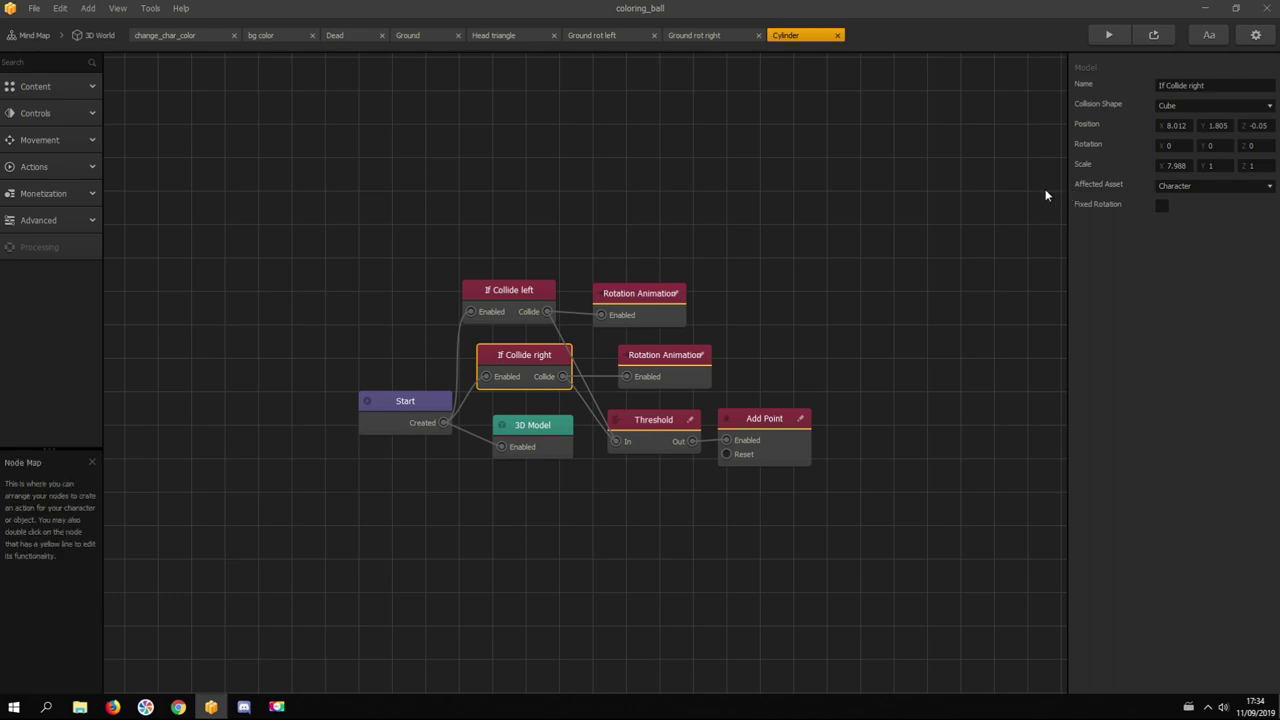
{"action": "left_click", "coordinate": [663, 358]}
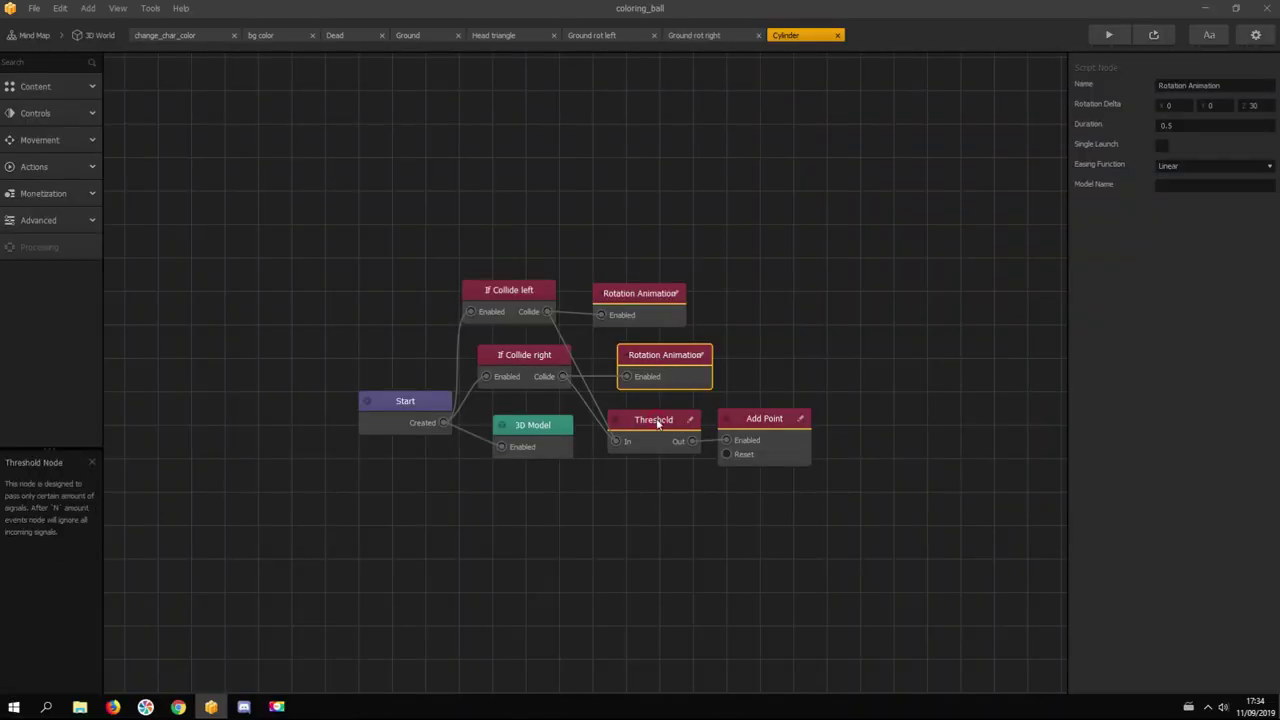
{"action": "left_click", "coordinate": [657, 423]}
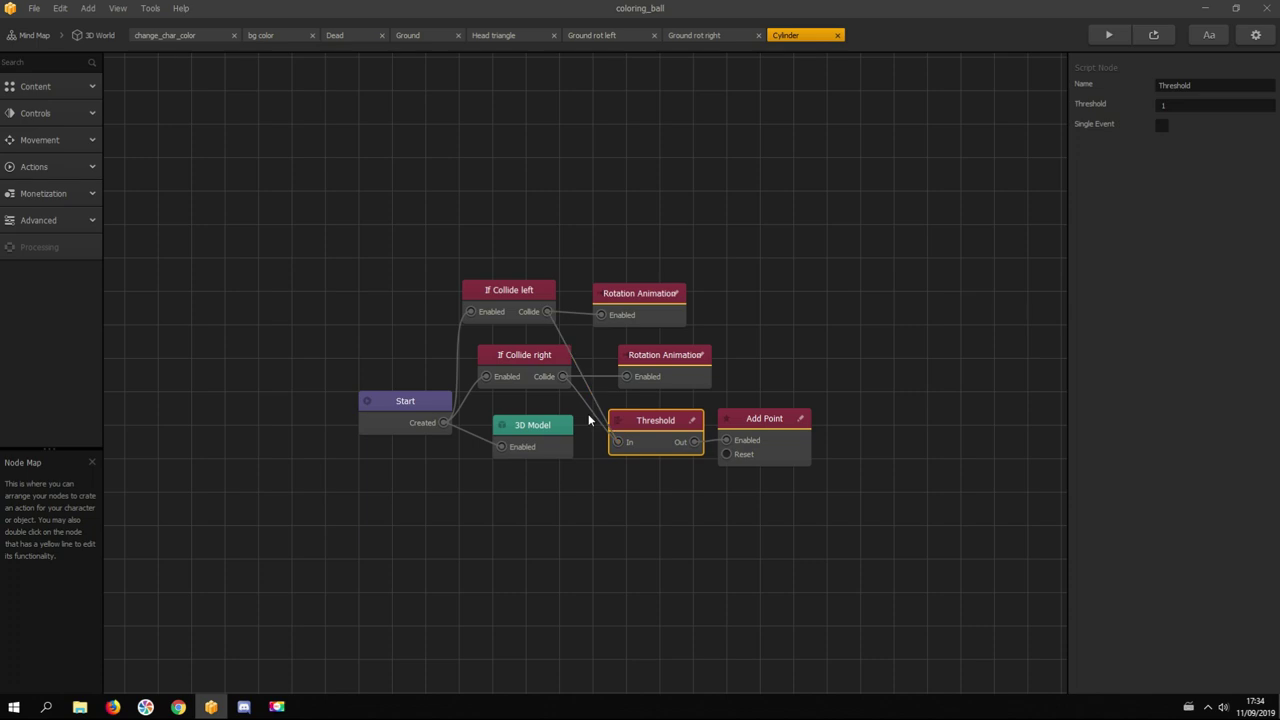
{"action": "left_click", "coordinate": [755, 419]}
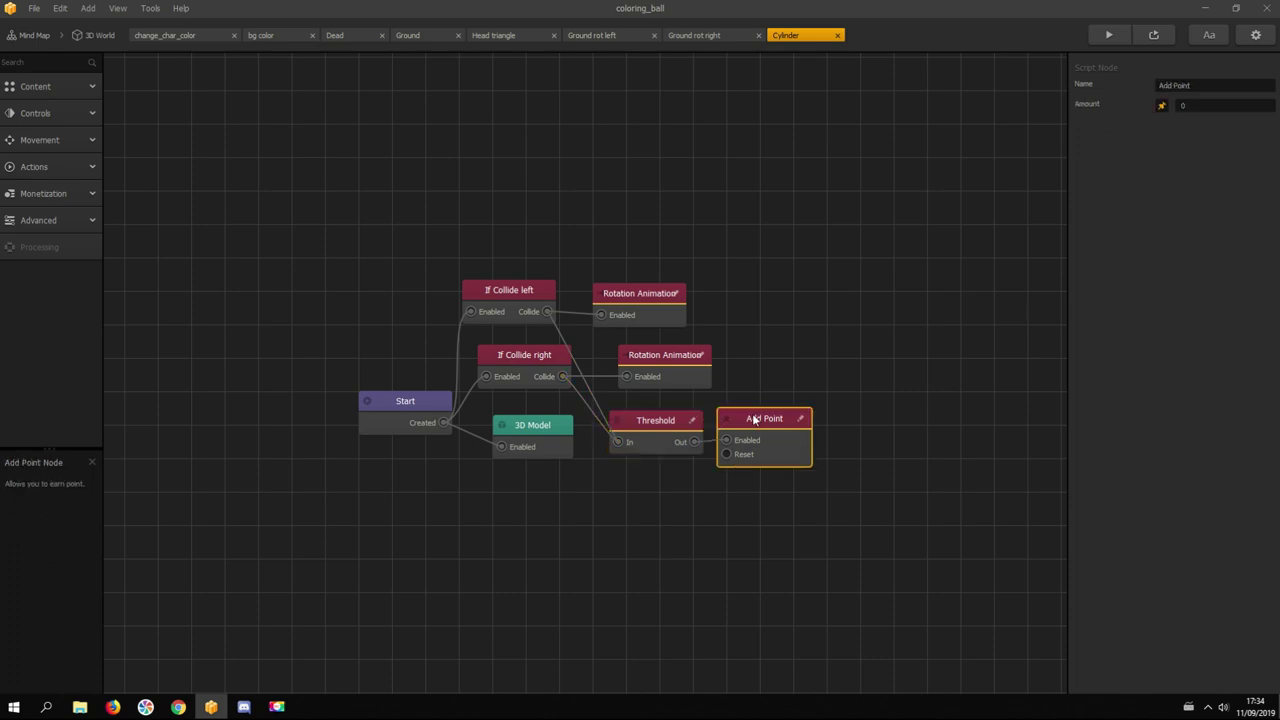
Step: In 3D World, check a Ground2 platform's Math.sin(t)*5 X function and open Ground2's logic map
{"action": "left_click", "coordinate": [106, 35]}
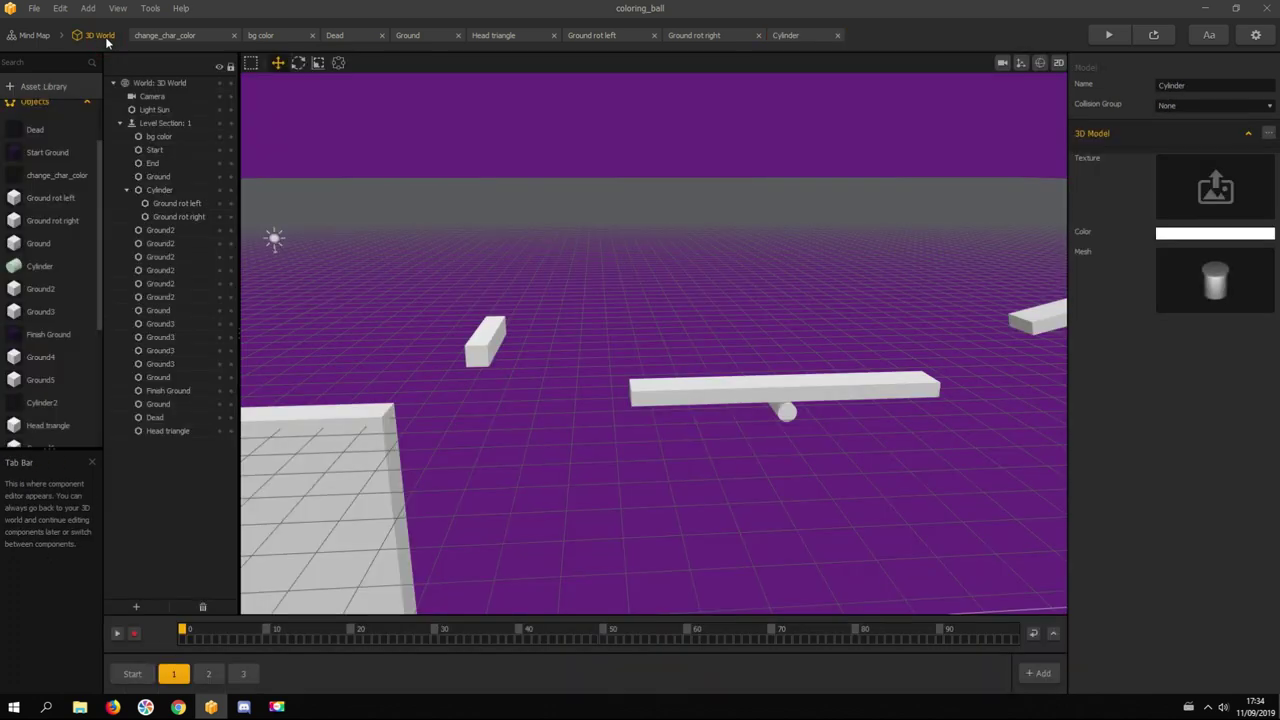
{"action": "key", "text": "space"}
{"action": "left_click_drag", "start_coordinate": [875, 340], "coordinate": [626, 400]}
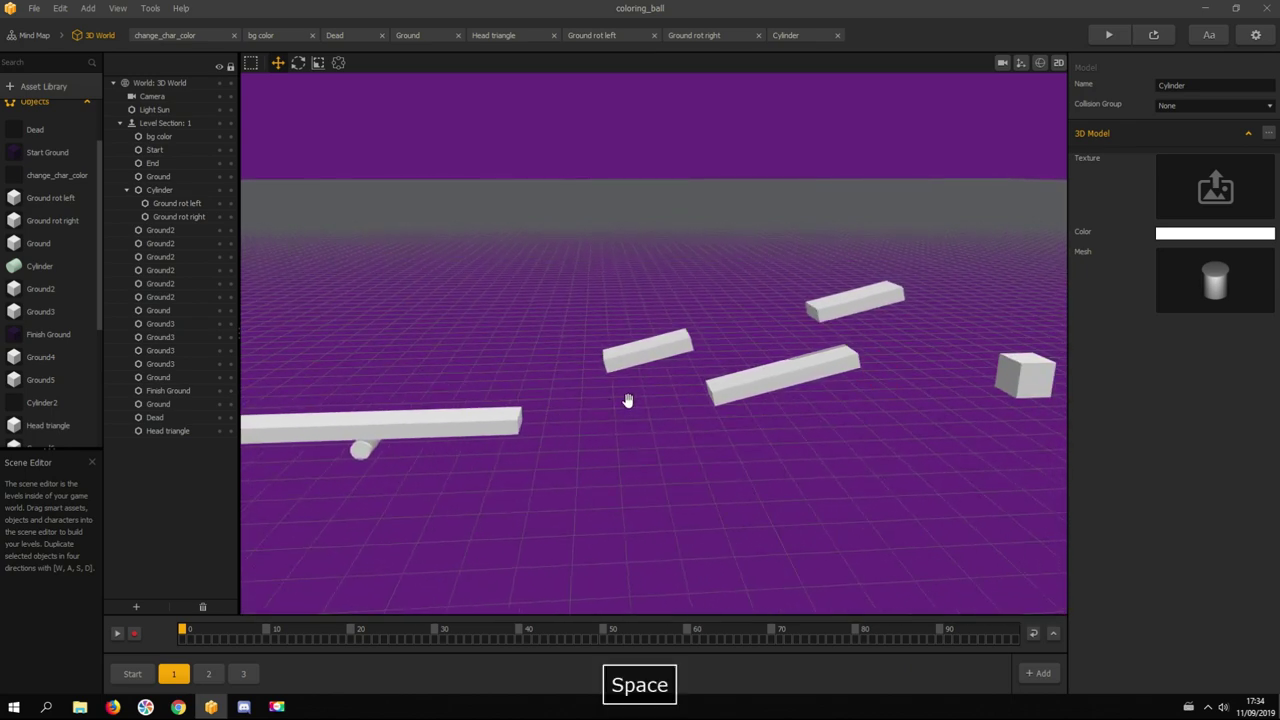
{"action": "left_click", "coordinate": [771, 396]}
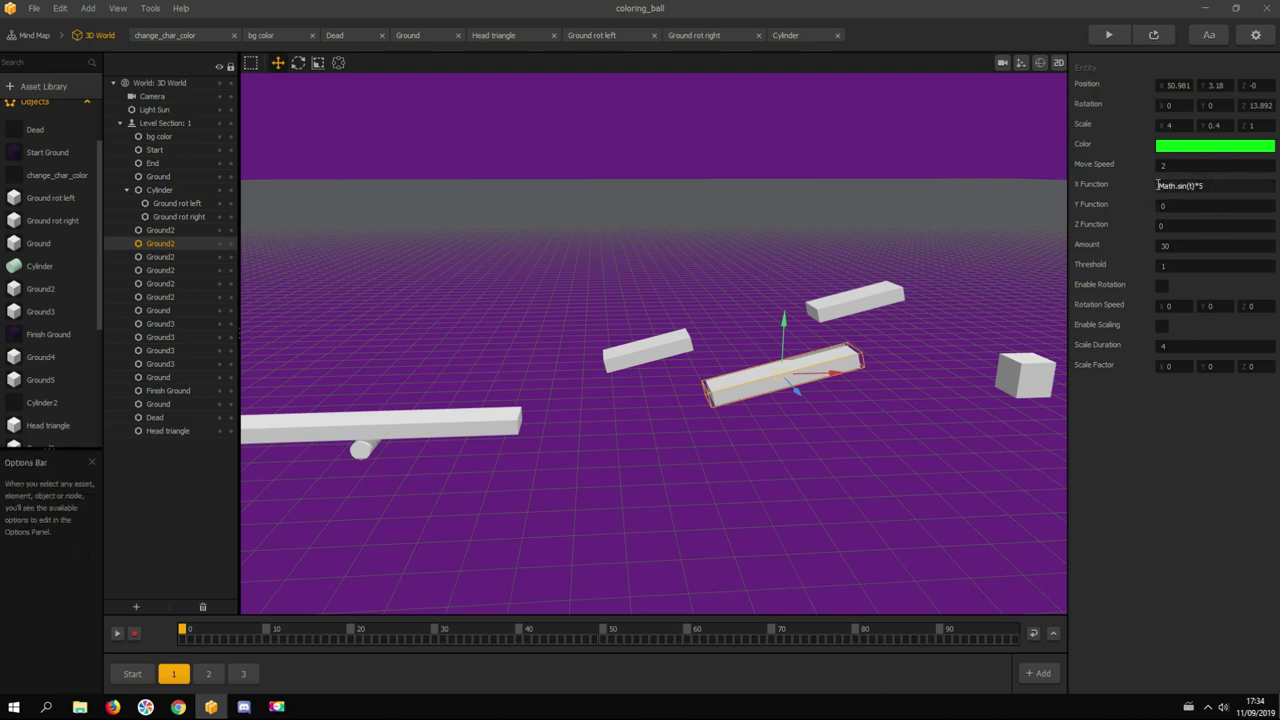
{"action": "key", "text": "Return"}
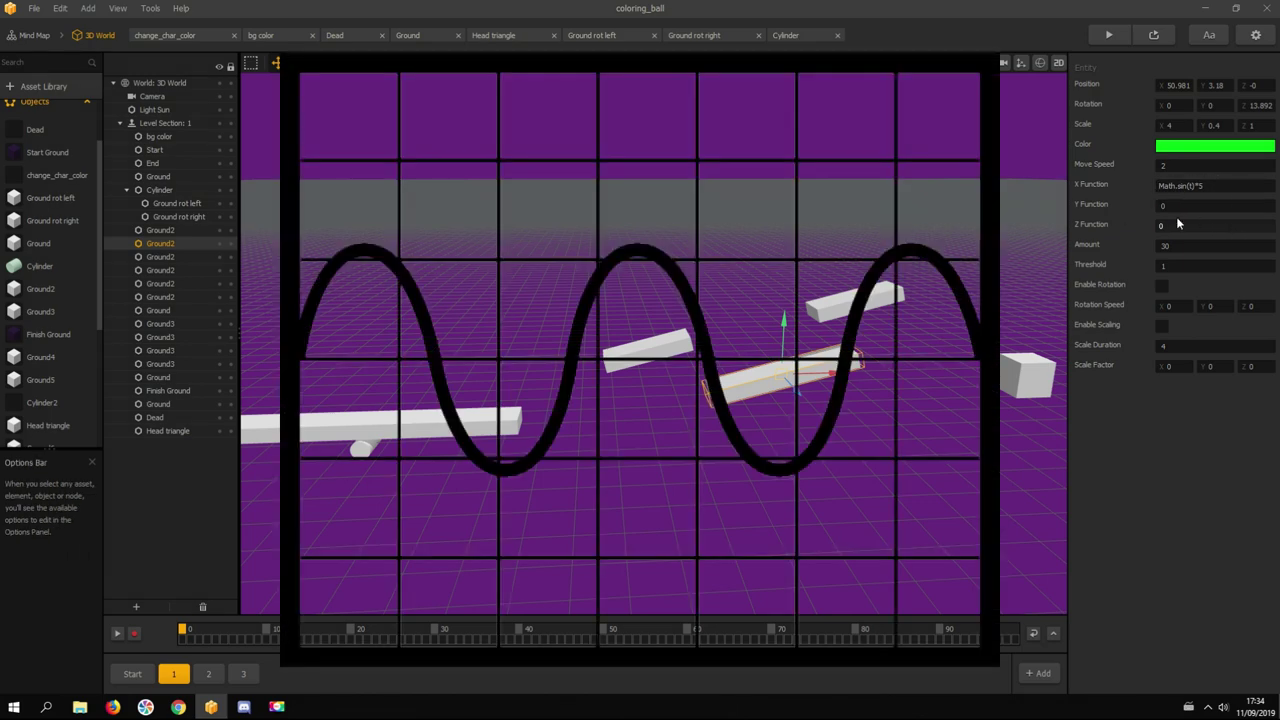
{"action": "left_click", "coordinate": [1169, 163]}
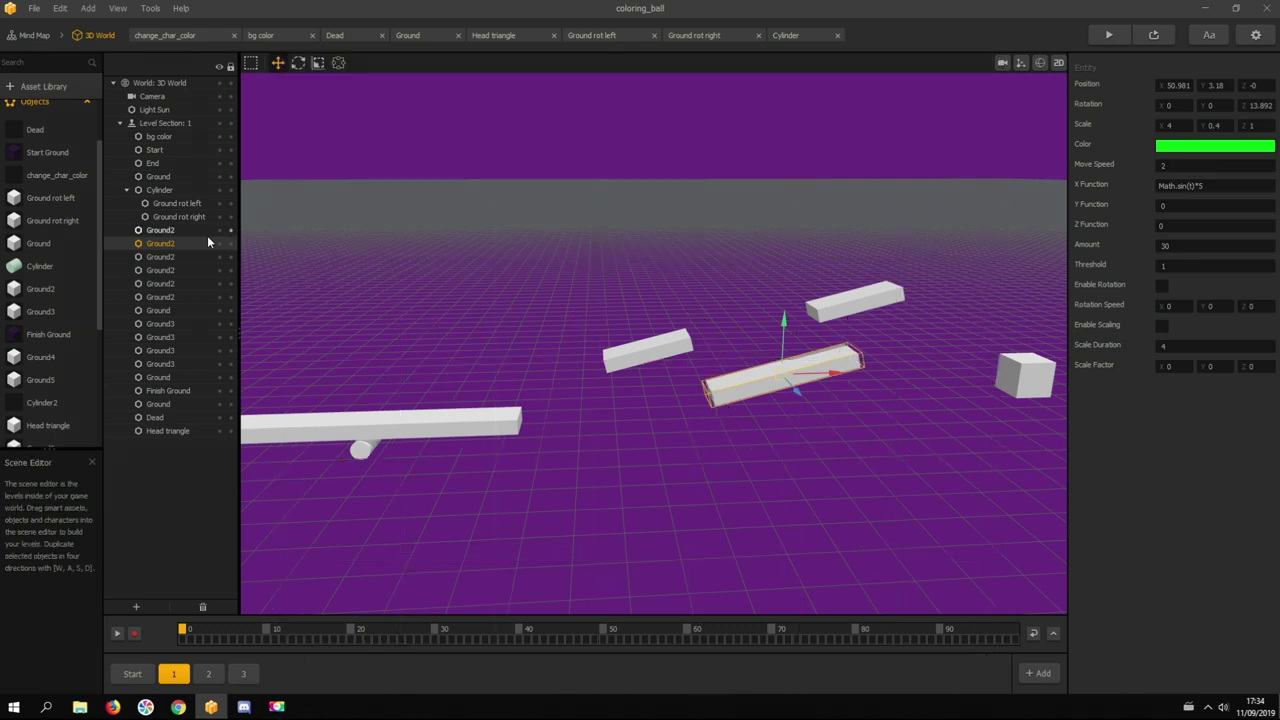
{"action": "double_click", "coordinate": [47, 292]}
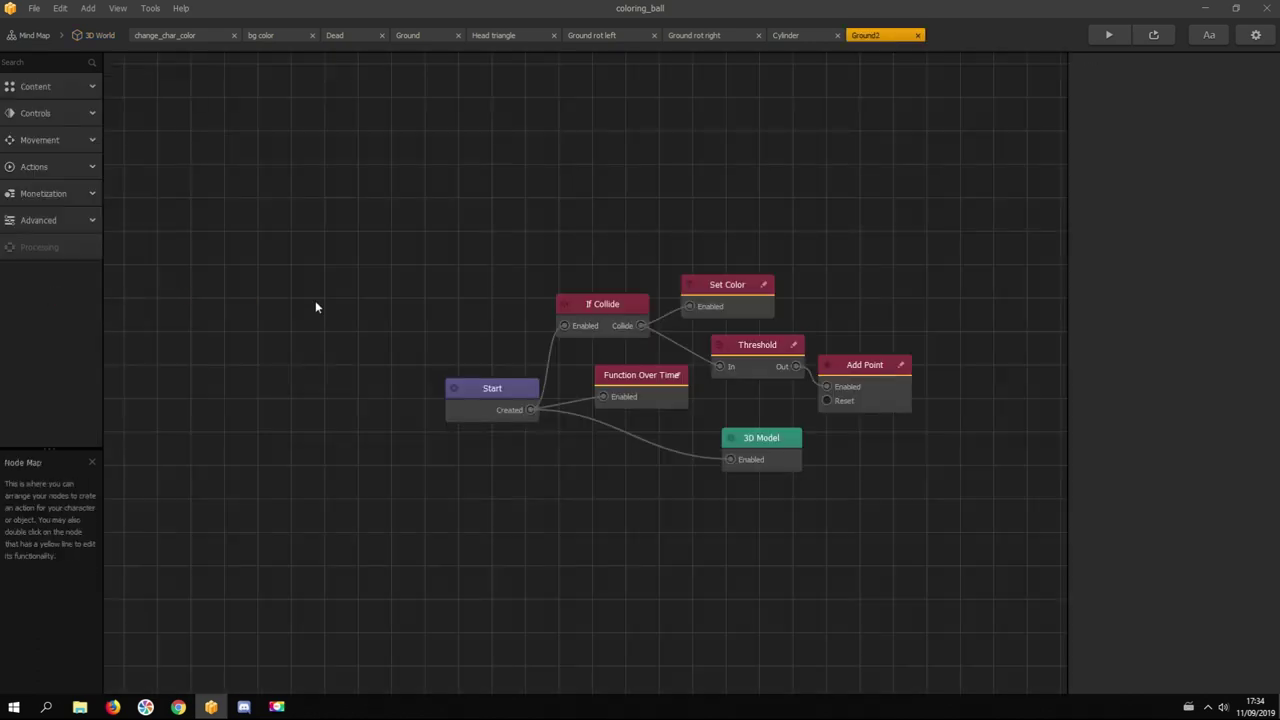
Step: Inspect Ground2's If Collide node and the Set Color node's script
{"action": "left_click", "coordinate": [596, 306]}
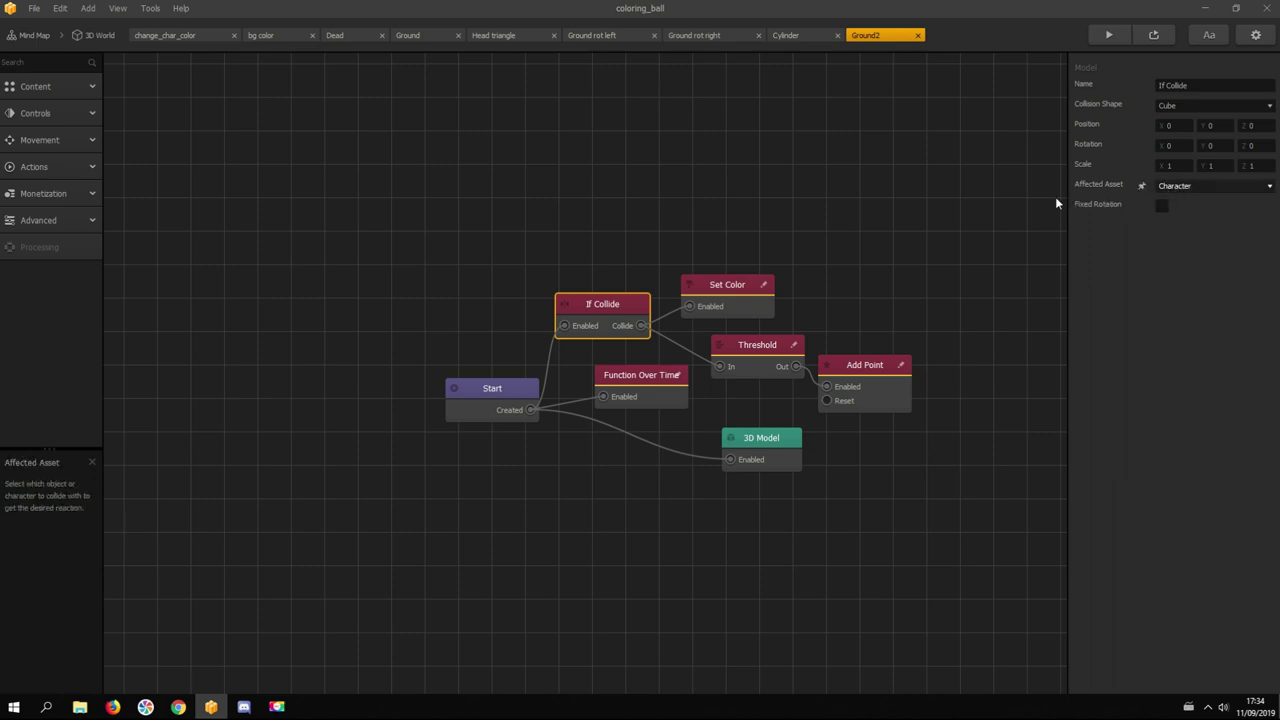
{"action": "left_click", "coordinate": [702, 285]}
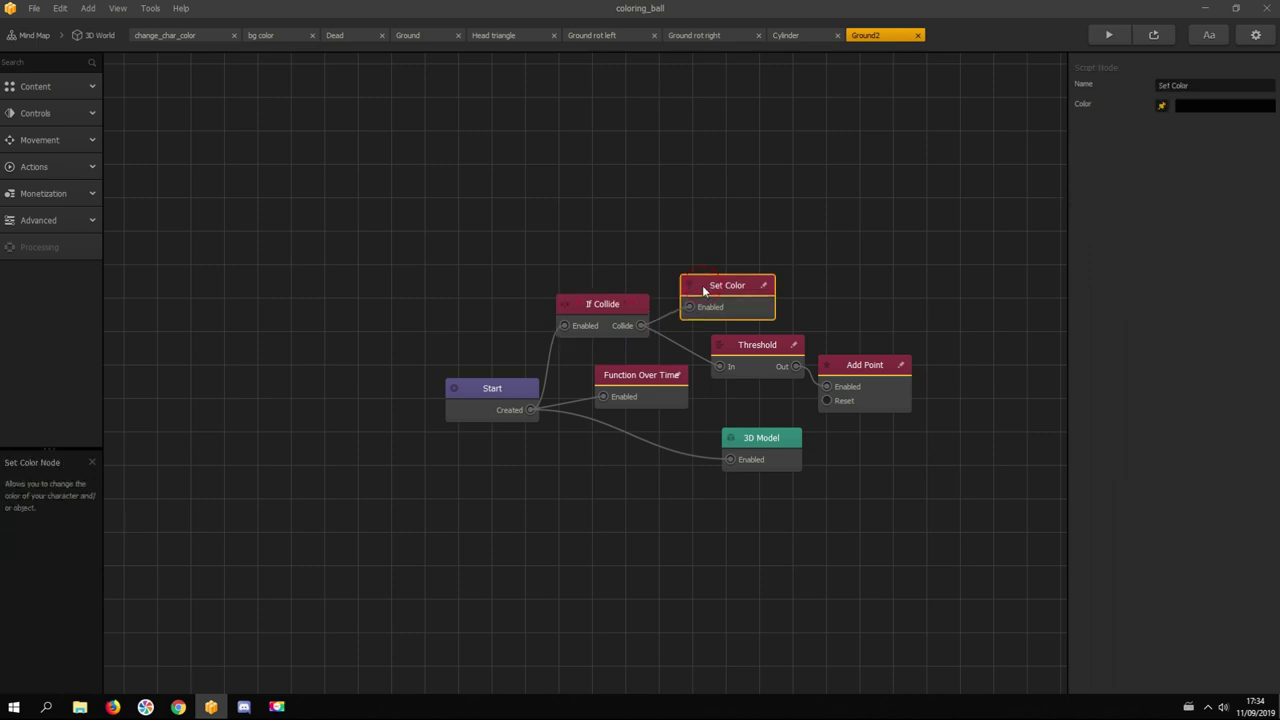
{"action": "left_click", "coordinate": [765, 286]}
{"action": "left_click", "coordinate": [688, 198]}
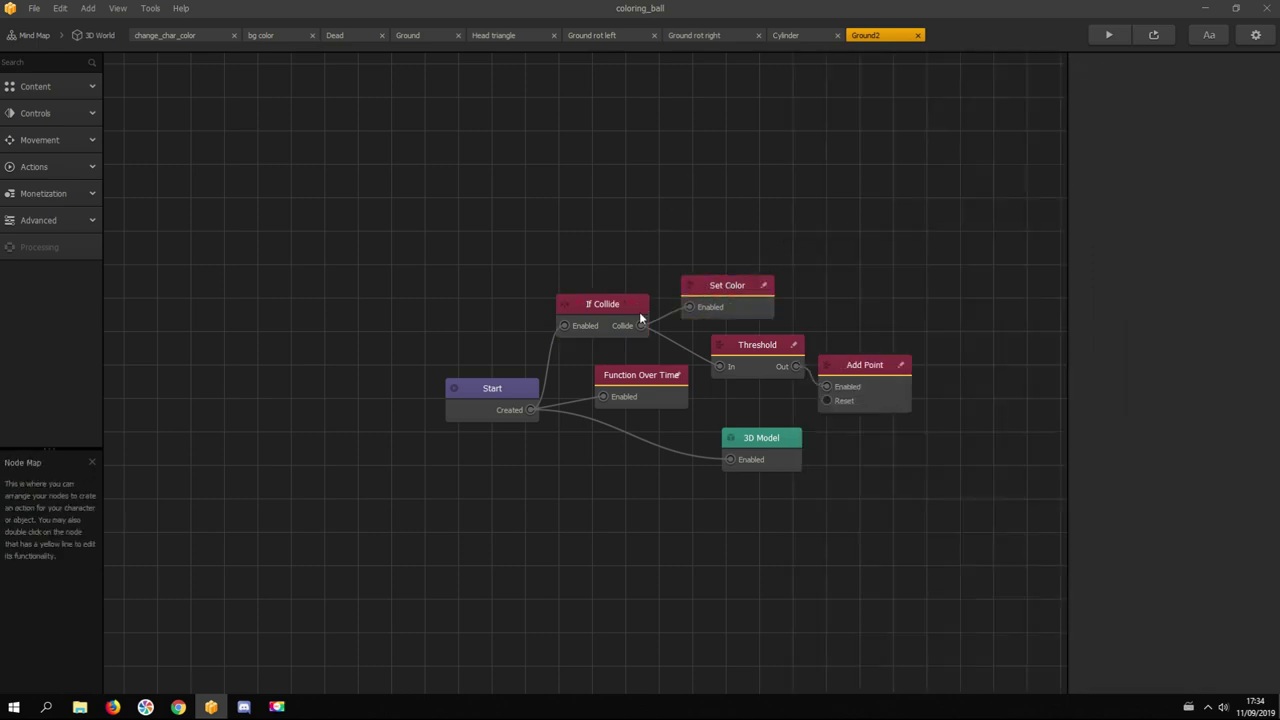
Step: Read the Function Over Time node's script in a widened editor, then close it
{"action": "left_click", "coordinate": [636, 377]}
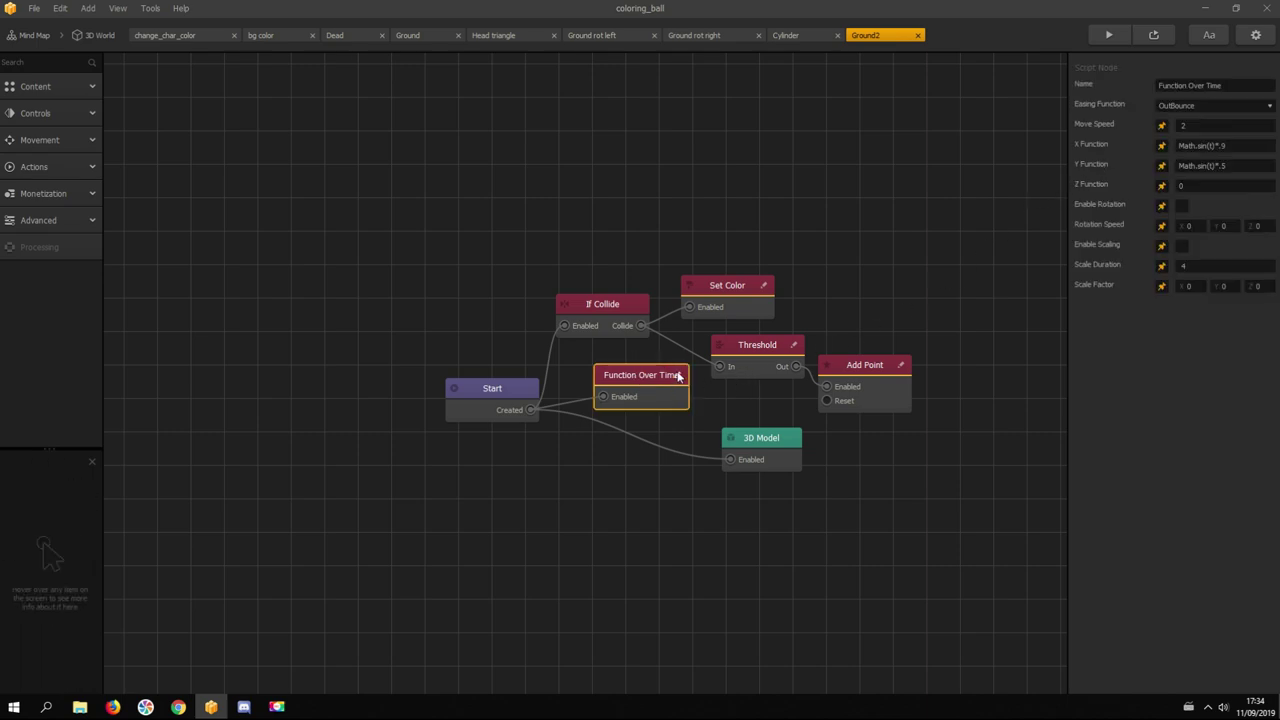
{"action": "left_click", "coordinate": [677, 375]}
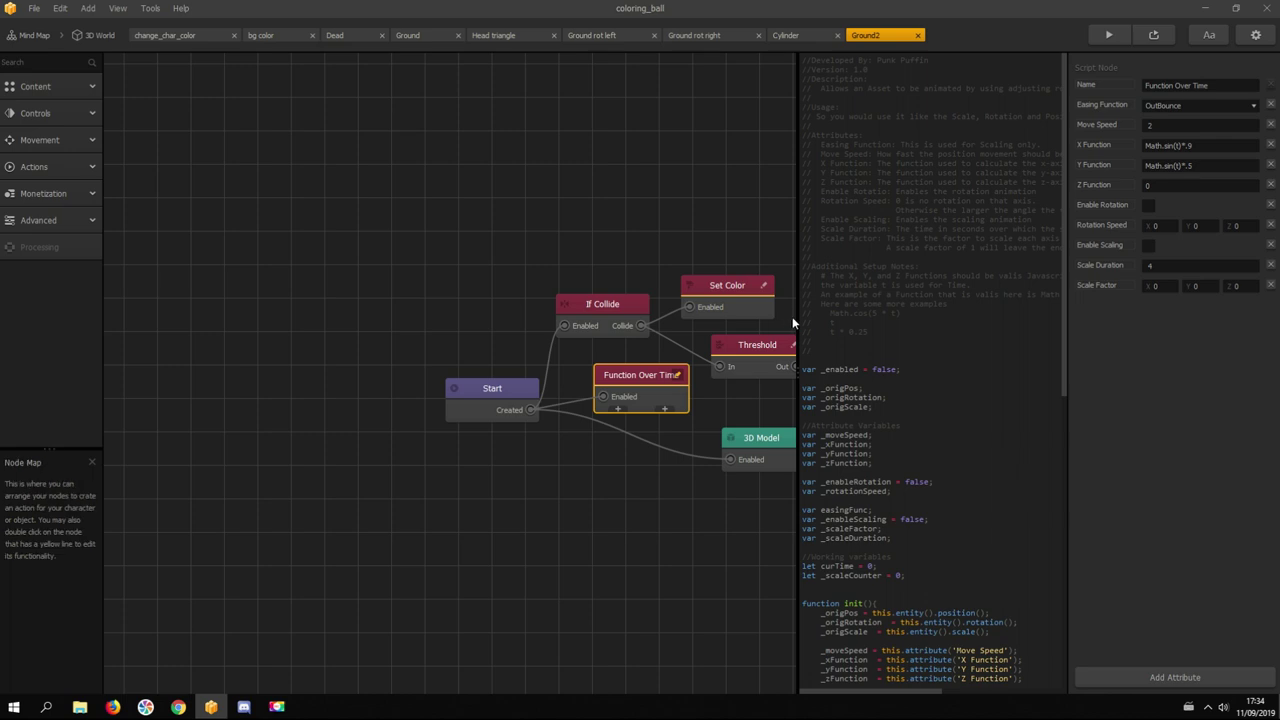
{"action": "left_click_drag", "start_coordinate": [794, 318], "coordinate": [530, 318]}
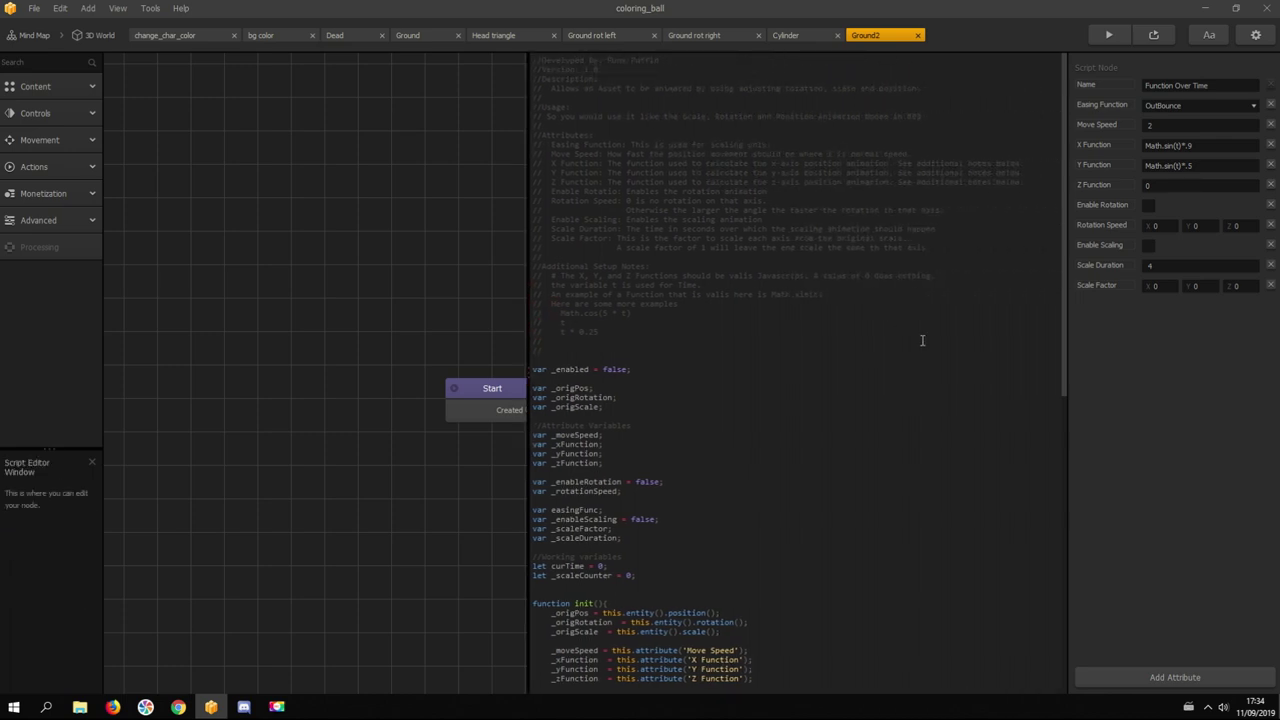
{"action": "scroll", "coordinate": [922, 340], "scroll_direction": "down", "scroll_amount": 10}
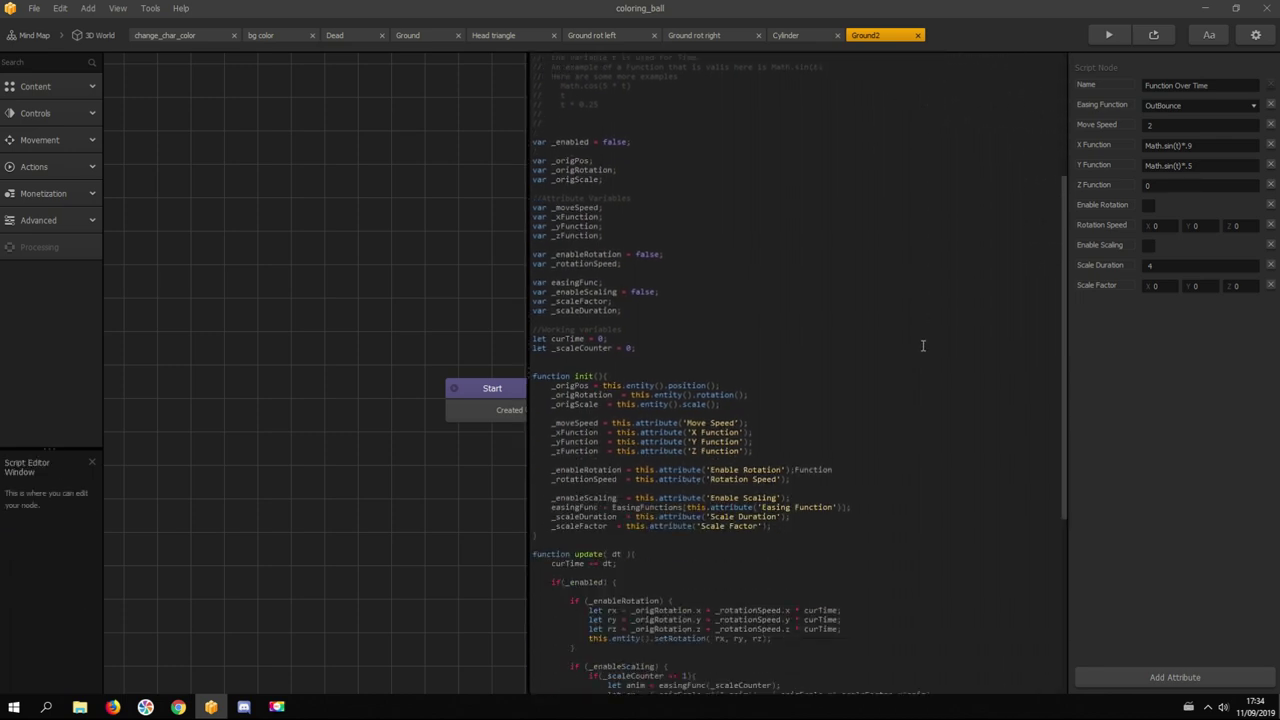
{"action": "scroll", "coordinate": [900, 350], "scroll_direction": "up", "scroll_amount": 10}
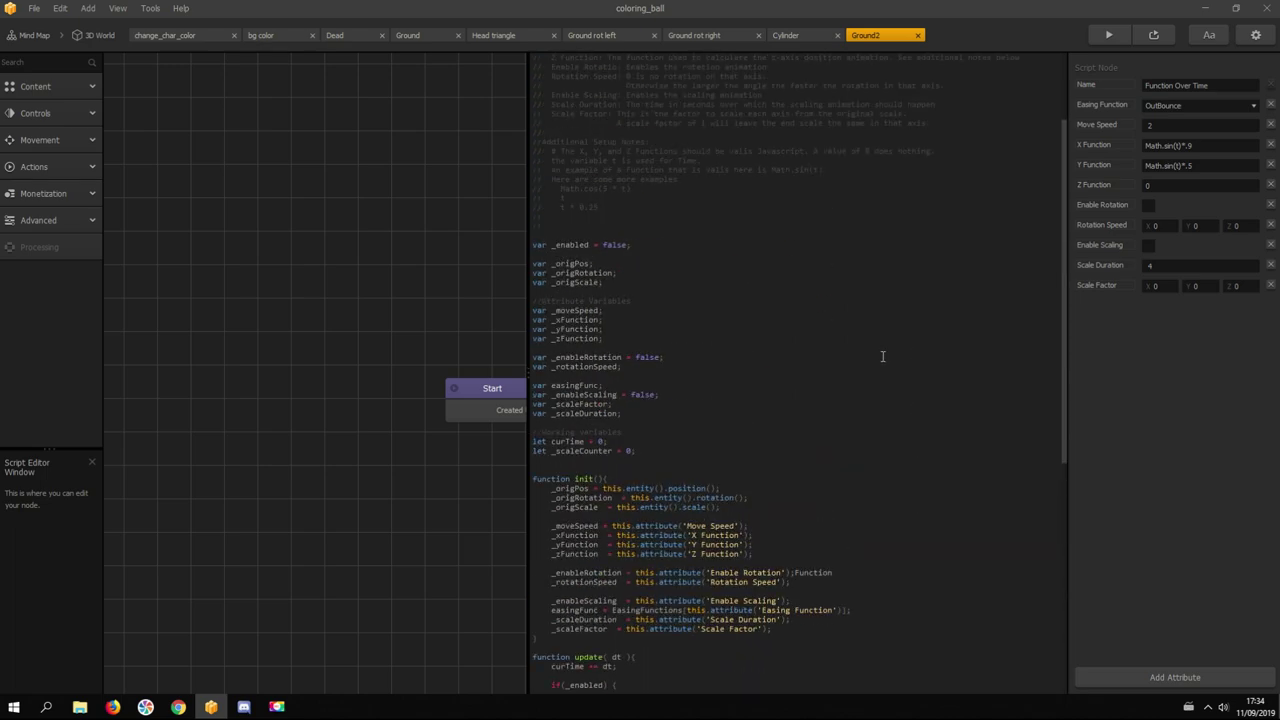
{"action": "left_click", "coordinate": [449, 521]}
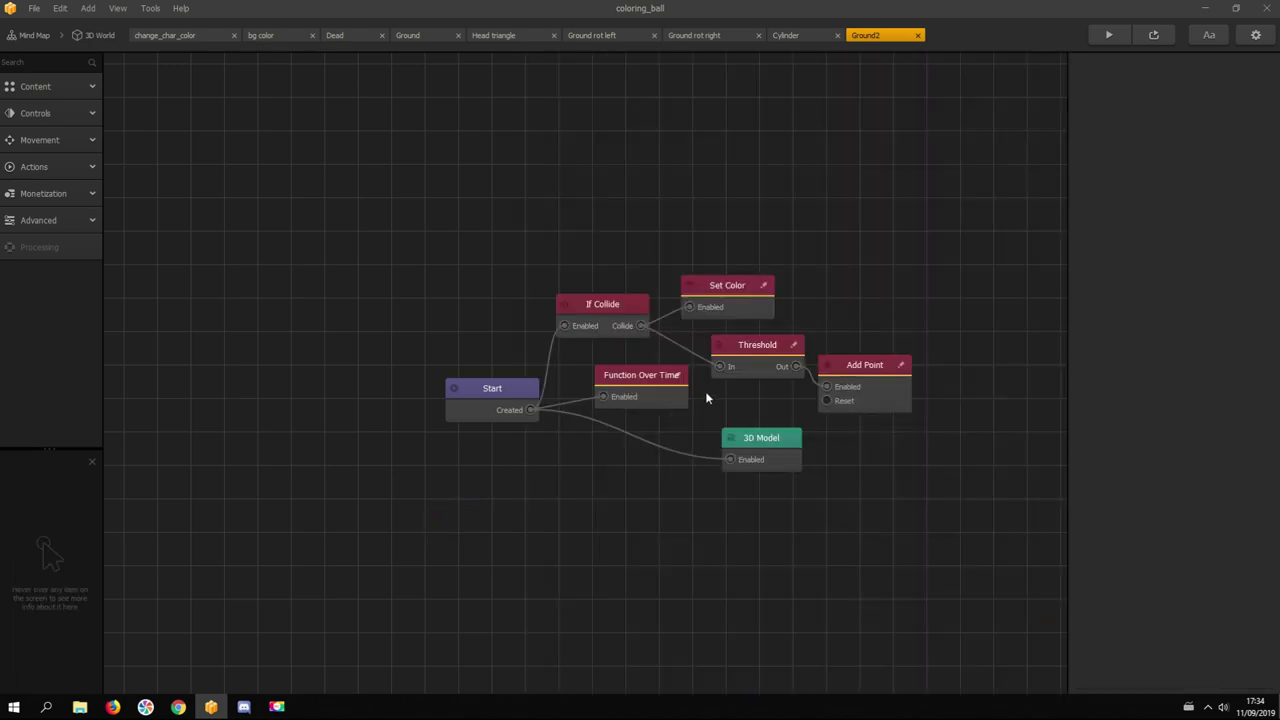
{"action": "left_click", "coordinate": [99, 35]}
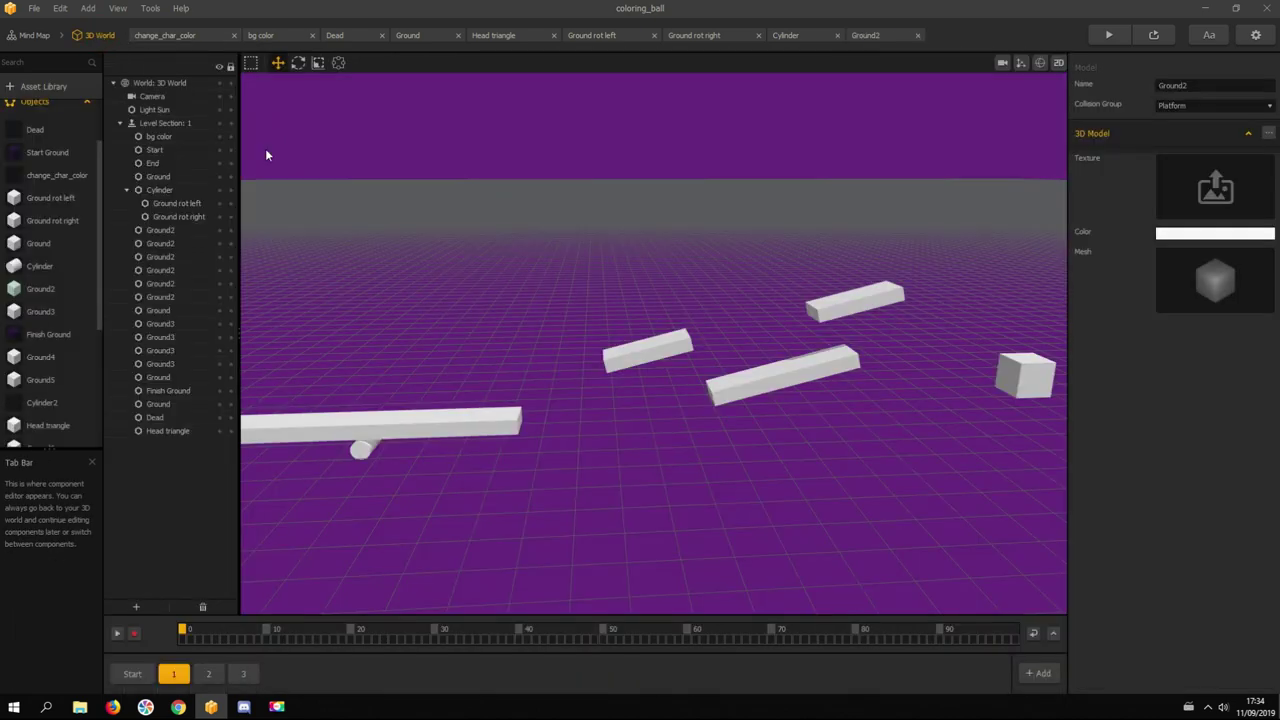
{"action": "left_click", "coordinate": [786, 378]}
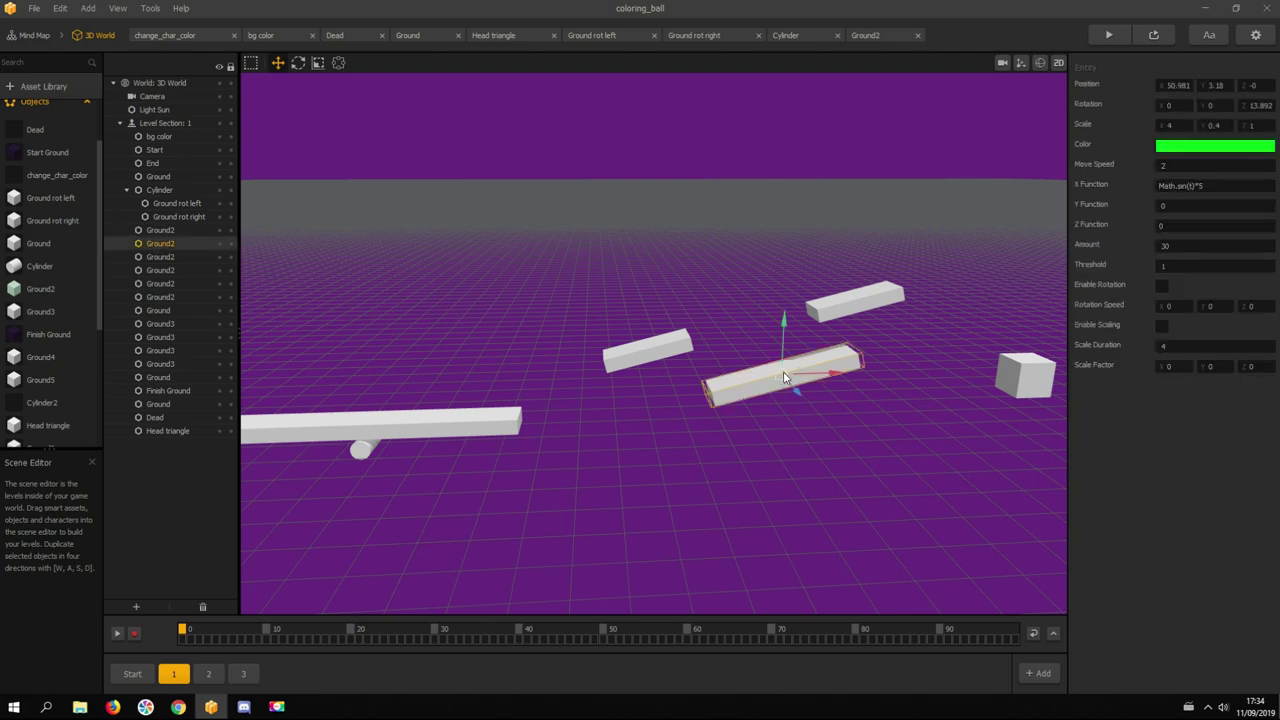
{"action": "left_click", "coordinate": [858, 300]}
{"action": "key", "text": "space"}
{"action": "left_click_drag", "start_coordinate": [910, 422], "coordinate": [449, 457]}
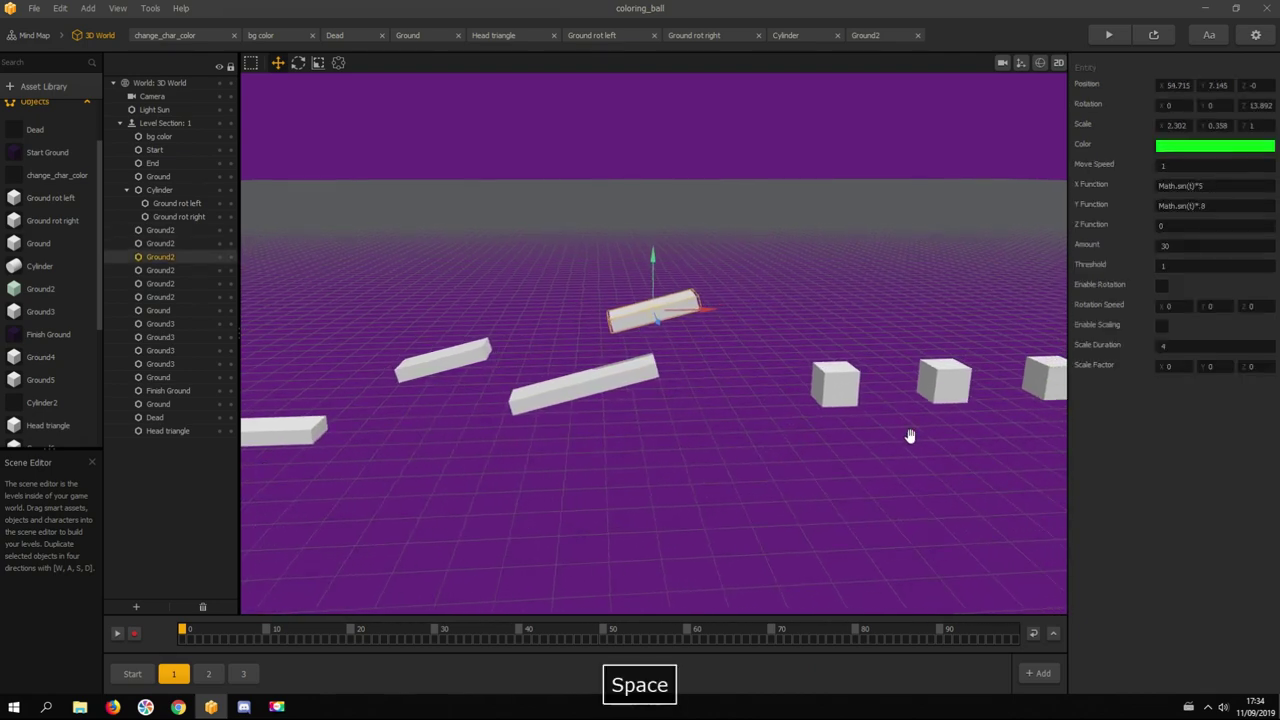
{"action": "left_click_drag", "start_coordinate": [909, 434], "coordinate": [471, 449]}
{"action": "left_click", "coordinate": [562, 398]}
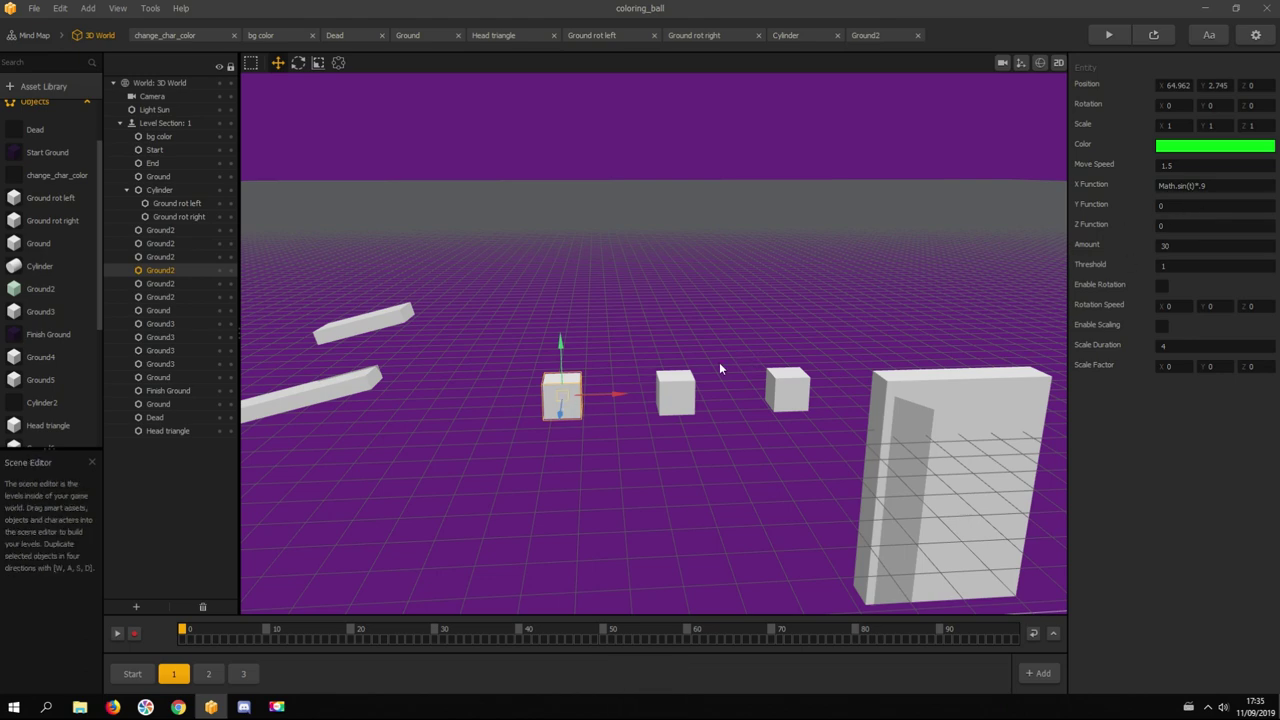
{"action": "left_click", "coordinate": [674, 390]}
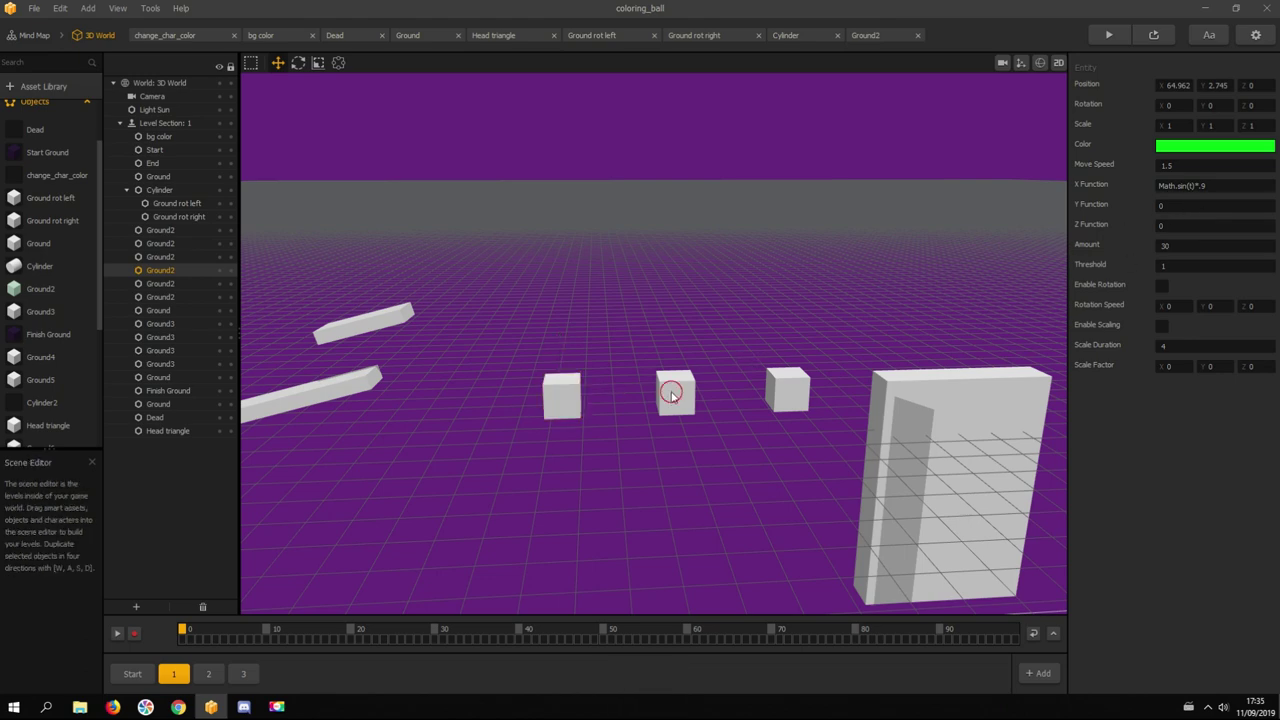
{"action": "left_click", "coordinate": [793, 390]}
{"action": "left_click_drag", "start_coordinate": [942, 286], "coordinate": [737, 400]}
{"action": "left_click", "coordinate": [738, 398]}
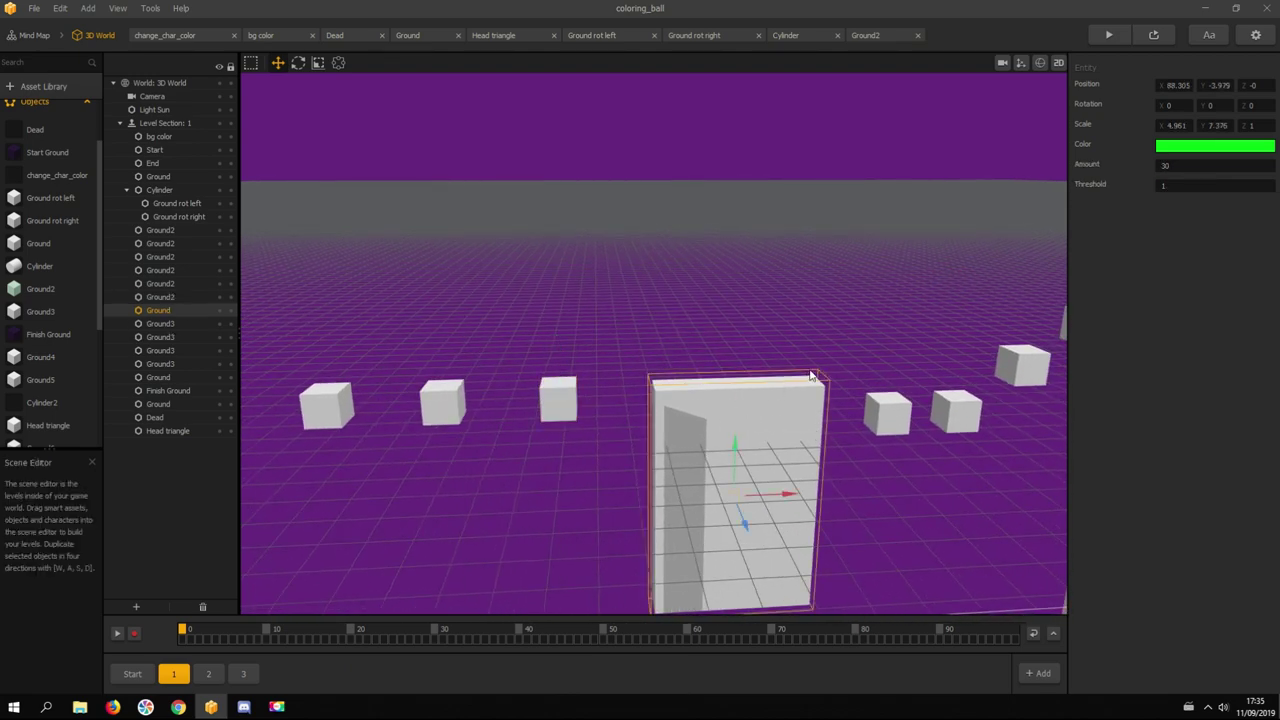
{"action": "left_click_drag", "start_coordinate": [810, 376], "coordinate": [495, 361]}
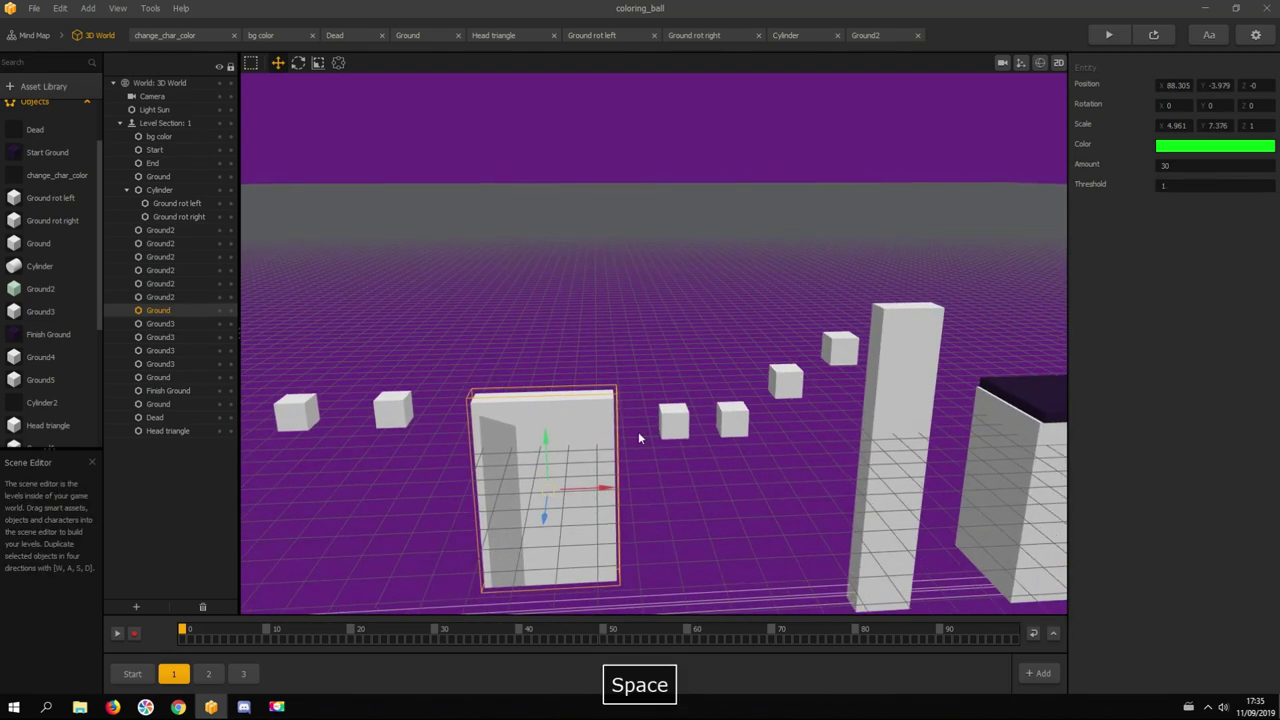
{"action": "left_click", "coordinate": [674, 420]}
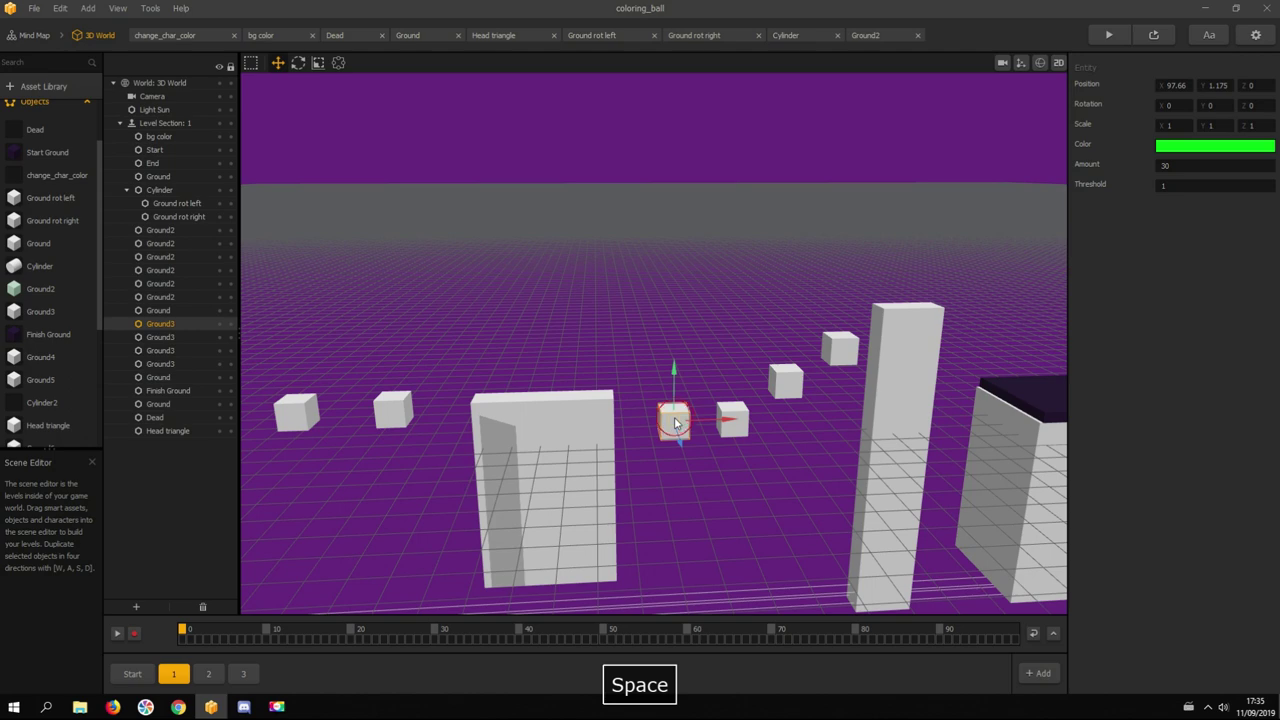
{"action": "left_click", "coordinate": [745, 427]}
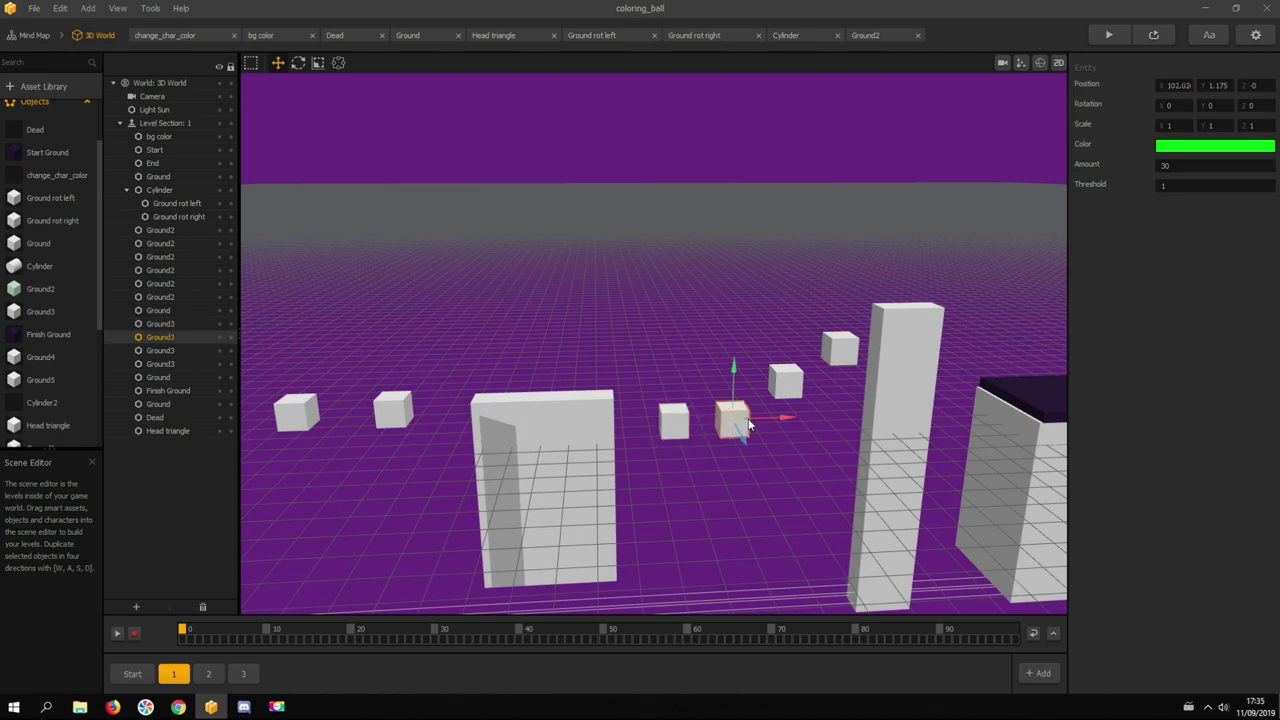
Step: Open Ground3's logic and review its If Collide, Dynamic Set Physics, Set Color, Threshold and Add Point nodes
{"action": "left_click", "coordinate": [787, 385]}
{"action": "double_click", "coordinate": [40, 311]}
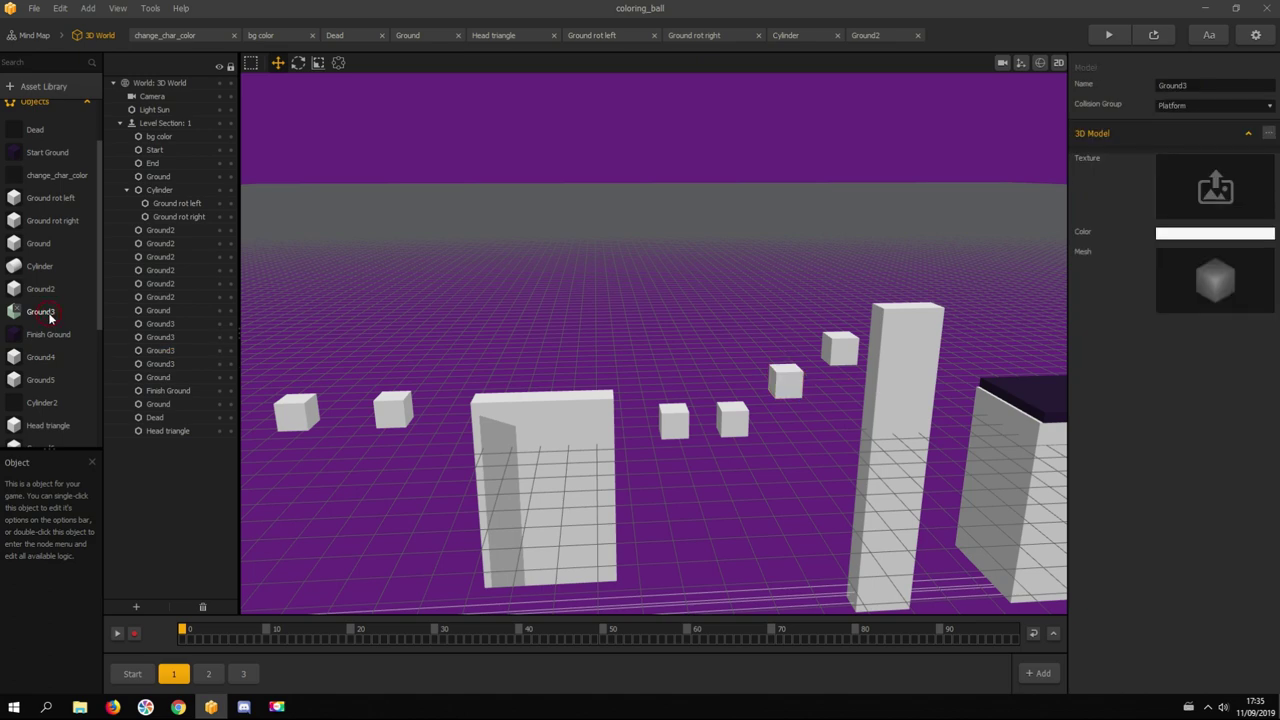
{"action": "left_click_drag", "start_coordinate": [589, 305], "coordinate": [564, 299]}
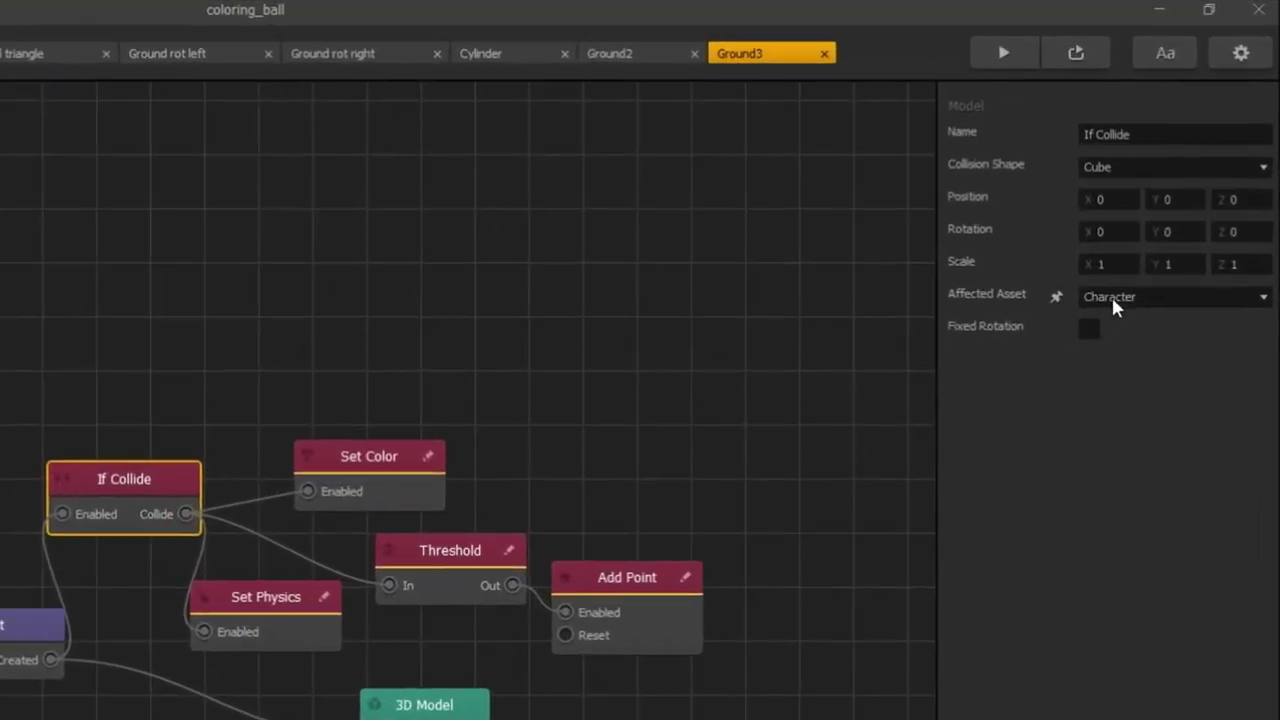
{"action": "left_click", "coordinate": [254, 610]}
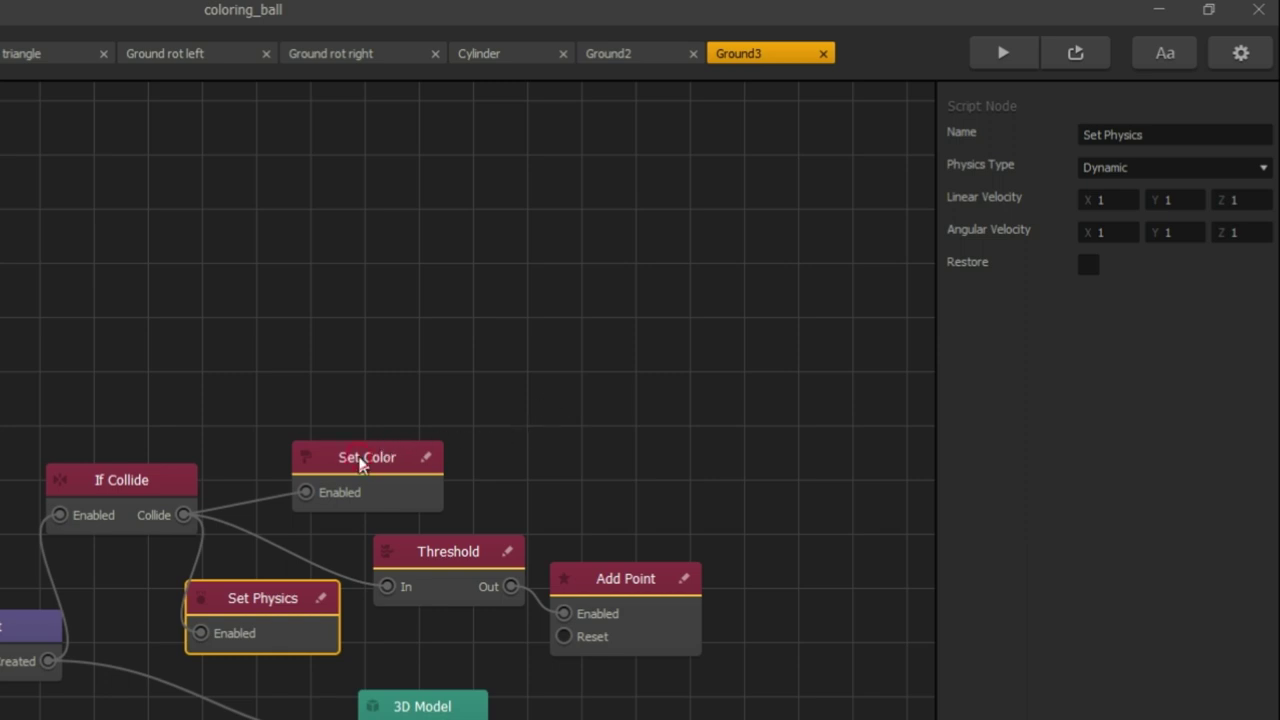
{"action": "left_click", "coordinate": [362, 456]}
{"action": "left_click", "coordinate": [445, 558]}
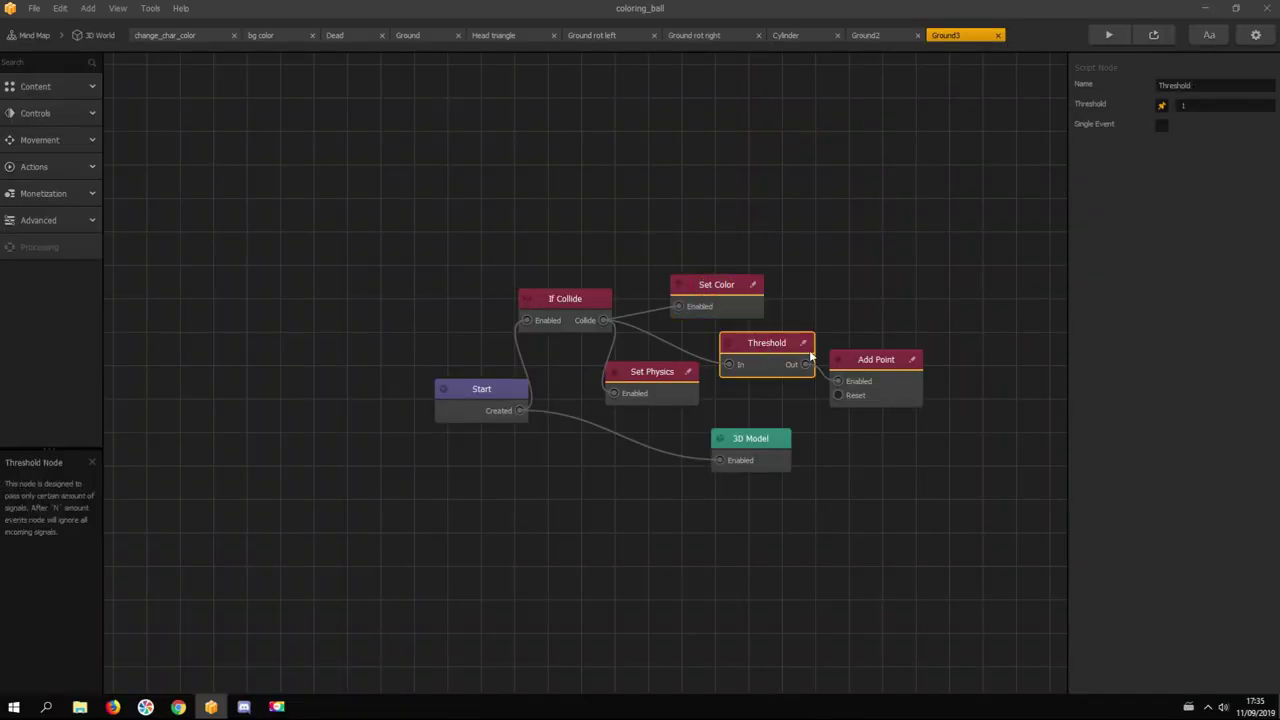
{"action": "left_click", "coordinate": [866, 361]}
{"action": "left_click", "coordinate": [93, 35]}
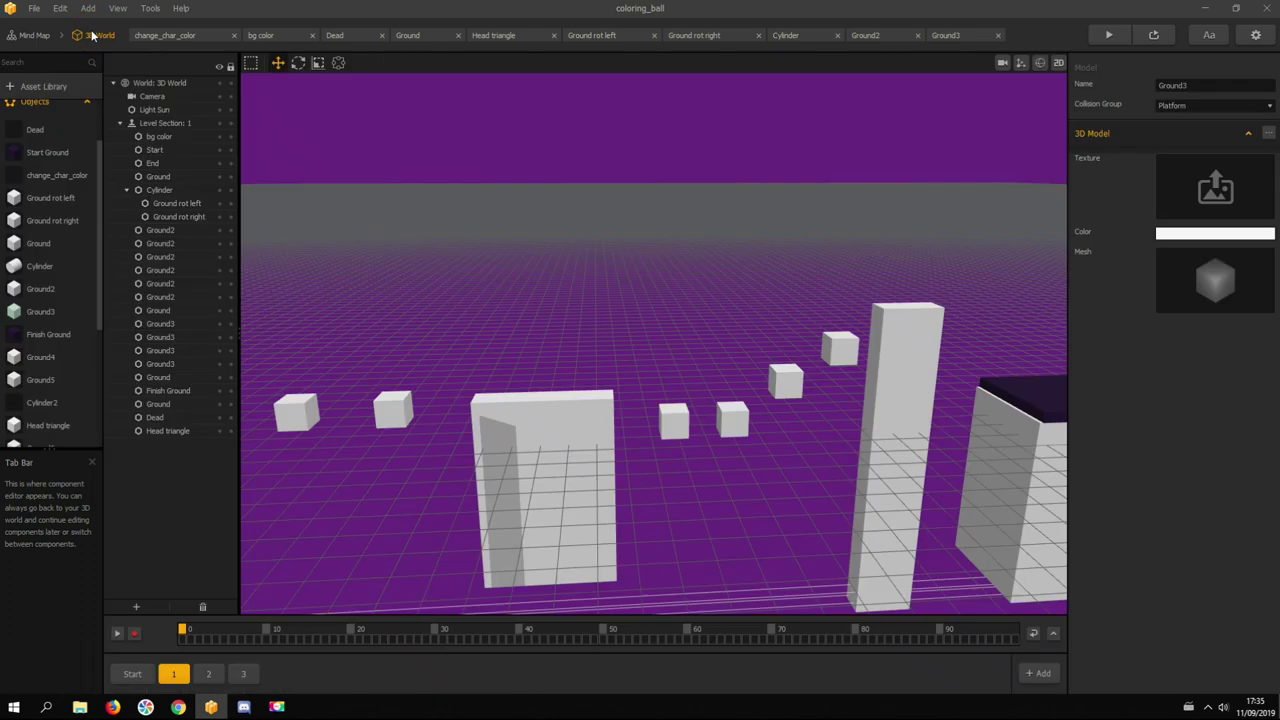
{"action": "left_click", "coordinate": [909, 362]}
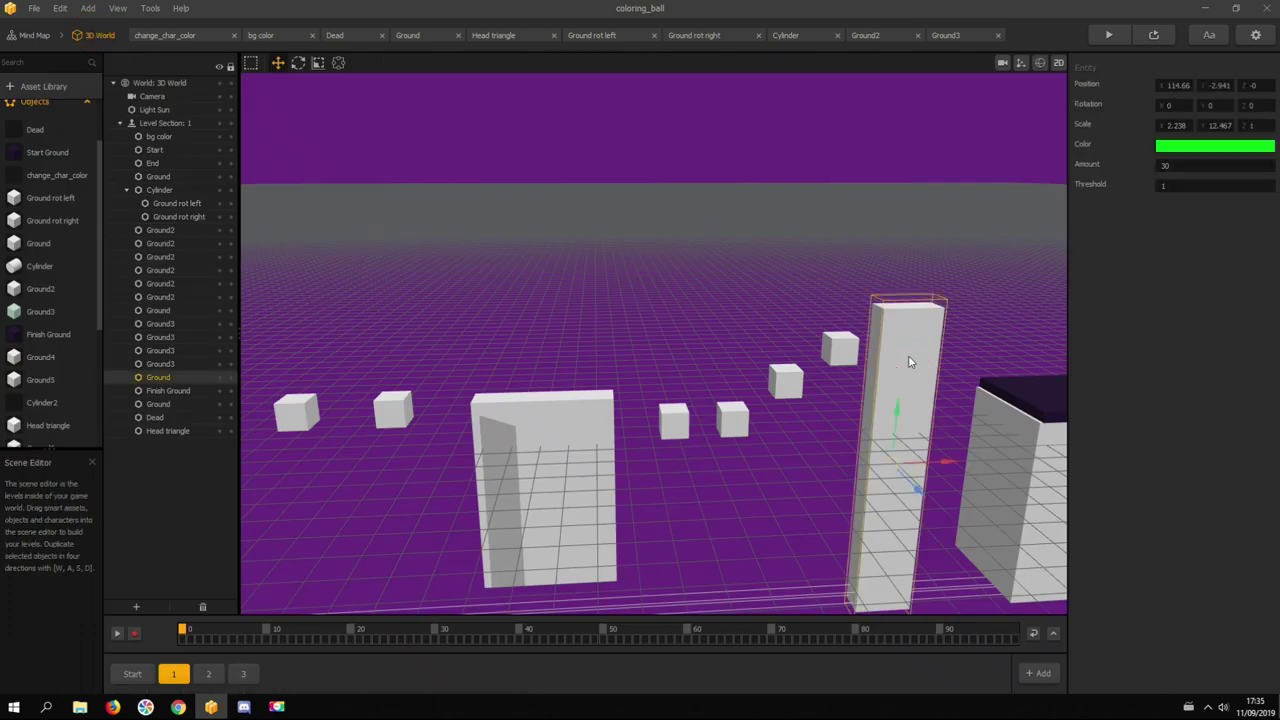
{"action": "key", "text": "space"}
{"action": "left_click_drag", "start_coordinate": [951, 306], "coordinate": [332, 266]}
{"action": "left_click", "coordinate": [840, 393]}
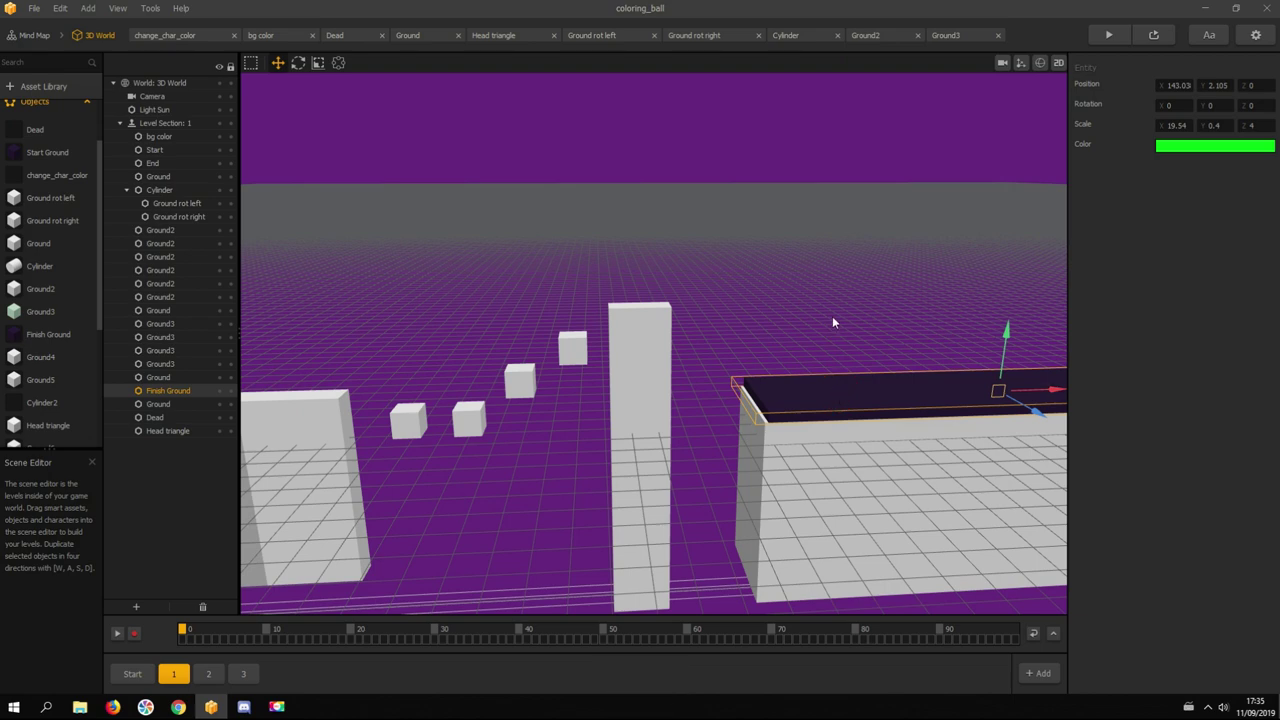
{"action": "left_click", "coordinate": [826, 478]}
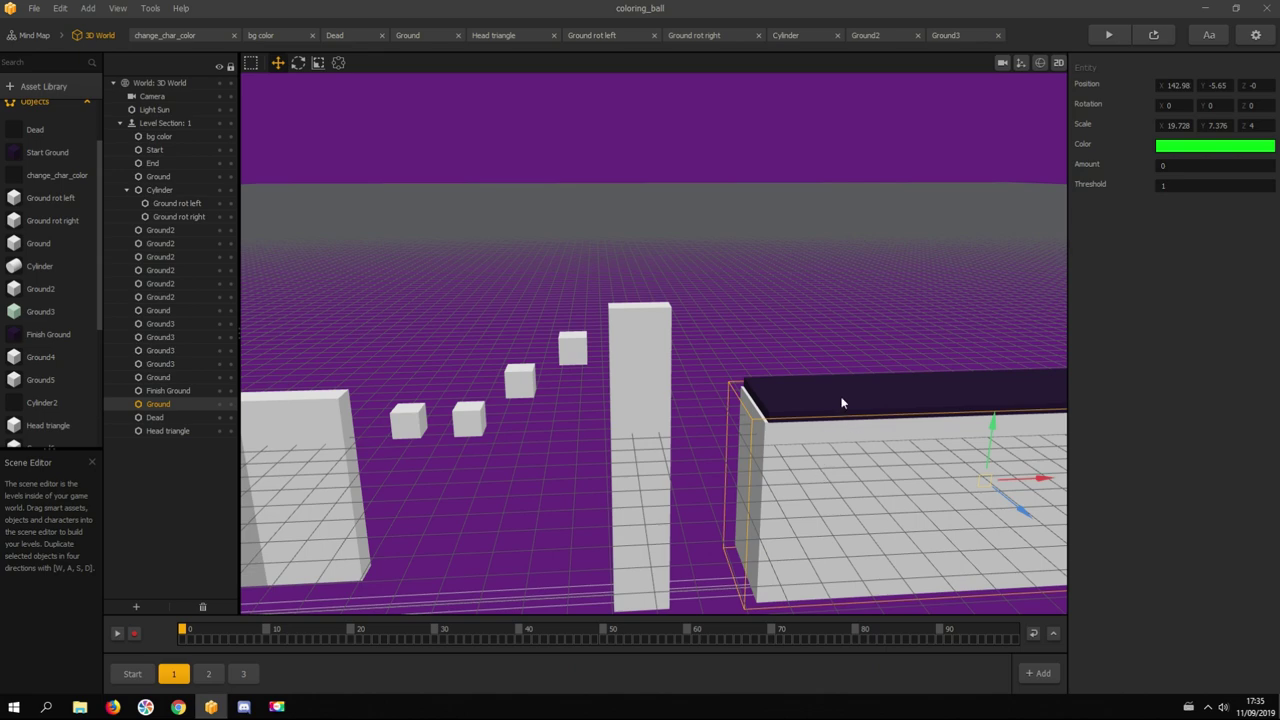
{"action": "left_click", "coordinate": [152, 163]}
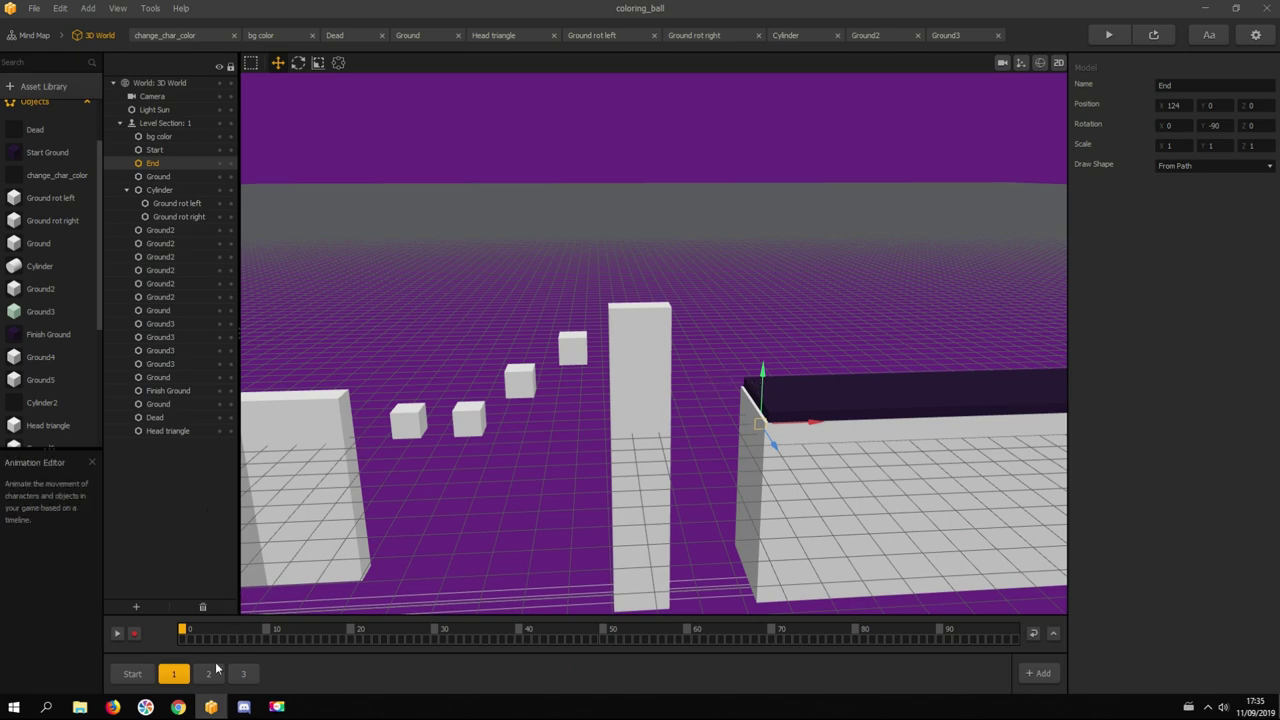
{"action": "left_click", "coordinate": [208, 673]}
Step: Pan level section 2 to the floating Ground4 slab and check its yellow color and 9.6 × 1.616 scale
{"action": "scroll", "coordinate": [437, 416], "scroll_direction": "down", "scroll_amount": 5}
{"action": "key", "text": "space"}
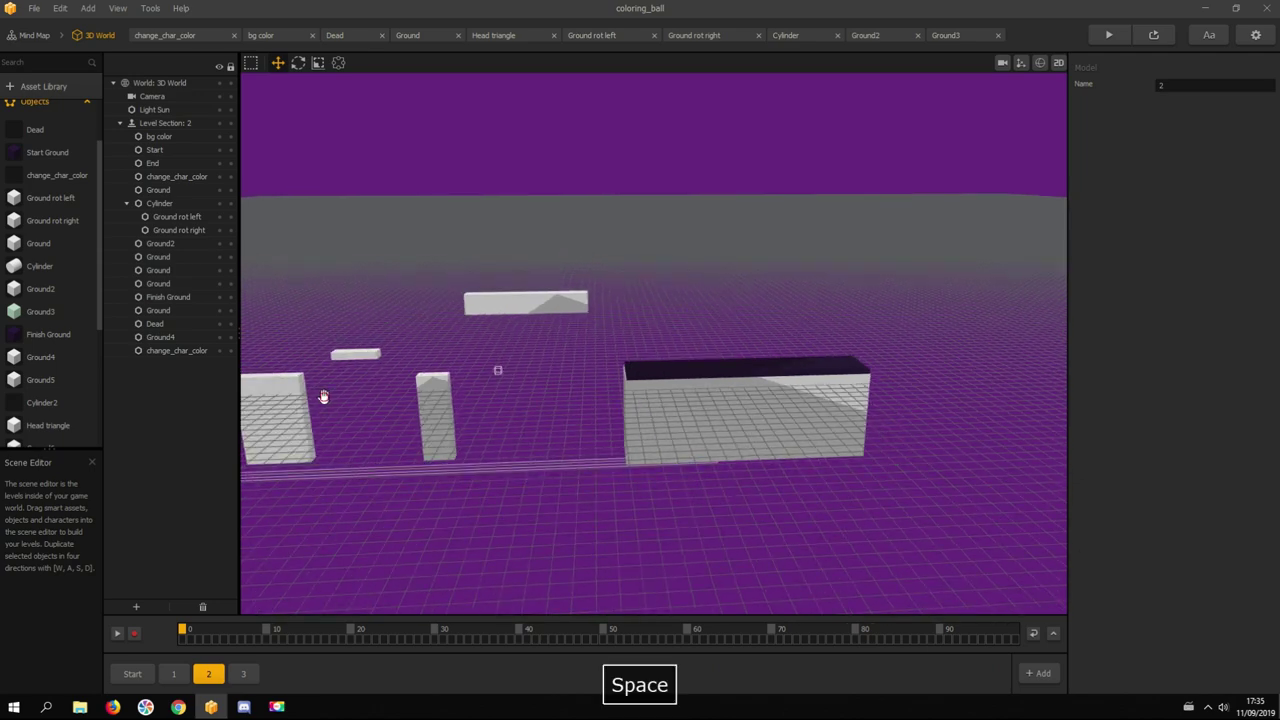
{"action": "left_click_drag", "start_coordinate": [323, 396], "coordinate": [498, 416]}
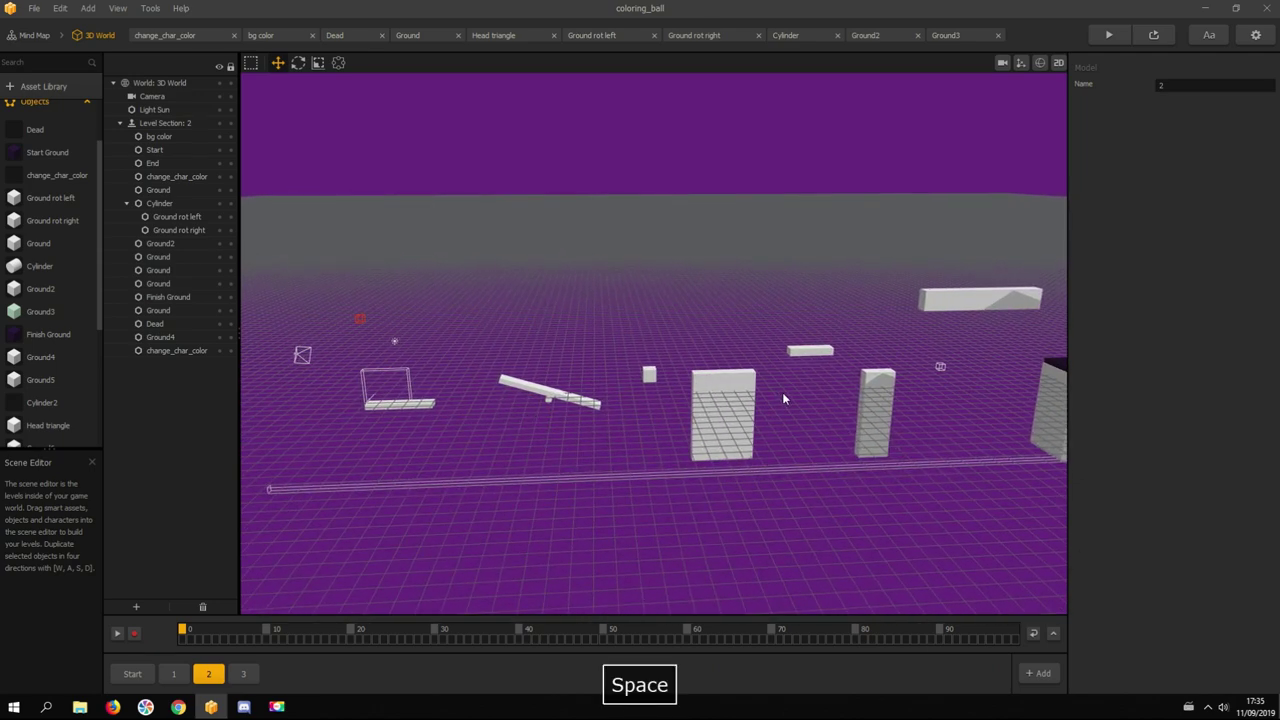
{"action": "left_click_drag", "start_coordinate": [783, 398], "coordinate": [493, 397]}
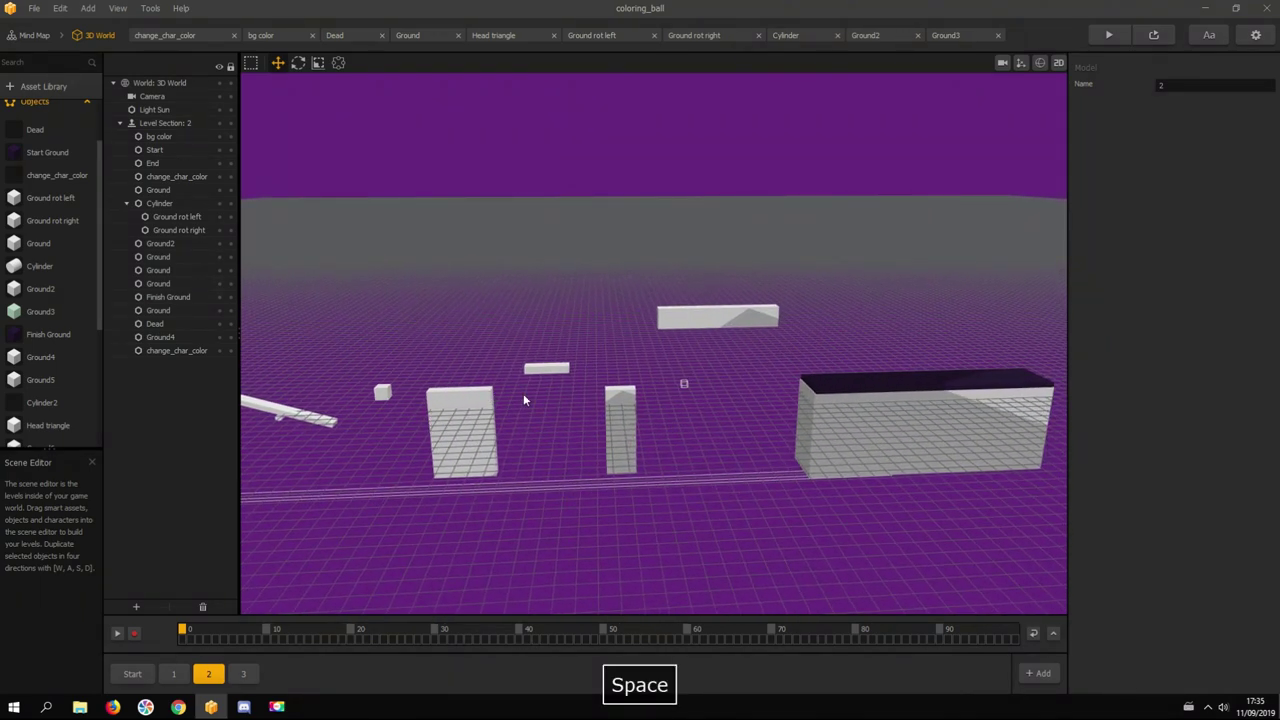
{"action": "left_click", "coordinate": [672, 321]}
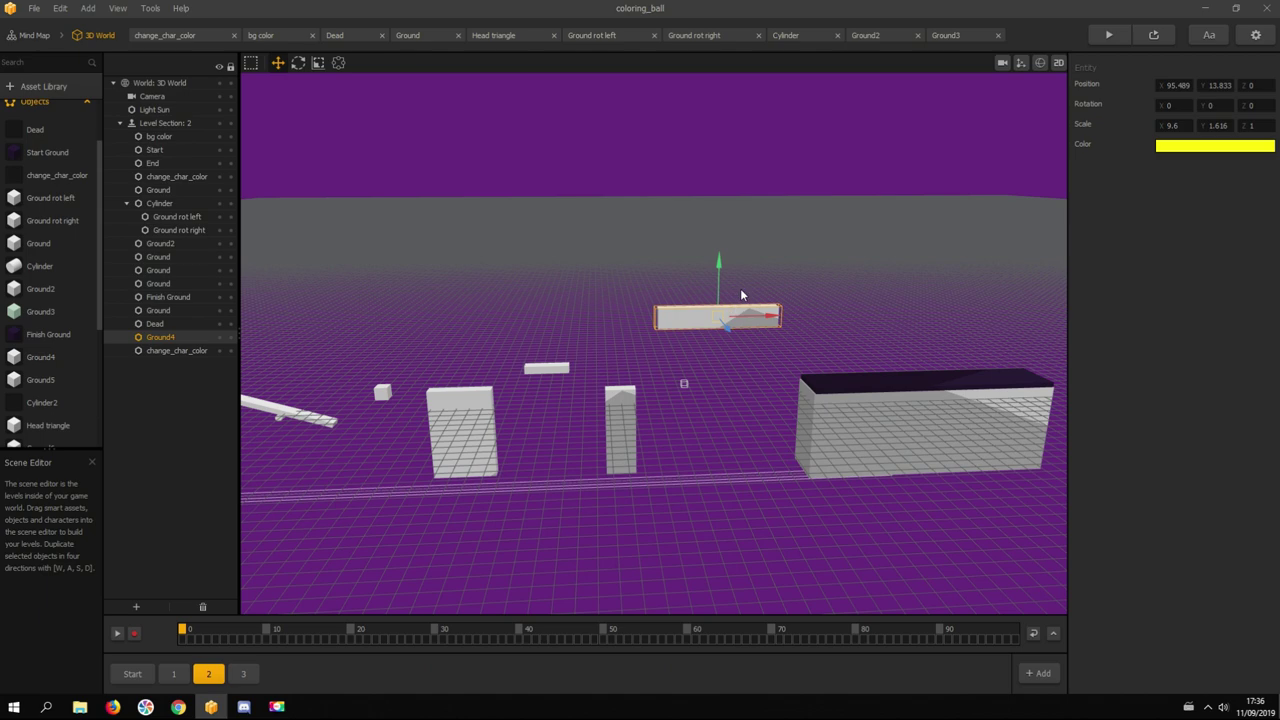
{"action": "scroll", "coordinate": [740, 296], "scroll_direction": "up", "scroll_amount": 4}
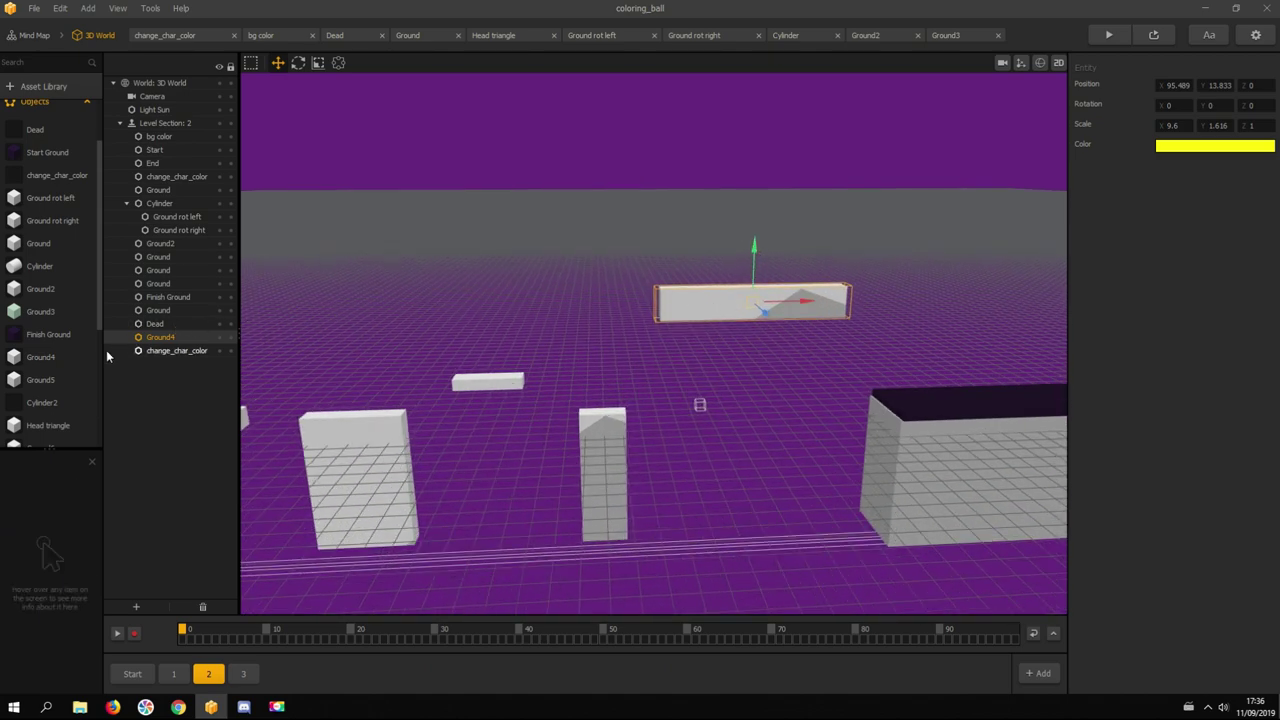
{"action": "double_click", "coordinate": [52, 358]}
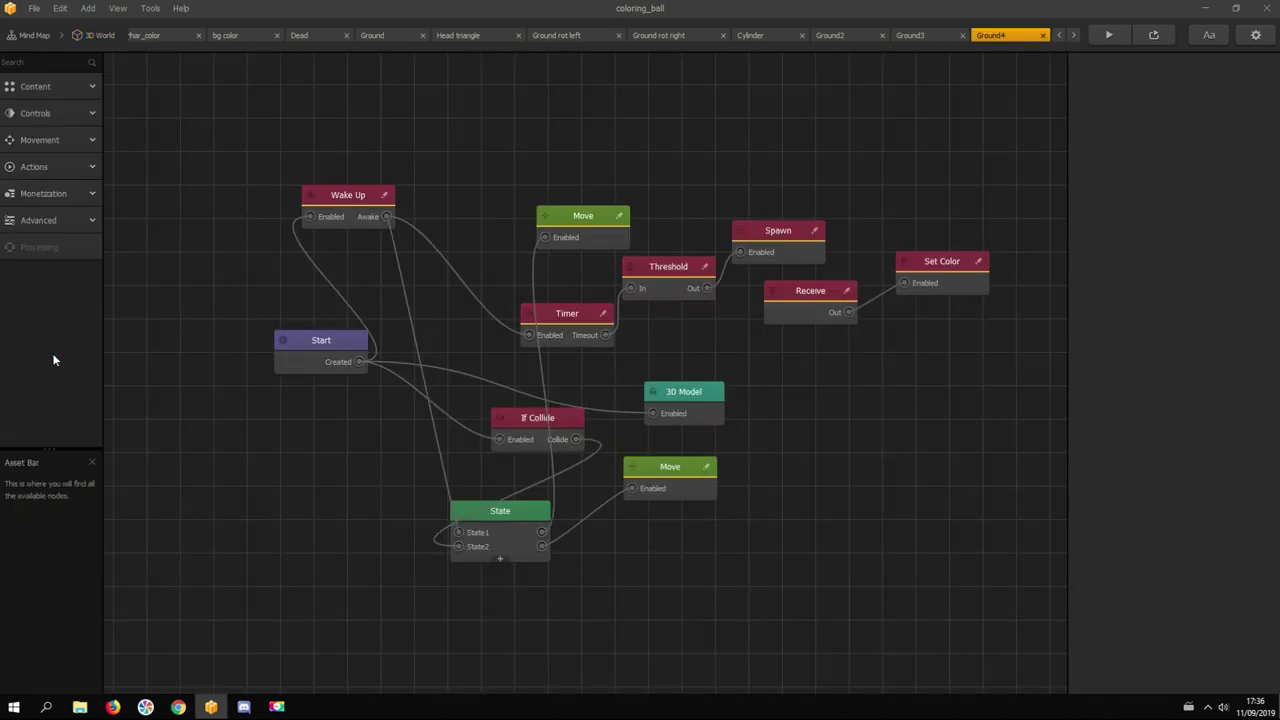
{"action": "left_click_drag", "start_coordinate": [287, 329], "coordinate": [214, 349]}
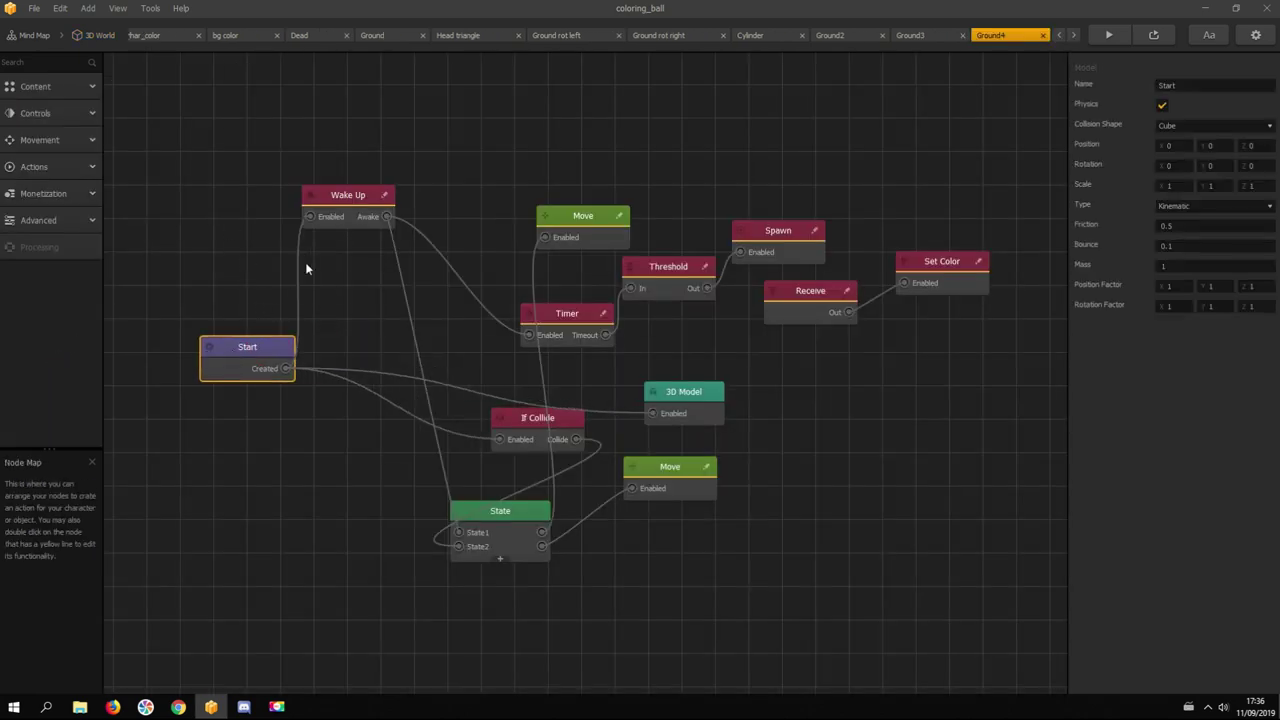
{"action": "left_click", "coordinate": [337, 197]}
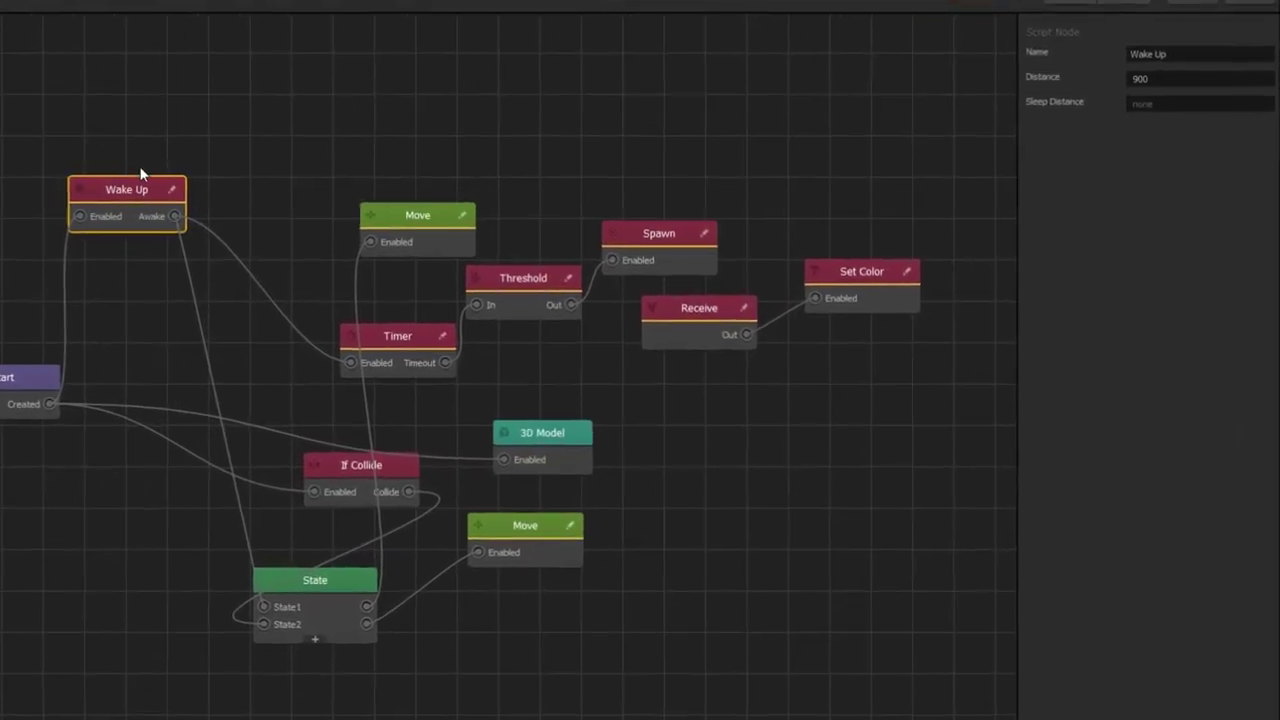
{"action": "left_click", "coordinate": [379, 333]}
{"action": "left_click_drag", "start_coordinate": [378, 331], "coordinate": [375, 329]}
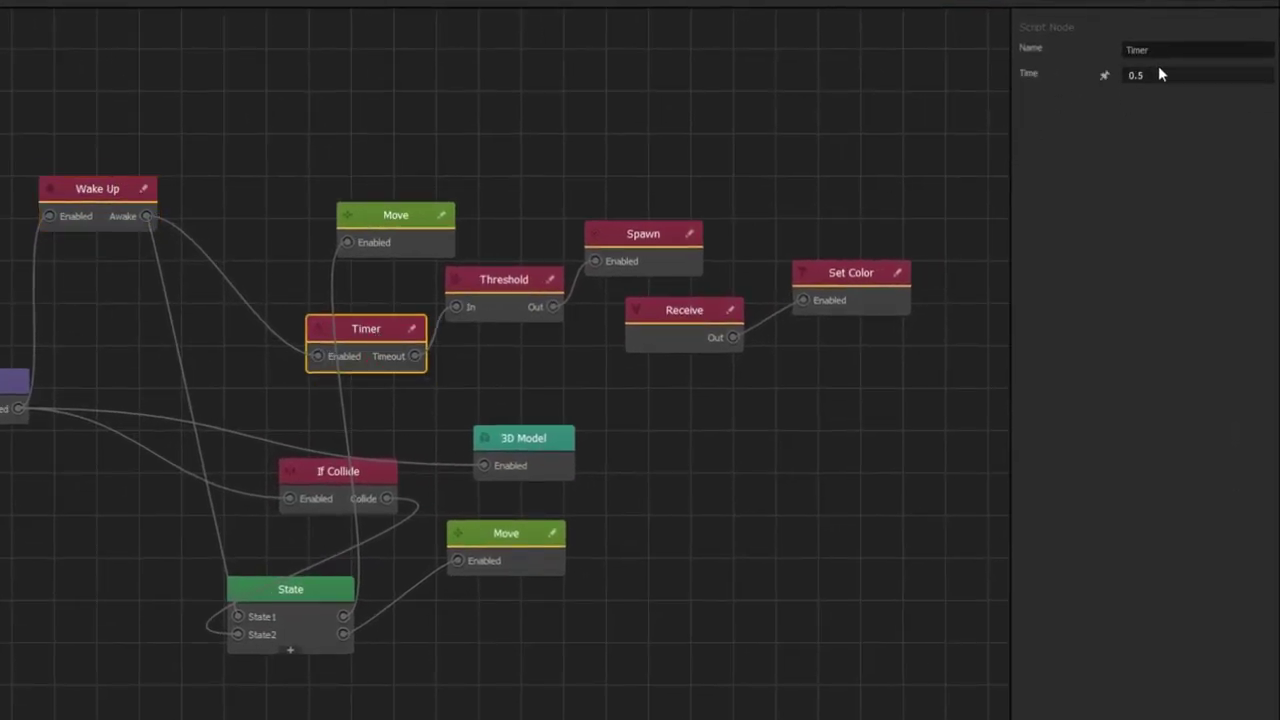
{"action": "left_click", "coordinate": [504, 283]}
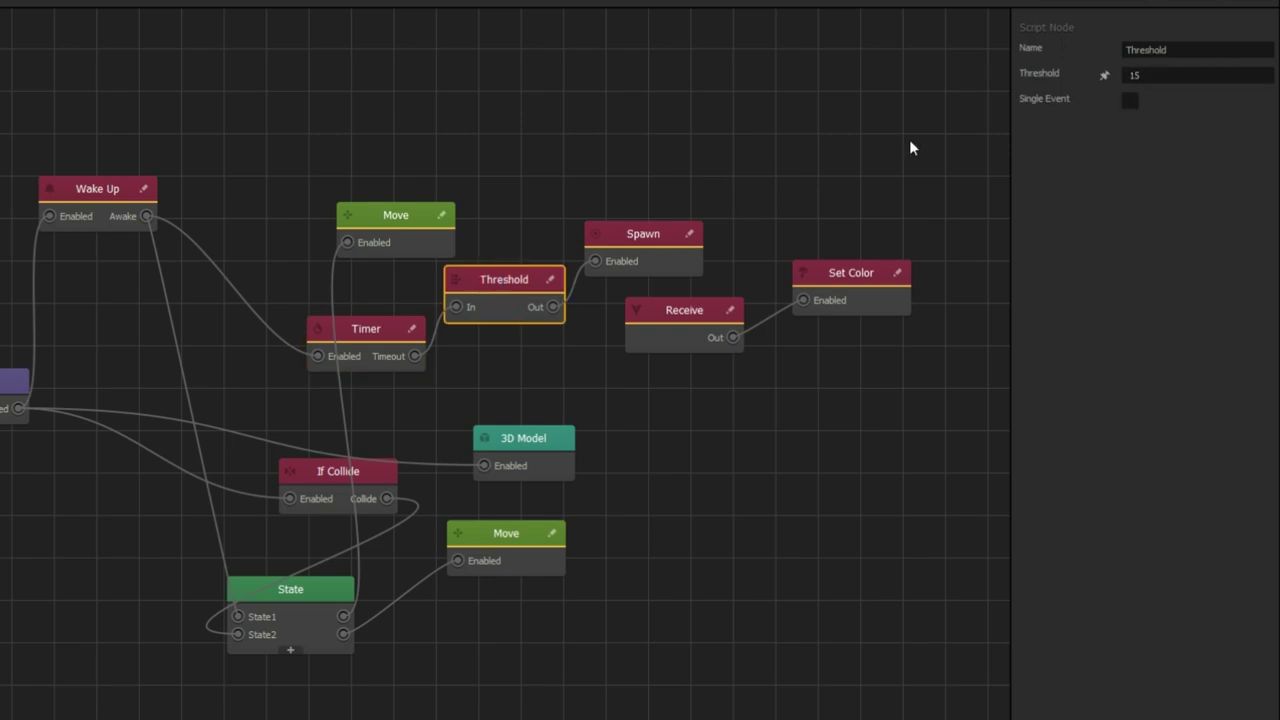
{"action": "left_click", "coordinate": [637, 236]}
{"action": "left_click", "coordinate": [1159, 80]}
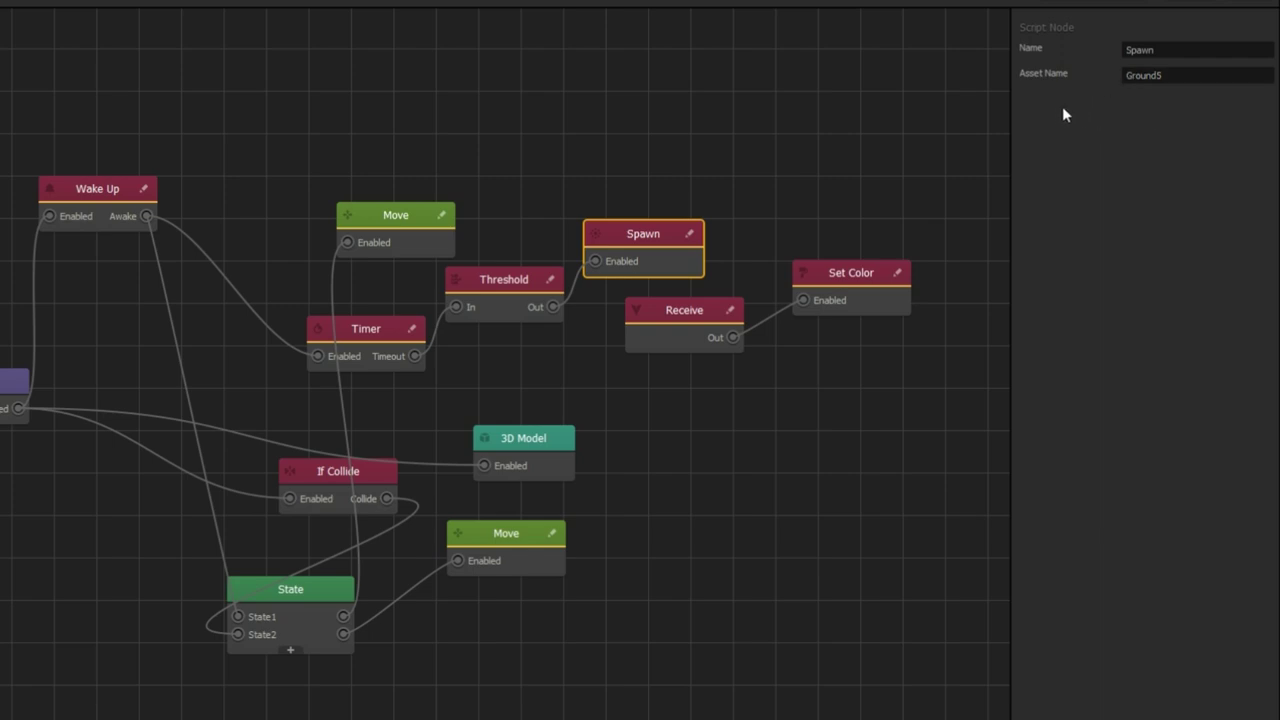
{"action": "left_click", "coordinate": [685, 330]}
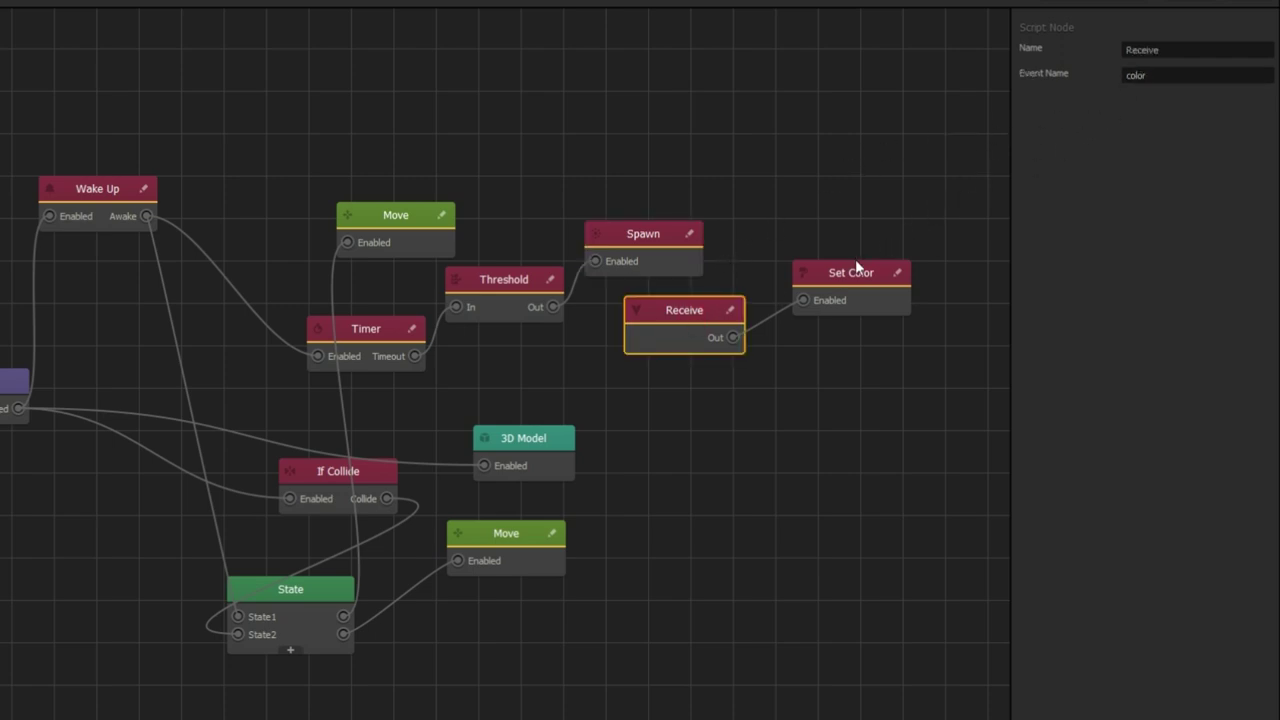
{"action": "left_click", "coordinate": [897, 276]}
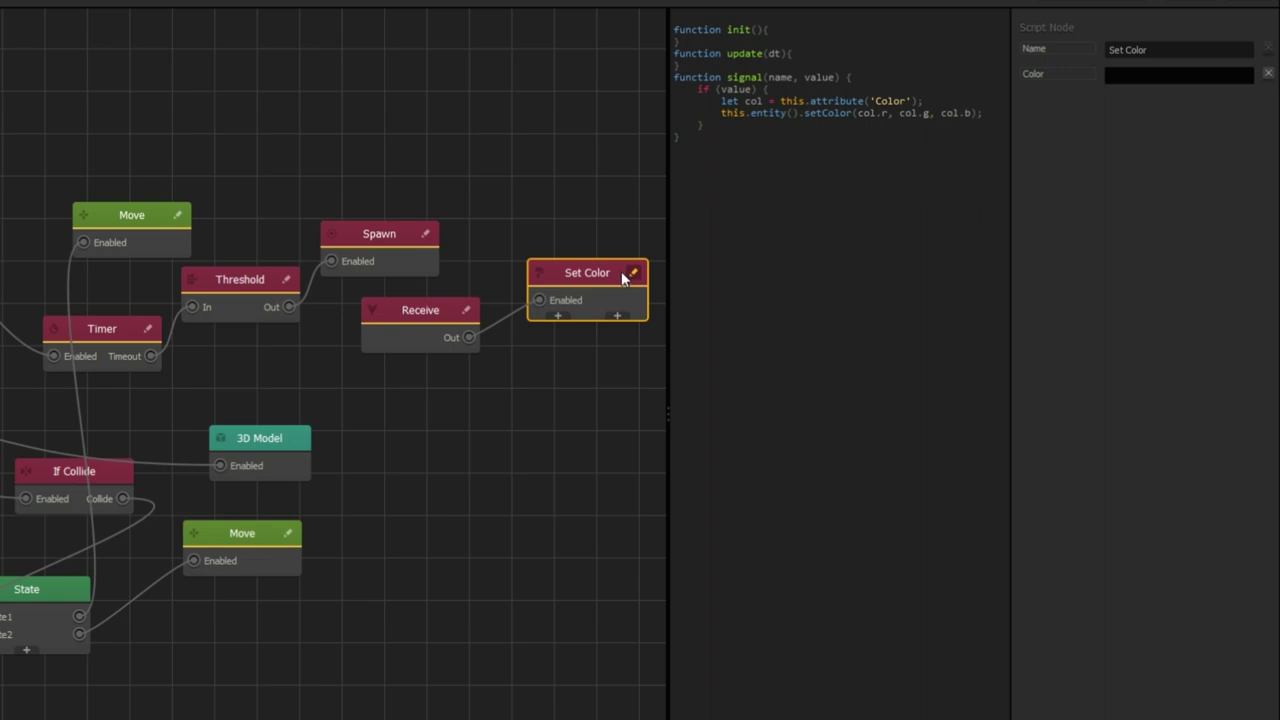
Step: Shift Ground4's If Collide node left and review its two Move nodes and Wake Up distance
{"action": "left_click", "coordinate": [543, 407]}
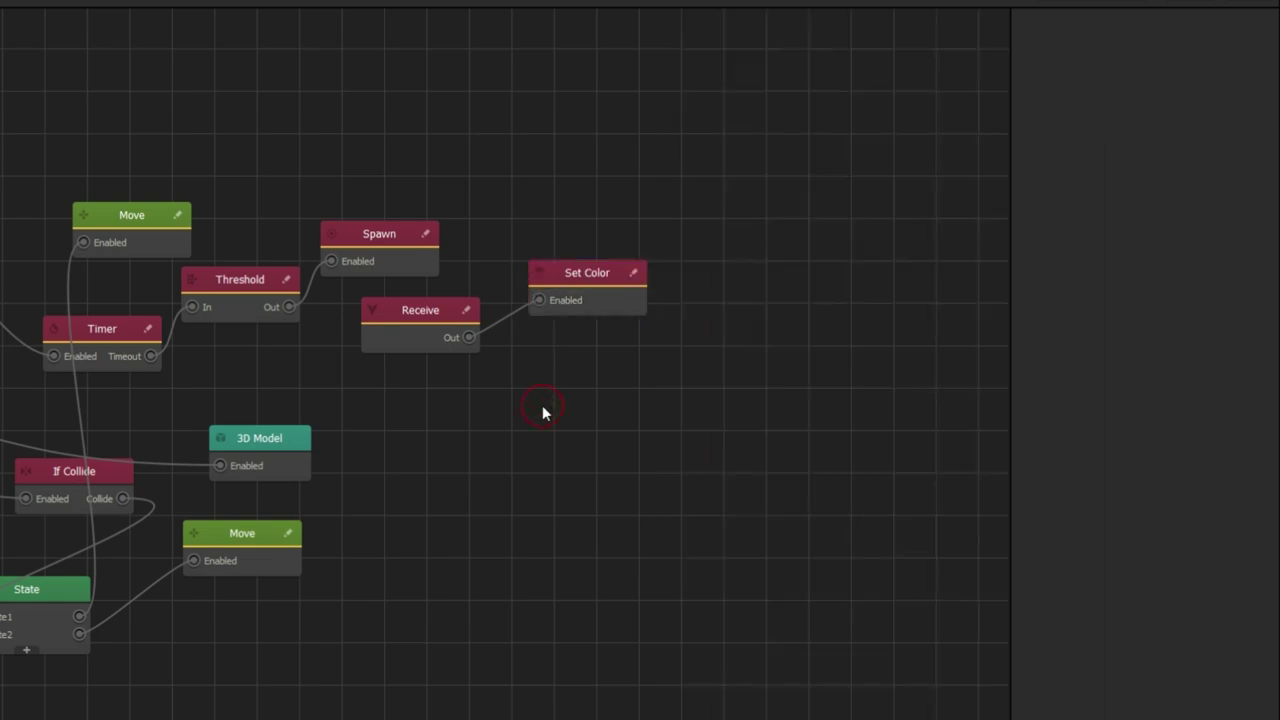
{"action": "left_click_drag", "start_coordinate": [440, 434], "coordinate": [806, 431]}
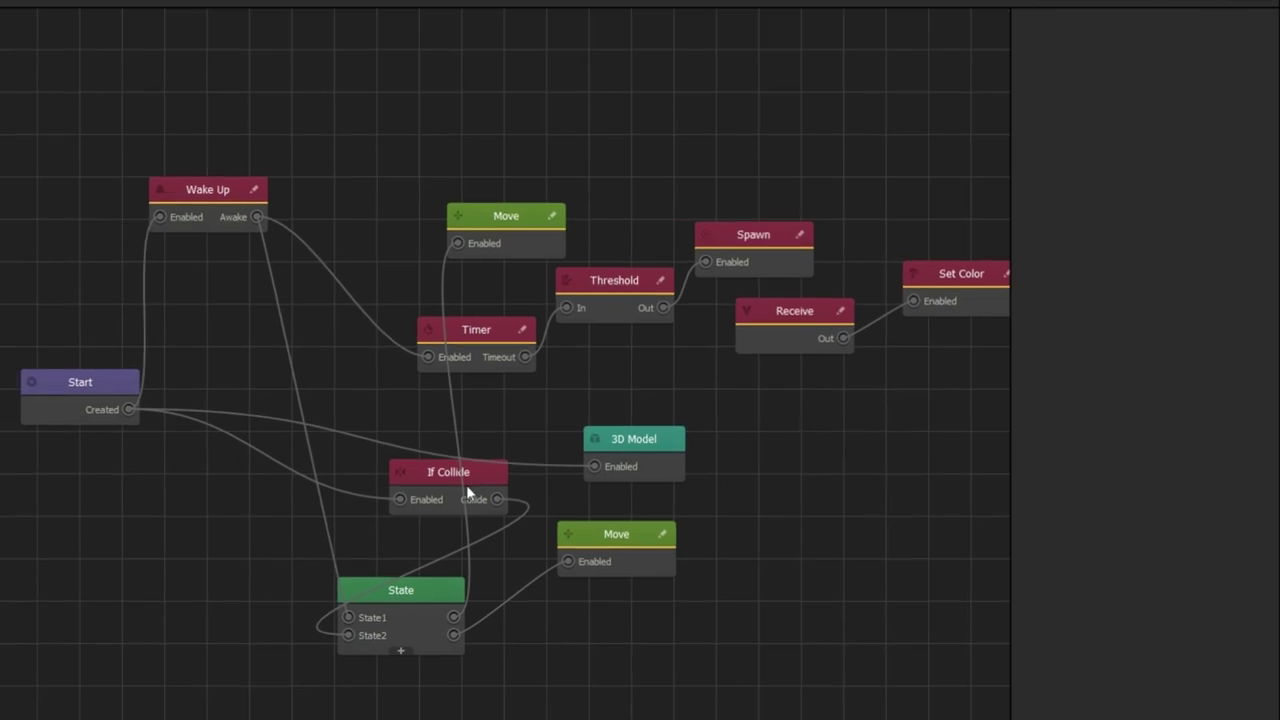
{"action": "left_click_drag", "start_coordinate": [440, 484], "coordinate": [383, 488]}
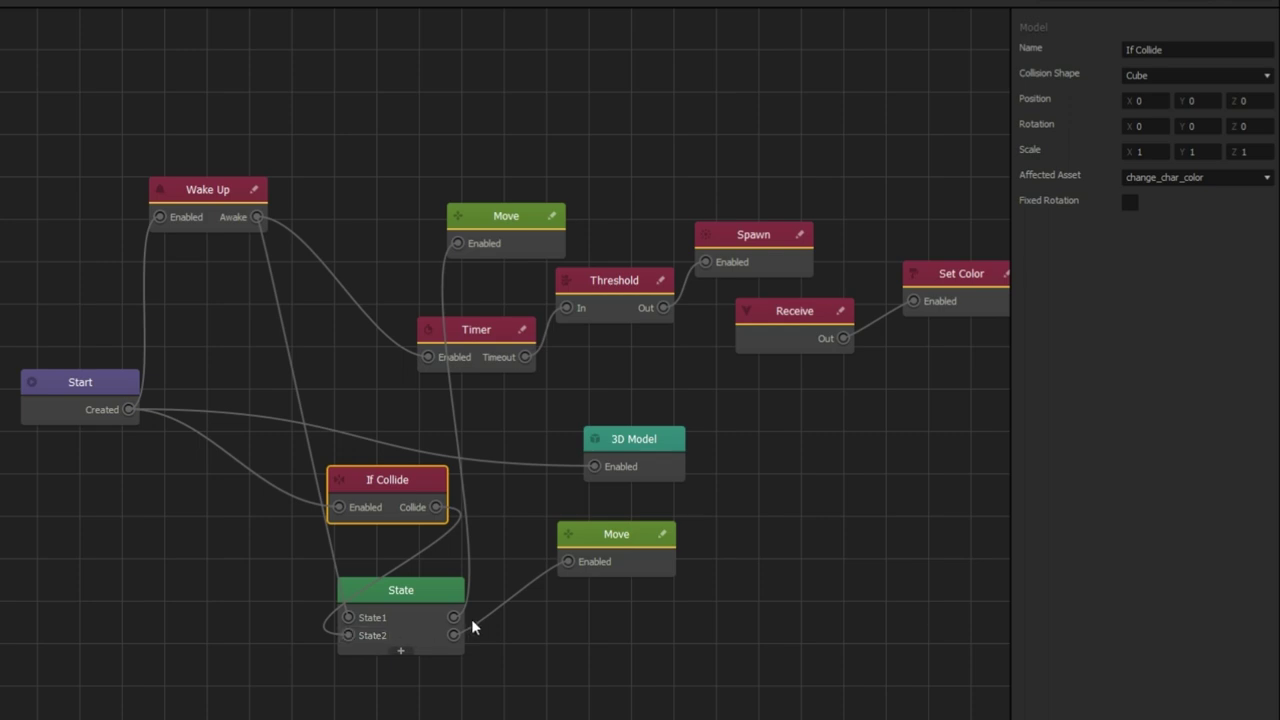
{"action": "left_click", "coordinate": [614, 540]}
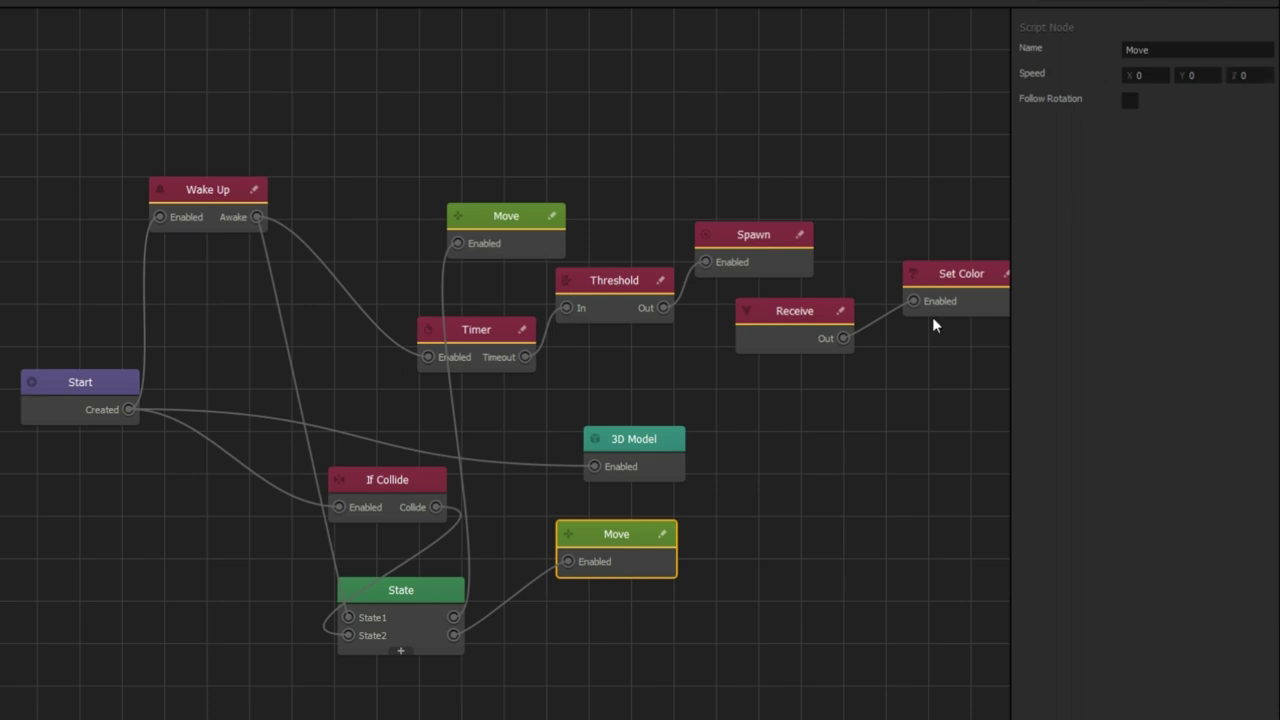
{"action": "left_click", "coordinate": [215, 190]}
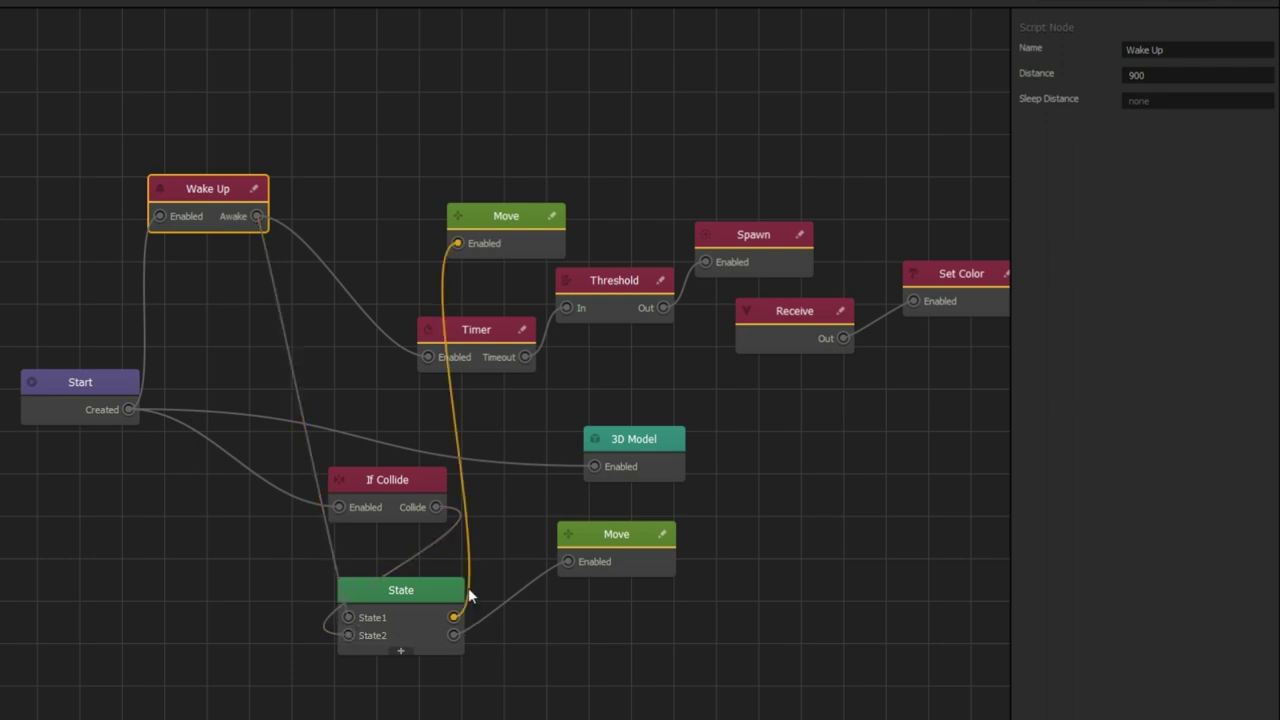
{"action": "left_click", "coordinate": [502, 220]}
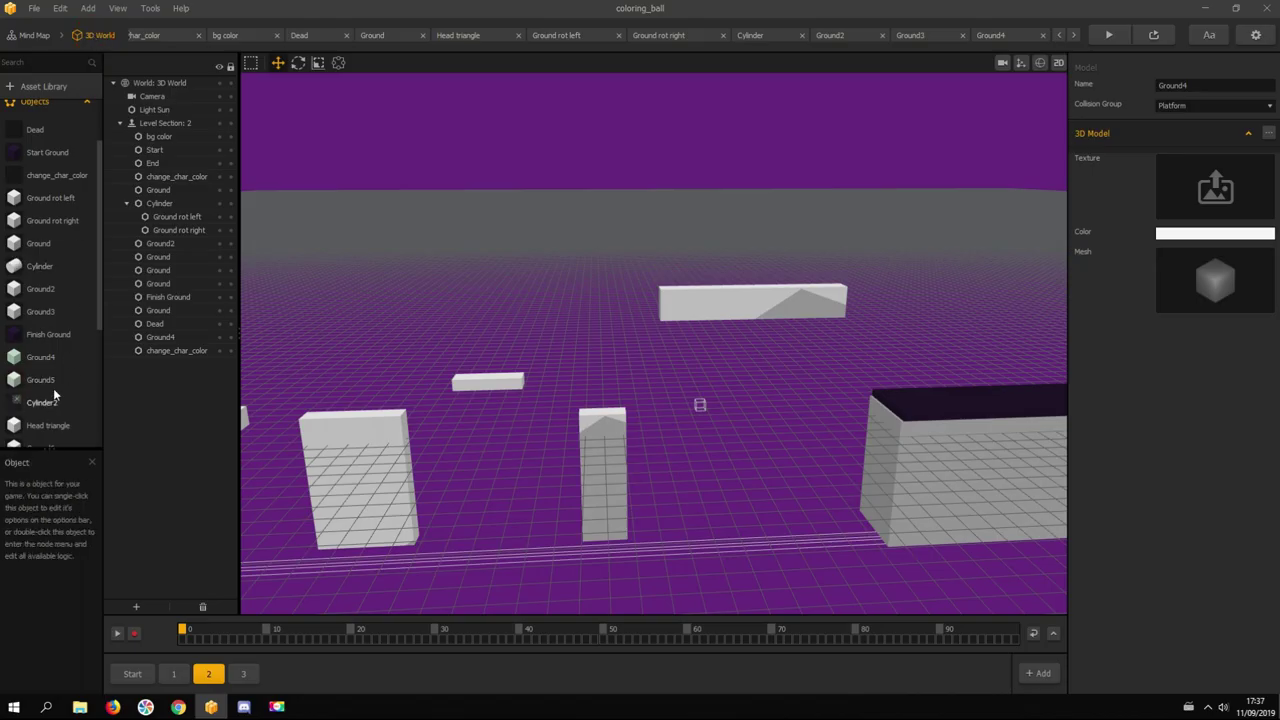
{"action": "double_click", "coordinate": [45, 401]}
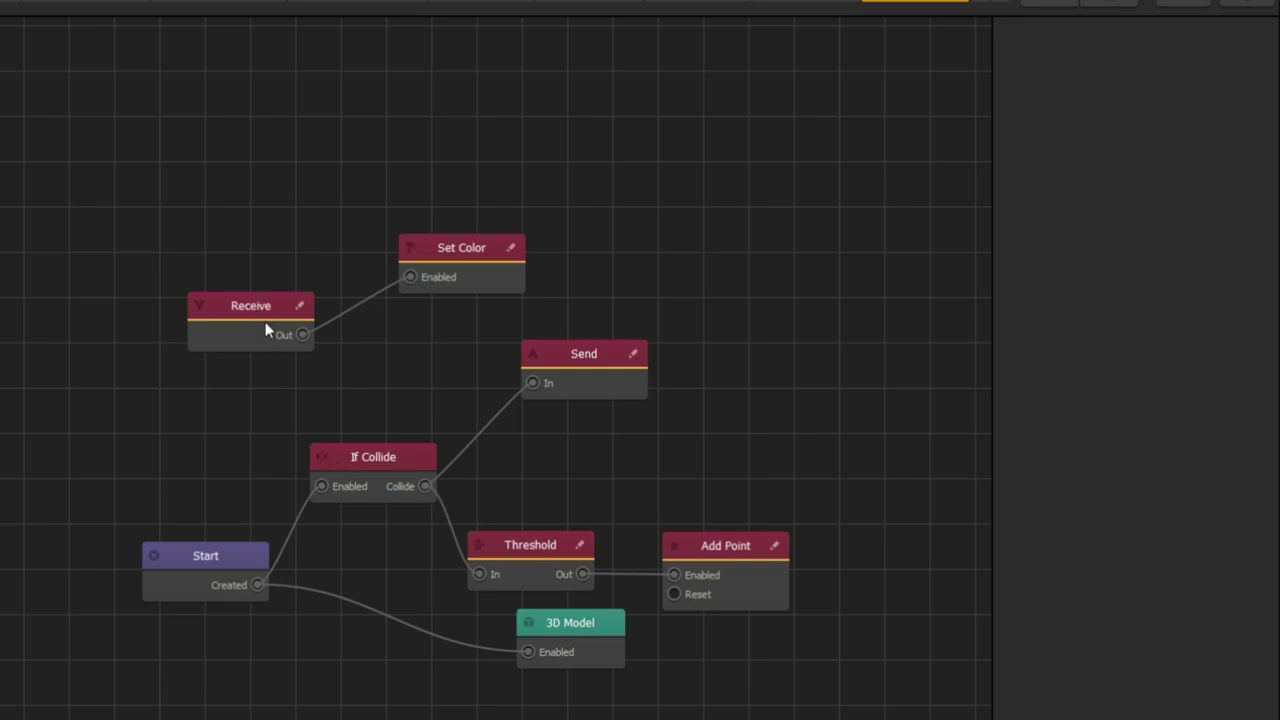
{"action": "left_click", "coordinate": [363, 458]}
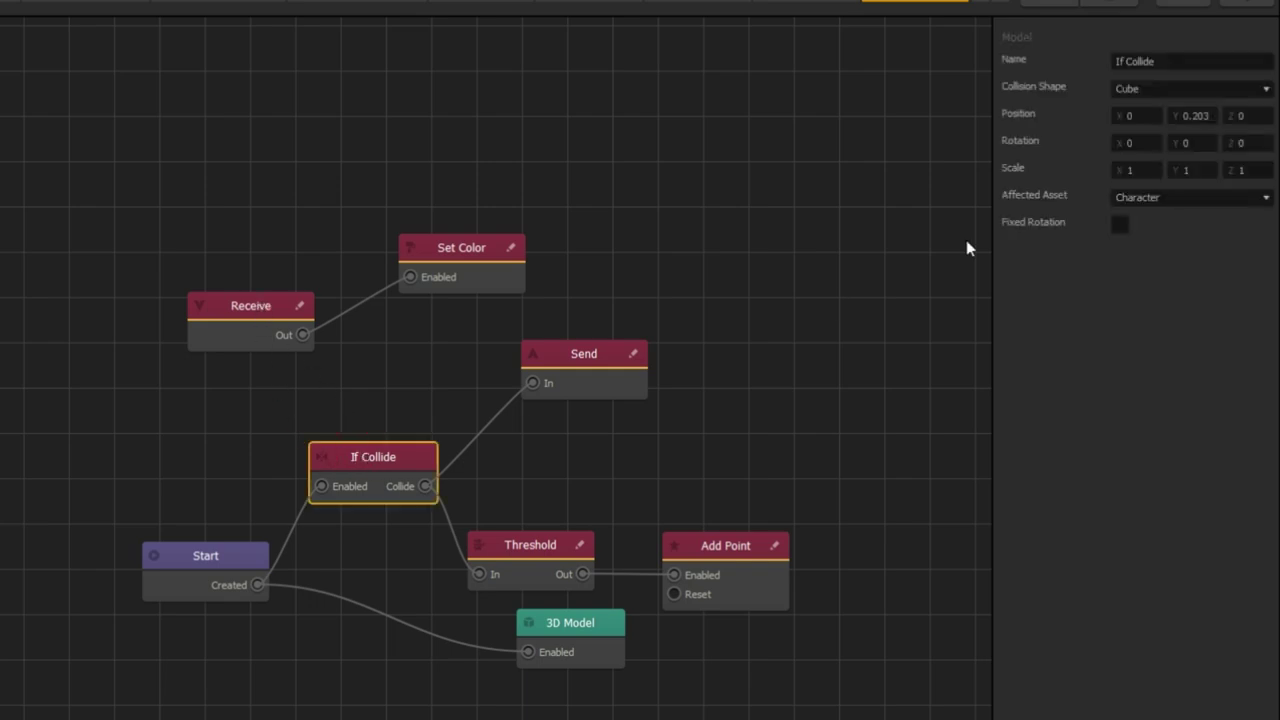
{"action": "left_click", "coordinate": [588, 360]}
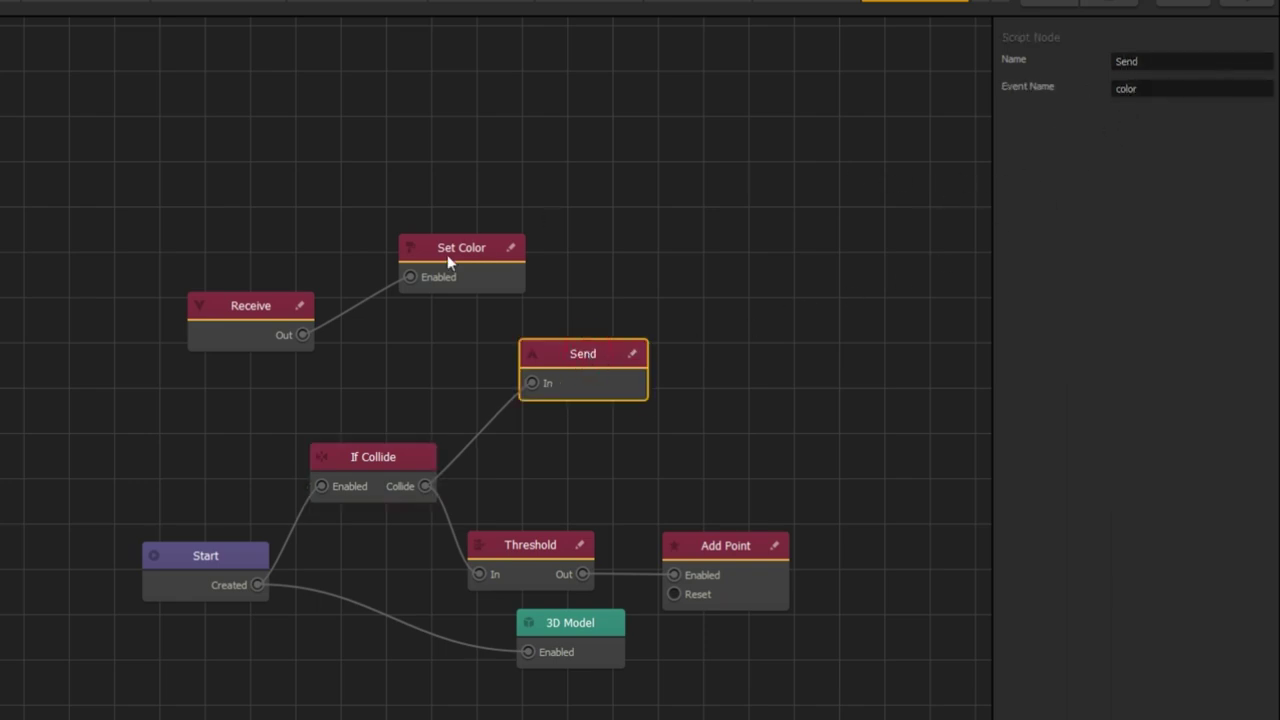
{"action": "left_click", "coordinate": [260, 306]}
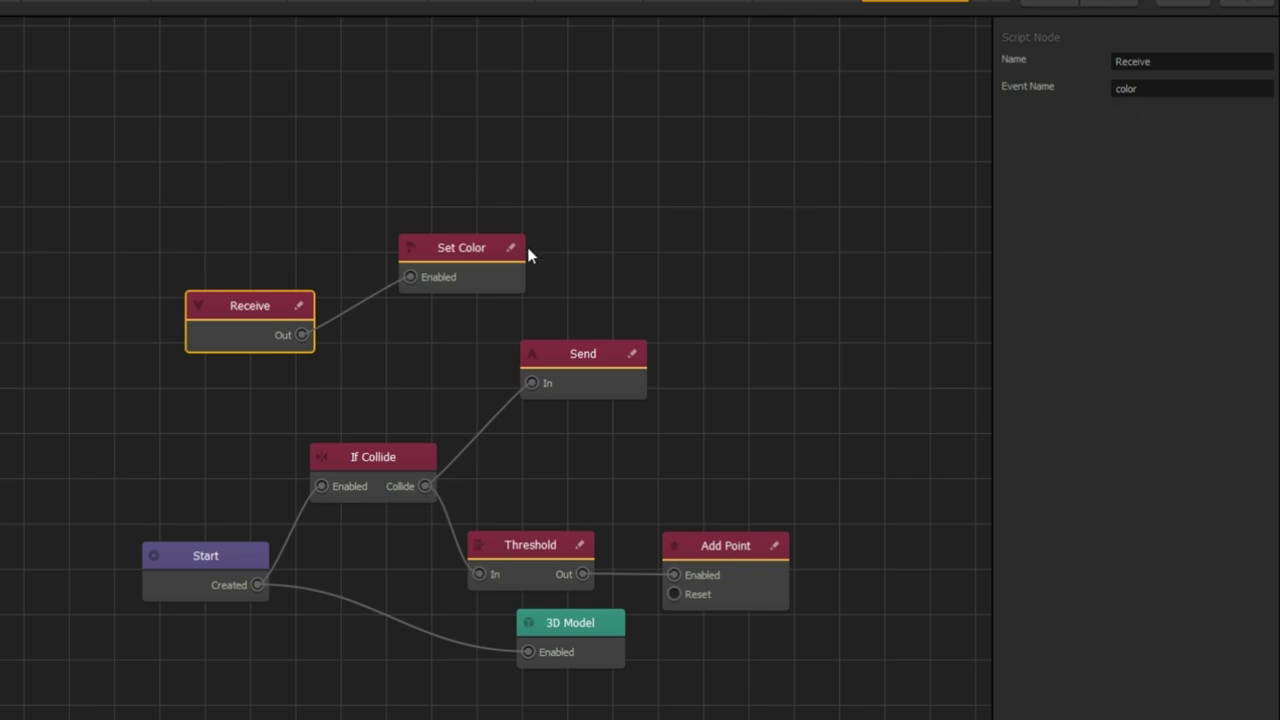
{"action": "left_click", "coordinate": [461, 251]}
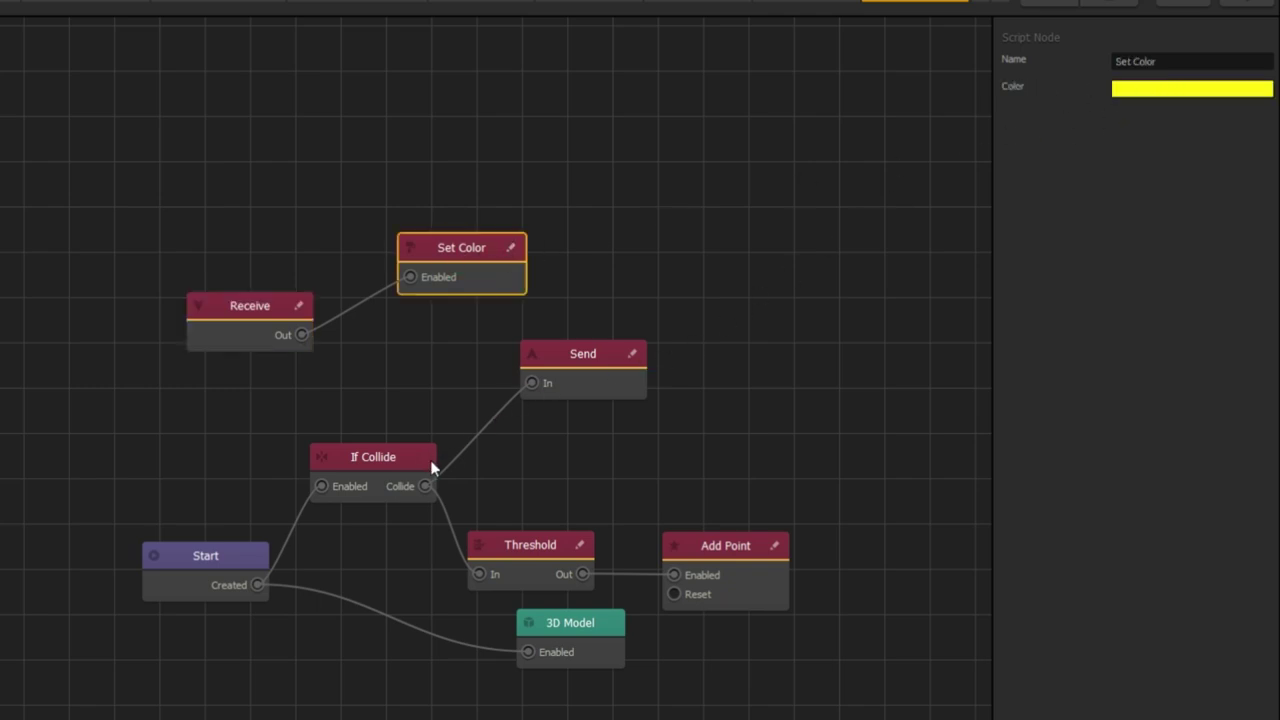
{"action": "left_click", "coordinate": [522, 552]}
{"action": "left_click", "coordinate": [757, 553]}
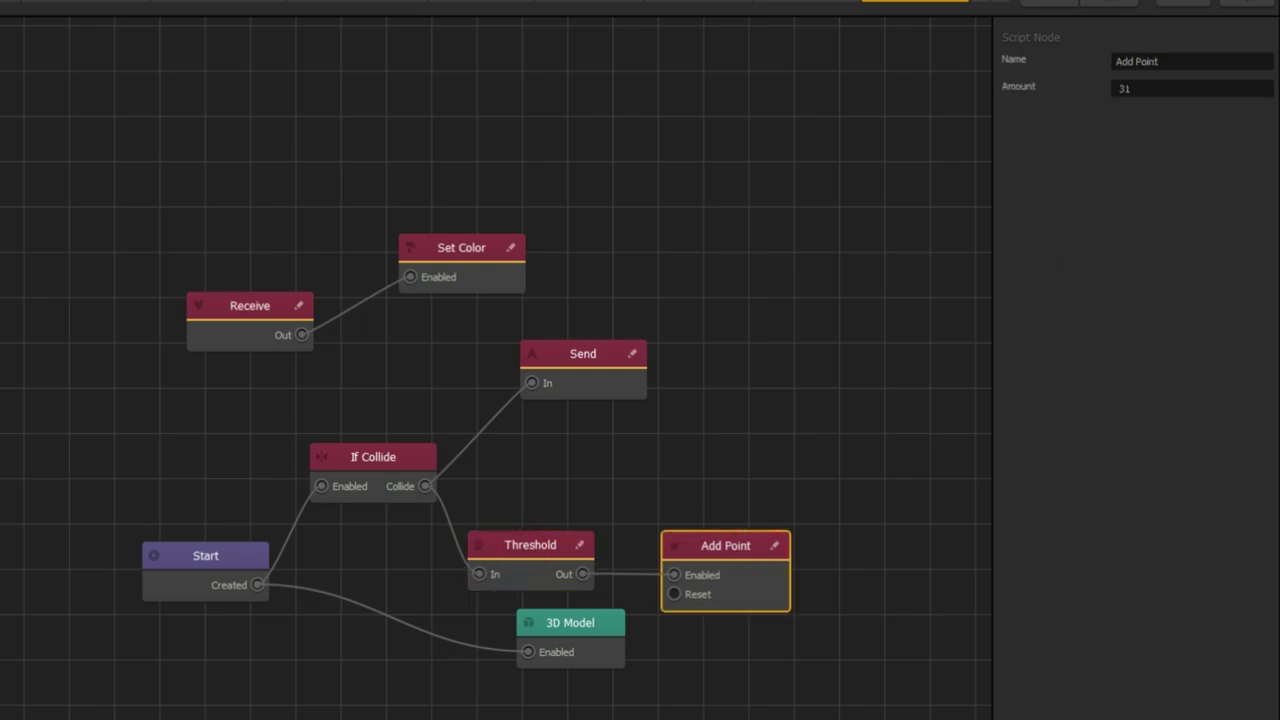
{"action": "left_click", "coordinate": [97, 35]}
{"action": "scroll", "coordinate": [80, 194], "scroll_direction": "down", "scroll_amount": 3}
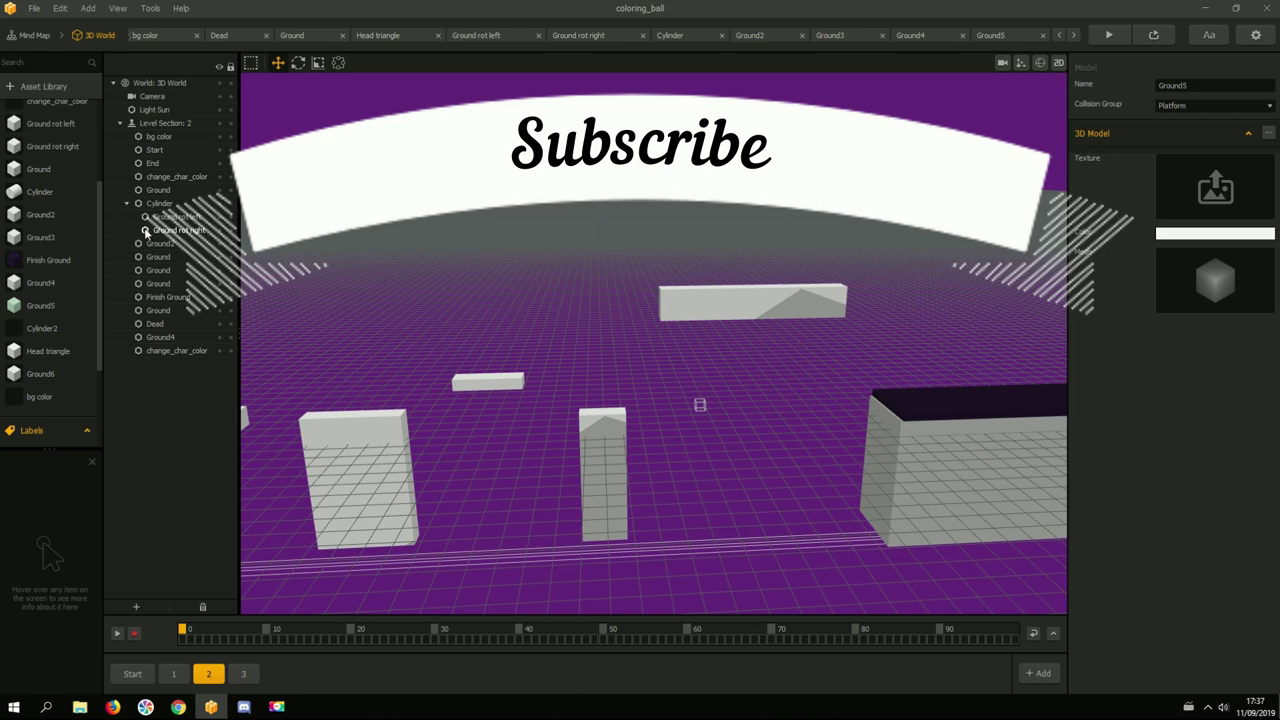
Step: Open Finish Ground's node logic and check its Set Color node
{"action": "scroll", "coordinate": [80, 245], "scroll_direction": "up", "scroll_amount": 2}
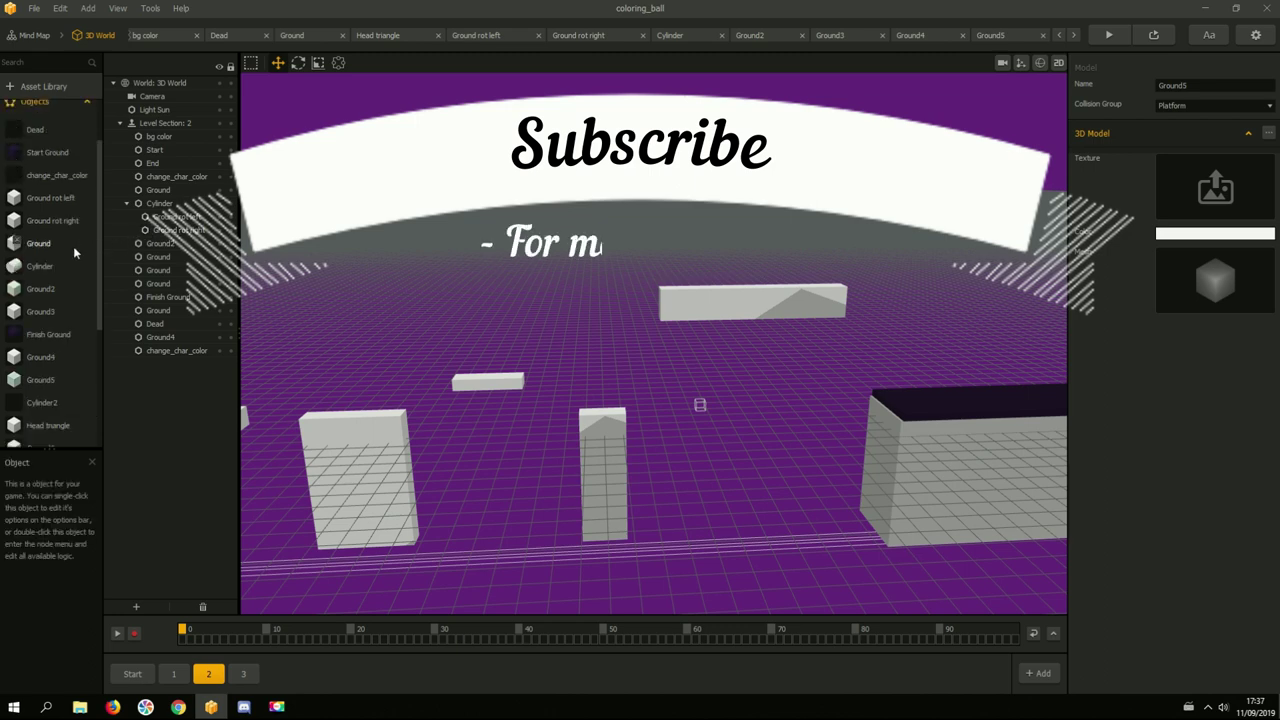
{"action": "double_click", "coordinate": [60, 334]}
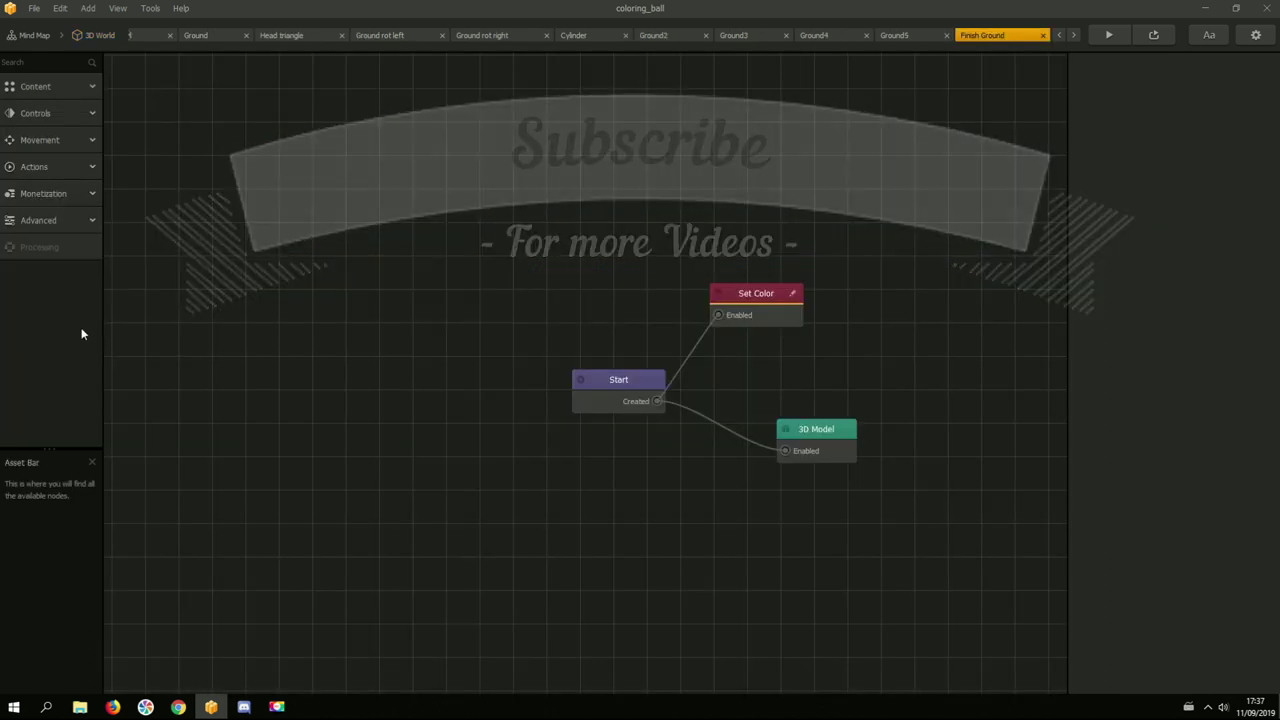
{"action": "left_click", "coordinate": [758, 294]}
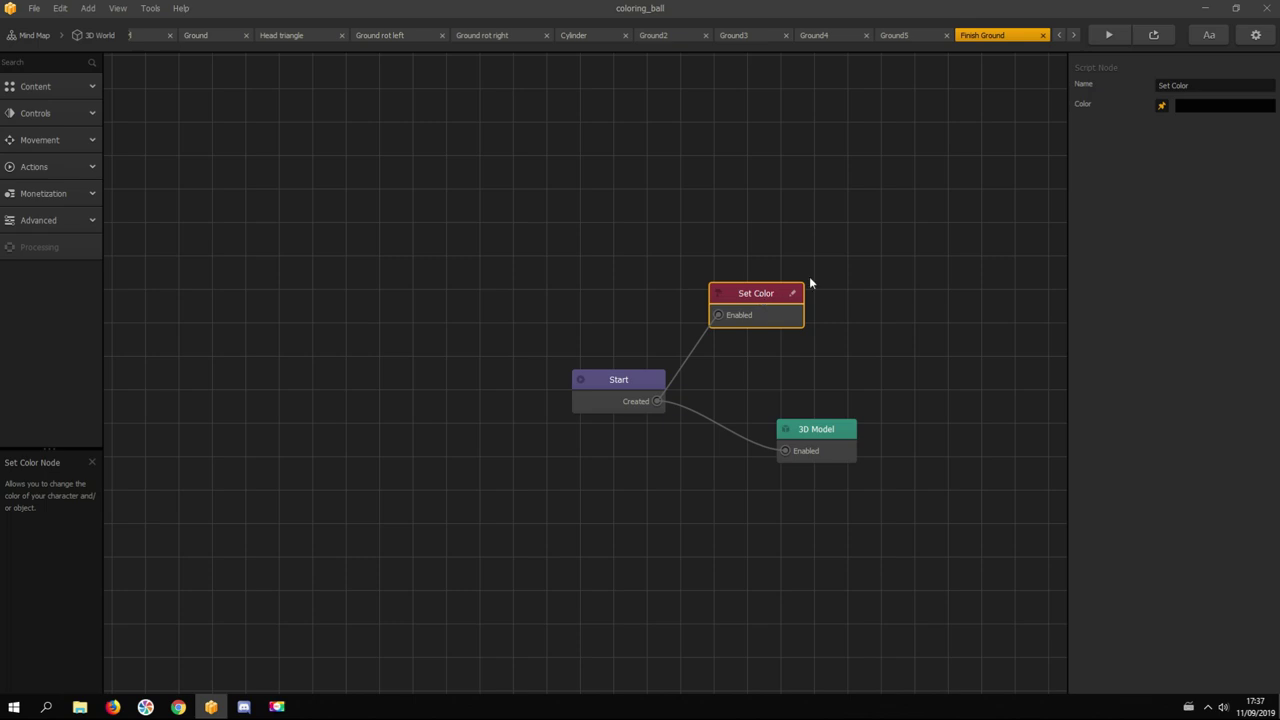
{"action": "left_click", "coordinate": [894, 271]}
Step: Back in 3D World, switch to level section 3 and open Cylinder2's logic (Rotate Z speed 45)
{"action": "left_click", "coordinate": [90, 38]}
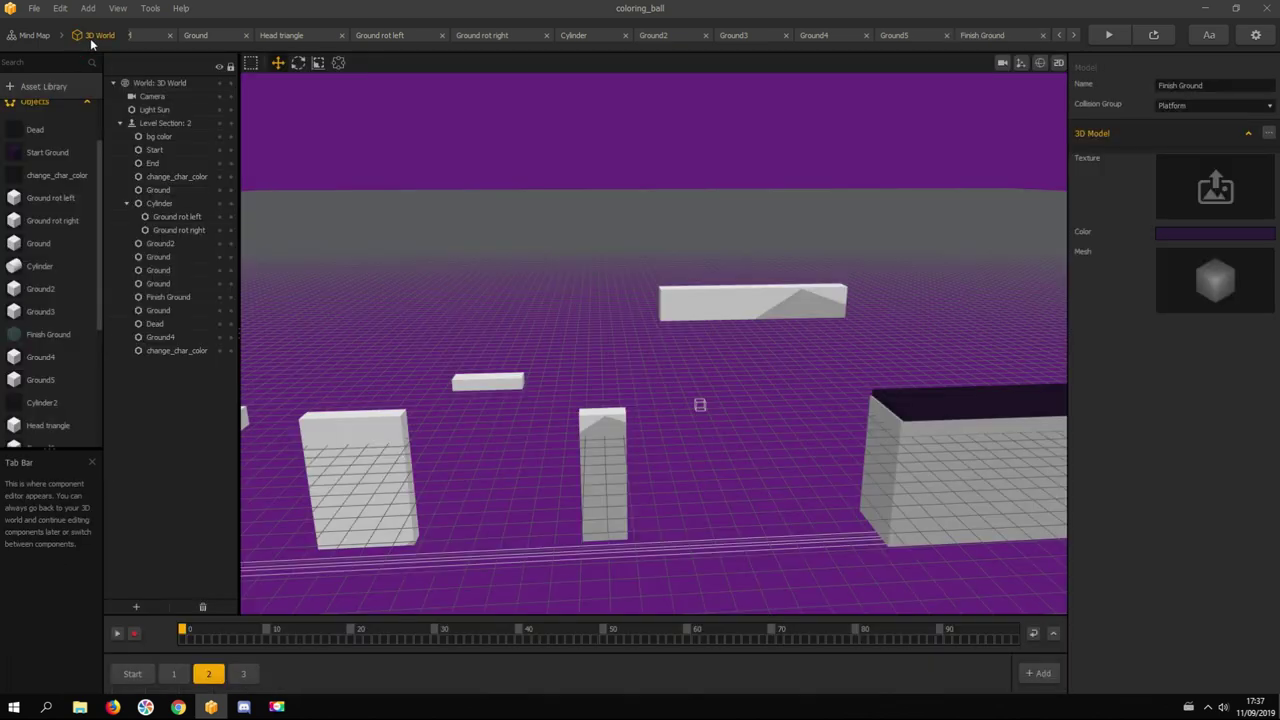
{"action": "left_click", "coordinate": [243, 673]}
{"action": "right_click_drag", "start_coordinate": [437, 521], "coordinate": [480, 393]}
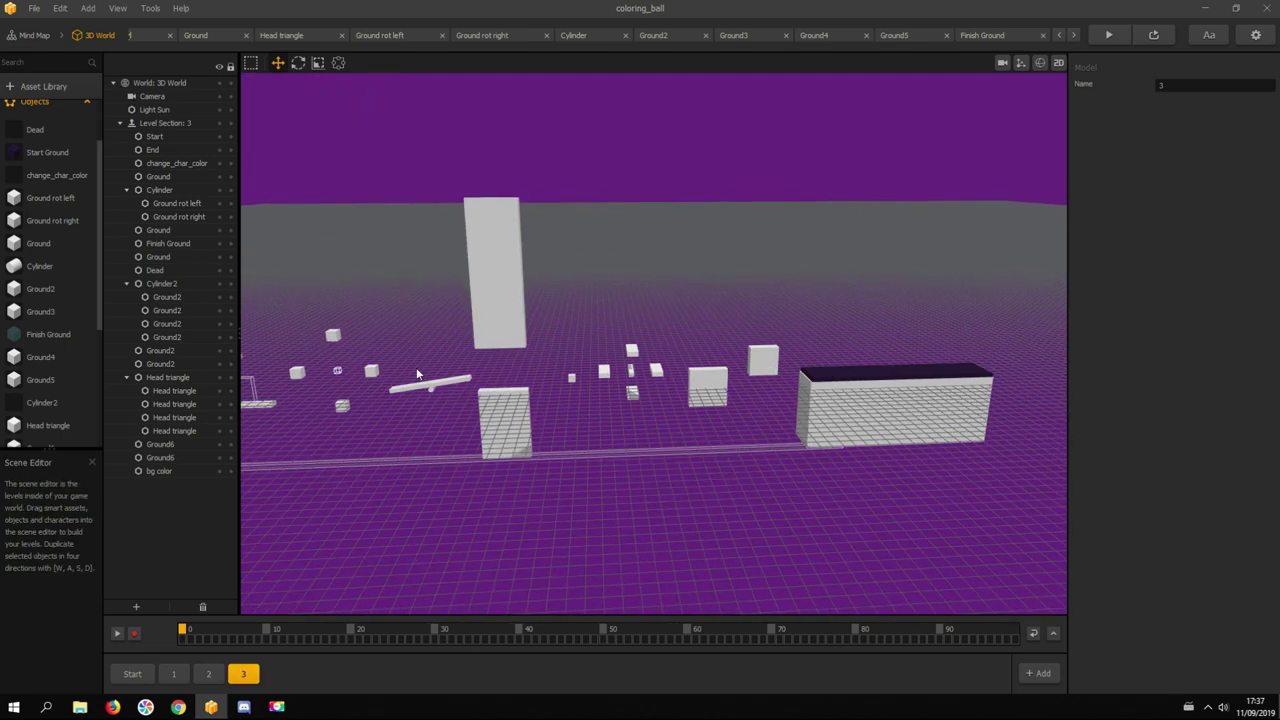
{"action": "key", "text": "space"}
{"action": "left_click_drag", "start_coordinate": [480, 393], "coordinate": [564, 394]}
{"action": "key", "text": "space"}
{"action": "left_click", "coordinate": [572, 385]}
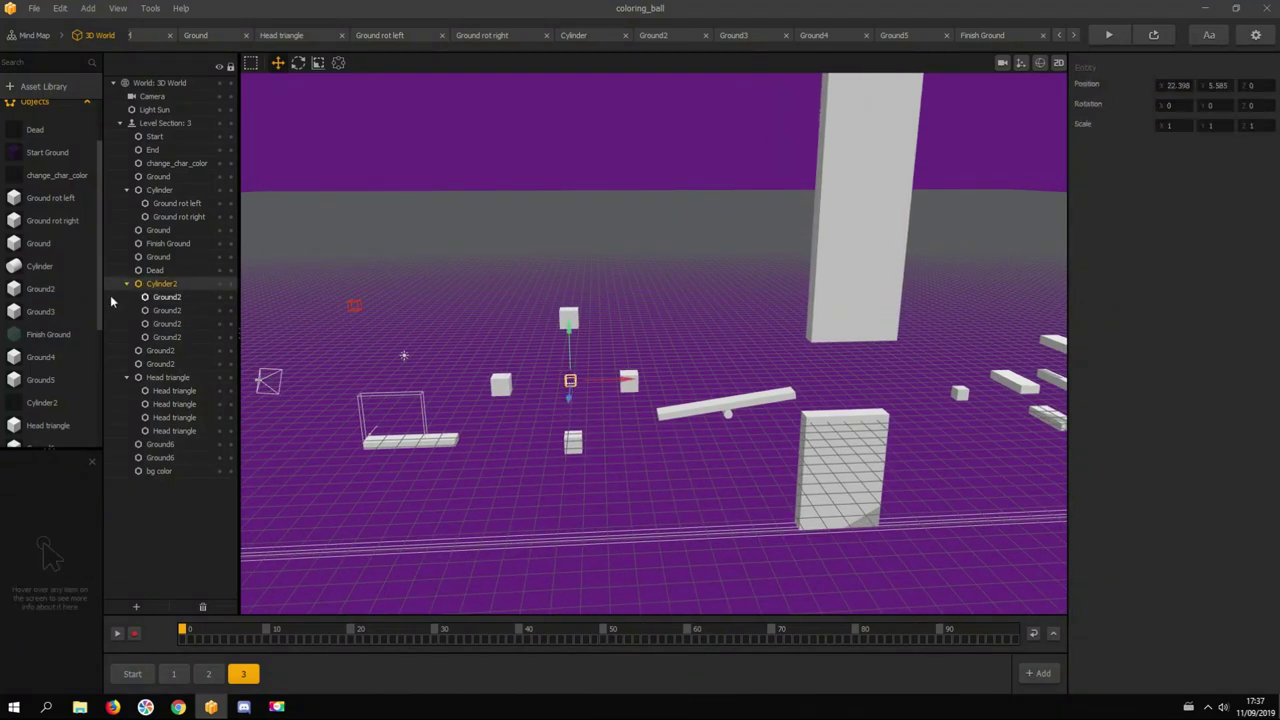
{"action": "double_click", "coordinate": [42, 403]}
{"action": "left_click", "coordinate": [468, 420]}
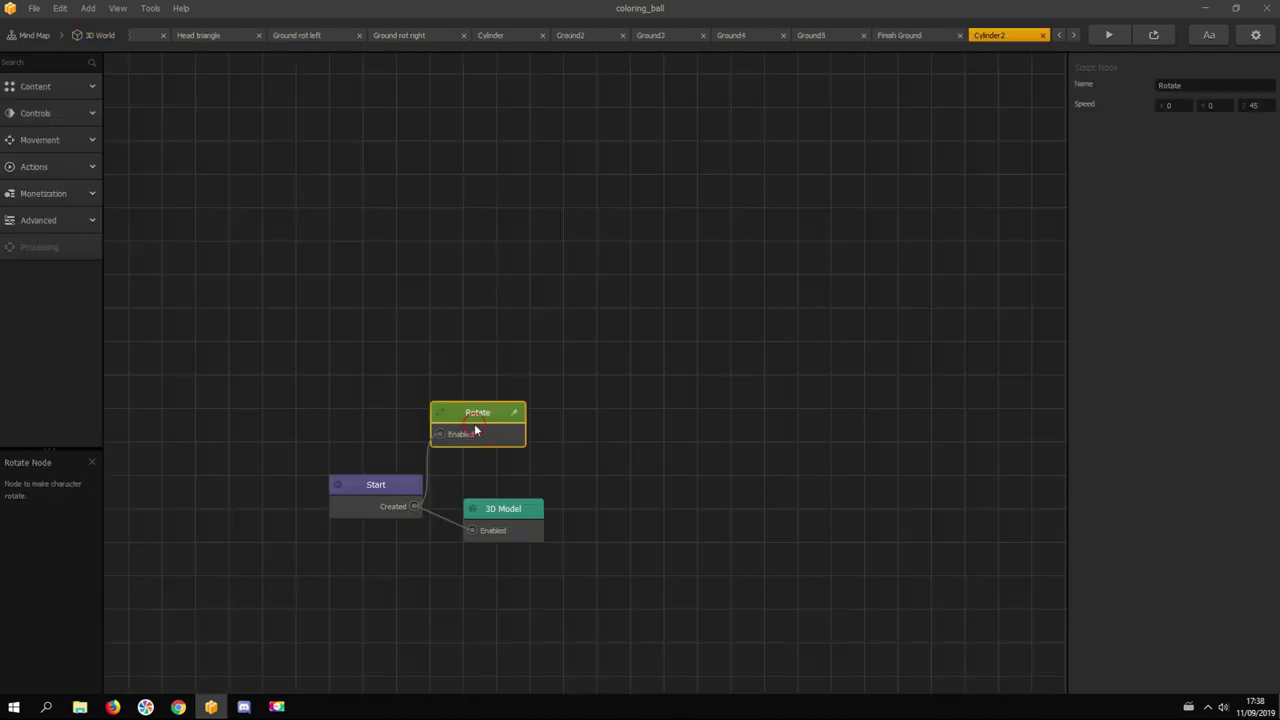
{"action": "left_click", "coordinate": [381, 486]}
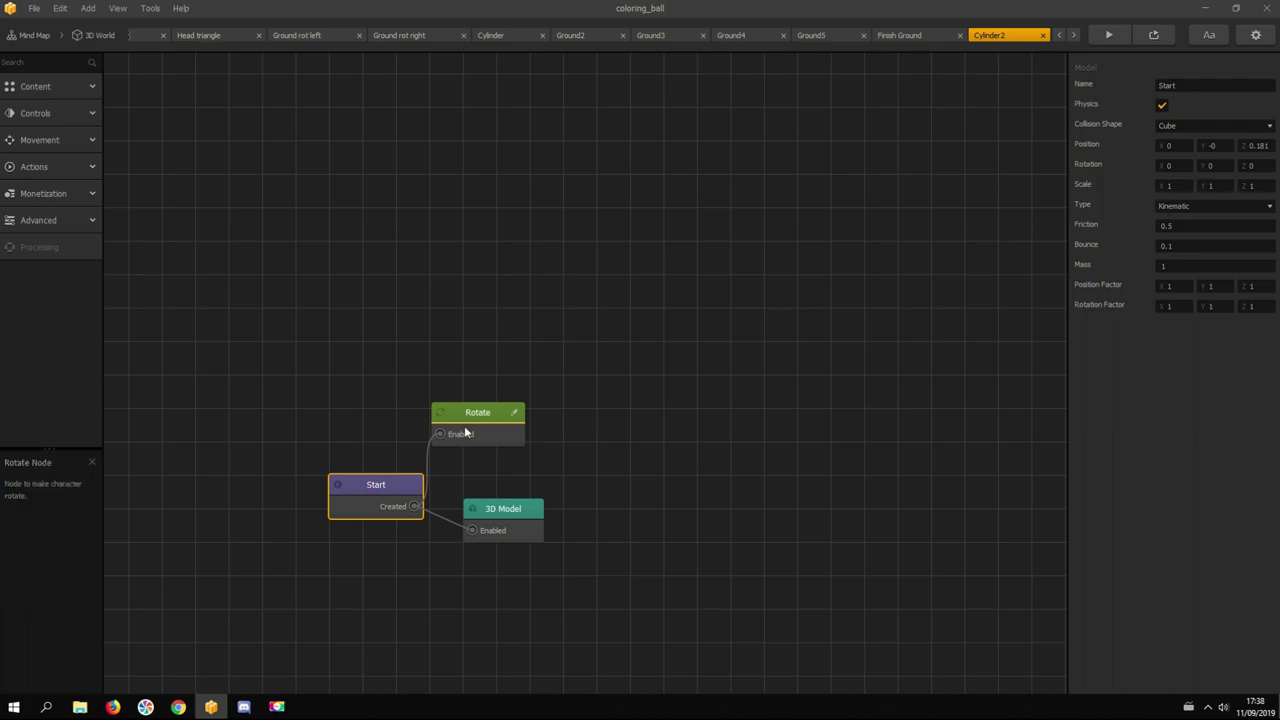
{"action": "left_click", "coordinate": [506, 431]}
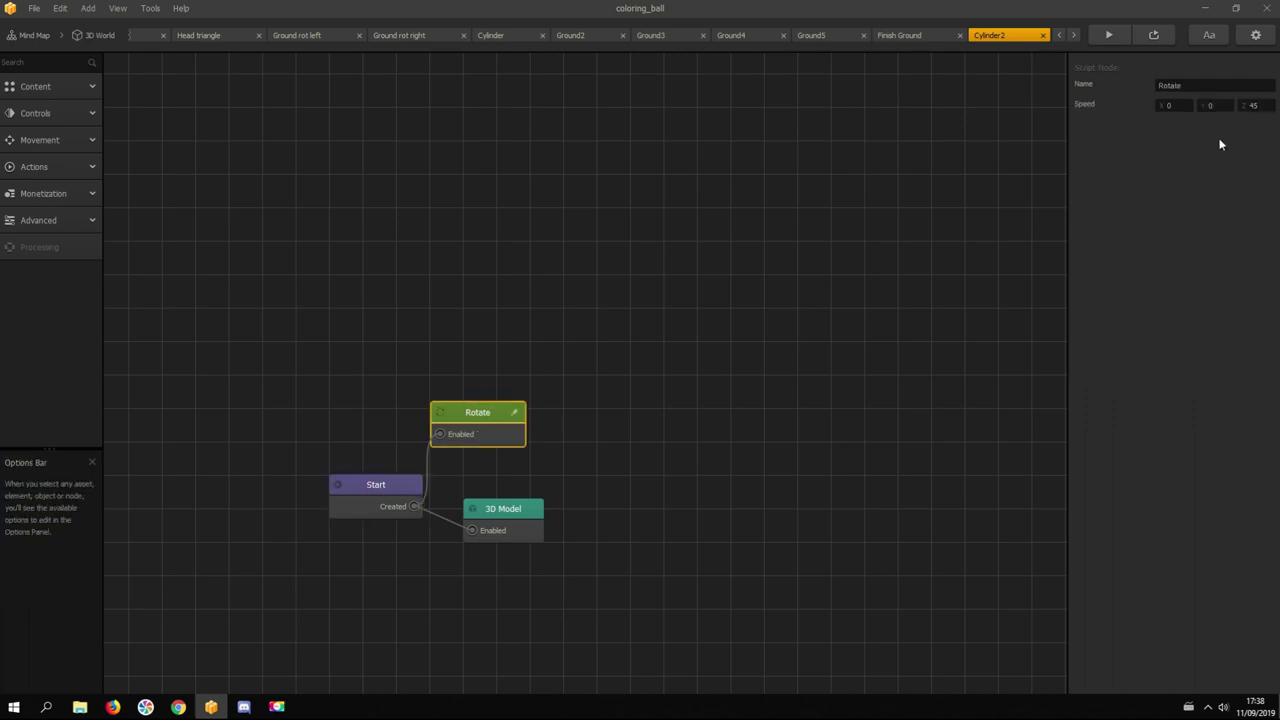
{"action": "left_click", "coordinate": [95, 36]}
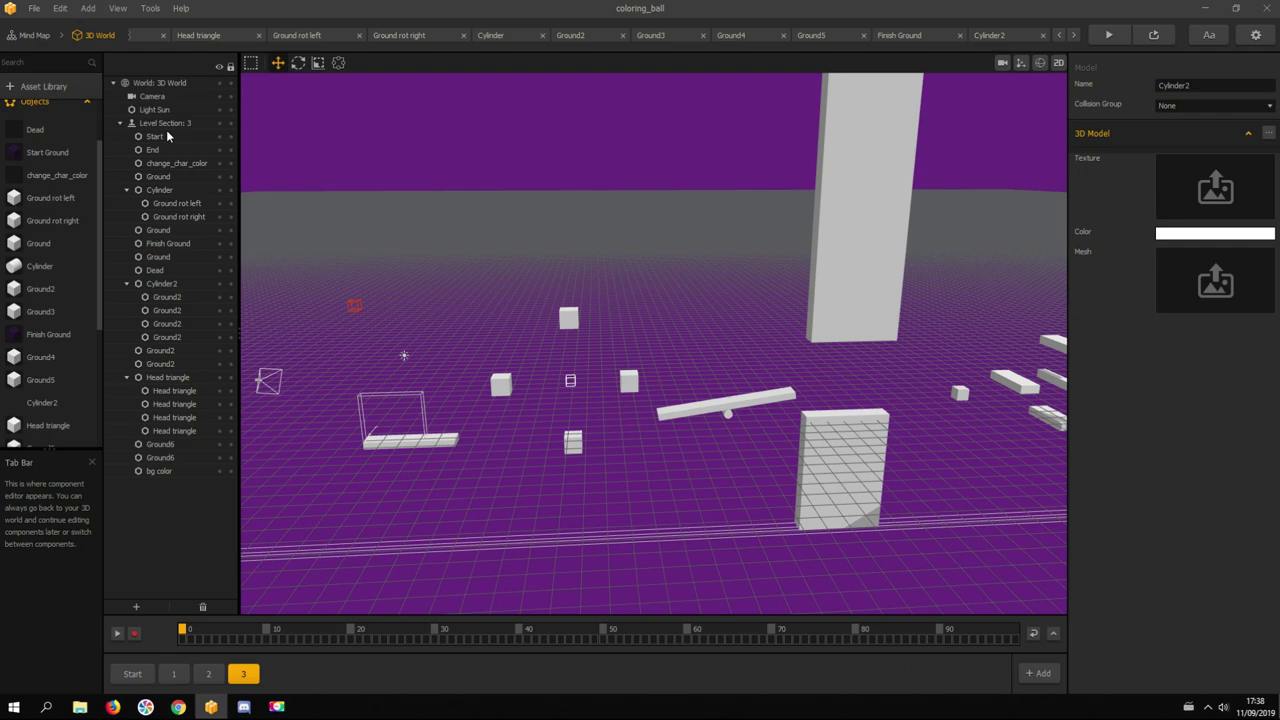
{"action": "left_click", "coordinate": [569, 384]}
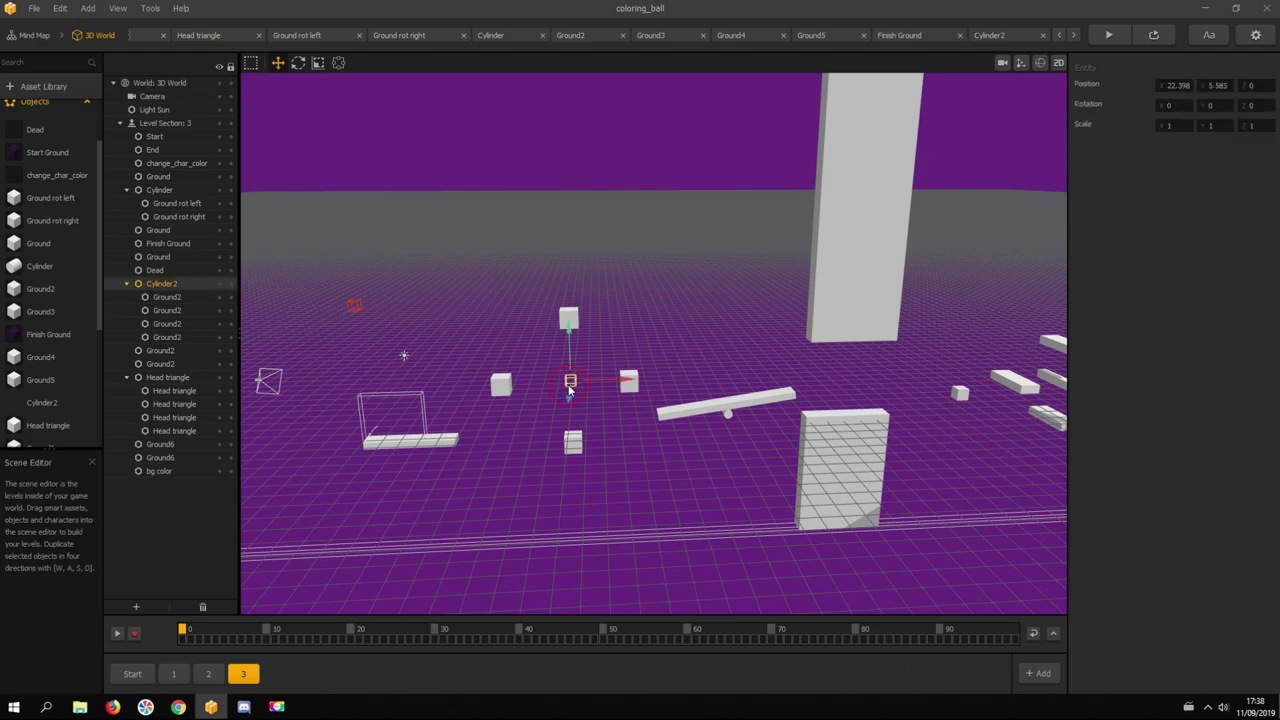
{"action": "left_click", "coordinate": [627, 384]}
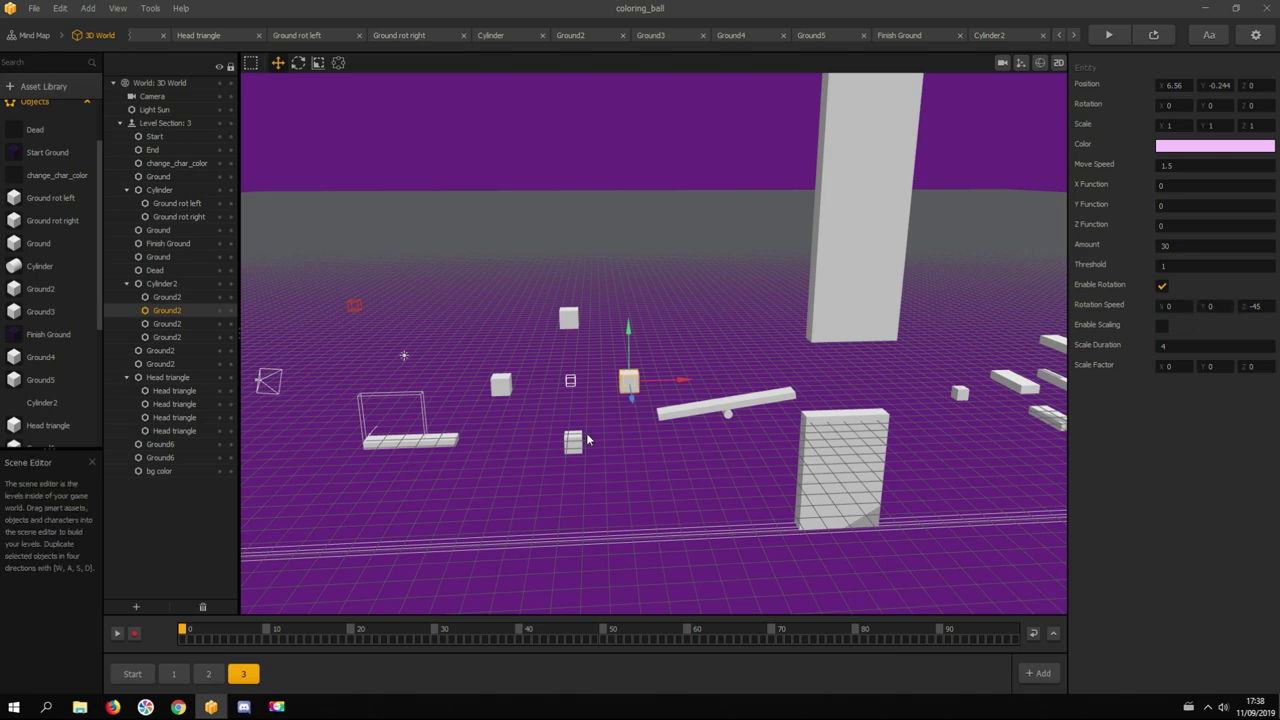
{"action": "left_click", "coordinate": [573, 450]}
{"action": "left_click", "coordinate": [503, 386]}
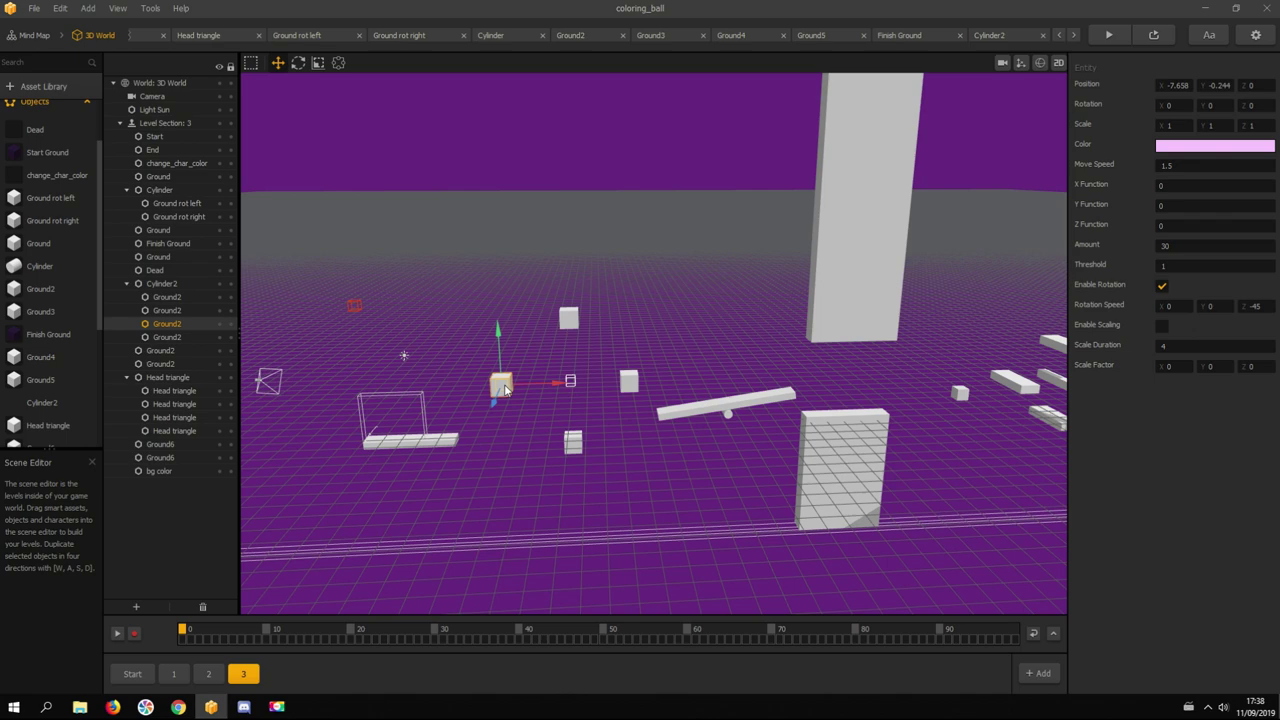
{"action": "left_click", "coordinate": [569, 319]}
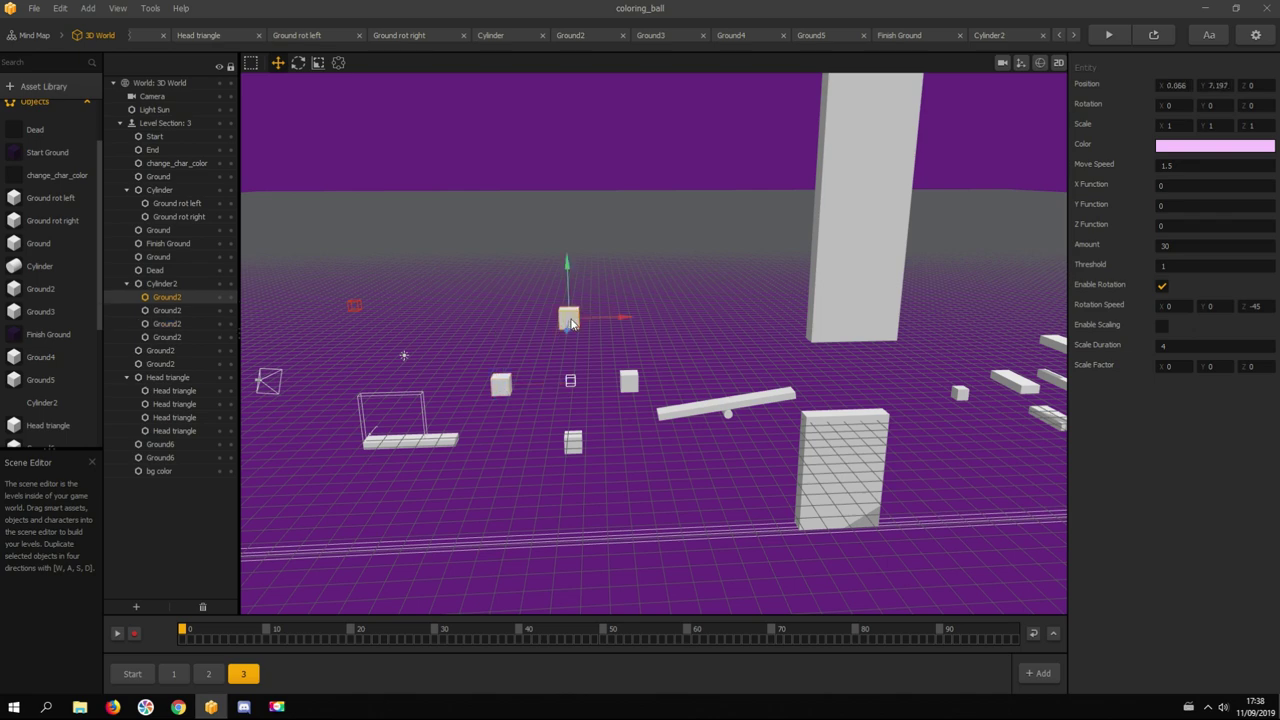
{"action": "left_click", "coordinate": [857, 275]}
{"action": "left_click_drag", "start_coordinate": [769, 294], "coordinate": [423, 374]}
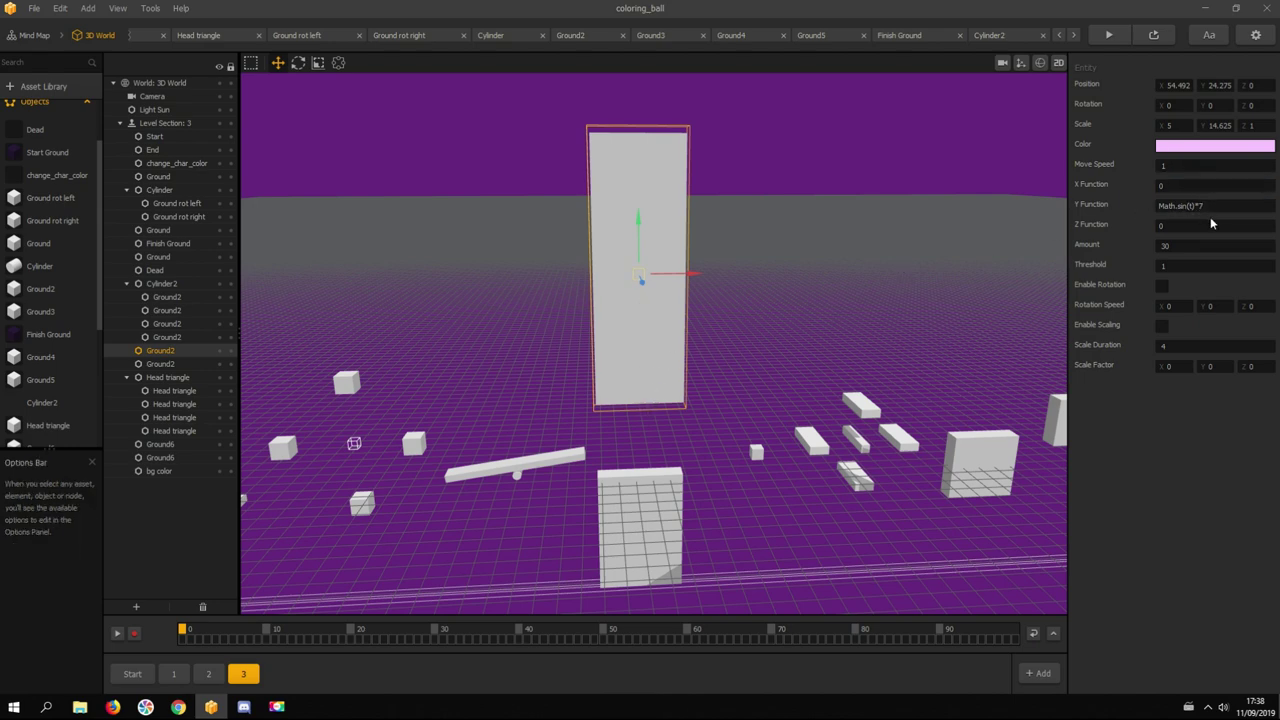
{"action": "left_click_drag", "start_coordinate": [810, 360], "coordinate": [571, 254]}
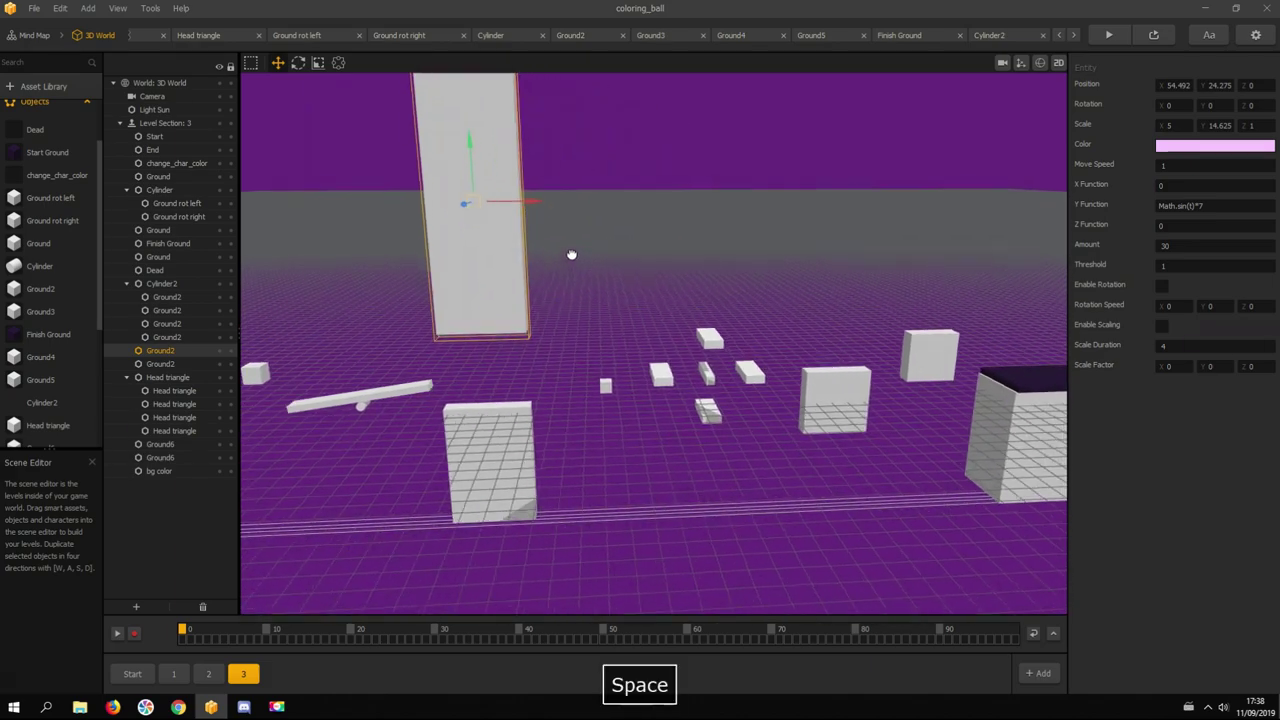
{"action": "left_click", "coordinate": [597, 378]}
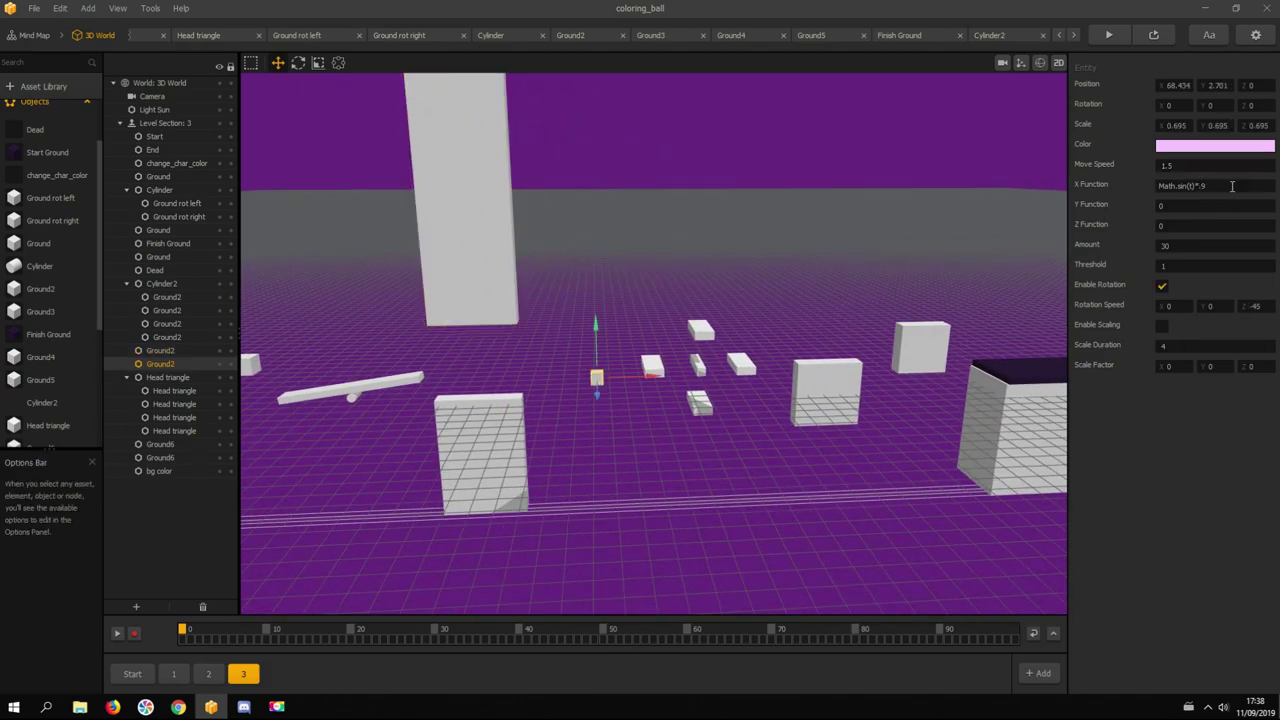
{"action": "scroll", "coordinate": [778, 329], "scroll_direction": "up", "scroll_amount": 3}
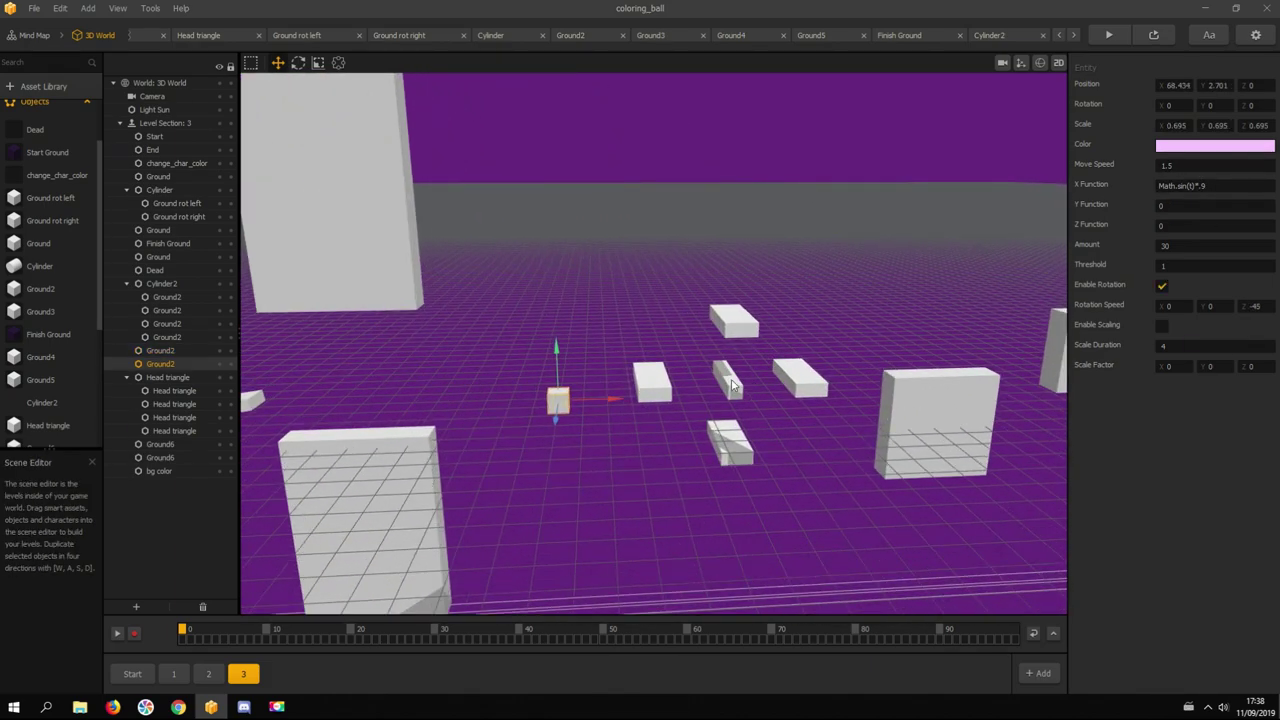
{"action": "left_click", "coordinate": [733, 384]}
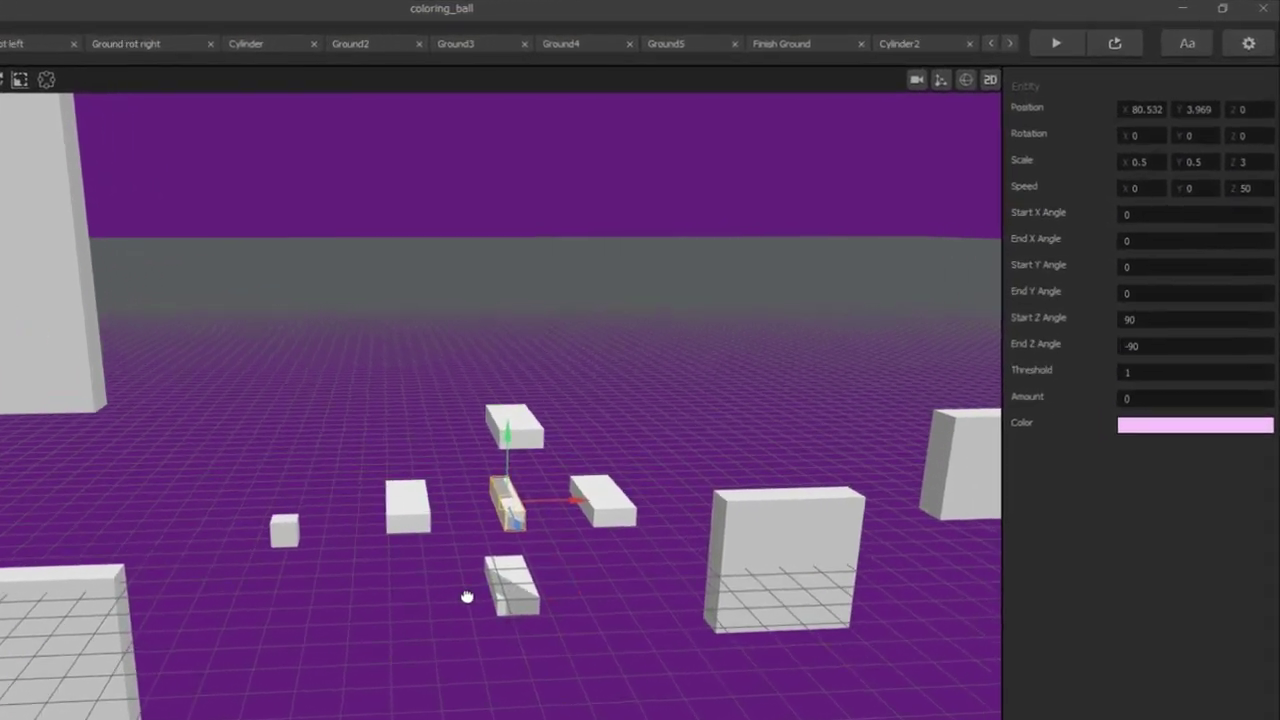
{"action": "left_click_drag", "start_coordinate": [466, 597], "coordinate": [435, 608]}
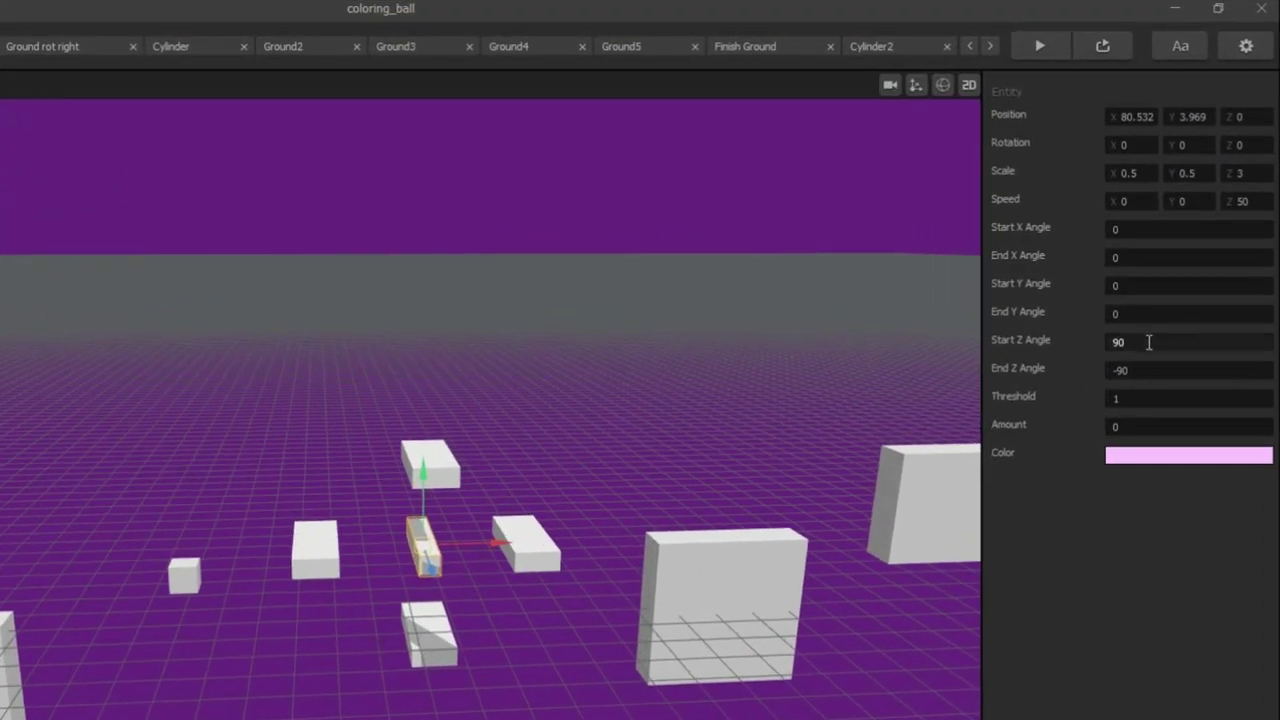
{"action": "left_click", "coordinate": [1160, 368]}
{"action": "left_click", "coordinate": [535, 560]}
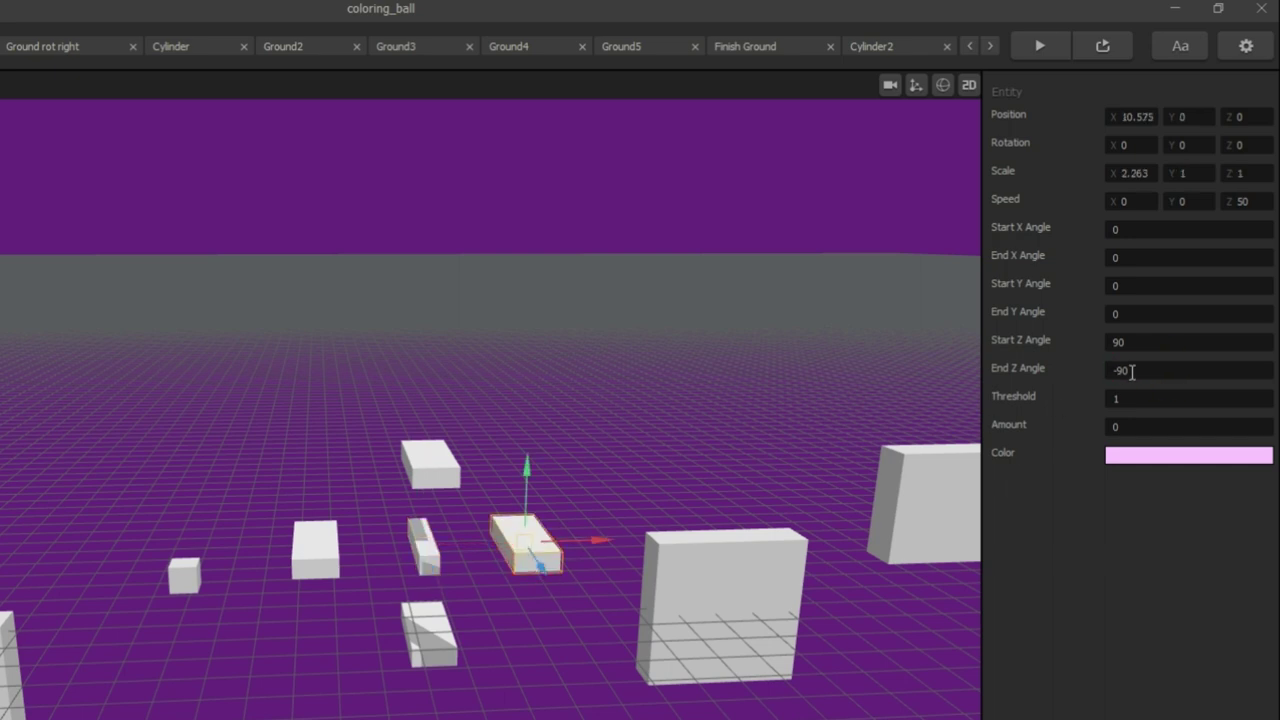
{"action": "left_click", "coordinate": [425, 472]}
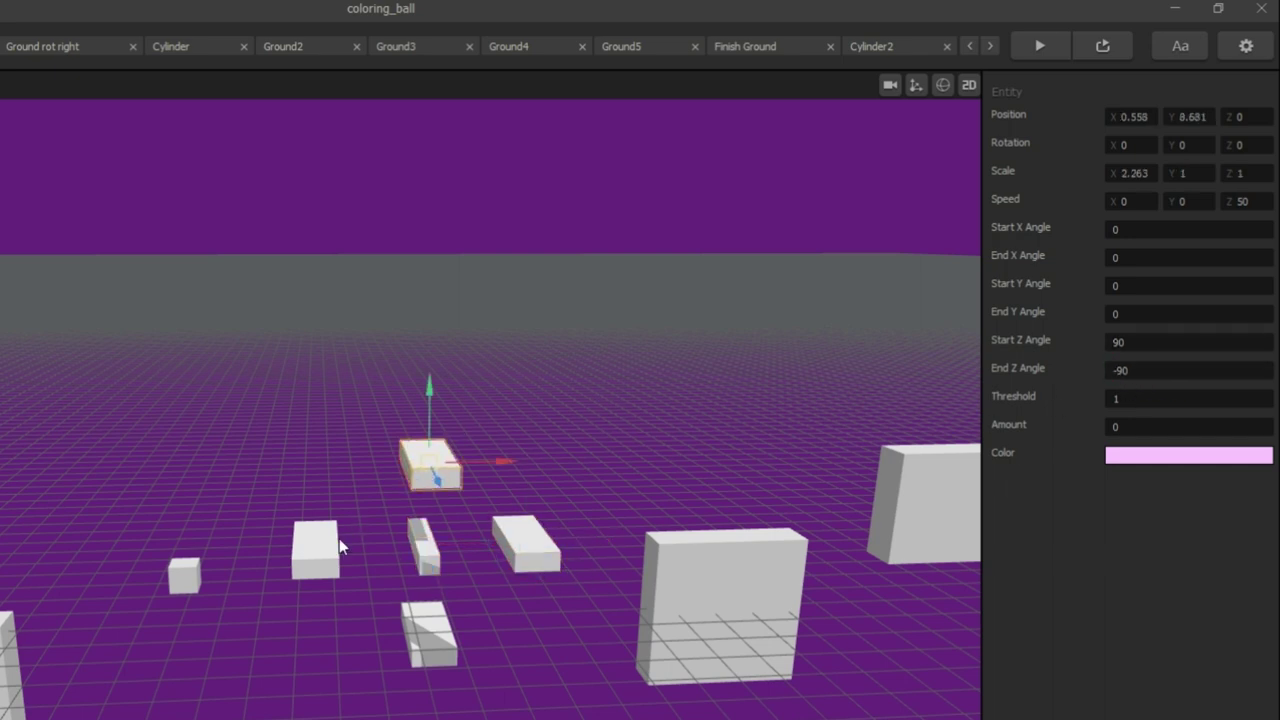
{"action": "left_click", "coordinate": [315, 552]}
{"action": "left_click", "coordinate": [420, 640]}
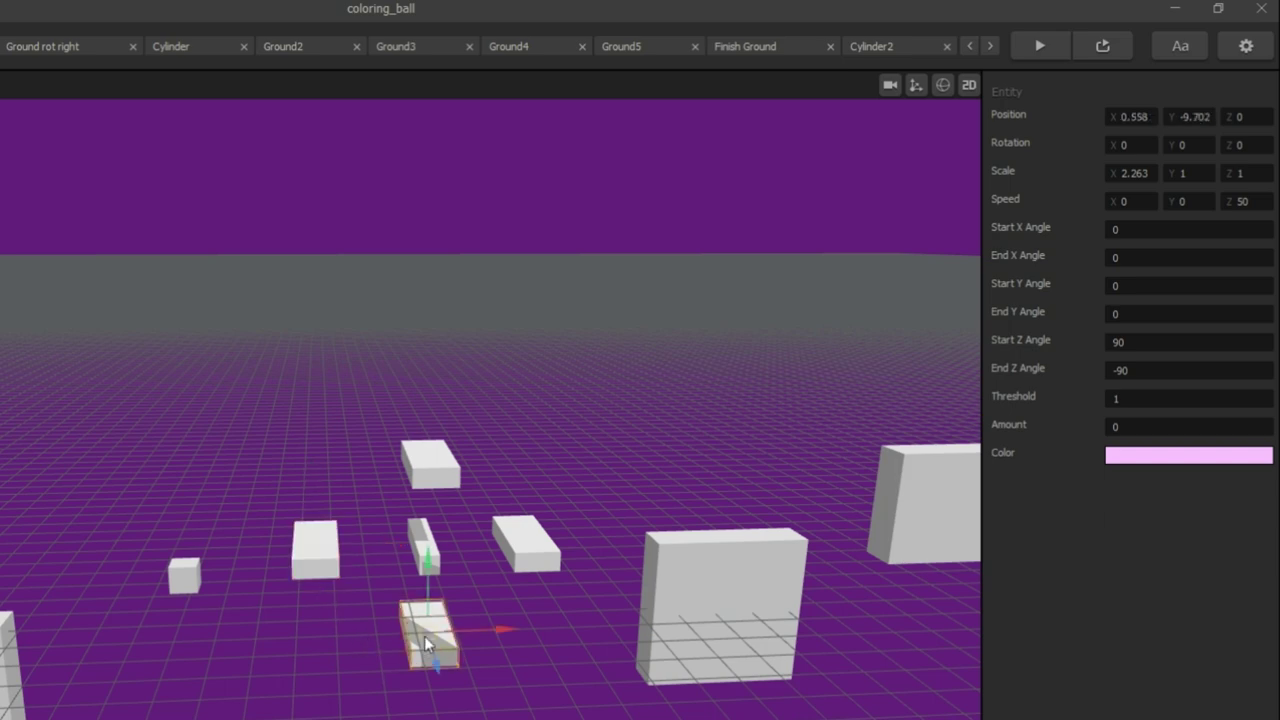
{"action": "left_click", "coordinate": [525, 543]}
{"action": "left_click", "coordinate": [315, 550]}
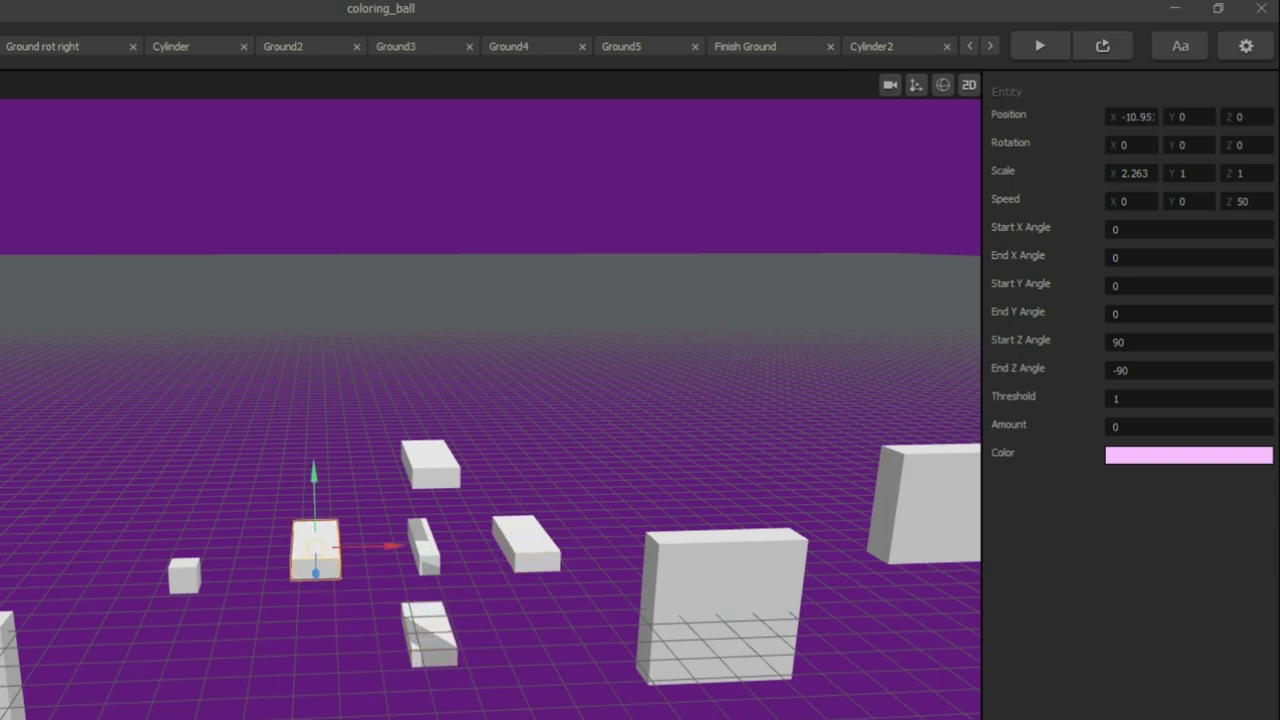
{"action": "left_click", "coordinate": [428, 635]}
{"action": "left_click", "coordinate": [430, 463]}
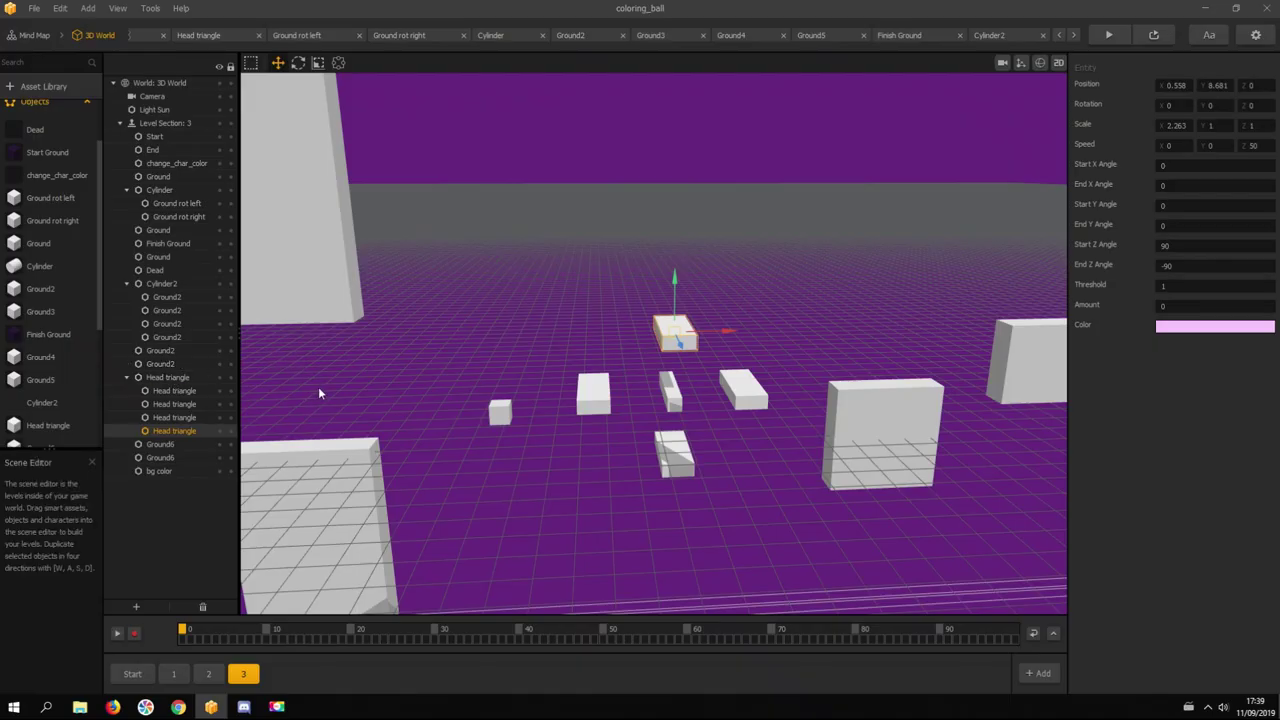
{"action": "key", "text": "space"}
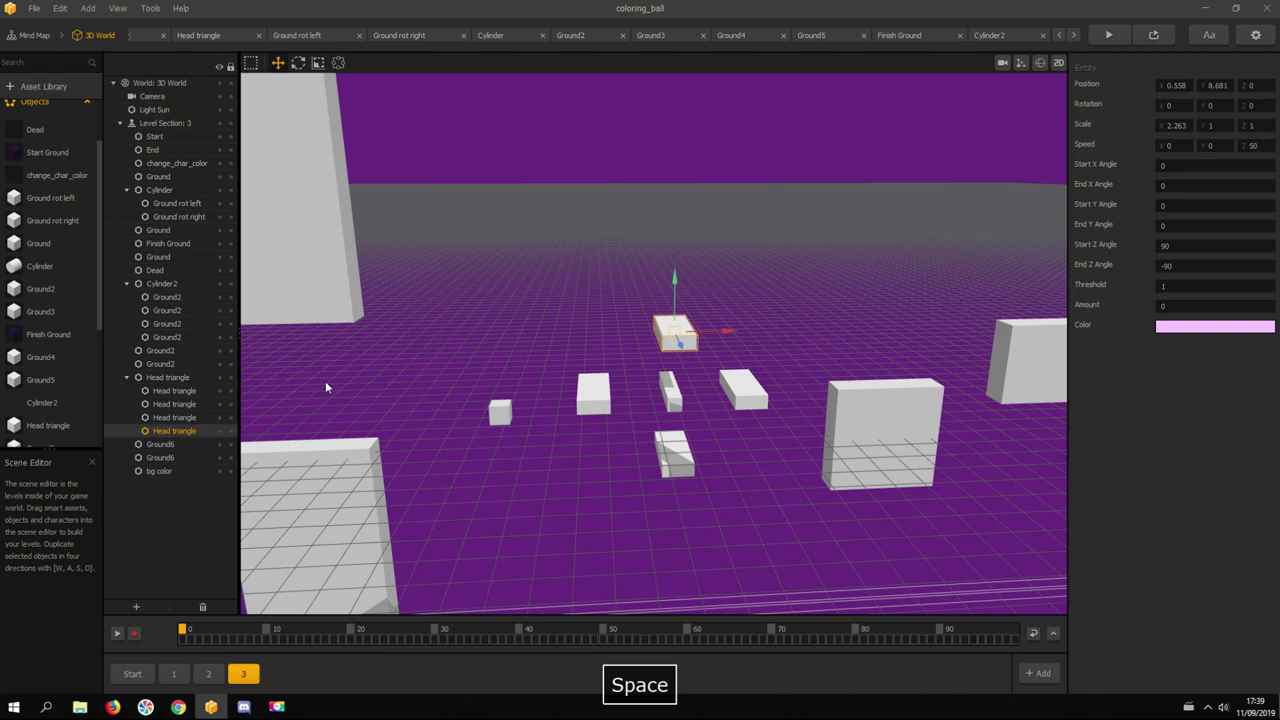
{"action": "left_click_drag", "start_coordinate": [349, 380], "coordinate": [634, 416]}
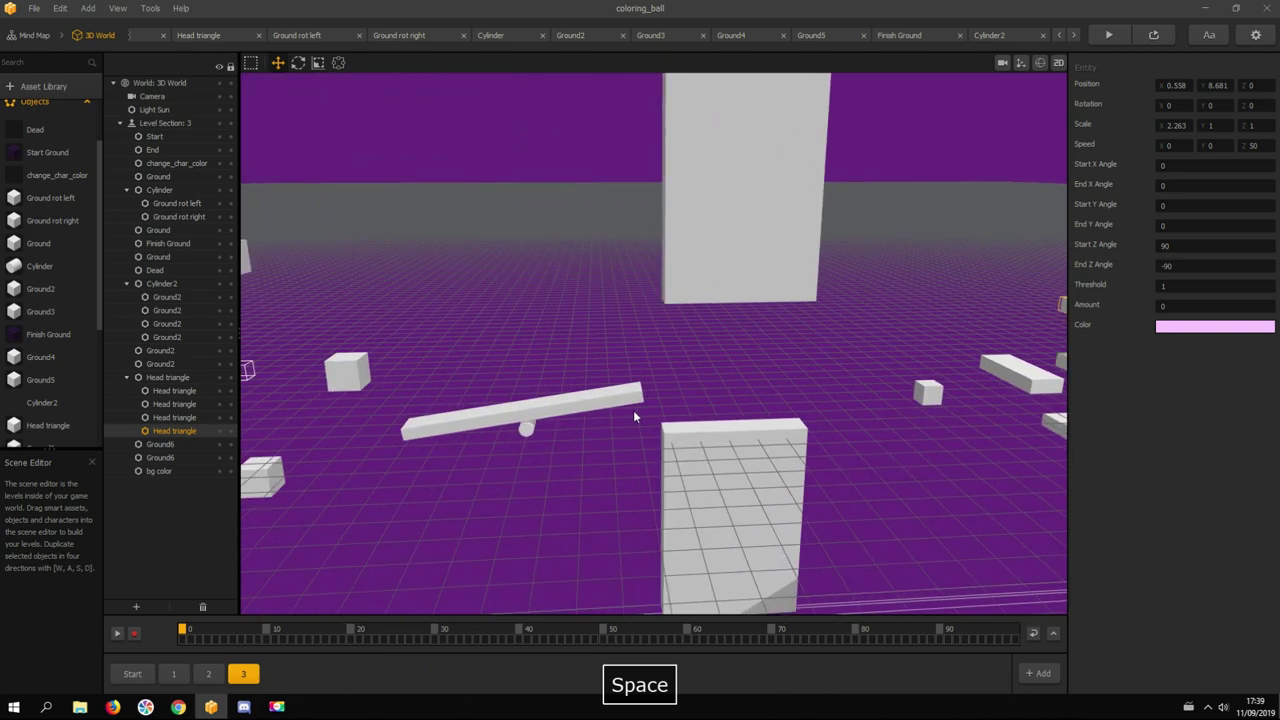
{"action": "left_click", "coordinate": [601, 406]}
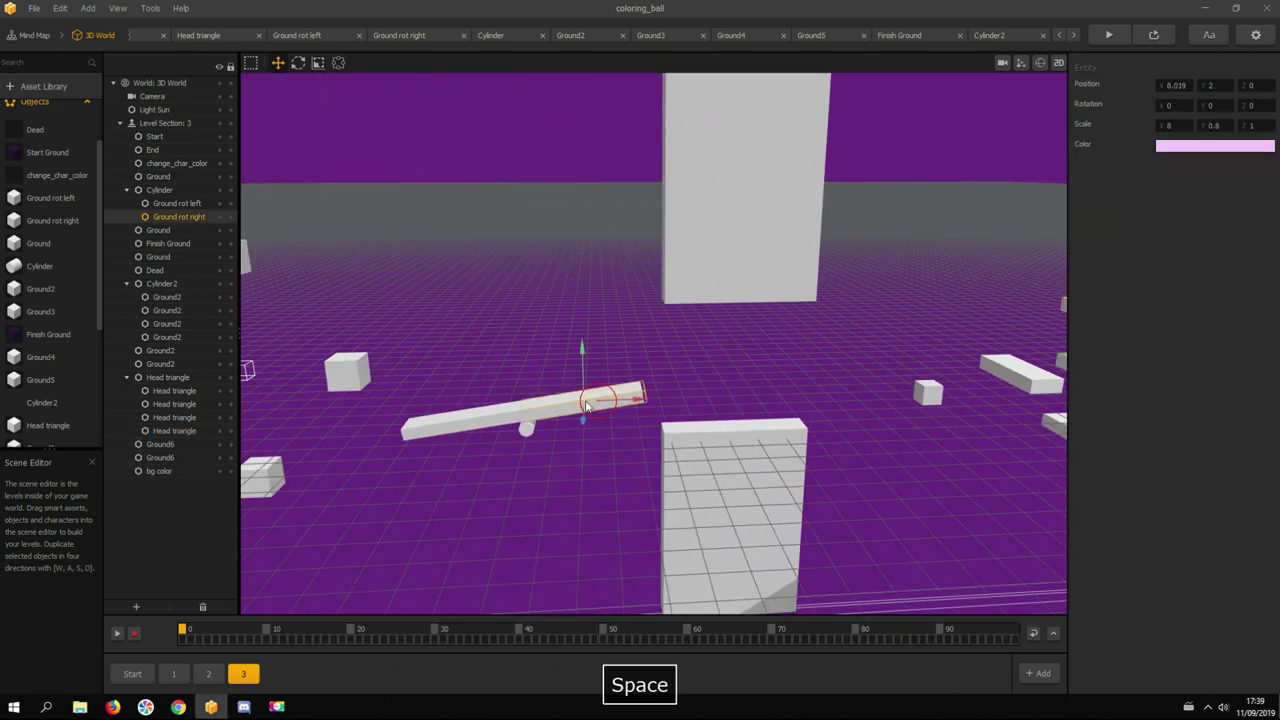
{"action": "left_click", "coordinate": [450, 425], "text": "shift"}
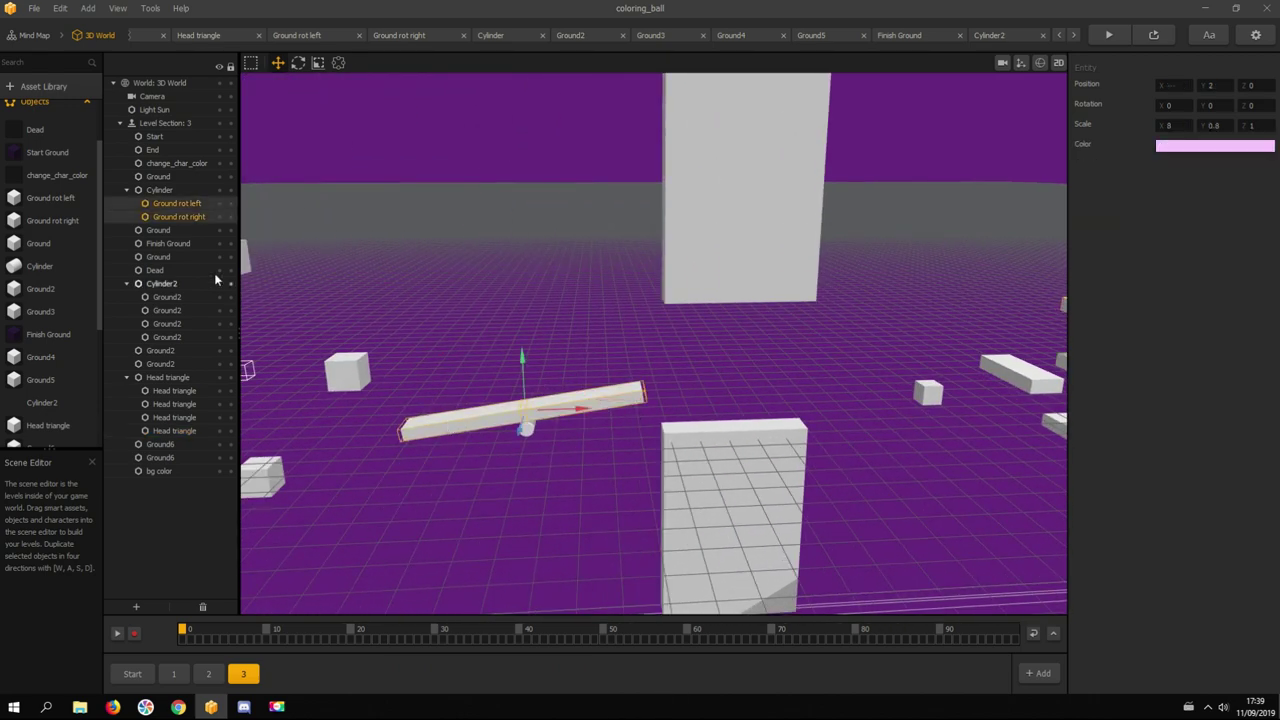
{"action": "left_click", "coordinate": [525, 426]}
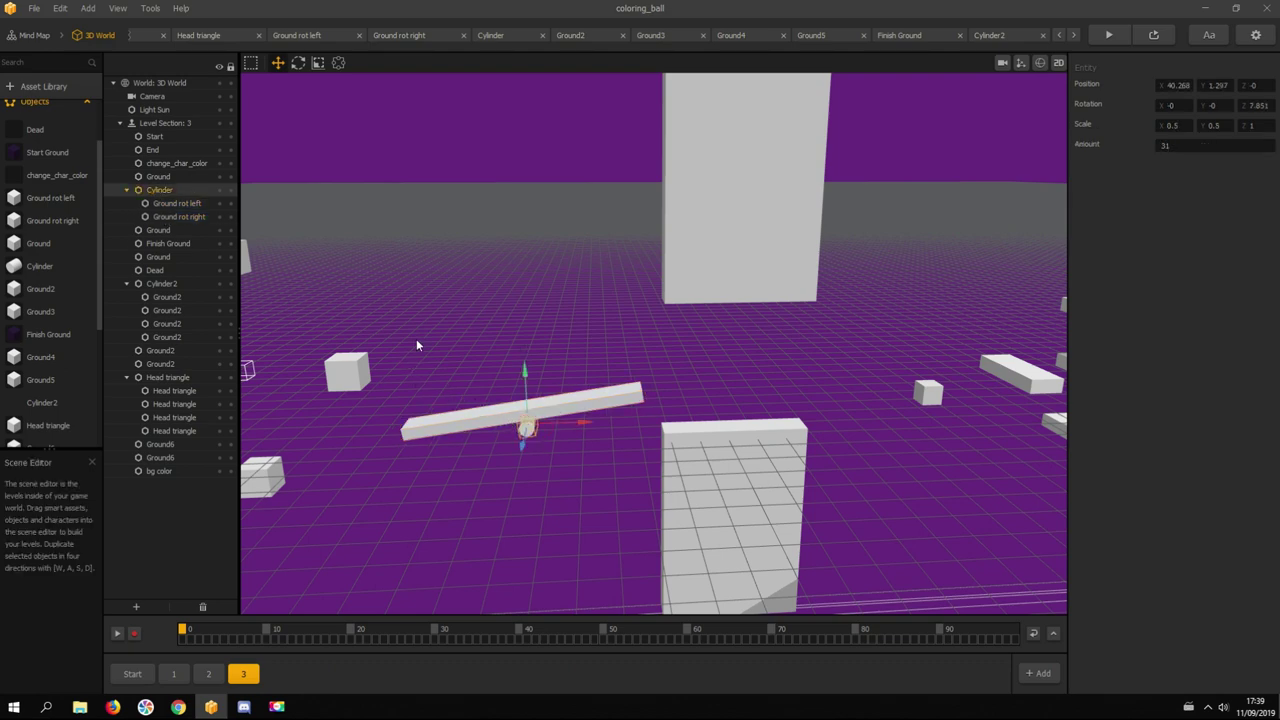
{"action": "left_click_drag", "start_coordinate": [417, 345], "coordinate": [617, 366]}
{"action": "left_click", "coordinate": [593, 372]}
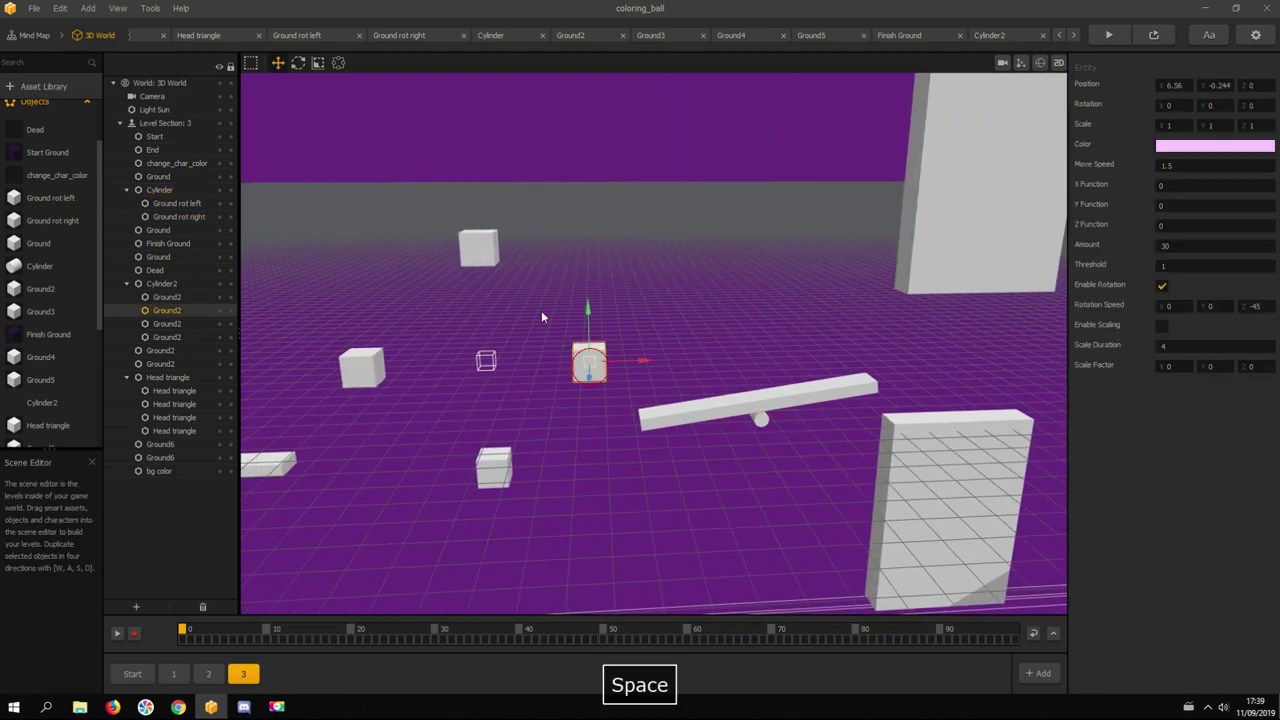
{"action": "left_click", "coordinate": [483, 247], "text": "shift"}
{"action": "left_click", "coordinate": [362, 367], "text": "shift"}
{"action": "left_click", "coordinate": [493, 467], "text": "shift"}
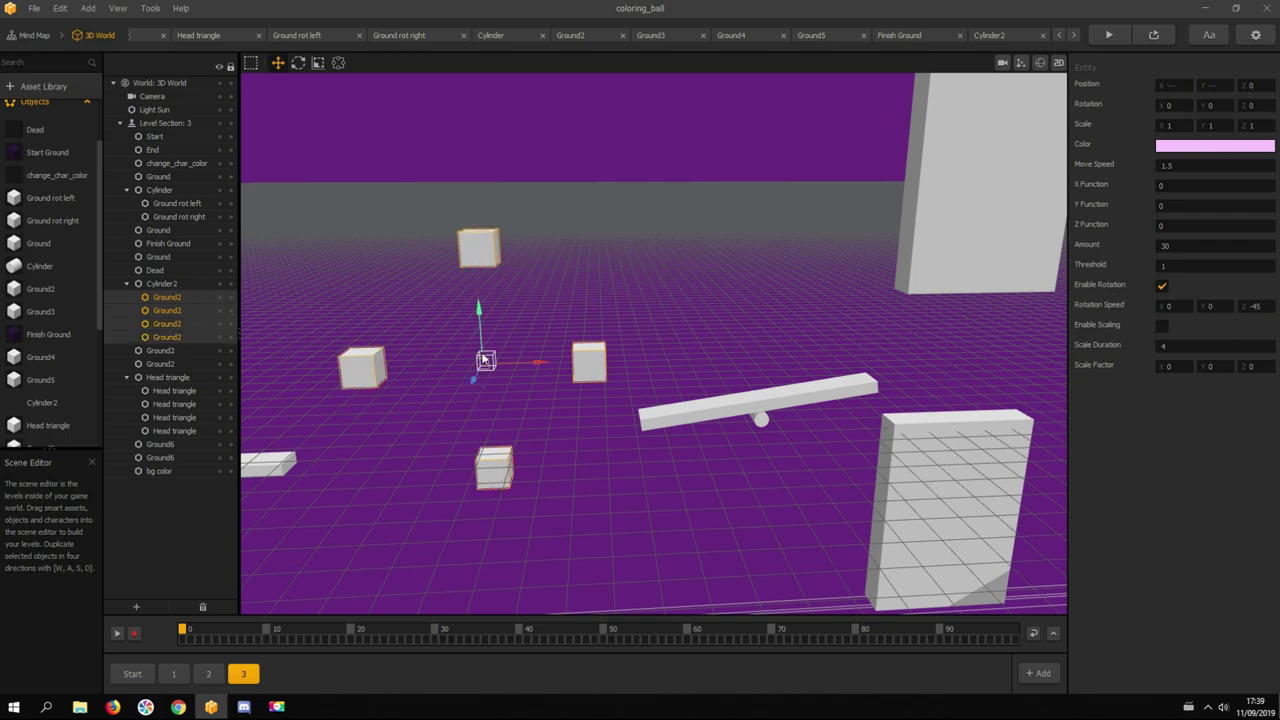
{"action": "left_click", "coordinate": [176, 287]}
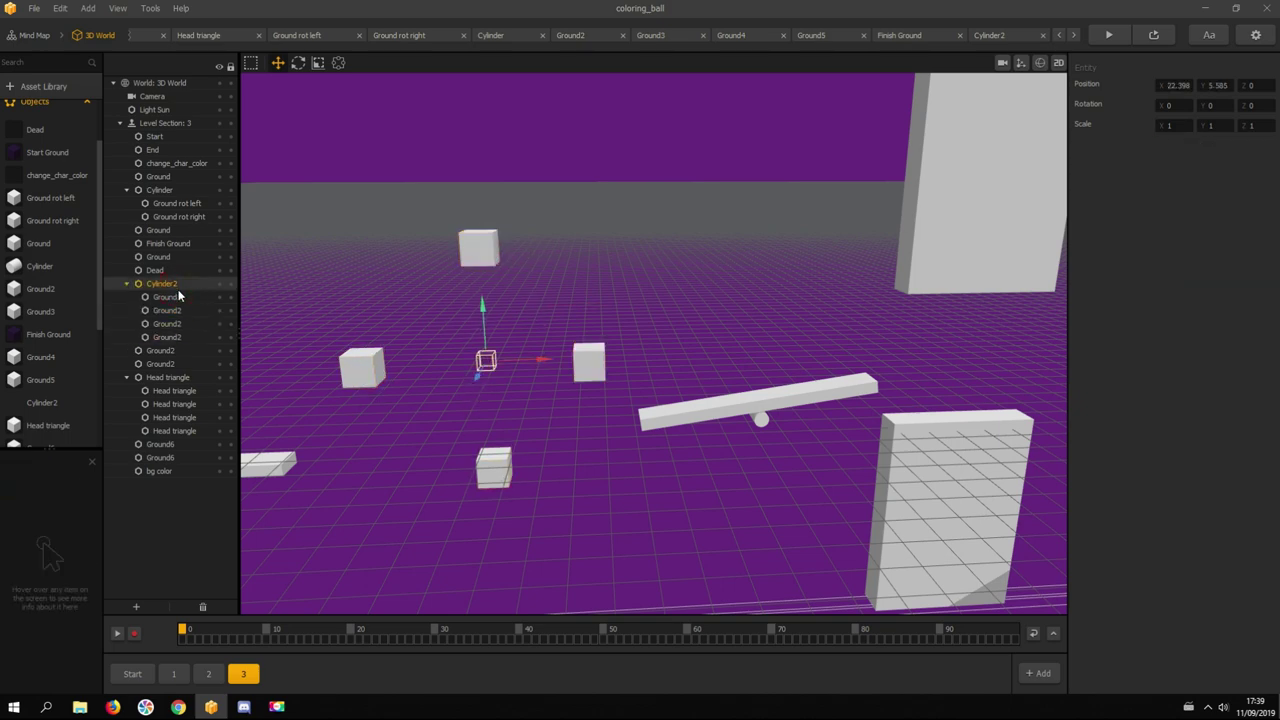
{"action": "left_click_drag", "start_coordinate": [740, 452], "coordinate": [632, 335]}
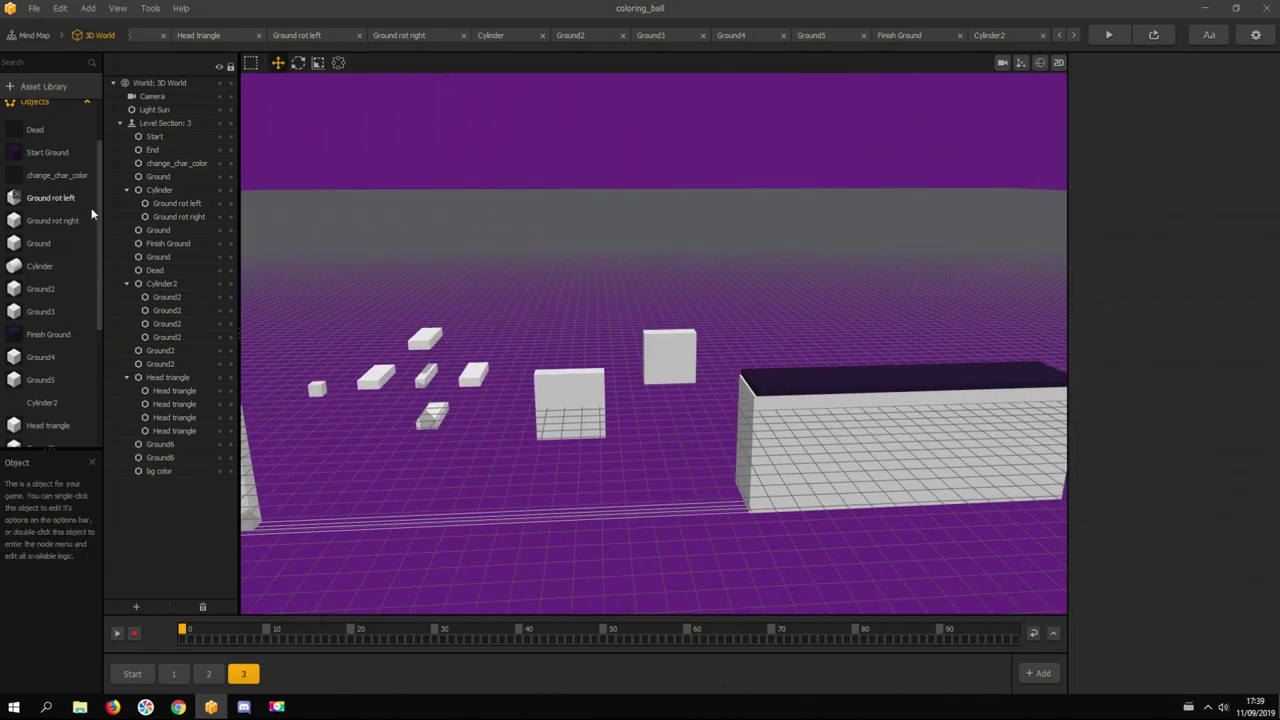
Step: Open the Character's node logic and nudge the Start and Touch nodes left
{"action": "scroll", "coordinate": [77, 208], "scroll_direction": "up", "scroll_amount": 2}
{"action": "double_click", "coordinate": [42, 144]}
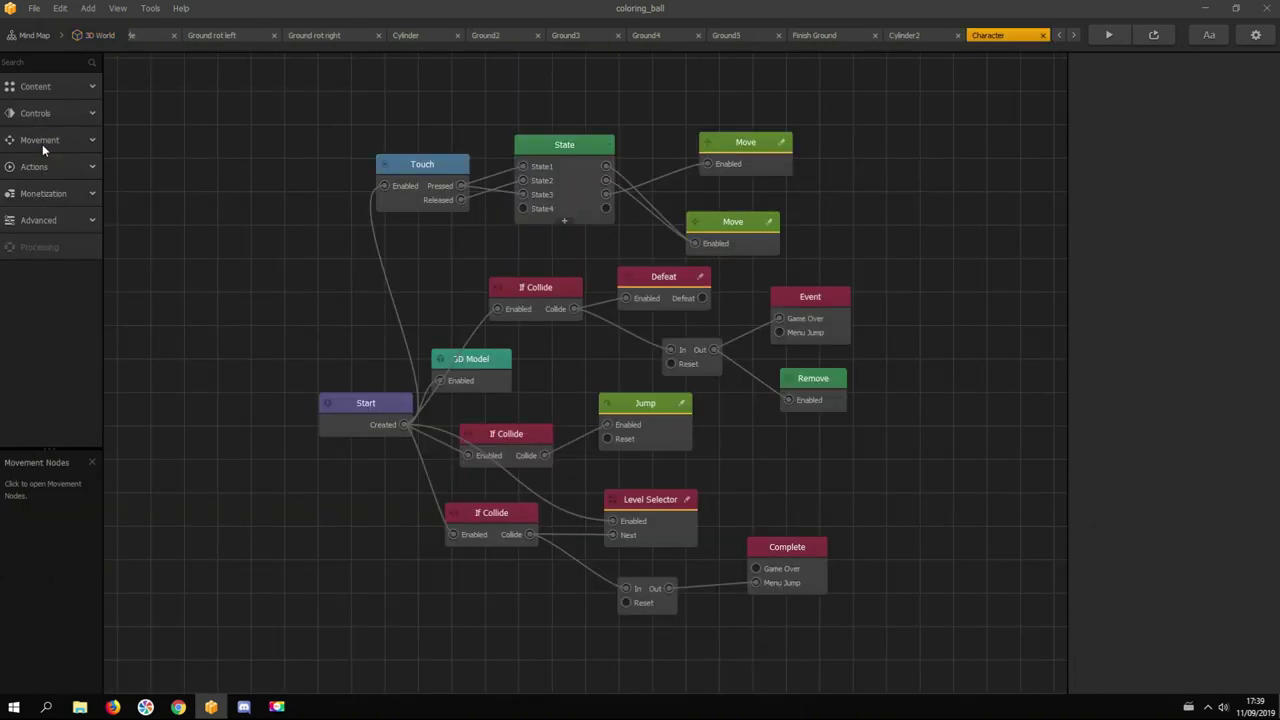
{"action": "left_click_drag", "start_coordinate": [344, 406], "coordinate": [277, 408]}
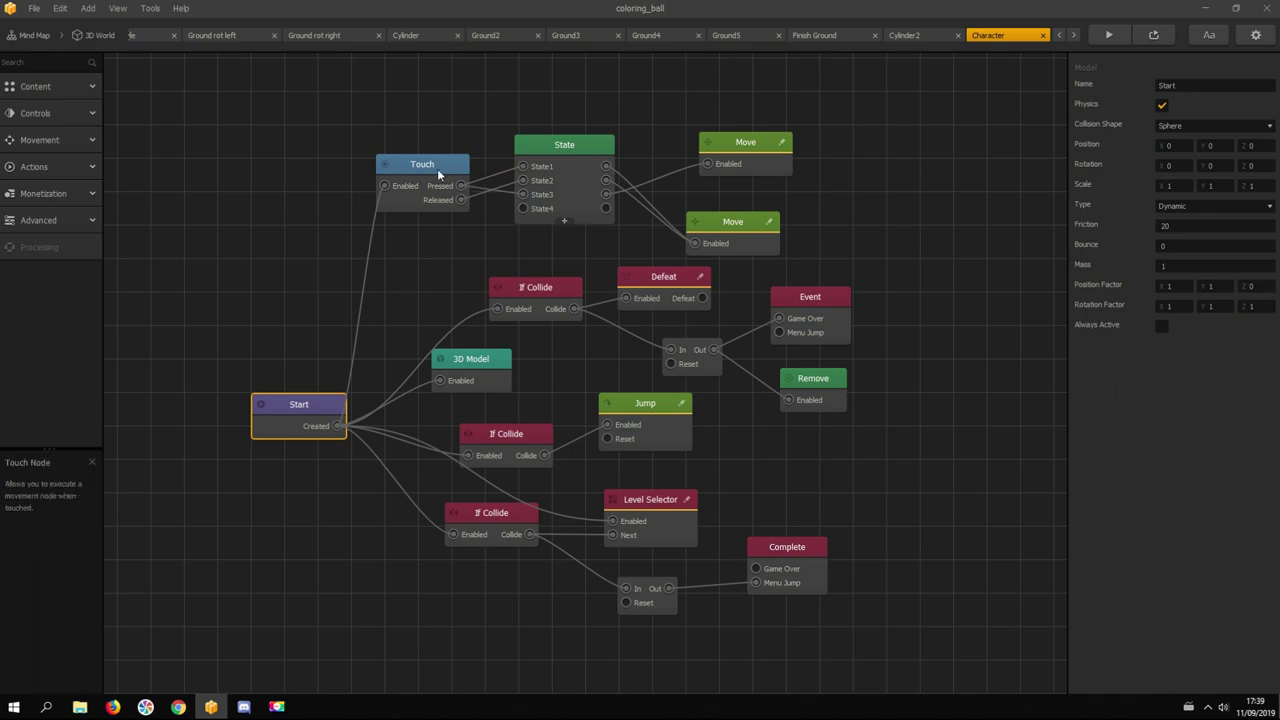
{"action": "left_click", "coordinate": [411, 166]}
{"action": "left_click_drag", "start_coordinate": [409, 166], "coordinate": [388, 168]}
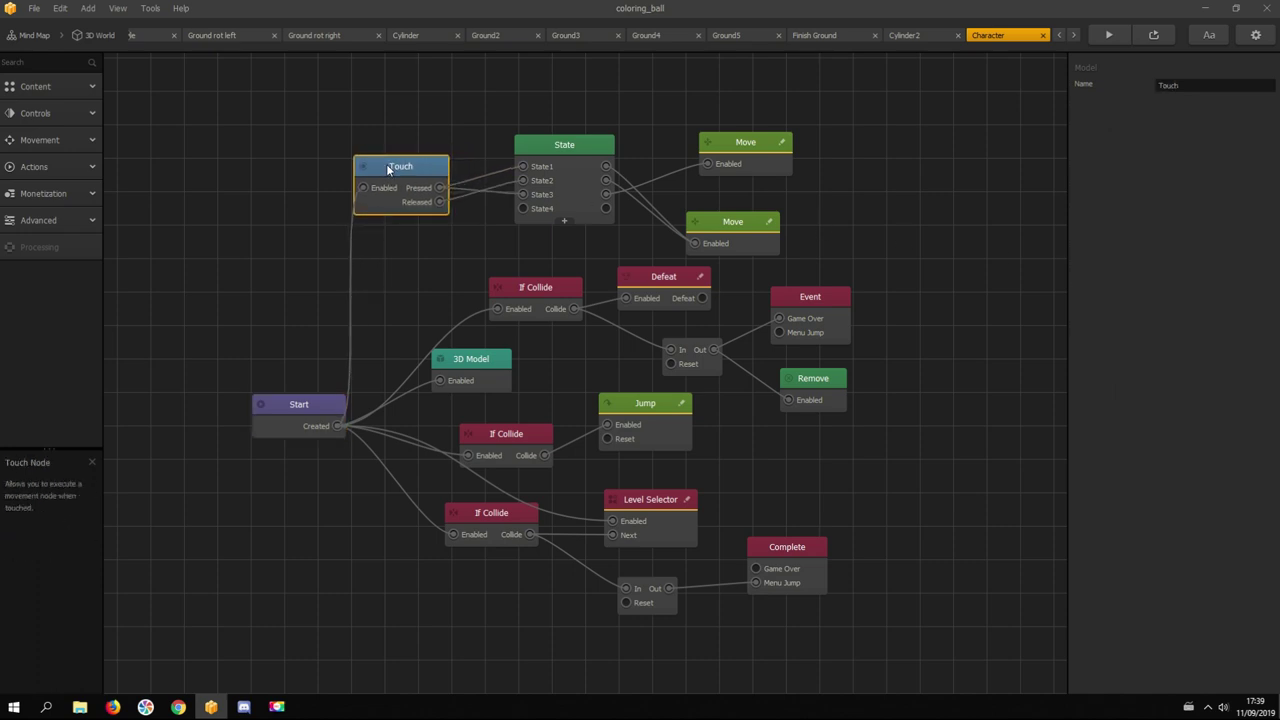
Step: Remove State4, wire Touch Released to State2 and State1 to the lower Move (speed X 20)
{"action": "left_click", "coordinate": [524, 209]}
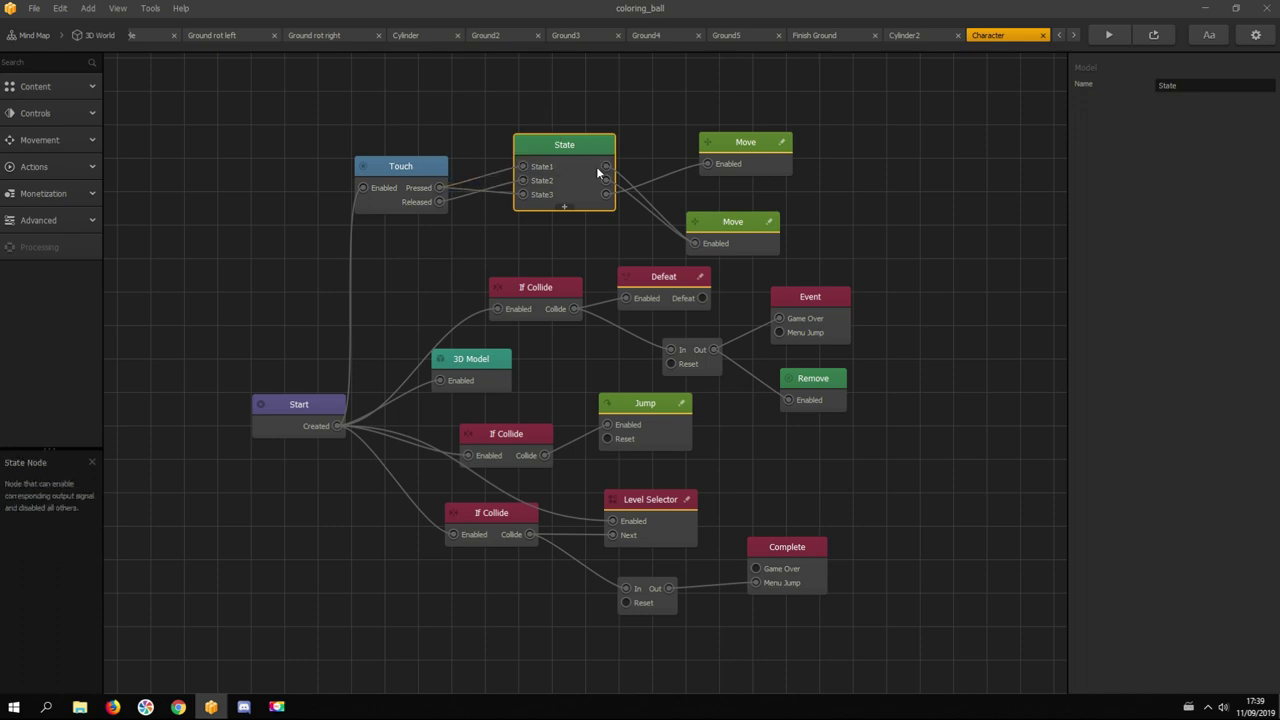
{"action": "left_click", "coordinate": [730, 222]}
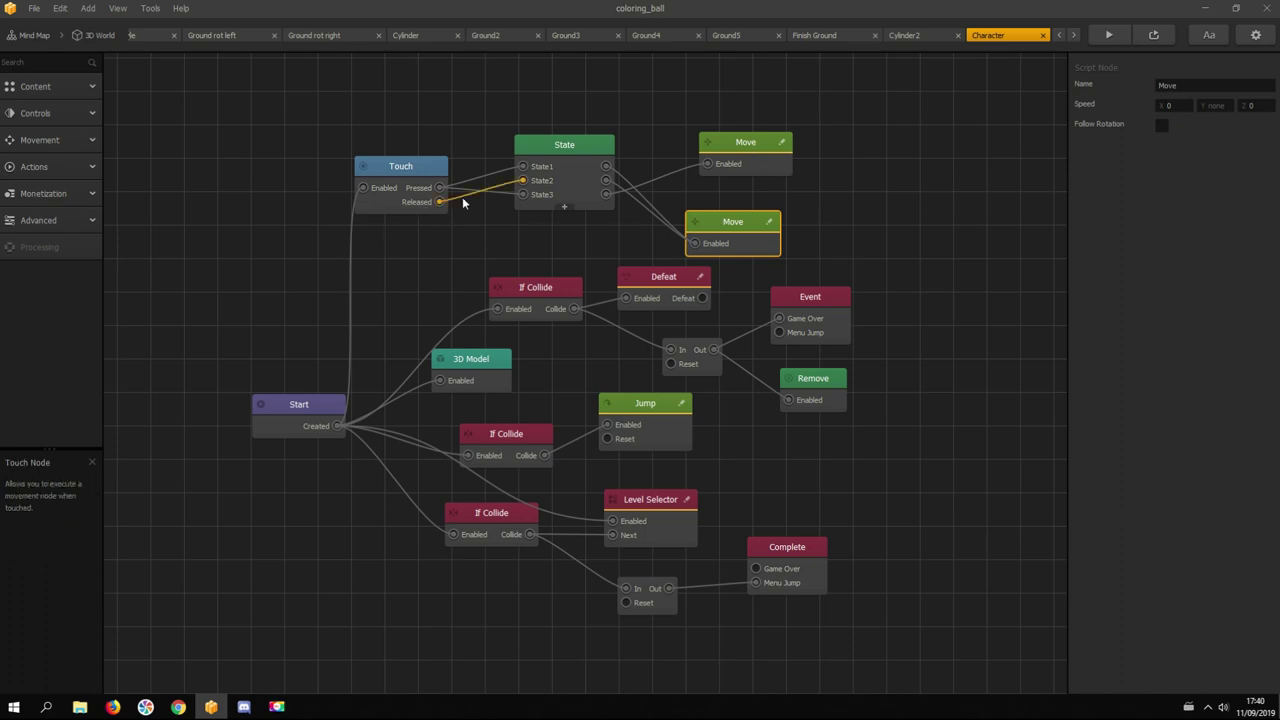
{"action": "left_click_drag", "start_coordinate": [505, 185], "coordinate": [531, 185]}
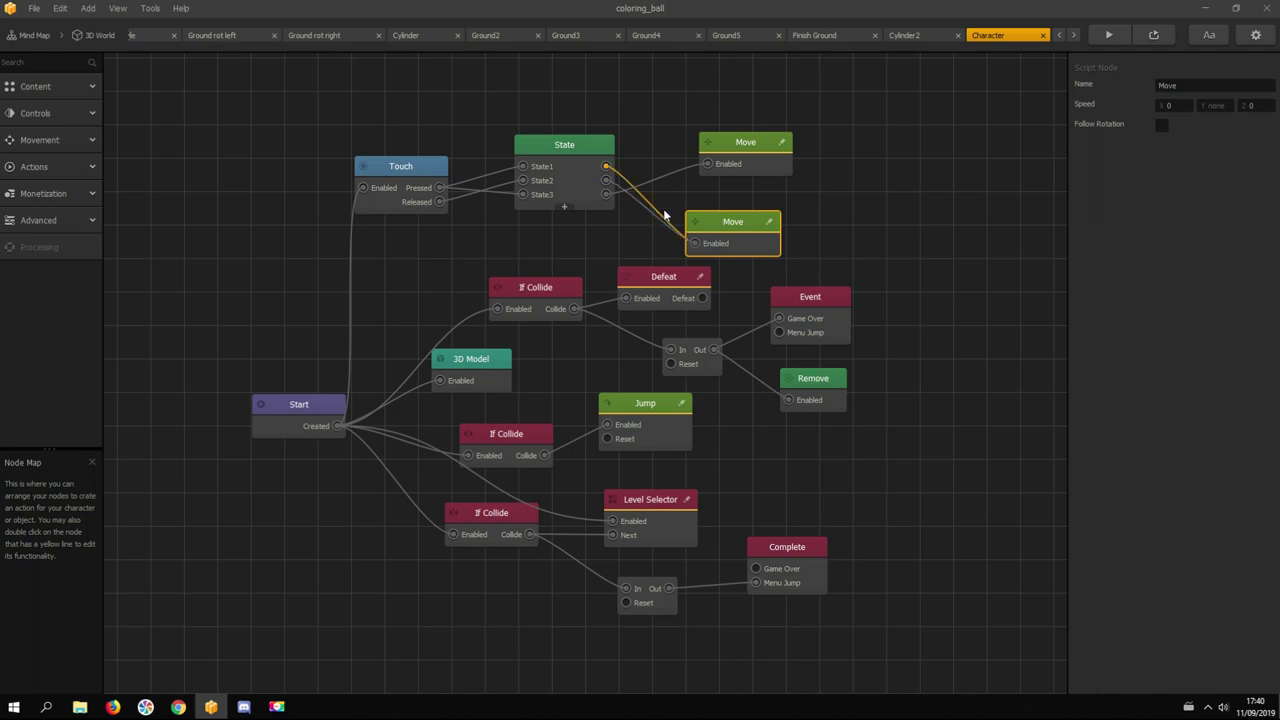
{"action": "left_click_drag", "start_coordinate": [664, 214], "coordinate": [754, 220]}
{"action": "mouse_move", "coordinate": [524, 192]}
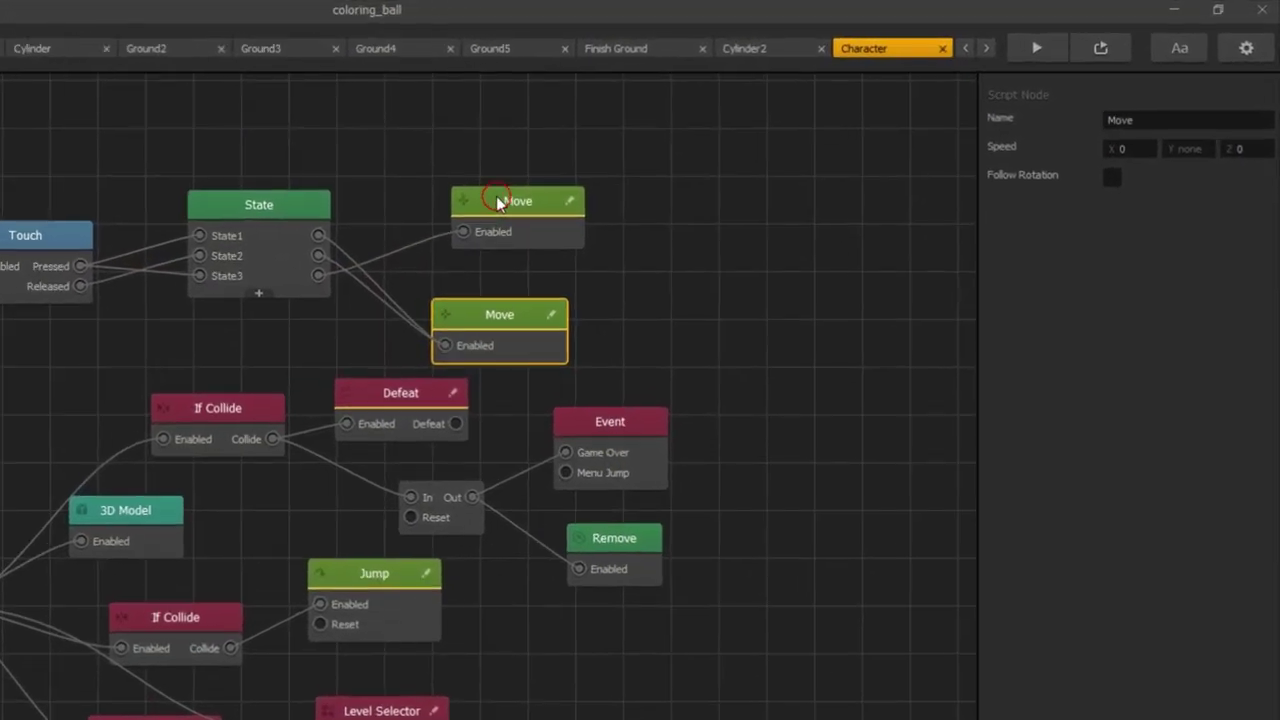
{"action": "left_click", "coordinate": [740, 142]}
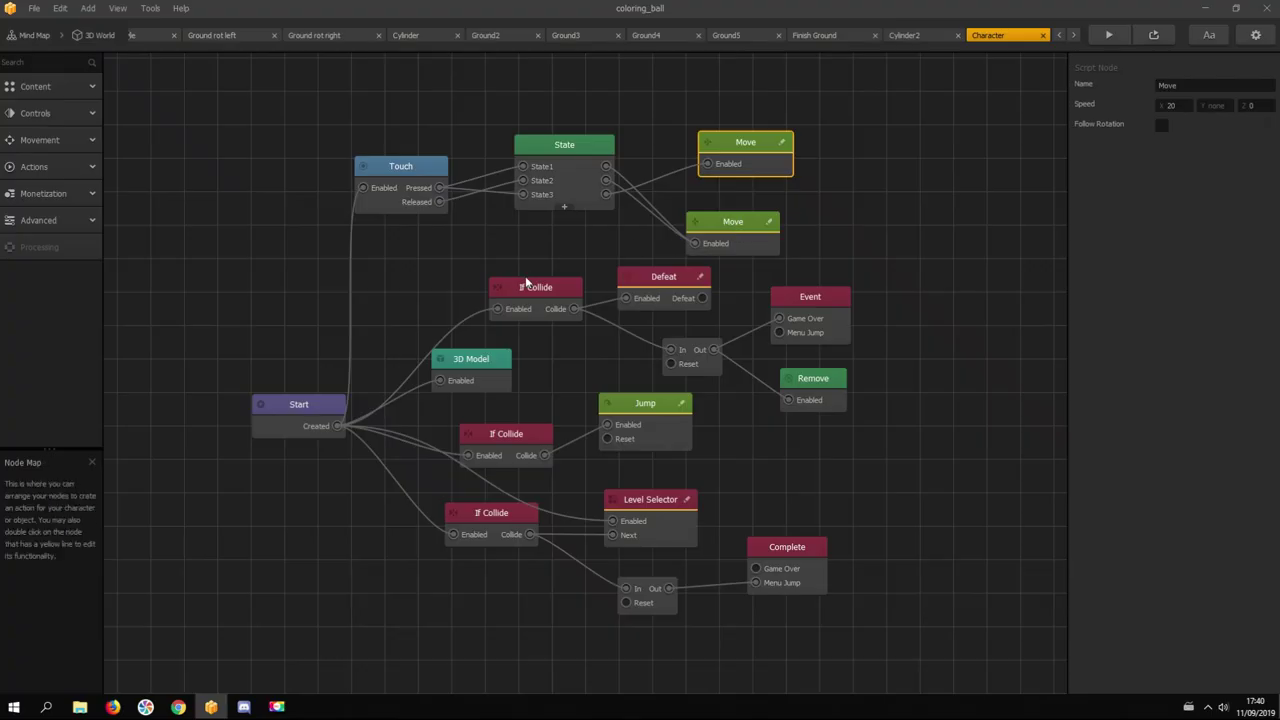
Step: Inspect the Dead If Collide chain: Defeat, Delay, Event and Remove nodes
{"action": "left_click", "coordinate": [535, 288]}
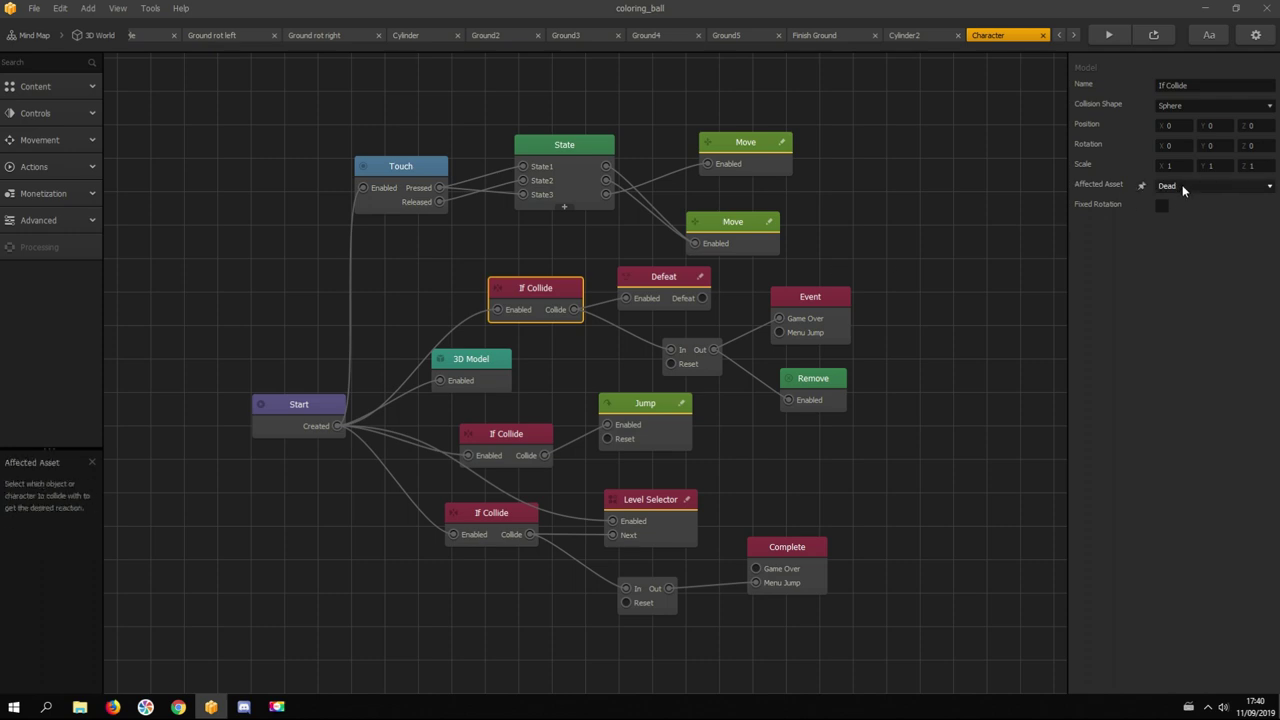
{"action": "left_click", "coordinate": [688, 283]}
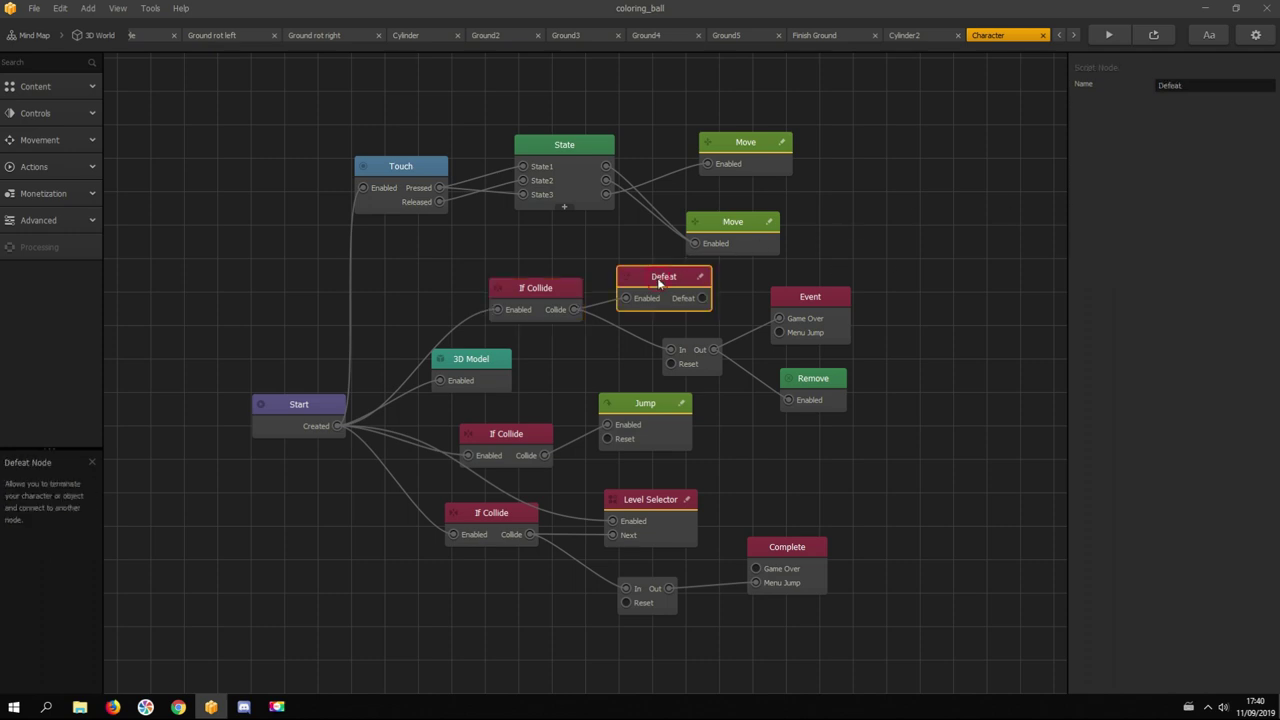
{"action": "left_click", "coordinate": [703, 365]}
{"action": "left_click", "coordinate": [810, 297]}
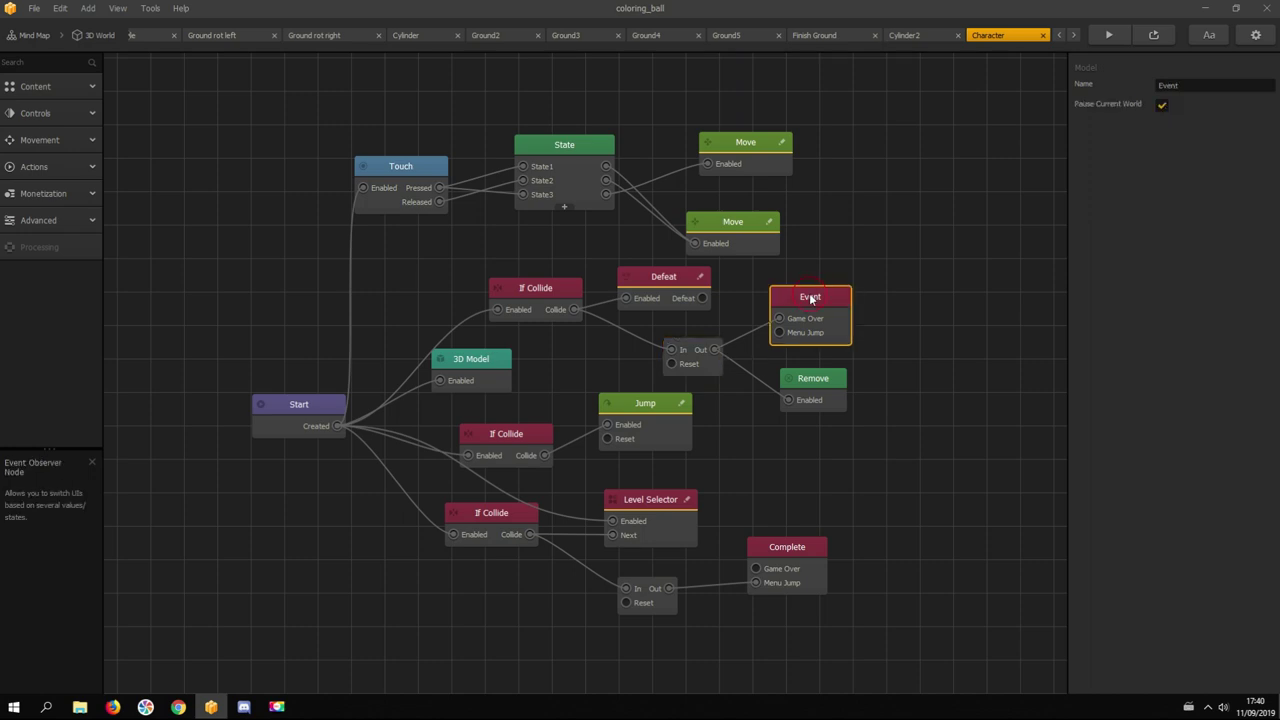
{"action": "left_click", "coordinate": [817, 377]}
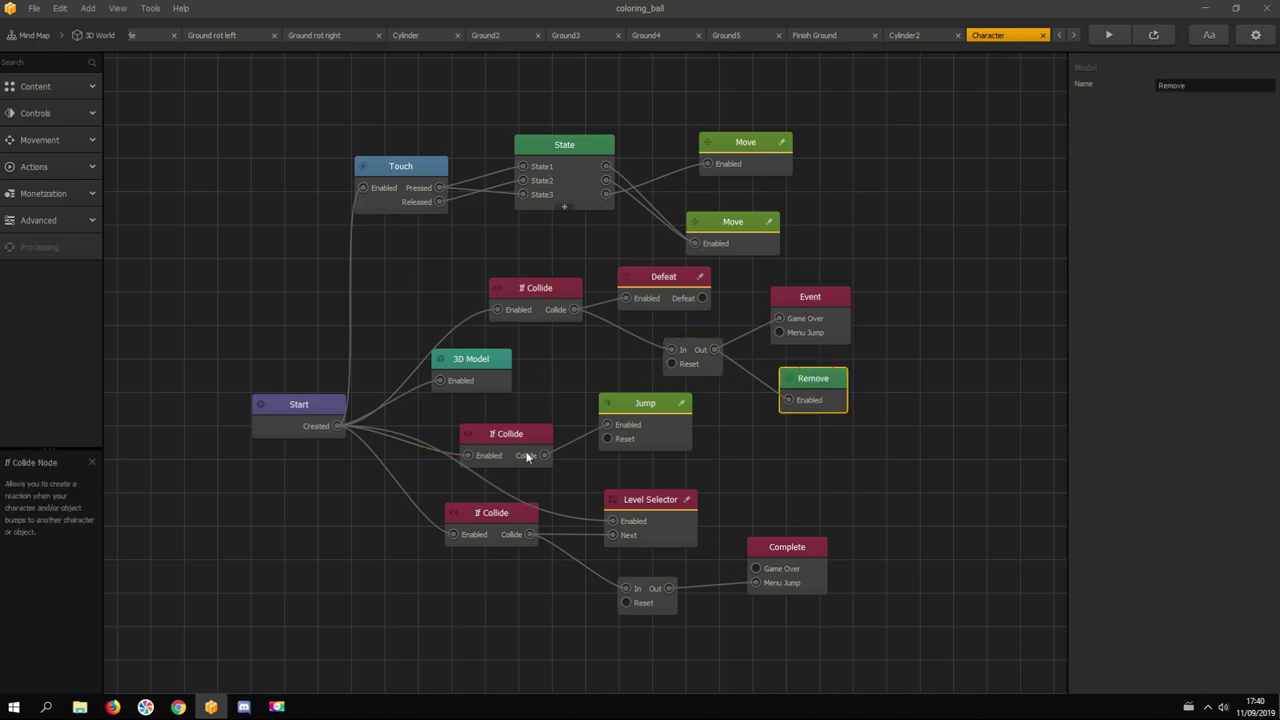
Step: Tidy the middle and bottom If Collide nodes, check Jump, Level Selector, Delay, Complete, then return to the Mind Map
{"action": "left_click_drag", "start_coordinate": [511, 435], "coordinate": [522, 426]}
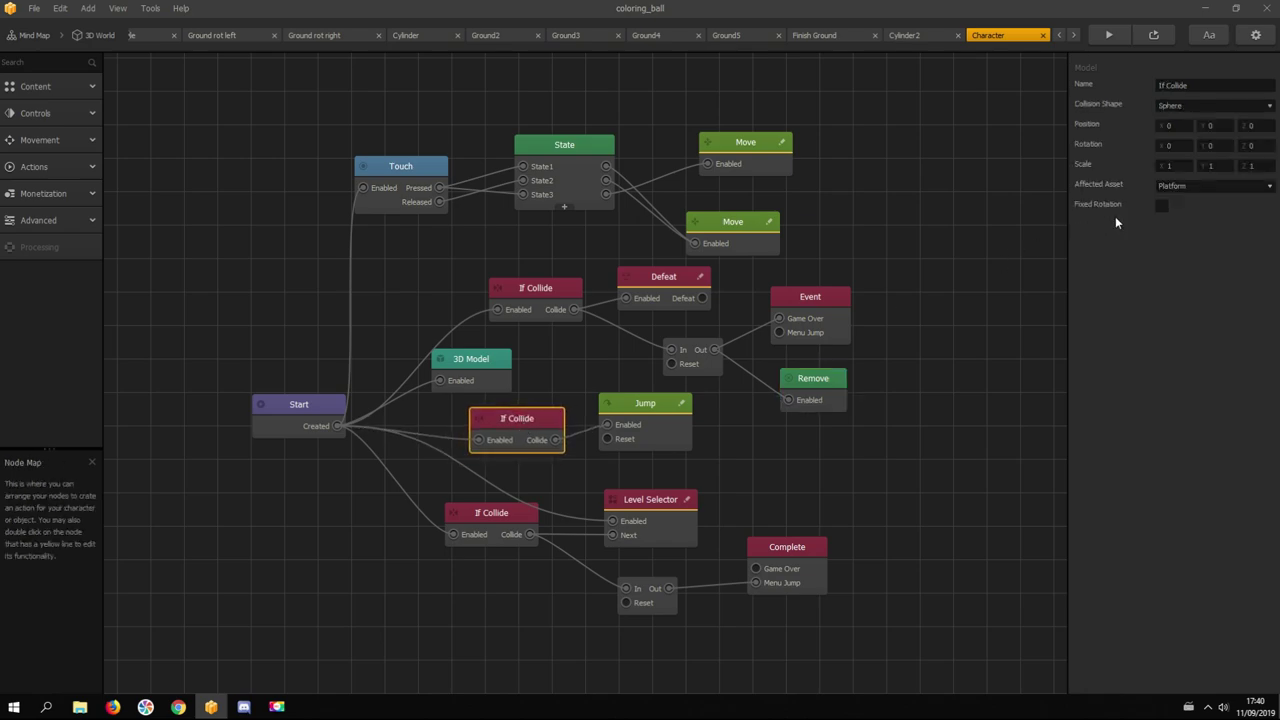
{"action": "left_click", "coordinate": [634, 405]}
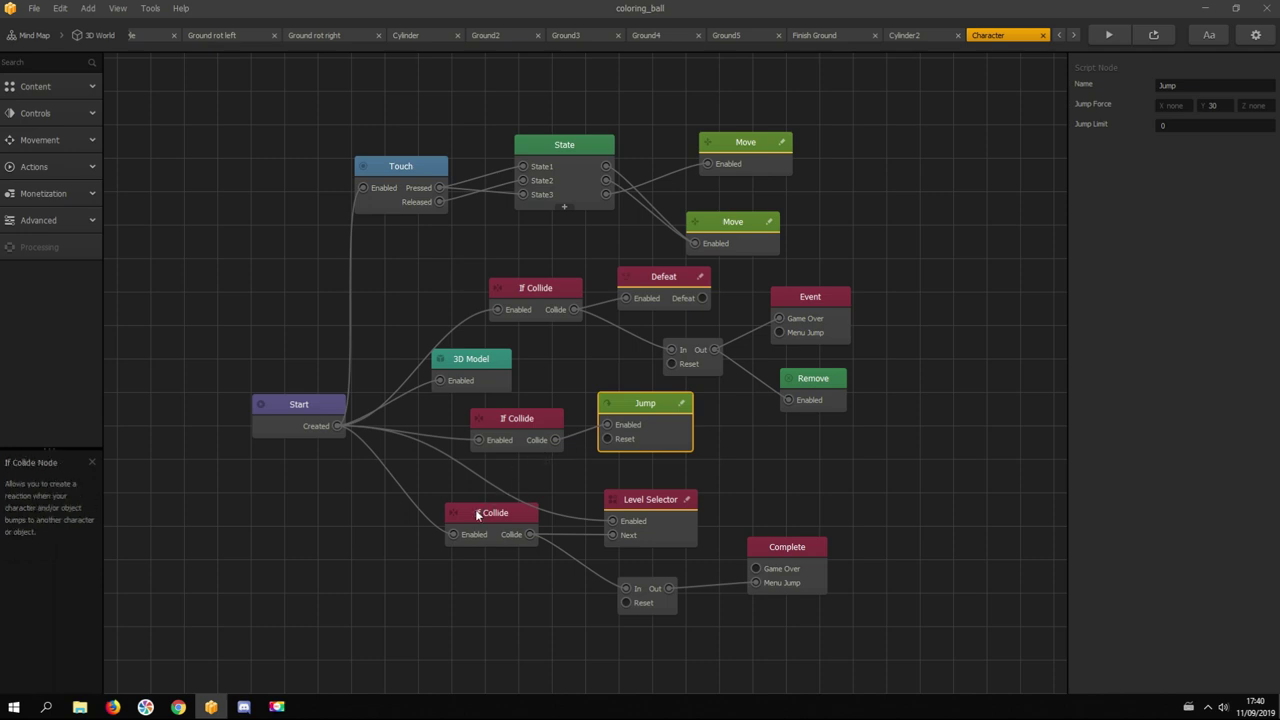
{"action": "left_click_drag", "start_coordinate": [477, 515], "coordinate": [470, 518]}
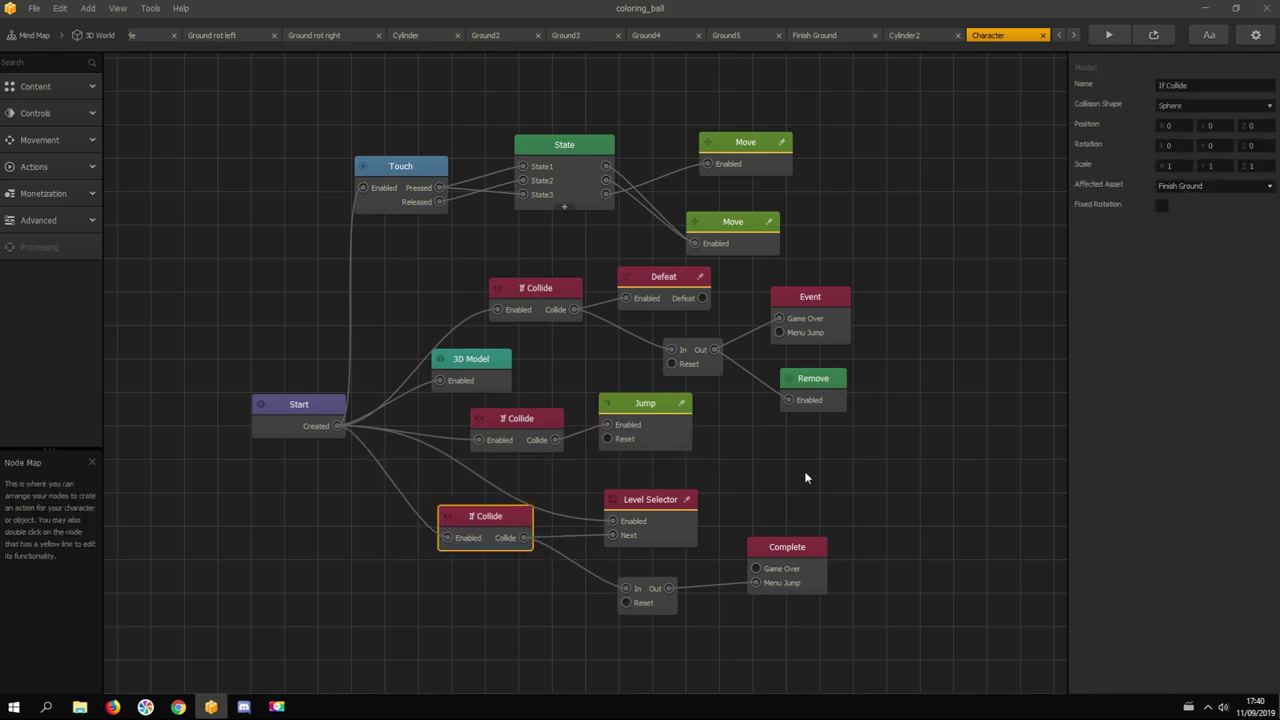
{"action": "left_click", "coordinate": [648, 499]}
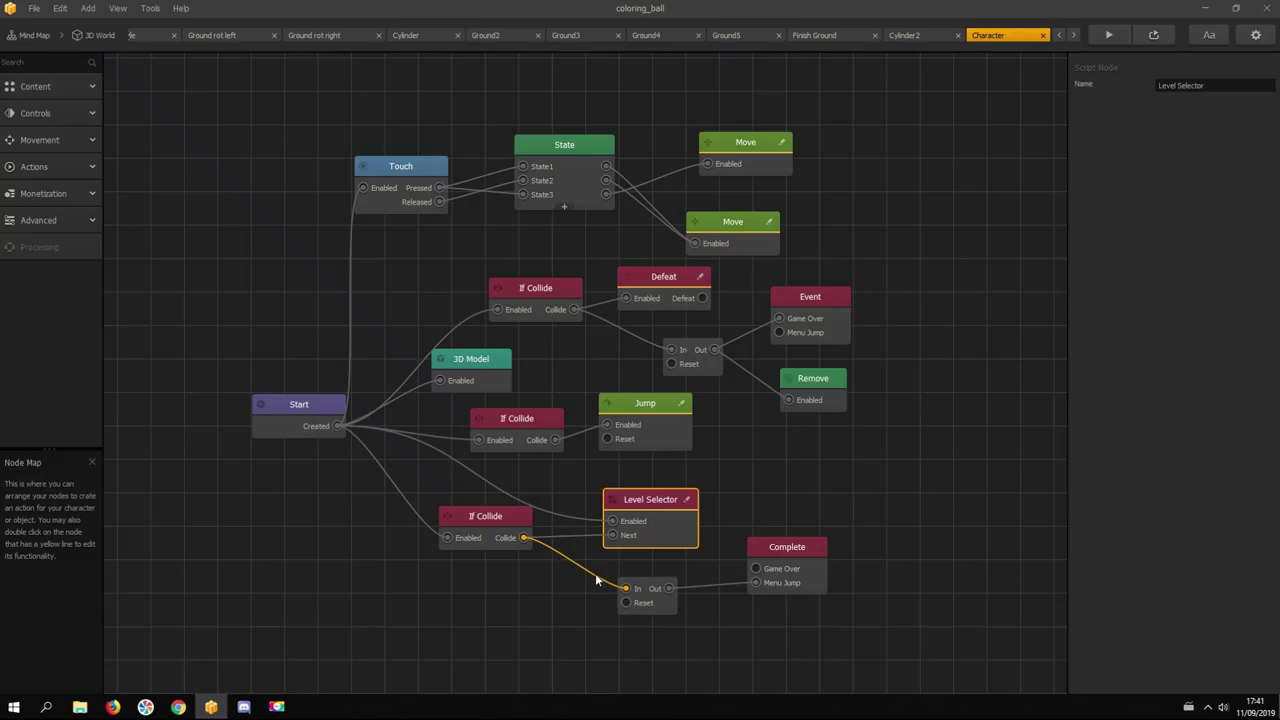
{"action": "left_click", "coordinate": [656, 606]}
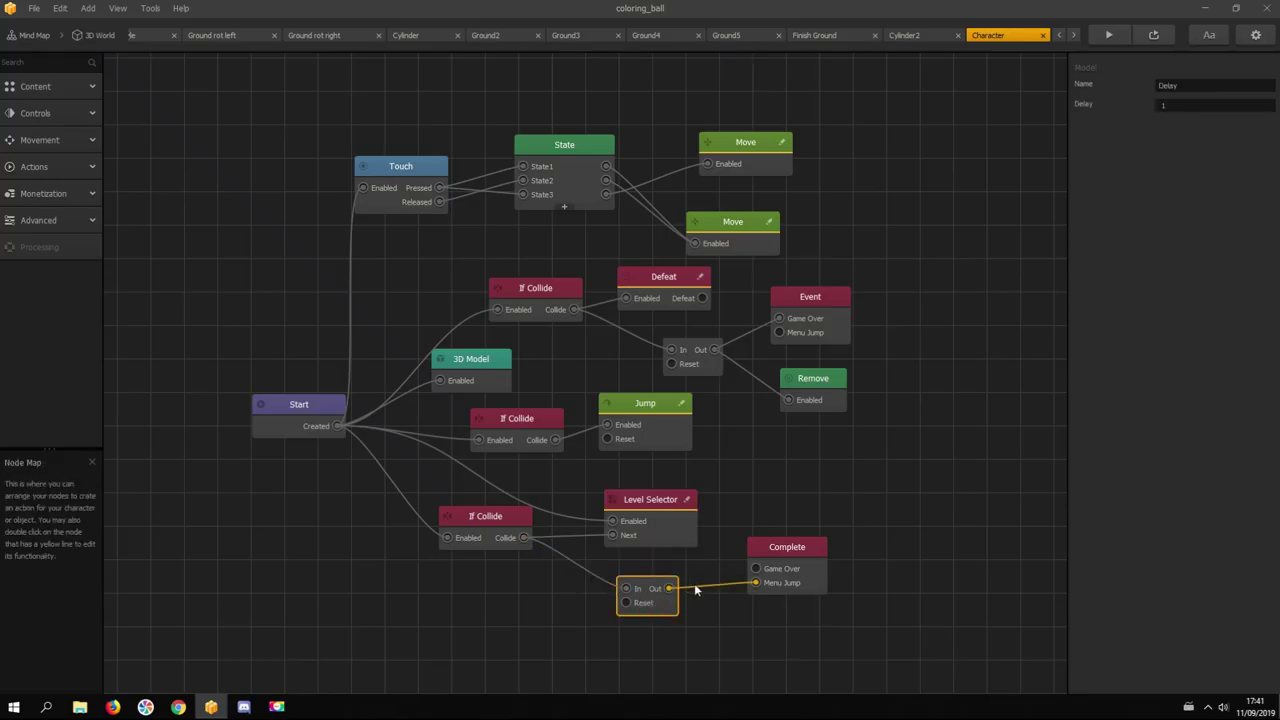
{"action": "left_click", "coordinate": [774, 546]}
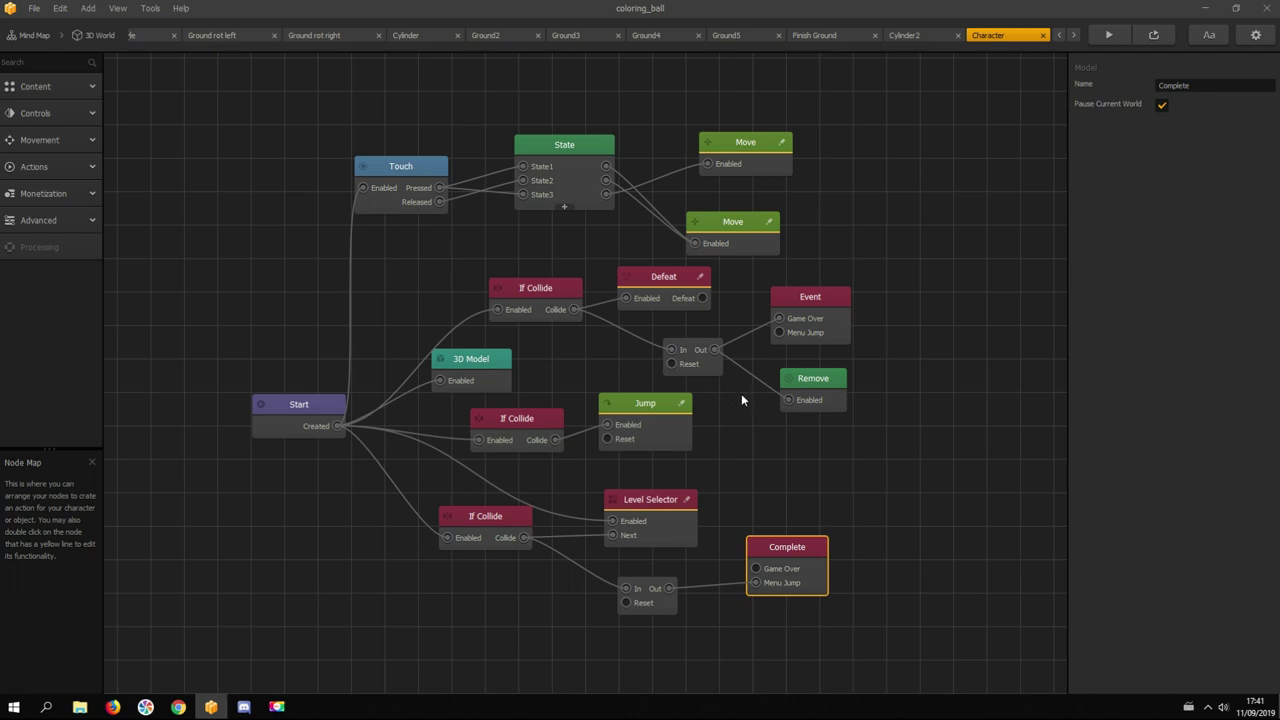
{"action": "left_click", "coordinate": [35, 36]}
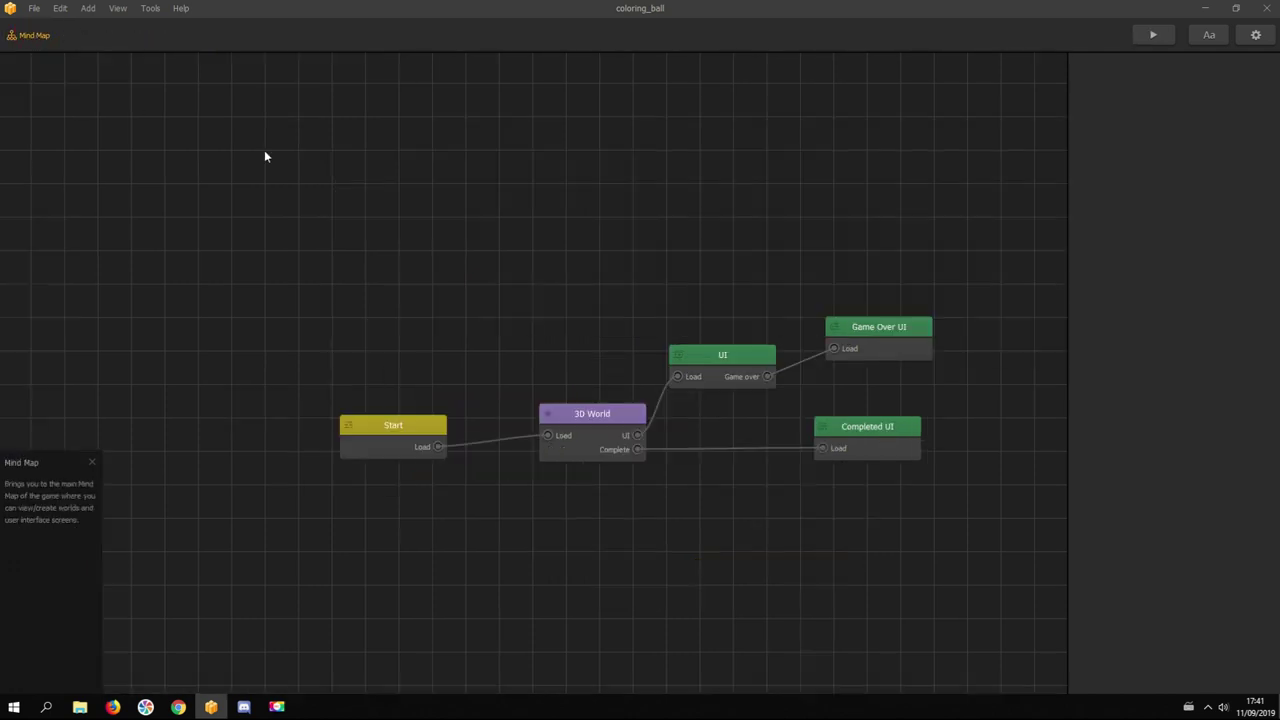
Step: Open the UI screen, select the progress bar, and open the Progression object's node graph
{"action": "double_click", "coordinate": [724, 358]}
{"action": "left_click", "coordinate": [653, 157]}
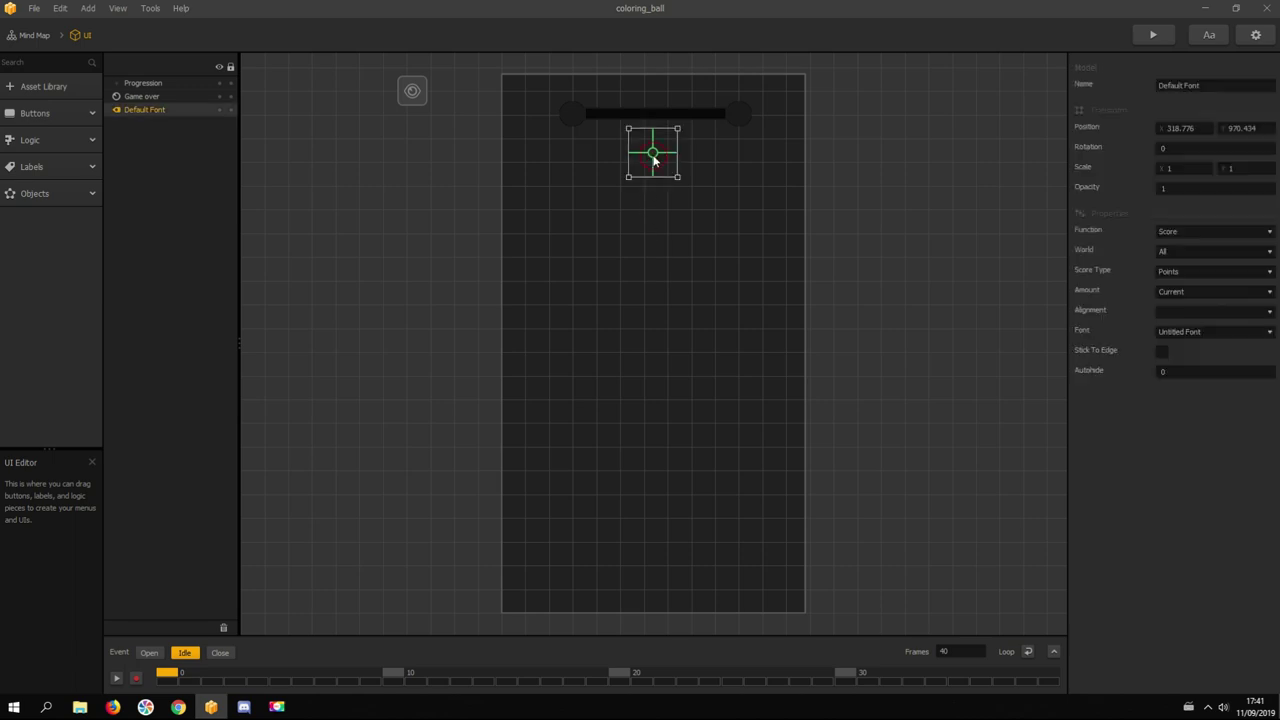
{"action": "left_click", "coordinate": [616, 118]}
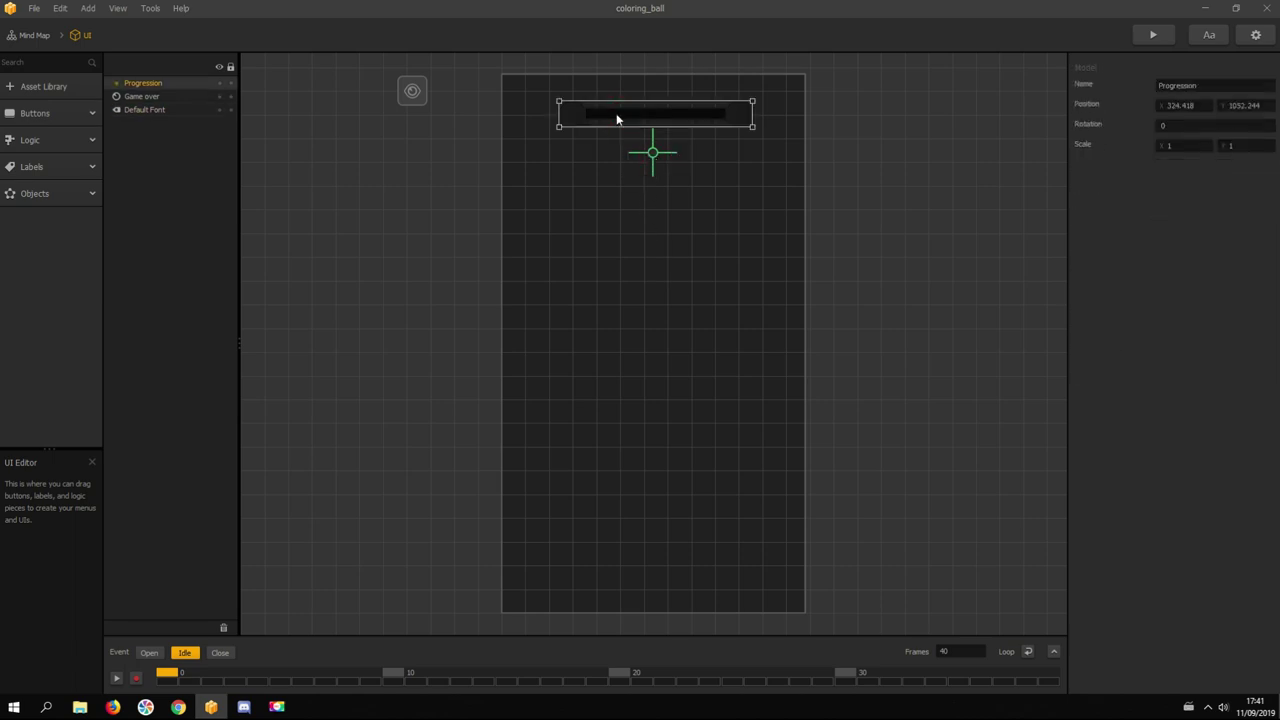
{"action": "left_click", "coordinate": [63, 192]}
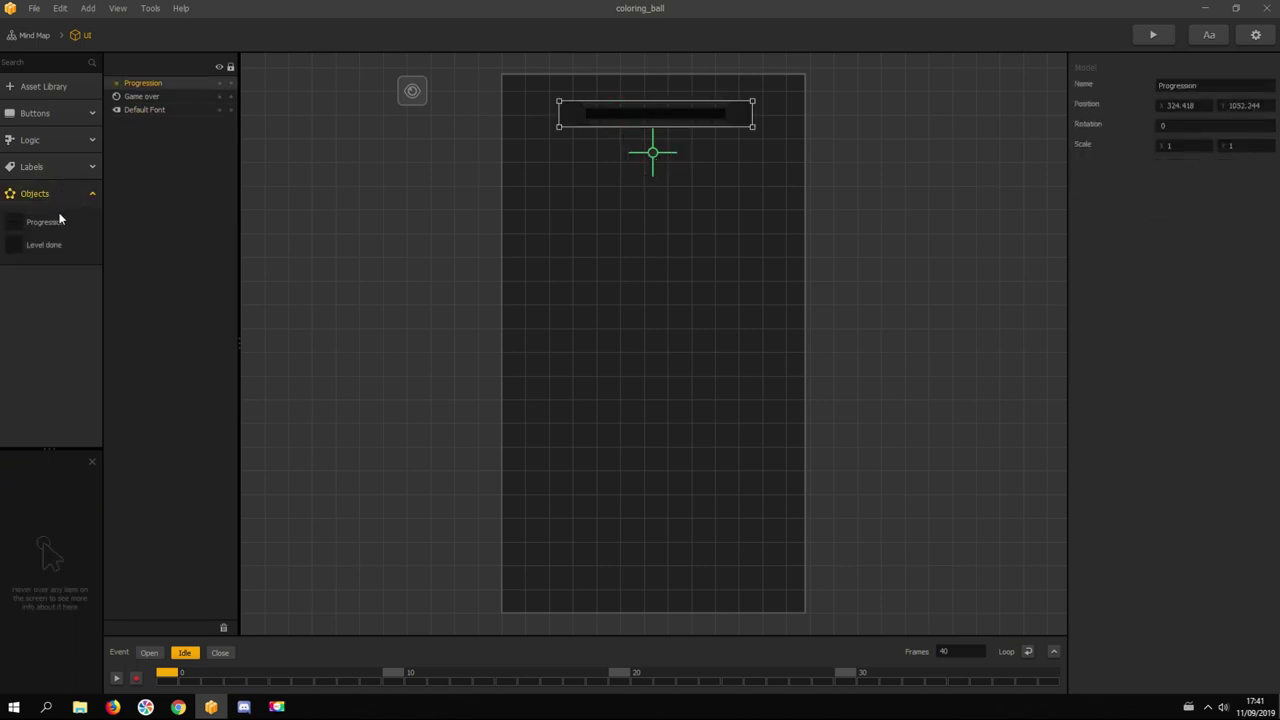
{"action": "double_click", "coordinate": [54, 223]}
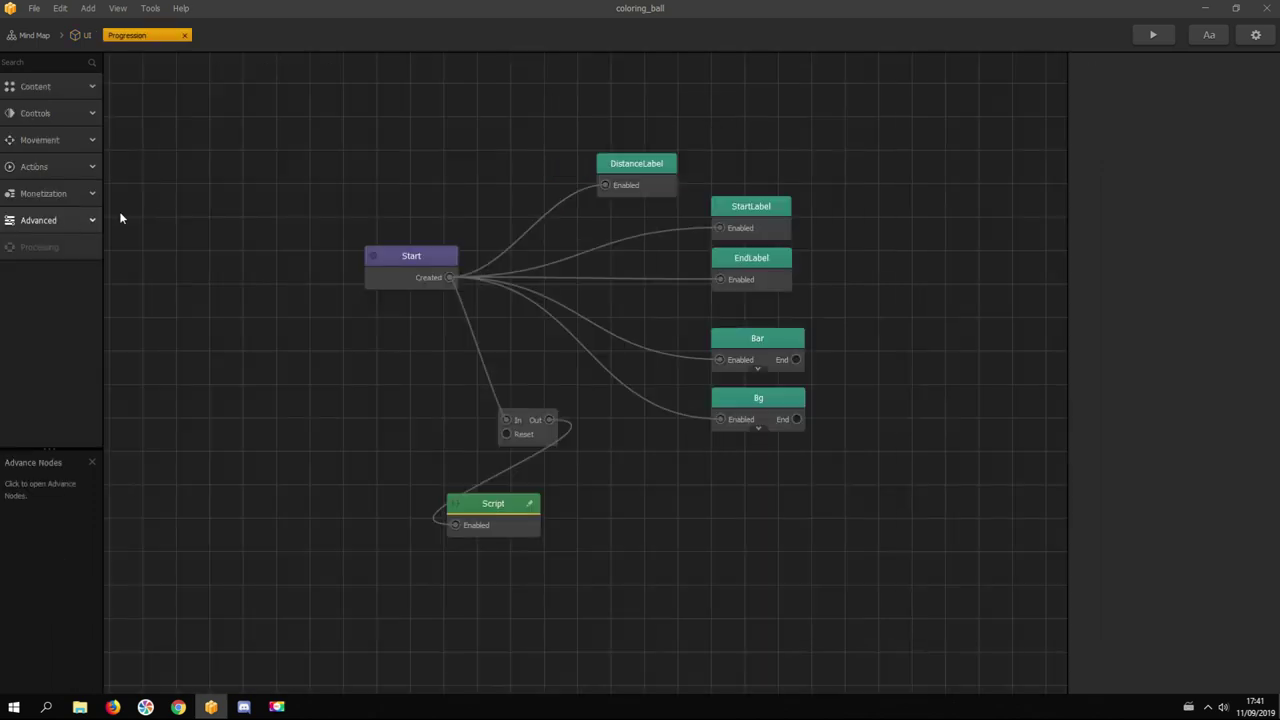
{"action": "left_click", "coordinate": [642, 163]}
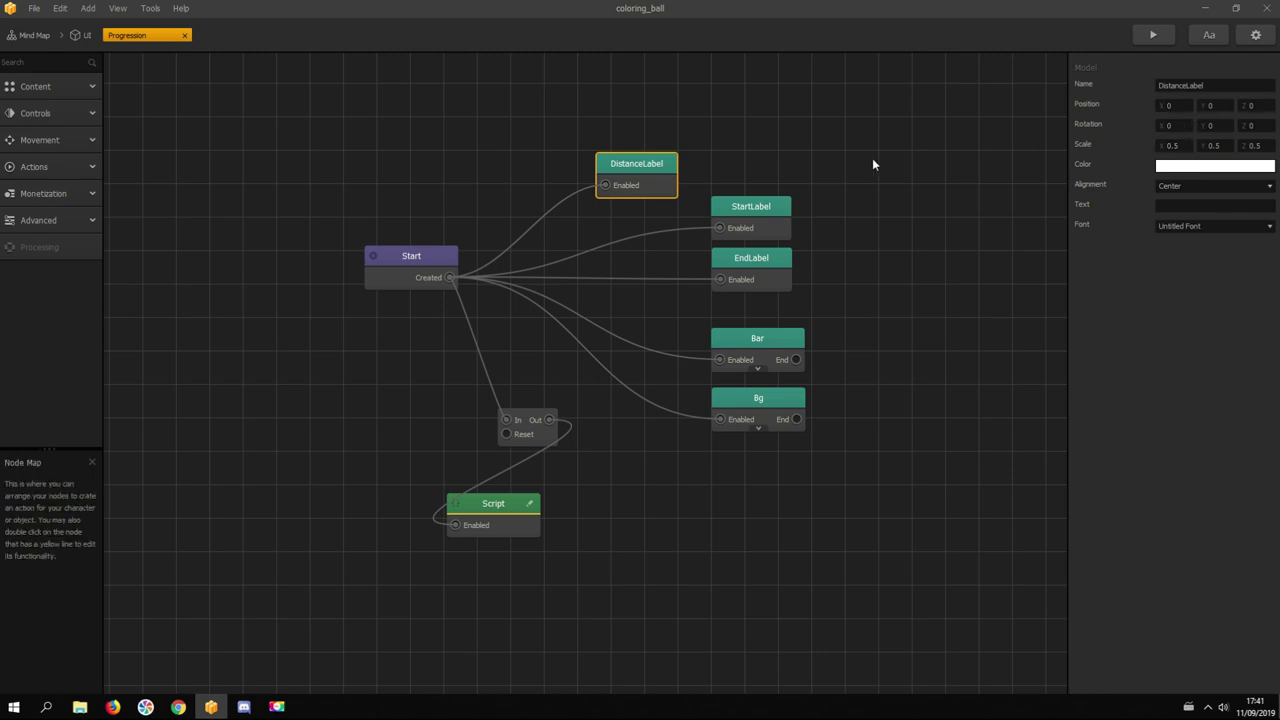
Step: Open the Script node's code in a widened editor and go to the last _dists entry
{"action": "left_click", "coordinate": [535, 506]}
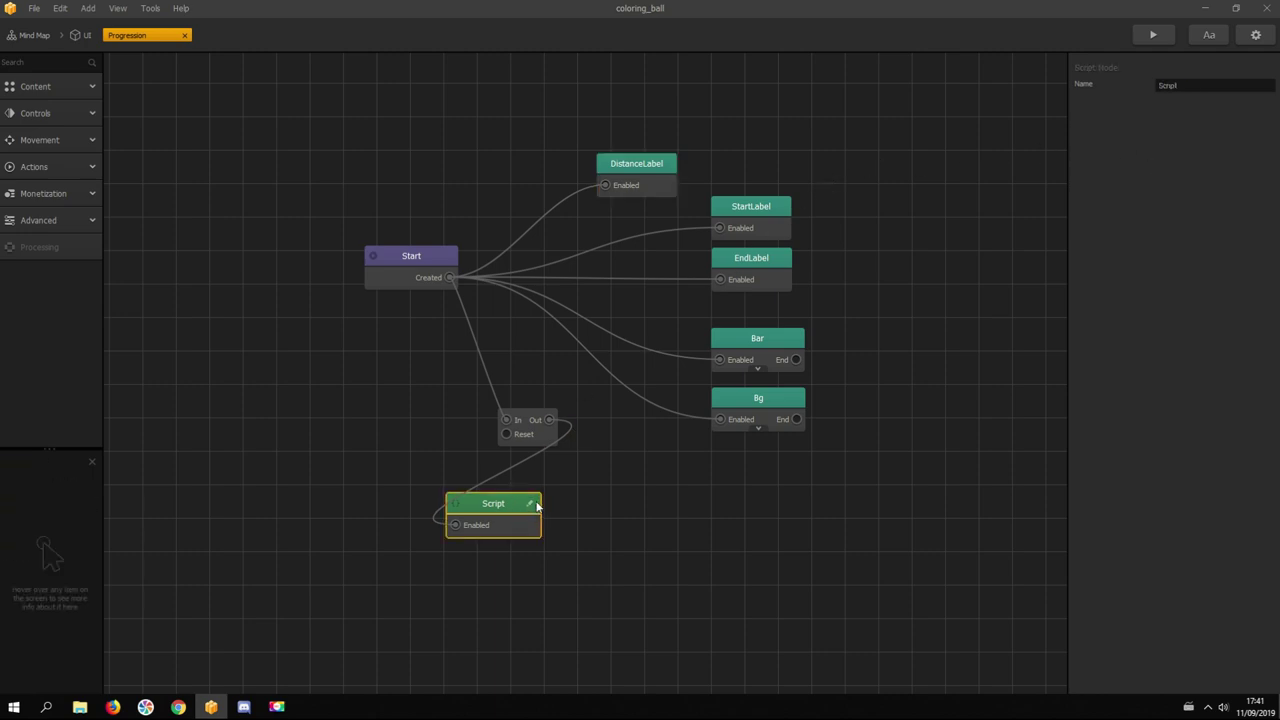
{"action": "left_click", "coordinate": [530, 504]}
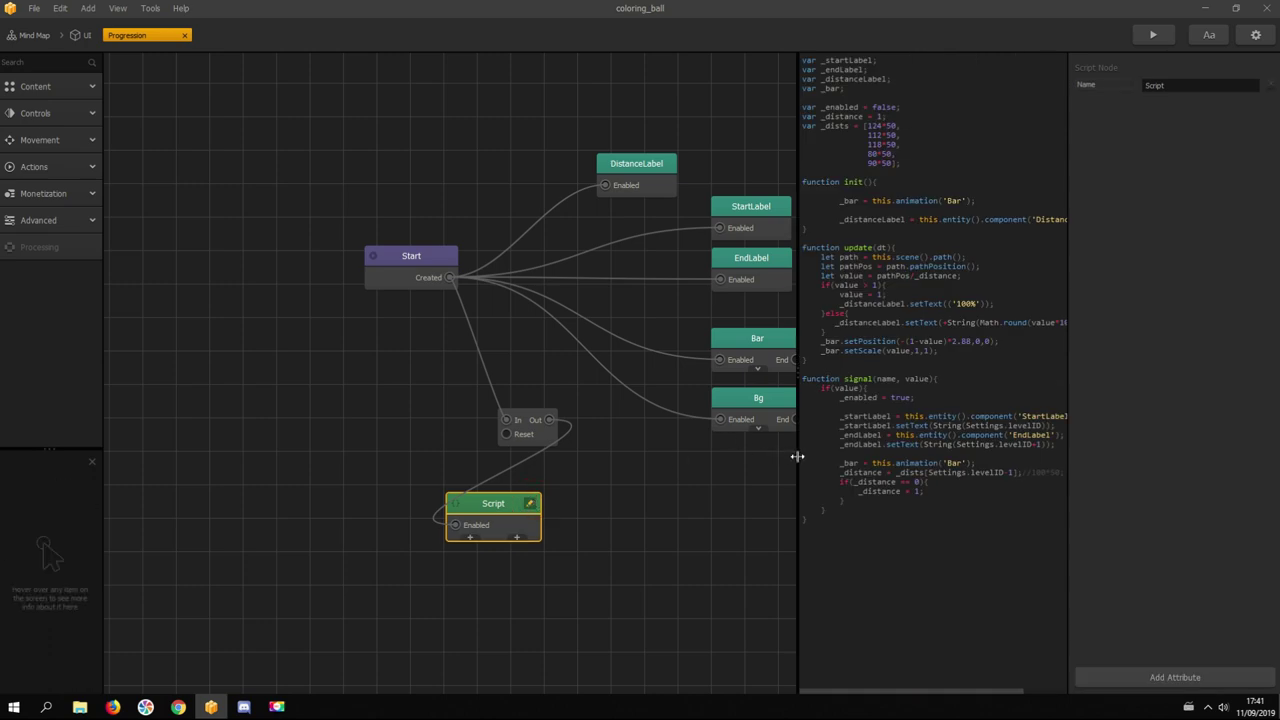
{"action": "left_click_drag", "start_coordinate": [796, 451], "coordinate": [591, 455]}
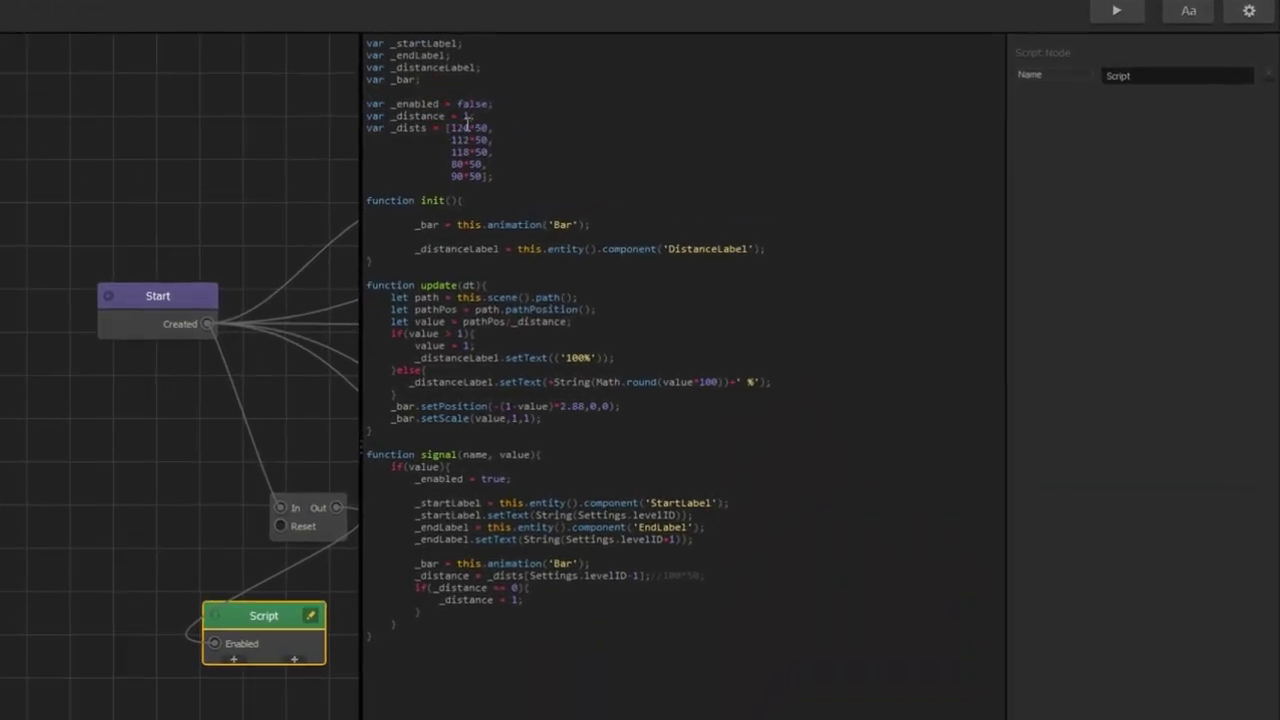
{"action": "left_click", "coordinate": [634, 125]}
{"action": "double_click", "coordinate": [400, 128]}
{"action": "left_click", "coordinate": [432, 128]}
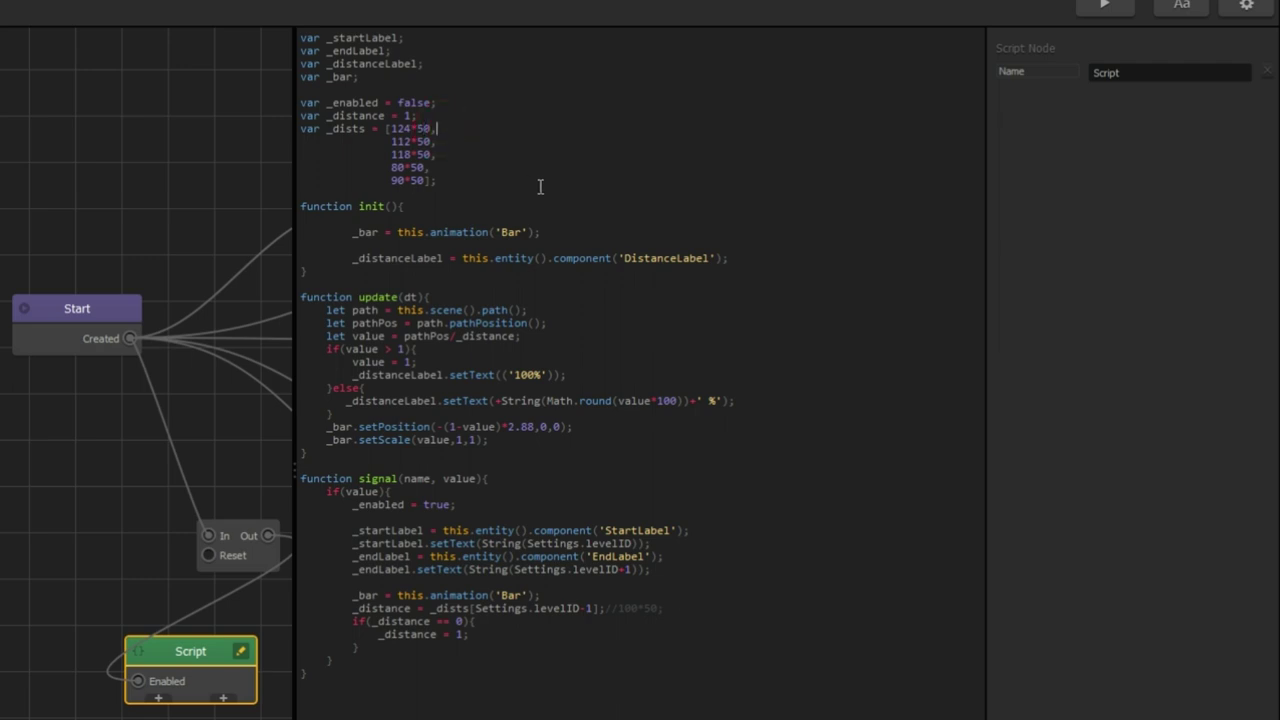
{"action": "left_click", "coordinate": [446, 156]}
{"action": "left_click", "coordinate": [432, 179]}
Step: Append 120*50, 150*50 and 100*50 to _dists, then review the '100%' setText line
{"action": "type", "text": ","}
{"action": "key", "text": "Return"}
{"action": "type", "text": "120"}
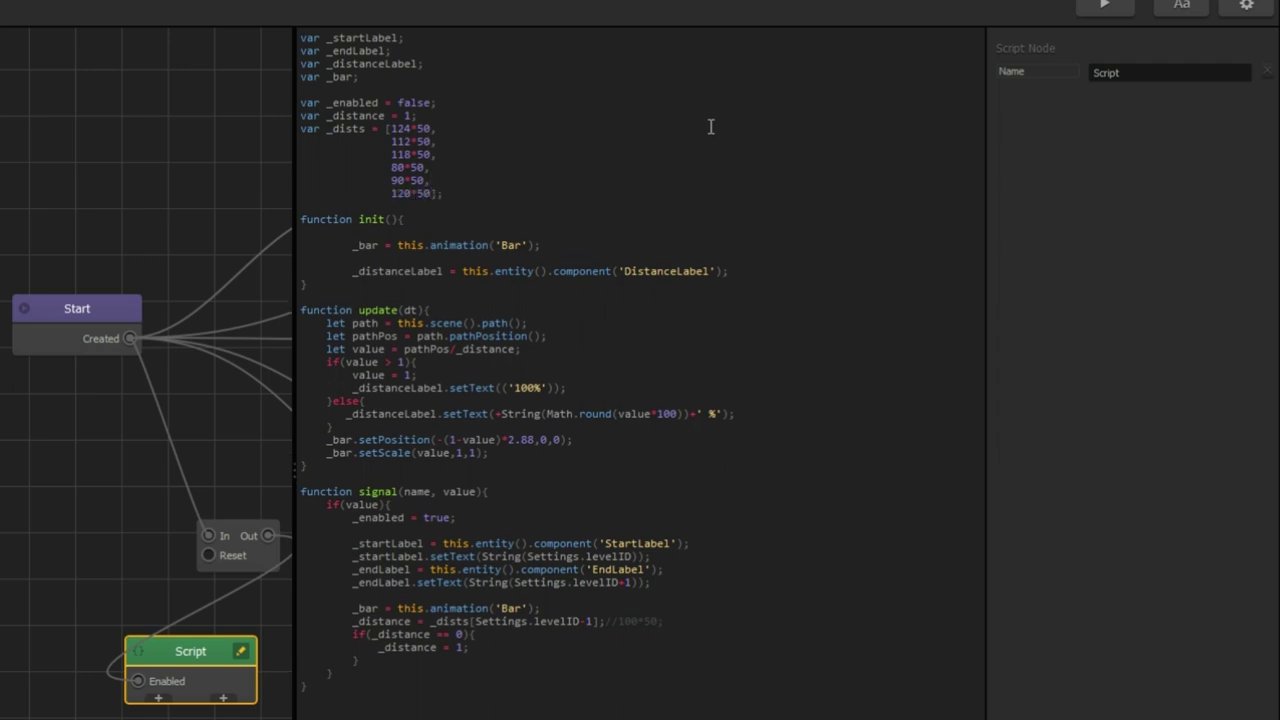
{"action": "type", "text": "*50,"}
{"action": "key", "text": "Return"}
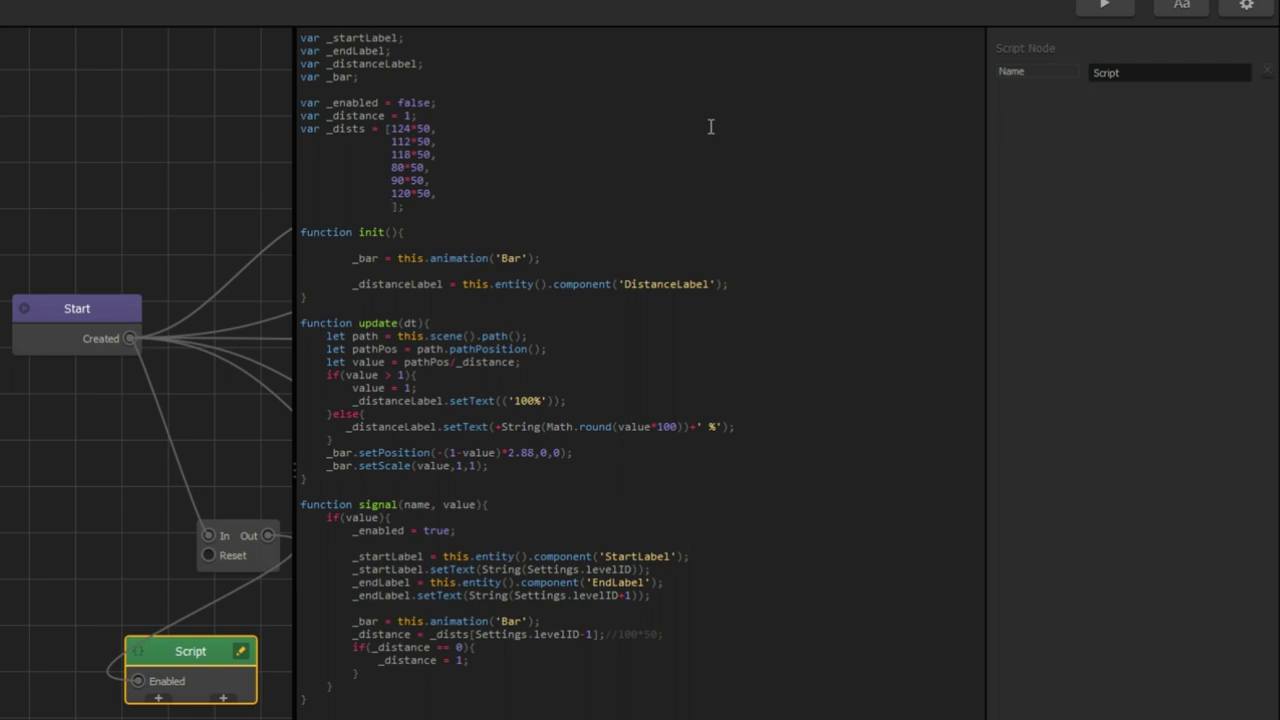
{"action": "type", "text": "150*50,"}
{"action": "key", "text": "Return"}
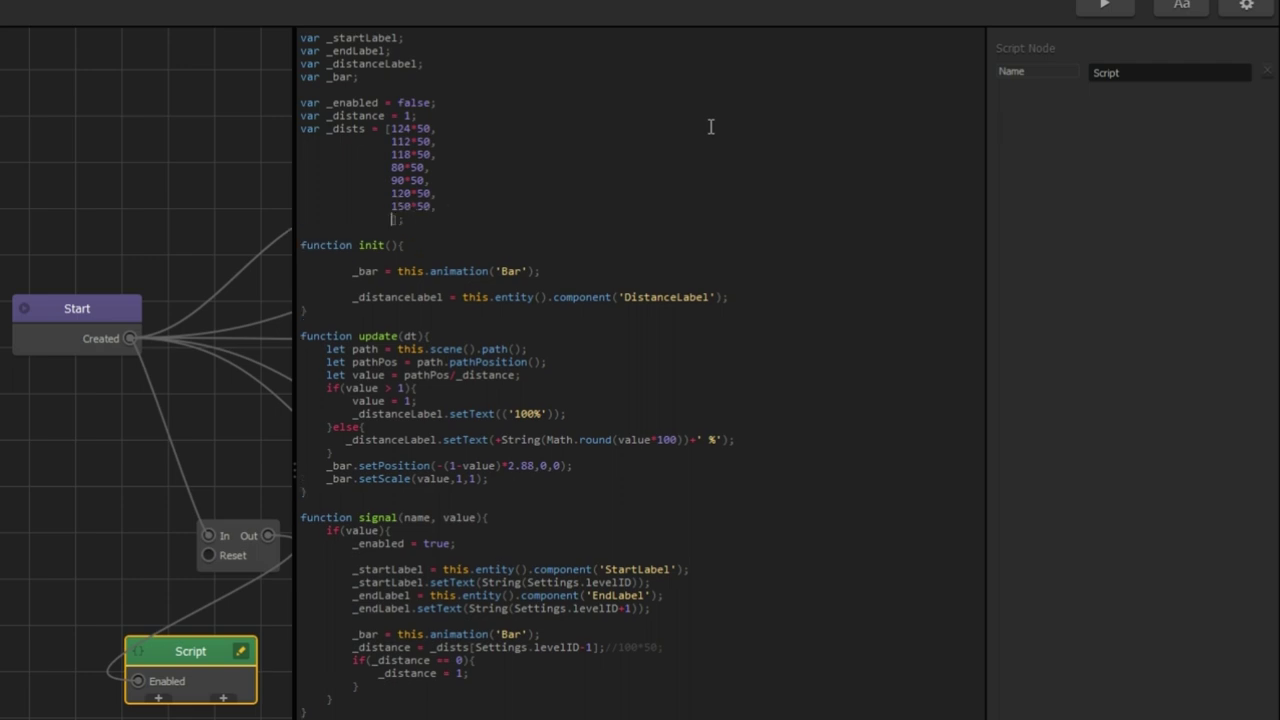
{"action": "type", "text": "100*50"}
{"action": "left_click", "coordinate": [424, 240]}
{"action": "left_click", "coordinate": [573, 413]}
{"action": "left_click_drag", "start_coordinate": [353, 413], "coordinate": [568, 414]}
{"action": "left_click", "coordinate": [568, 414]}
Step: Close the script editor, review the UI's Game over event element, and return to the Mind Map
{"action": "left_click", "coordinate": [79, 562]}
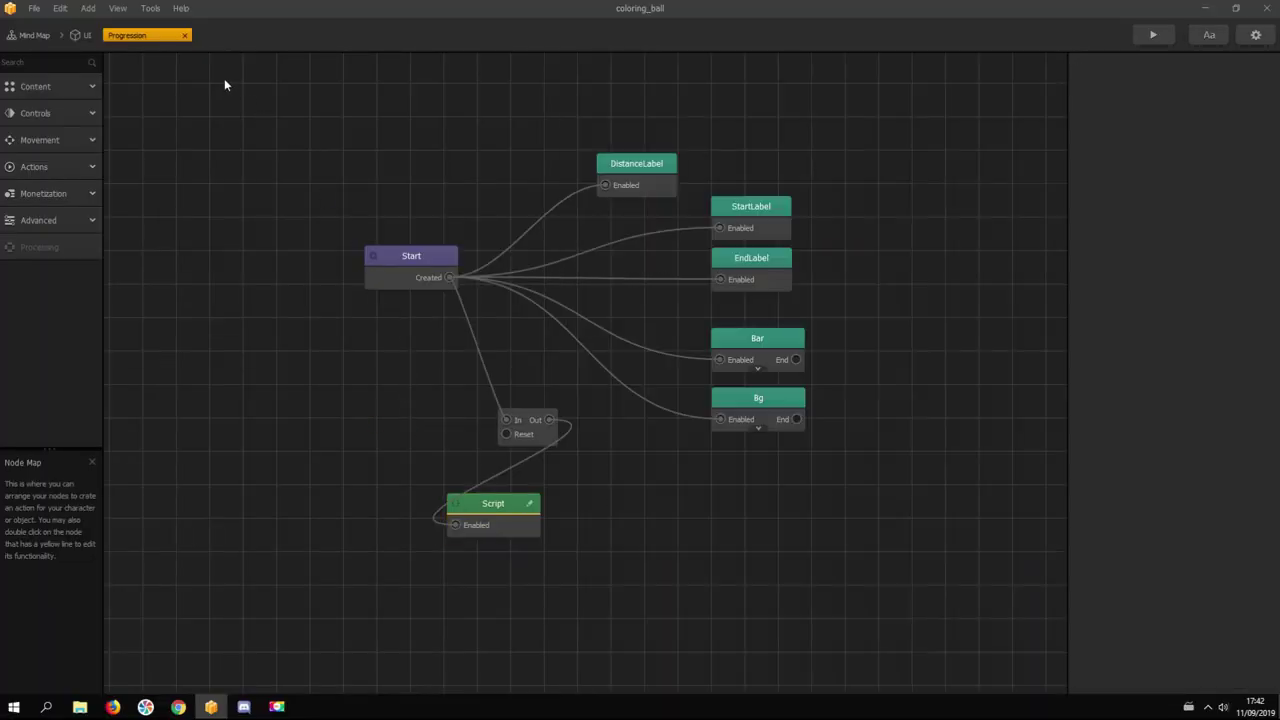
{"action": "left_click", "coordinate": [82, 36]}
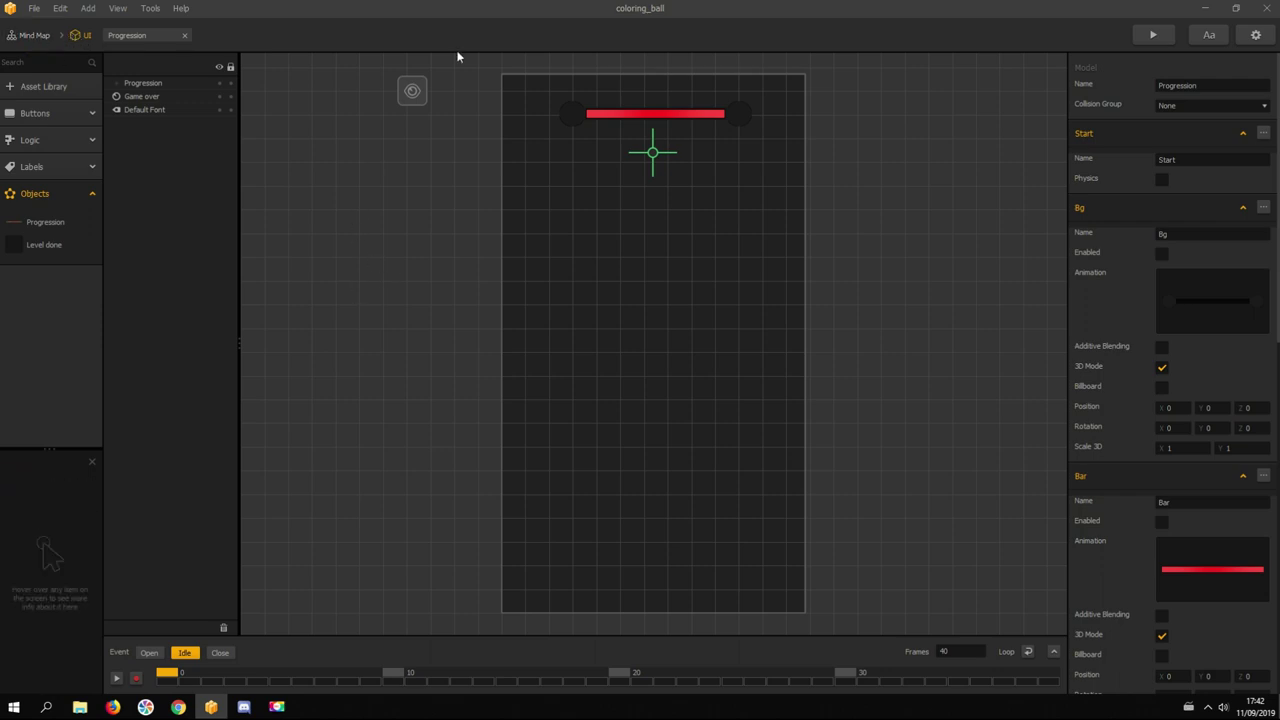
{"action": "left_click", "coordinate": [180, 96]}
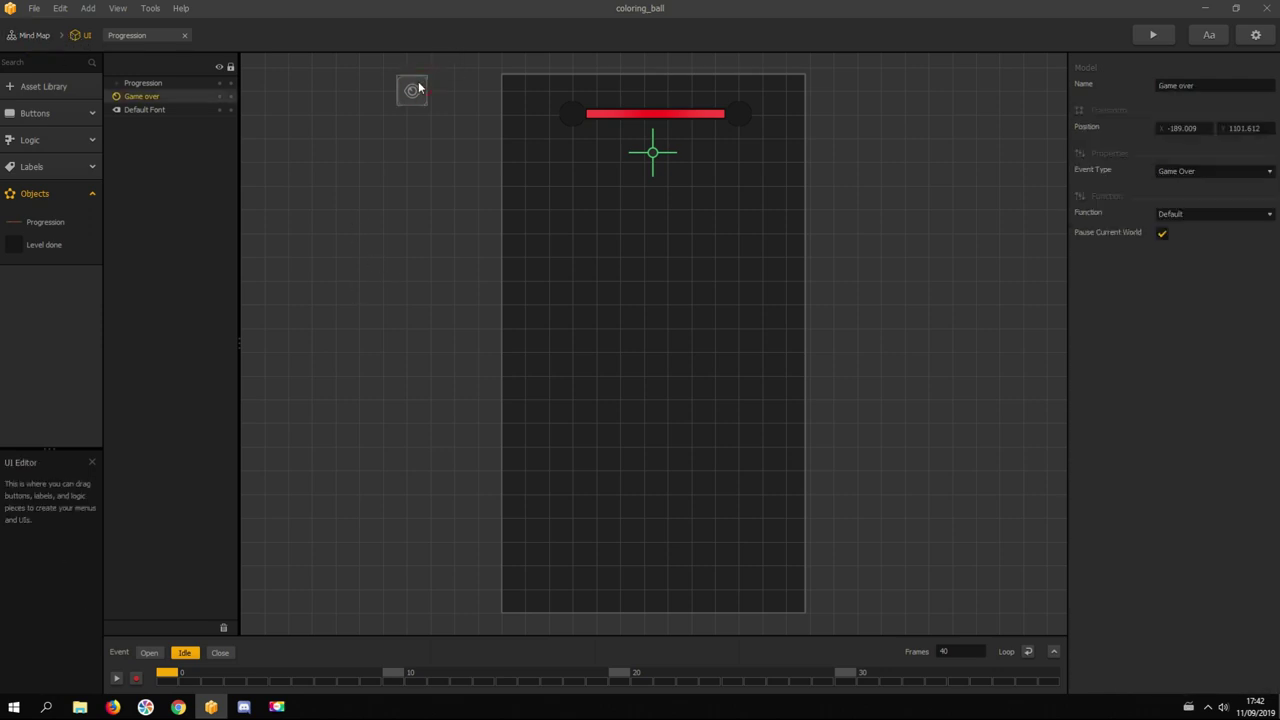
{"action": "left_click", "coordinate": [38, 36]}
Step: Review the Game Over UI's Best Score label and the Restart button's Restart function
{"action": "double_click", "coordinate": [884, 334]}
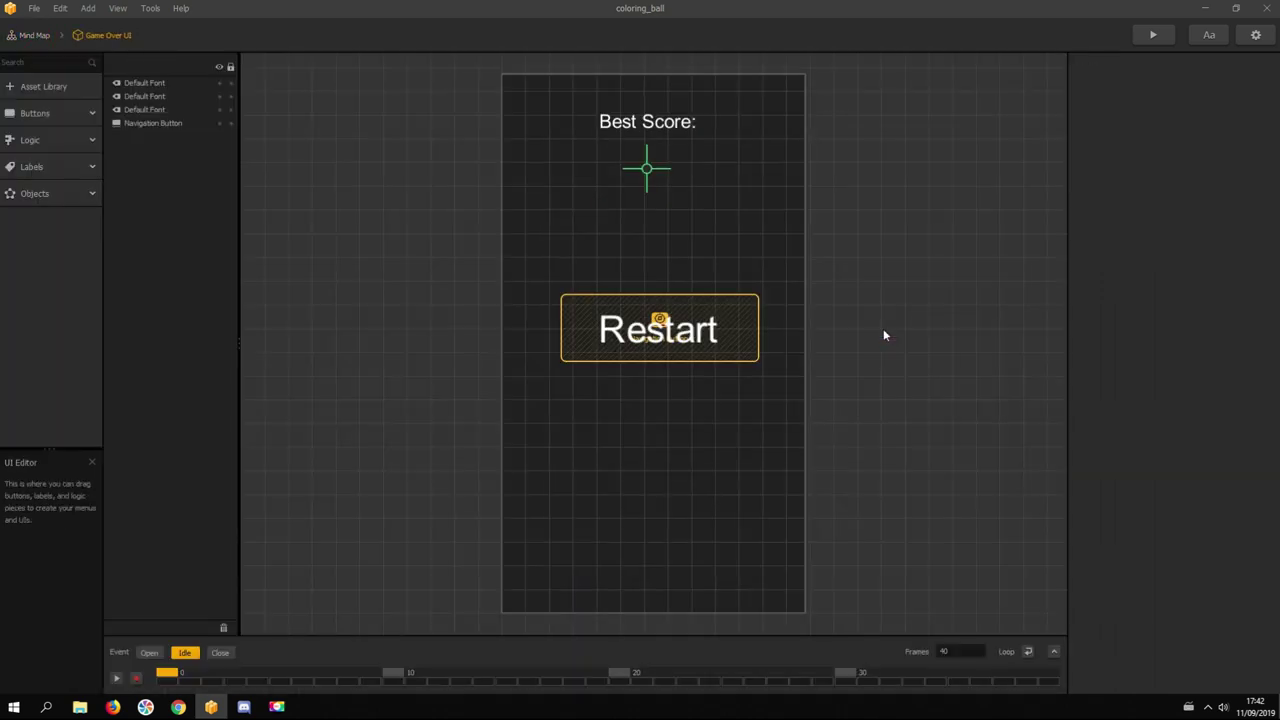
{"action": "left_click", "coordinate": [650, 123]}
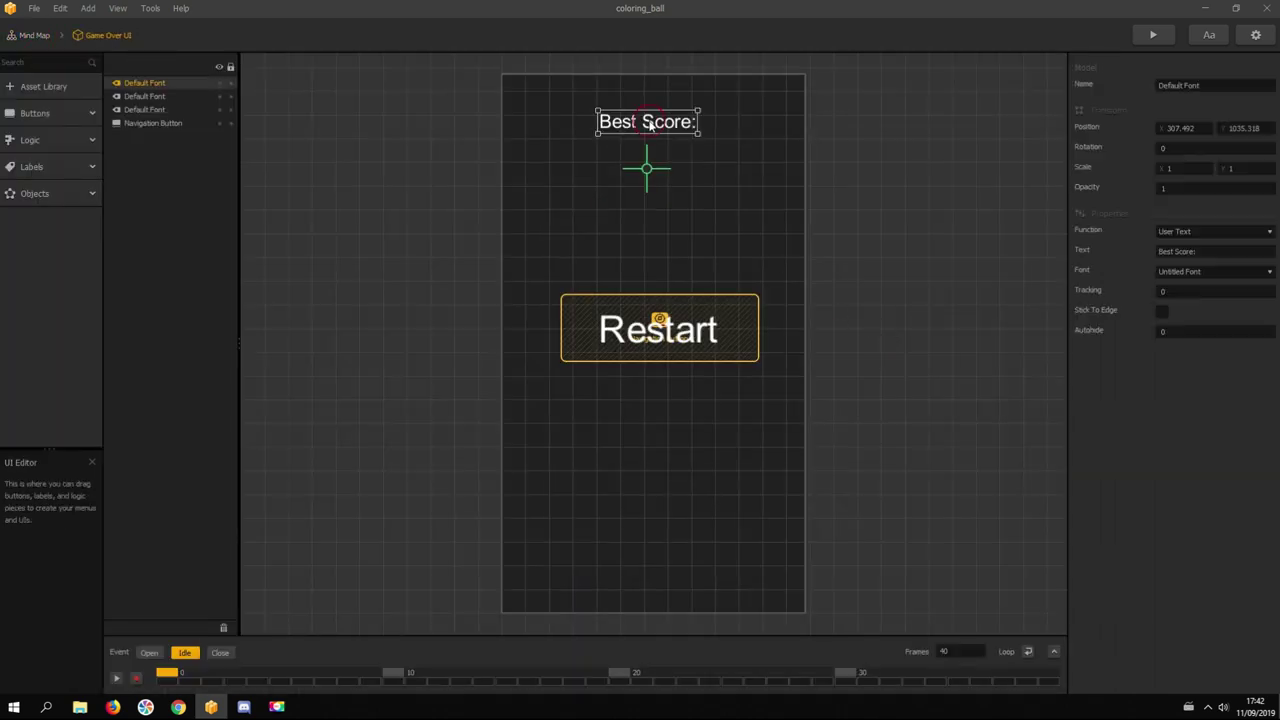
{"action": "left_click", "coordinate": [643, 171]}
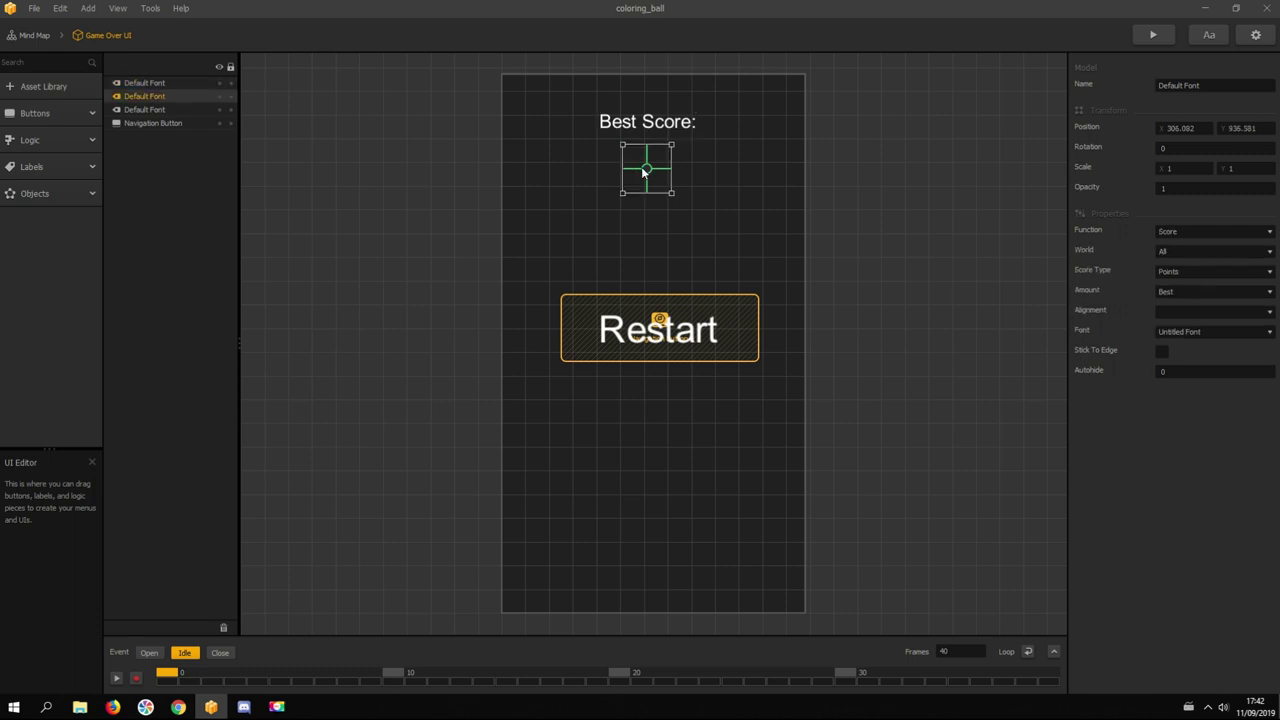
{"action": "left_click", "coordinate": [148, 110]}
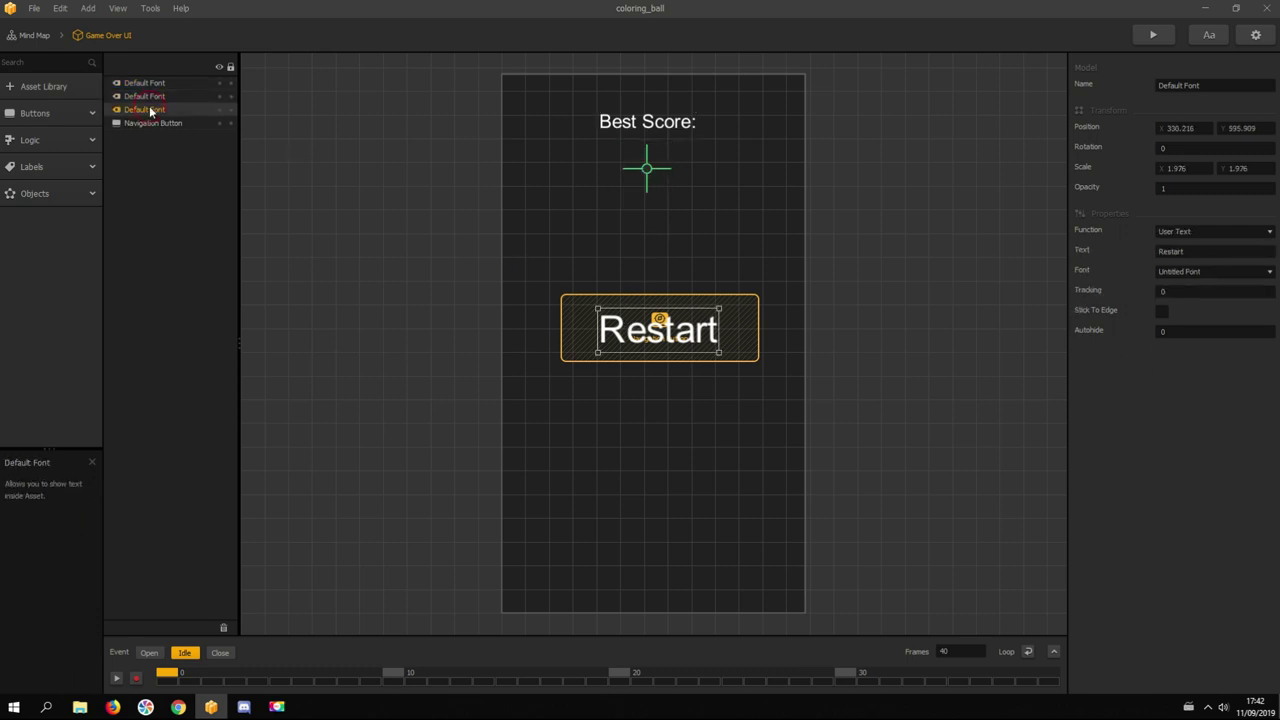
{"action": "left_click", "coordinate": [152, 123]}
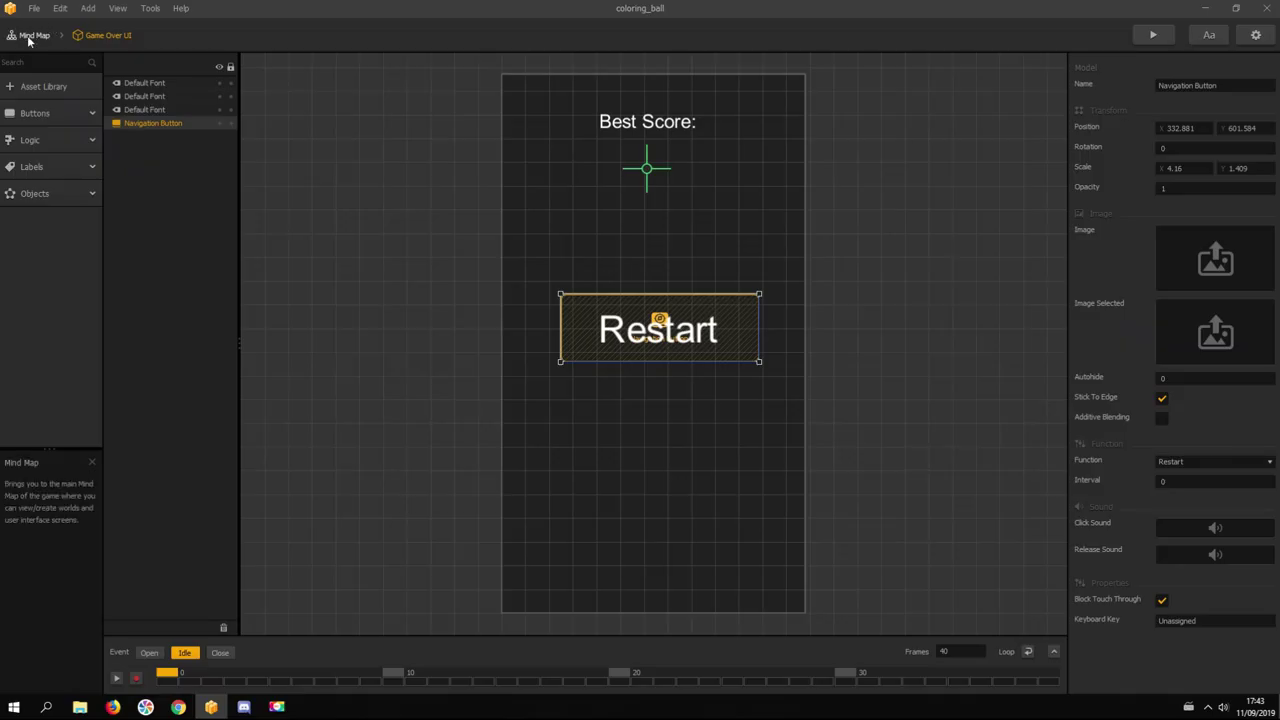
{"action": "left_click", "coordinate": [27, 37]}
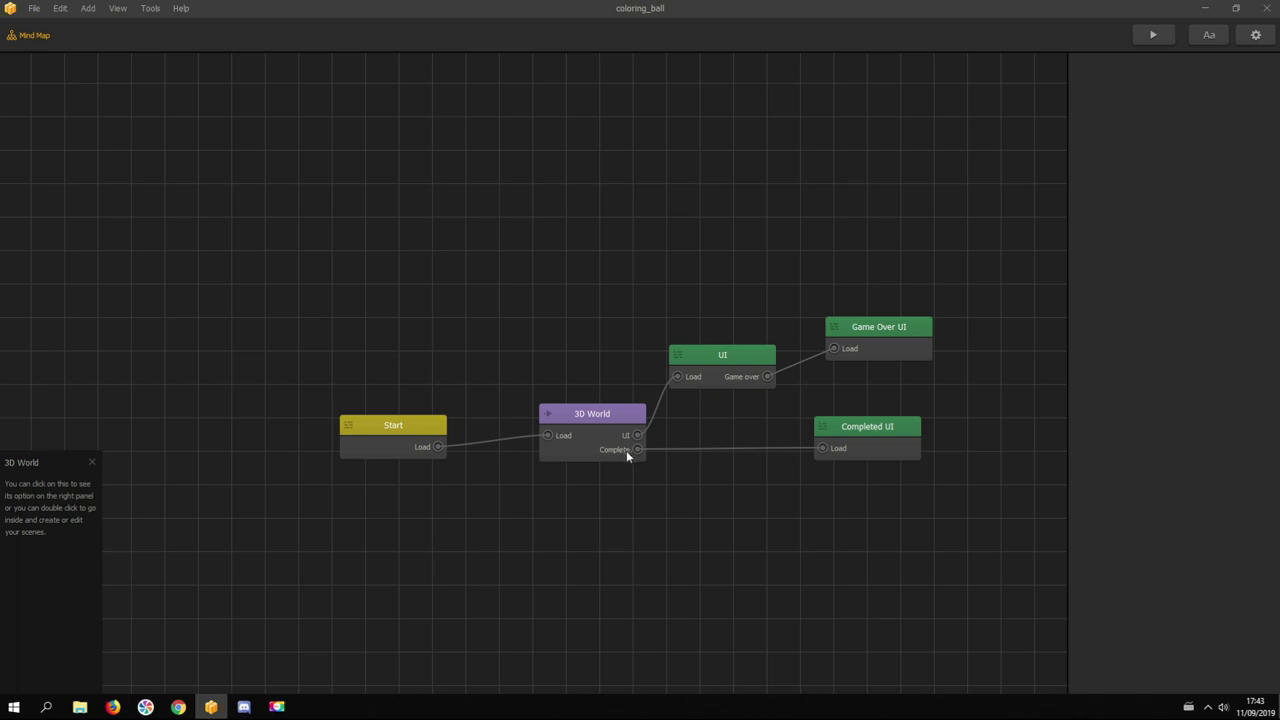
Step: Open the Completed UI and review its score display and Next level button settings
{"action": "double_click", "coordinate": [872, 434]}
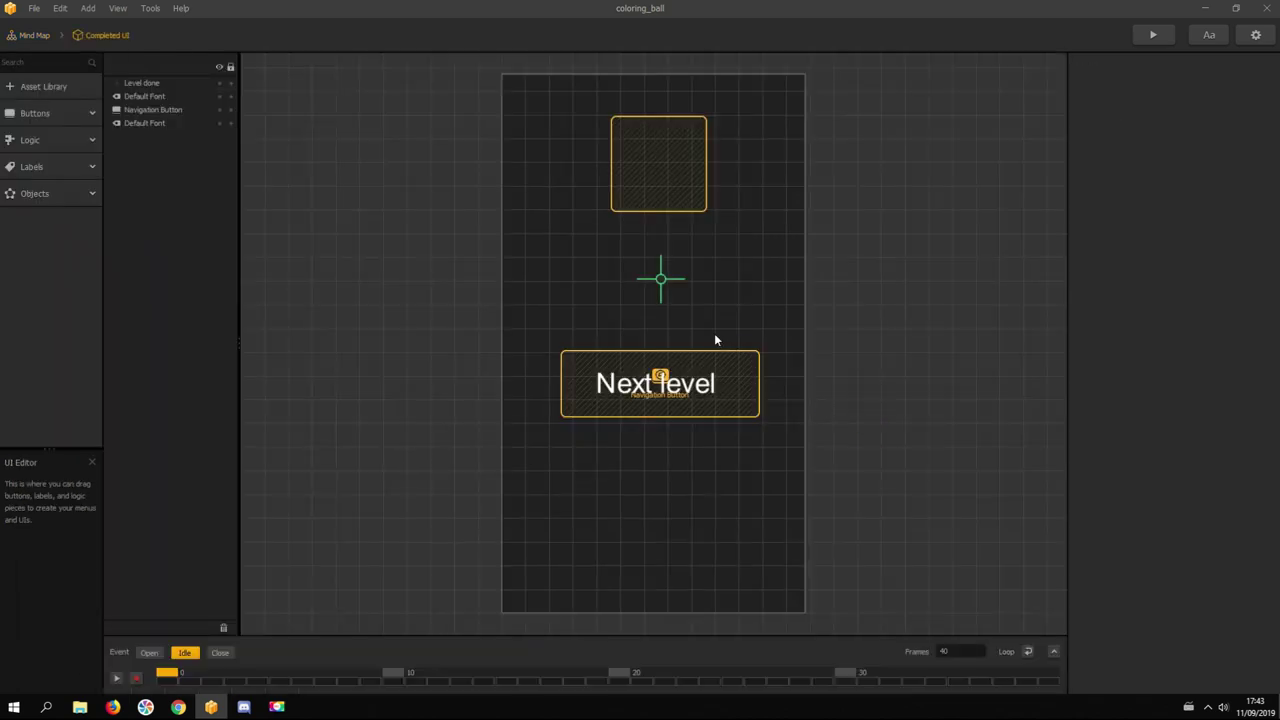
{"action": "left_click", "coordinate": [659, 281]}
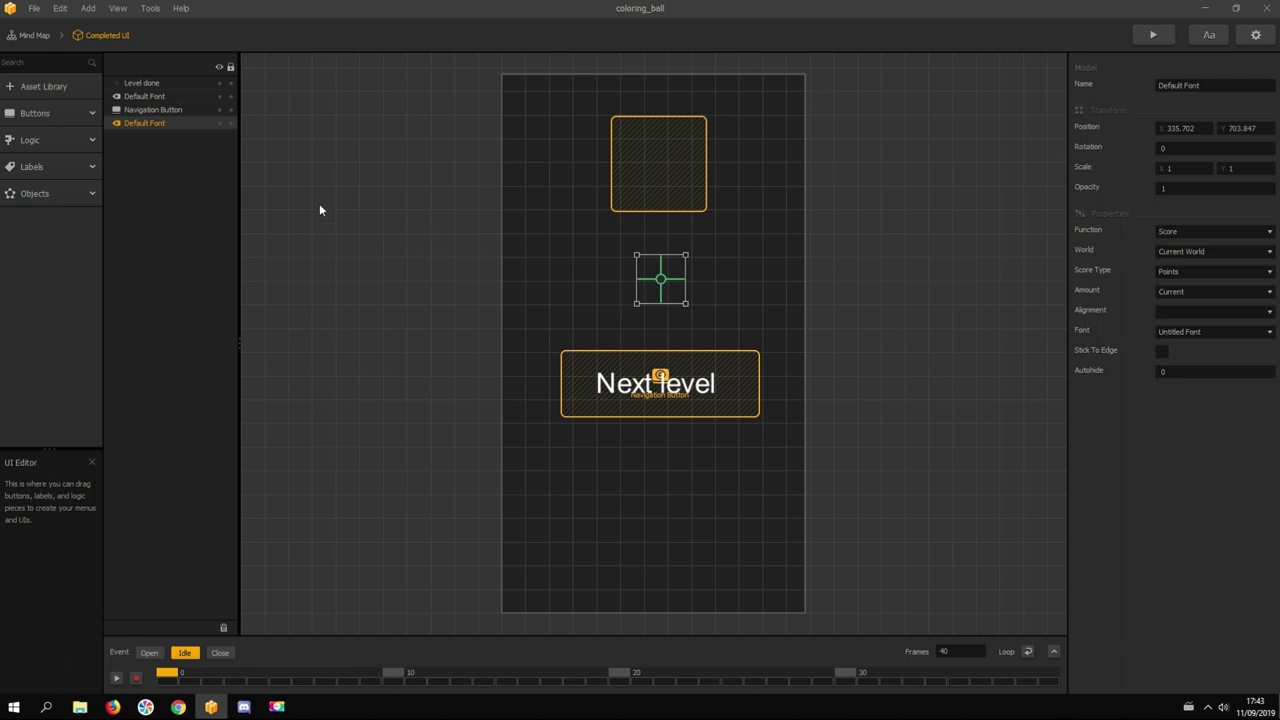
{"action": "left_click", "coordinate": [144, 97]}
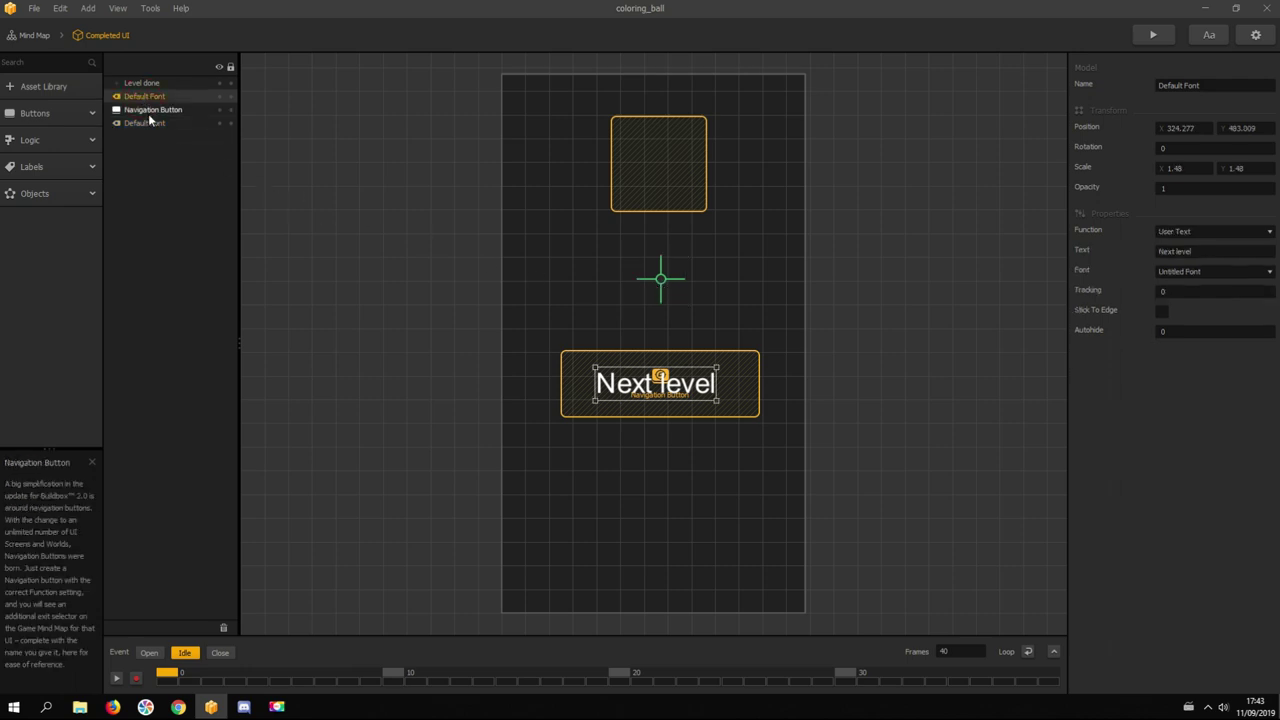
{"action": "left_click", "coordinate": [148, 109]}
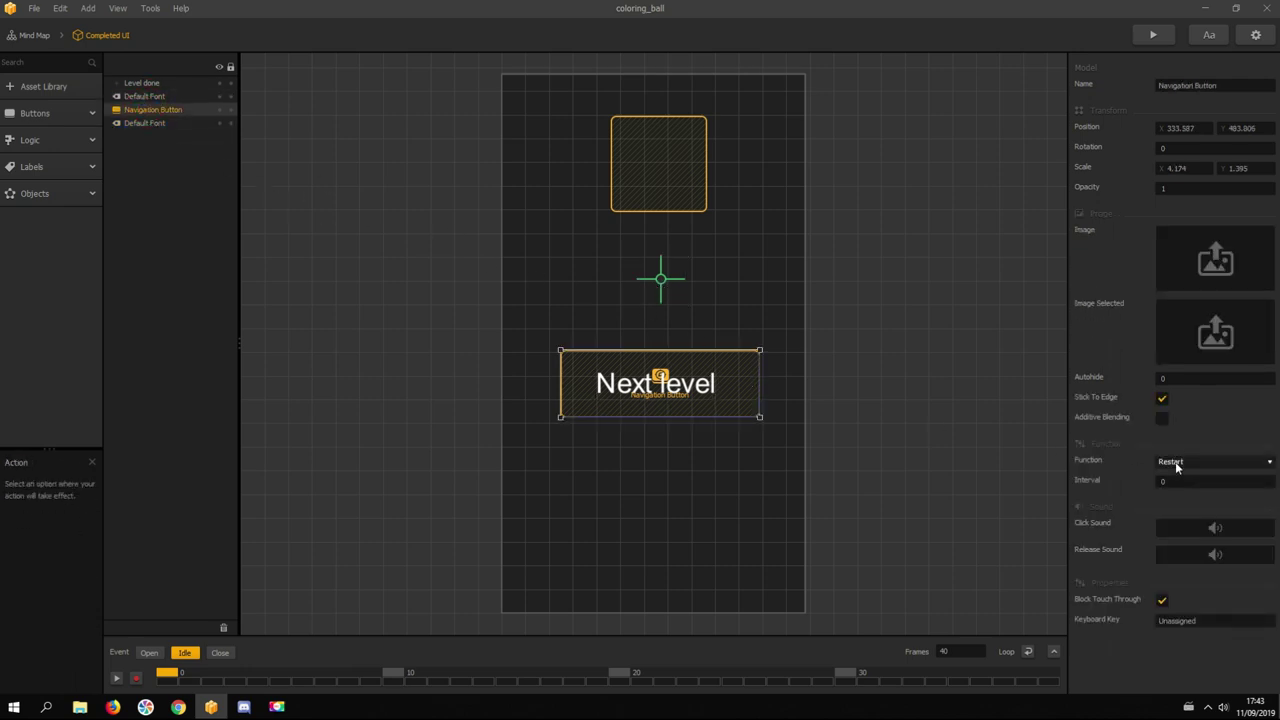
Step: Select the Level done image, list the Objects, and open Level done's node graph
{"action": "left_click", "coordinate": [660, 175]}
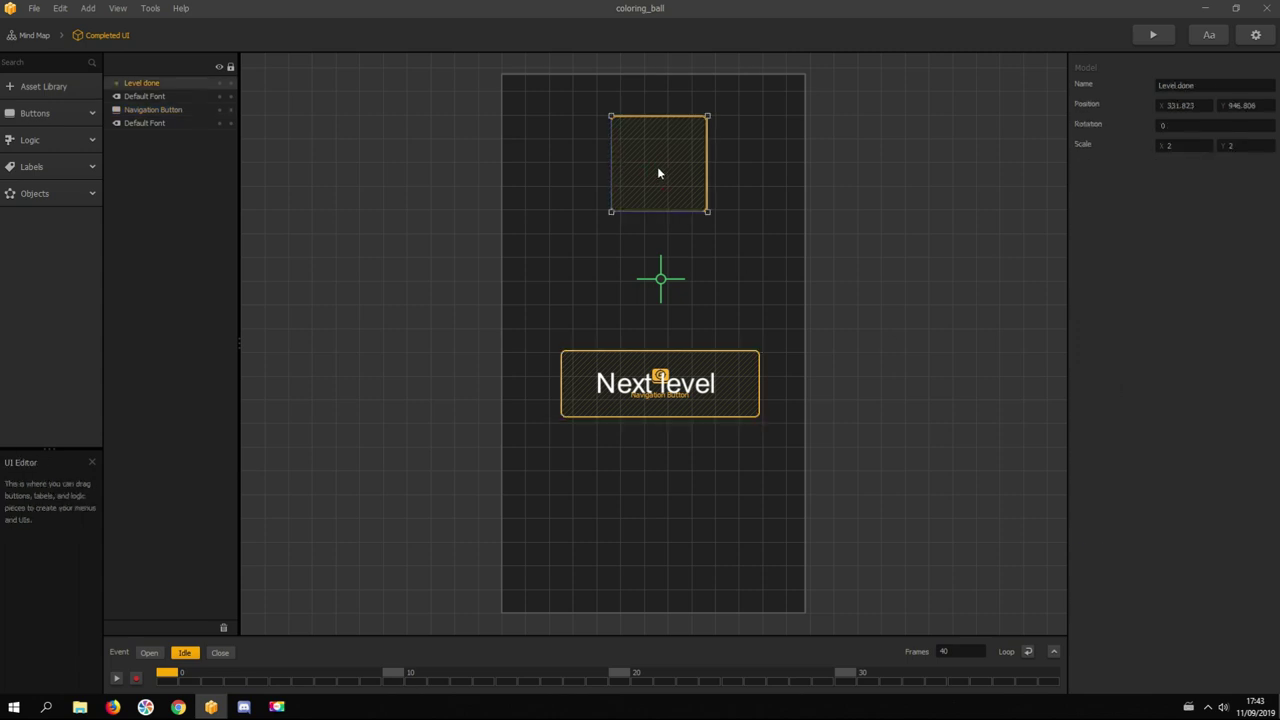
{"action": "left_click", "coordinate": [58, 194]}
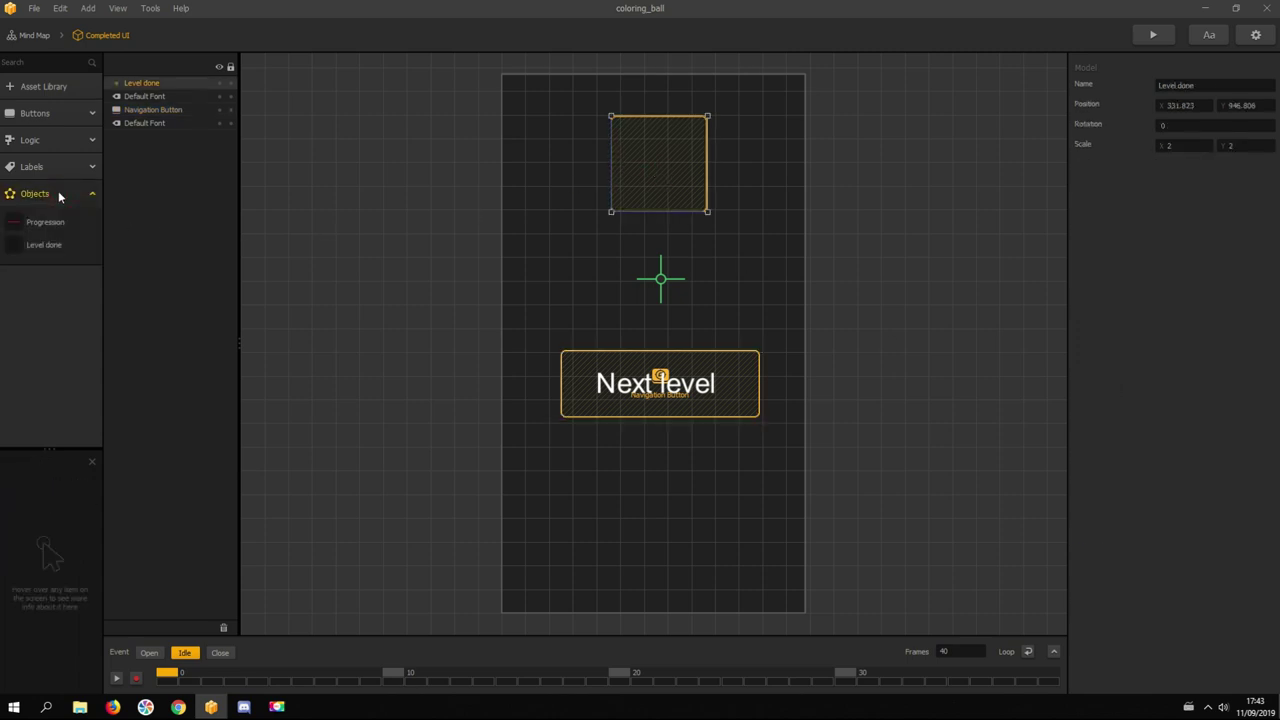
{"action": "double_click", "coordinate": [44, 249]}
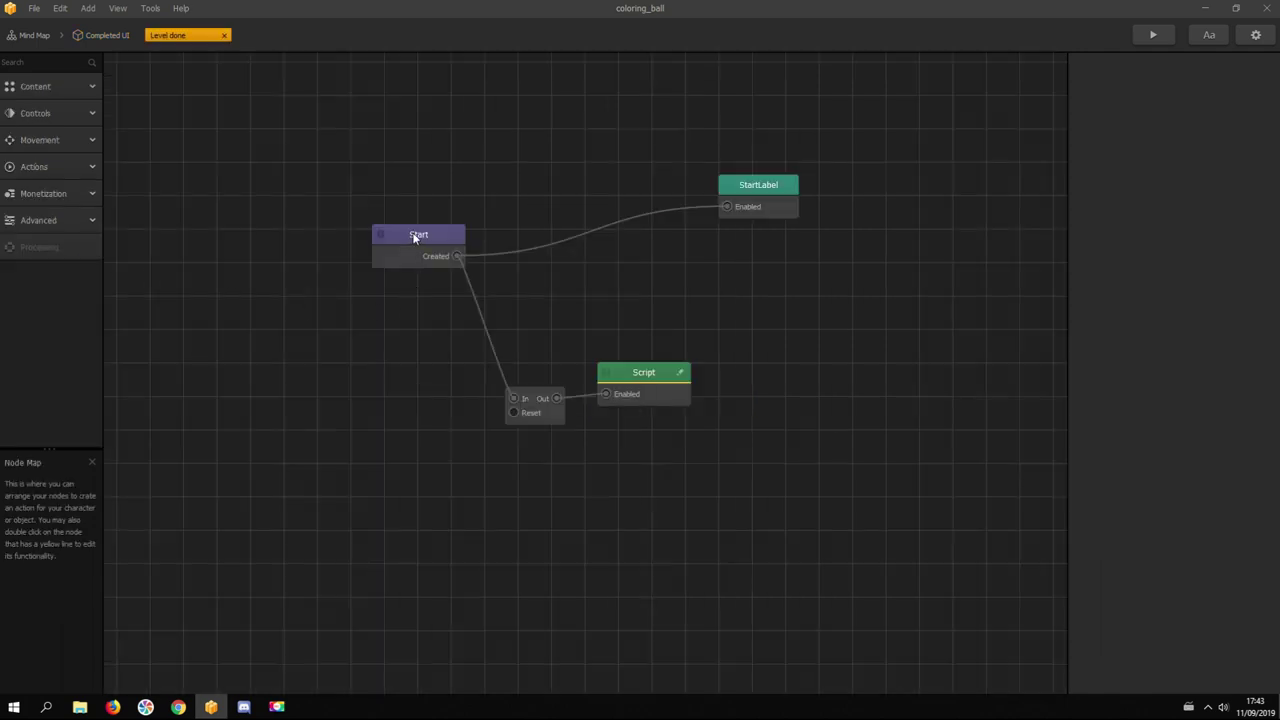
{"action": "left_click", "coordinate": [415, 237]}
{"action": "left_click", "coordinate": [758, 199]}
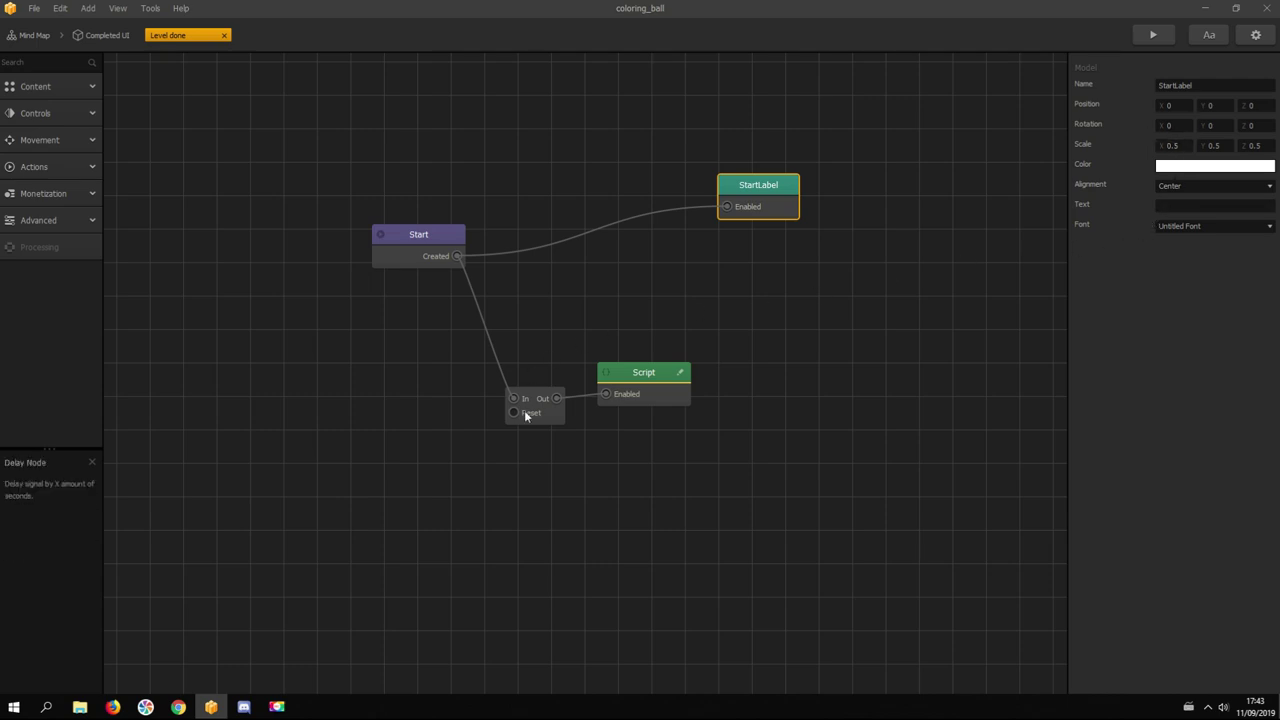
{"action": "left_click", "coordinate": [549, 418]}
{"action": "left_click", "coordinate": [637, 380]}
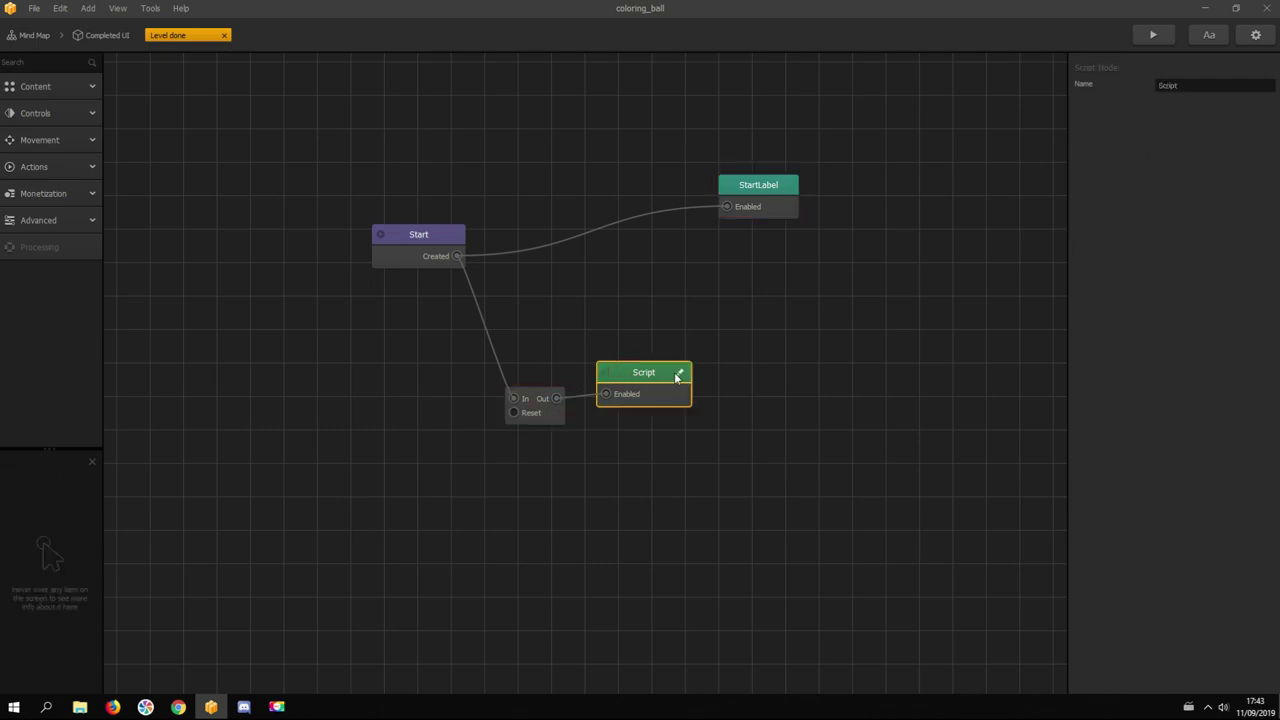
{"action": "left_click", "coordinate": [680, 372]}
{"action": "left_click_drag", "start_coordinate": [797, 349], "coordinate": [671, 334]}
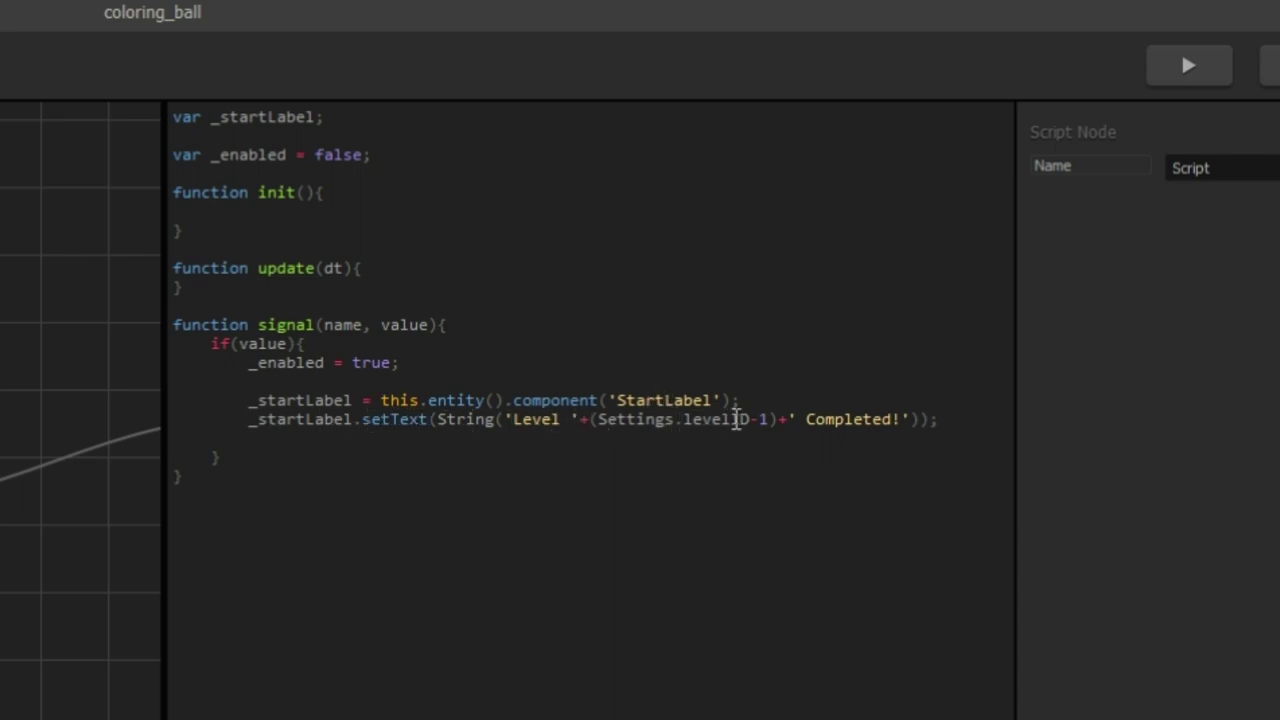
{"action": "left_click", "coordinate": [970, 416]}
{"action": "left_click", "coordinate": [0, 719]}
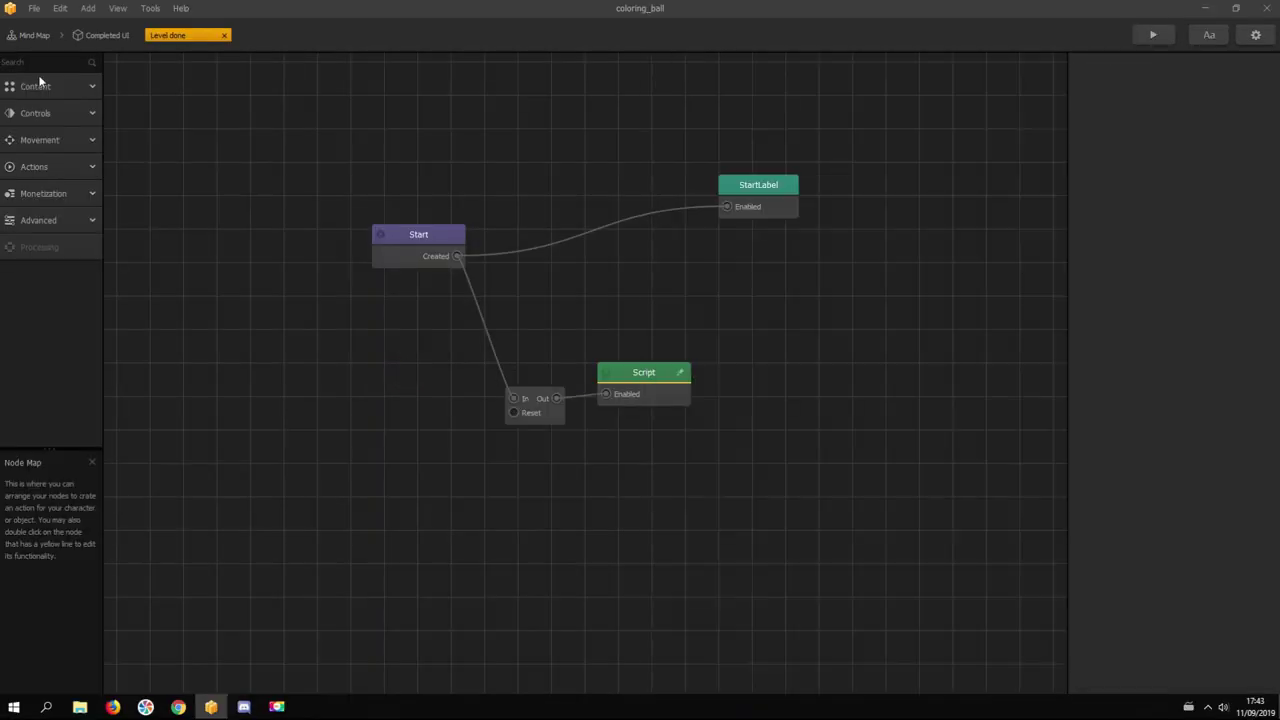
Step: Return to the Mind Map and open the Character's node graph in the 3D World
{"action": "left_click", "coordinate": [101, 37]}
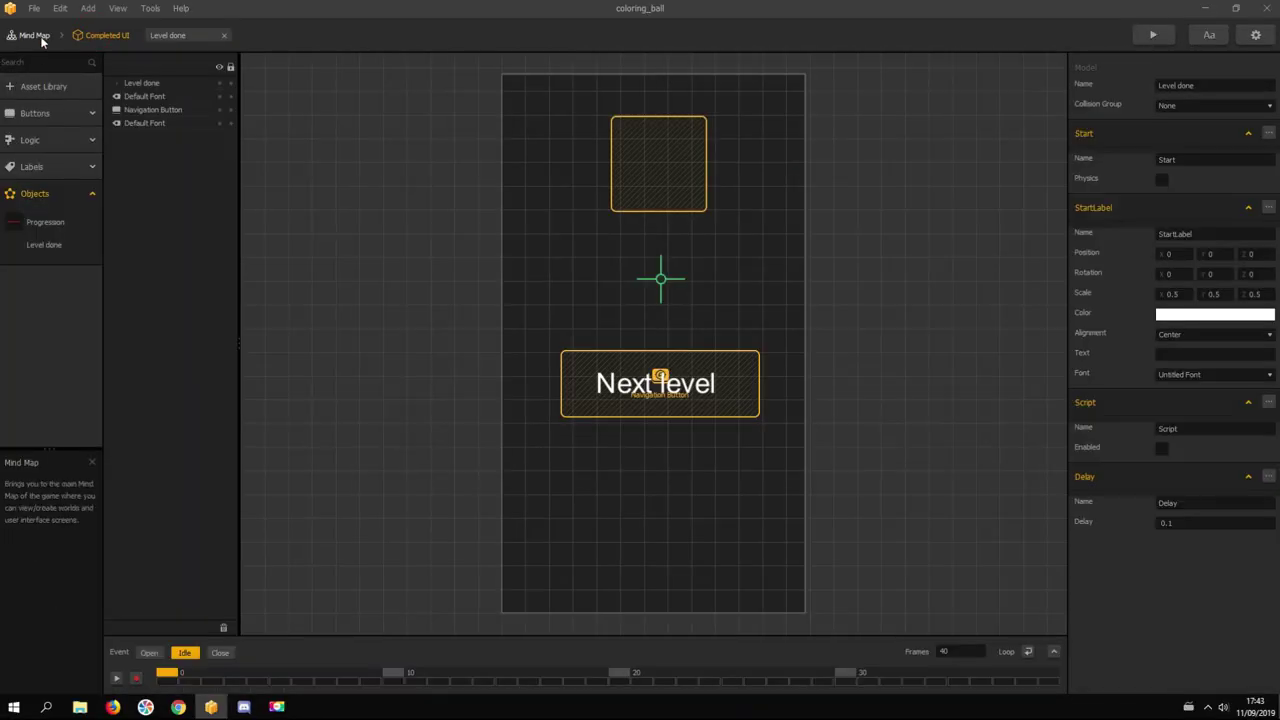
{"action": "left_click", "coordinate": [38, 37]}
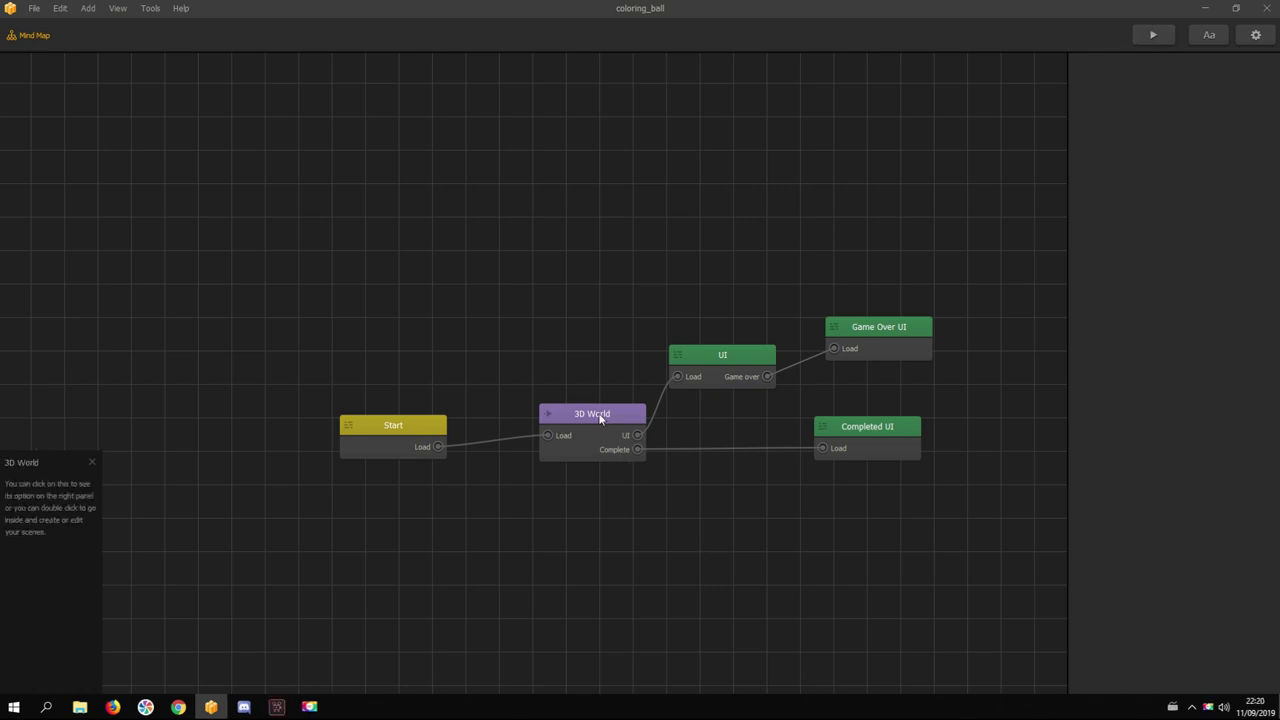
{"action": "left_click", "coordinate": [600, 418]}
{"action": "double_click", "coordinate": [600, 418]}
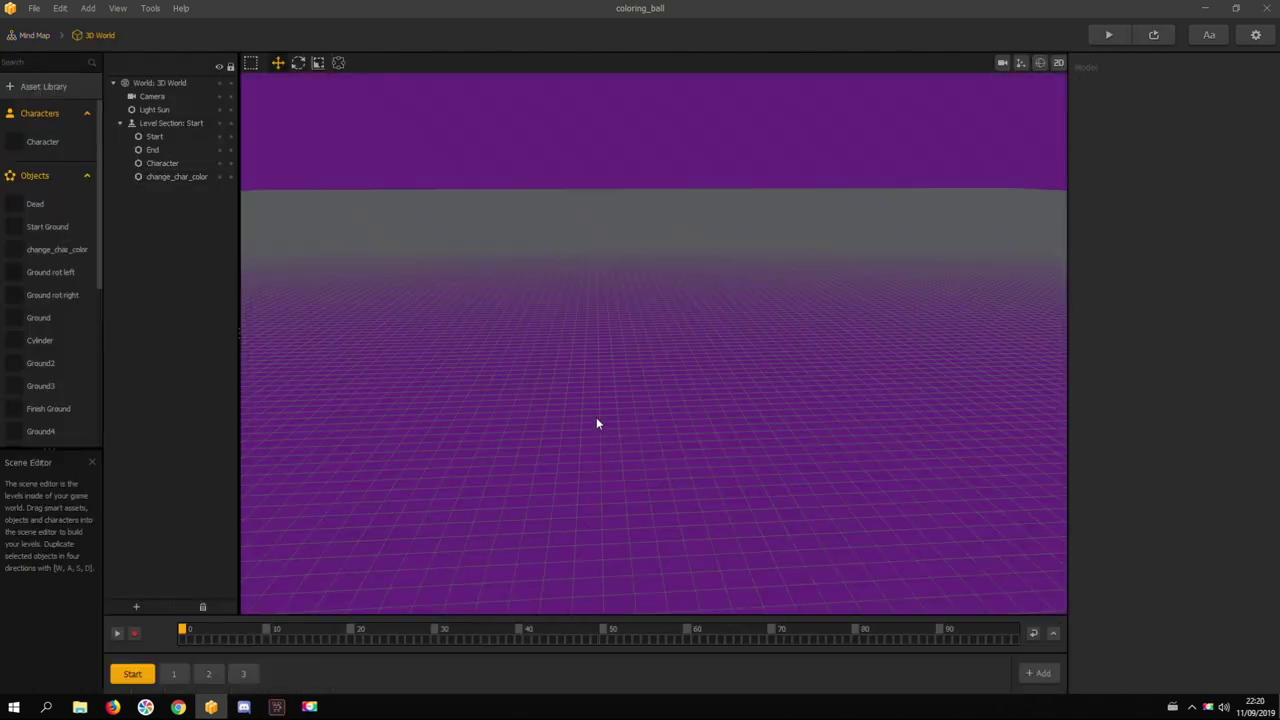
{"action": "left_click", "coordinate": [45, 142]}
{"action": "double_click", "coordinate": [47, 142]}
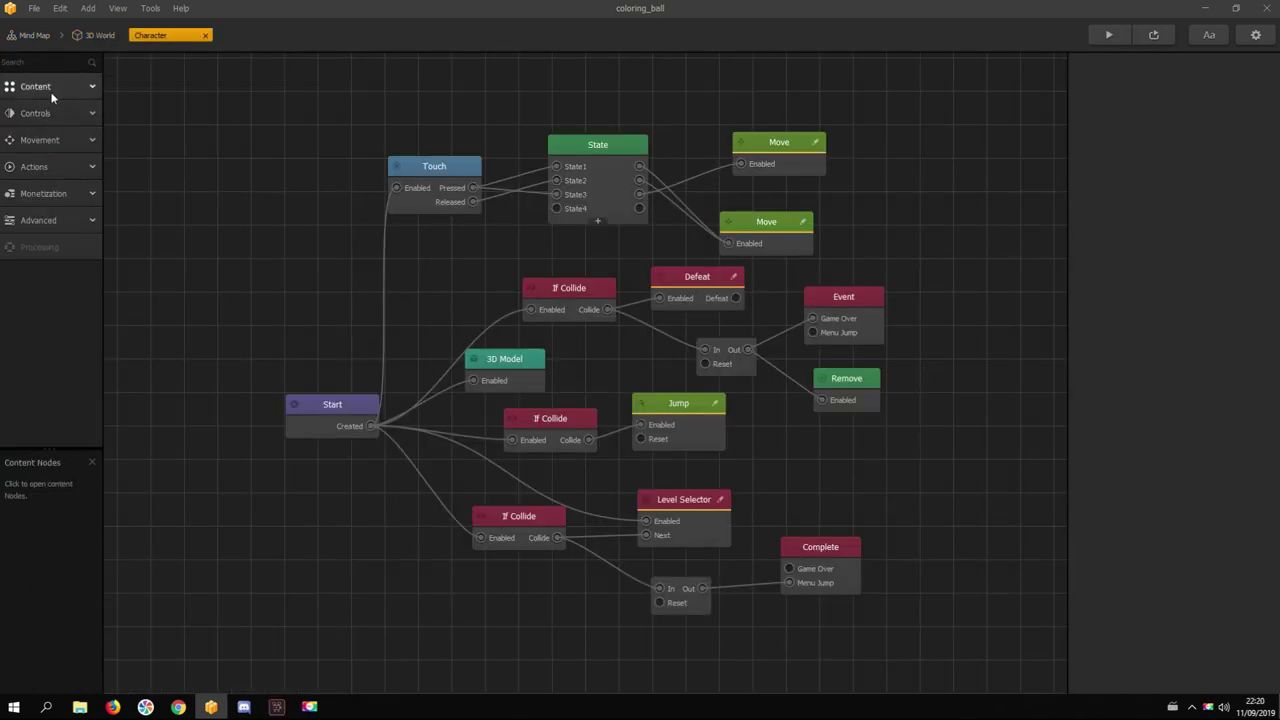
Step: Add a Trail node enabled by Start's Created output, textured with the yellow texture image
{"action": "left_click", "coordinate": [50, 92]}
{"action": "left_click", "coordinate": [65, 293]}
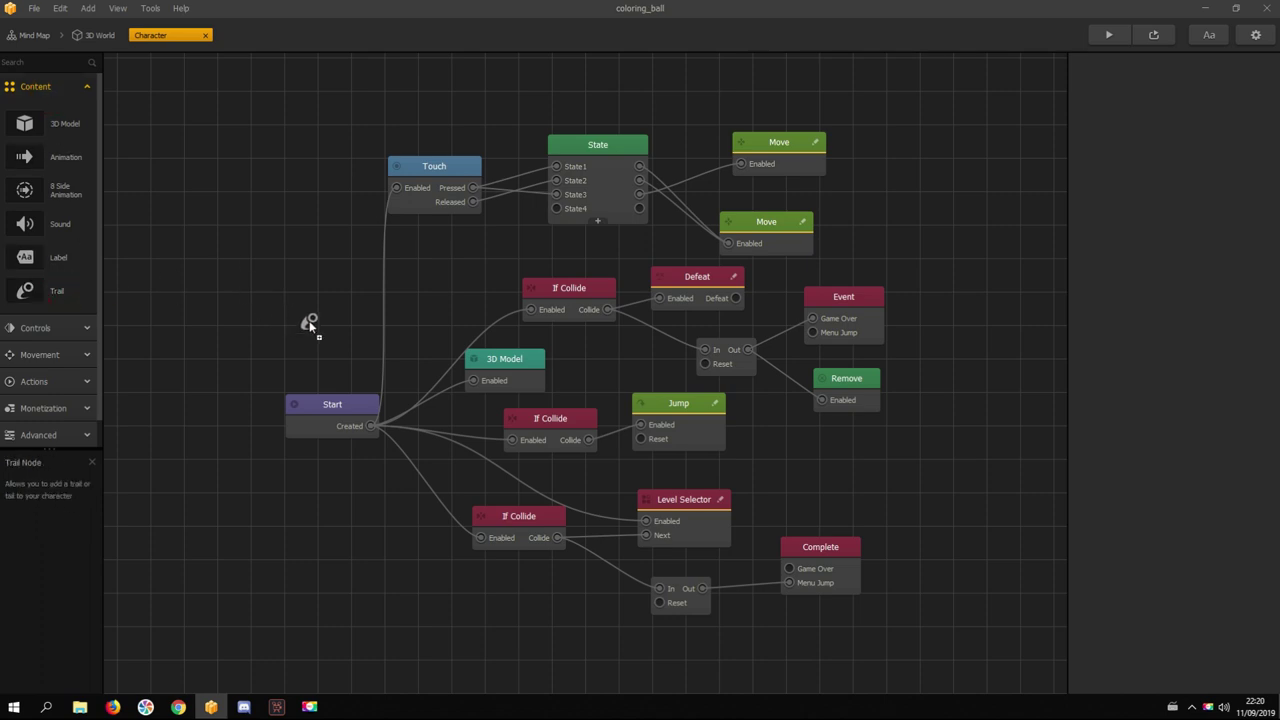
{"action": "left_click_drag", "start_coordinate": [309, 323], "coordinate": [337, 342]}
{"action": "left_click_drag", "start_coordinate": [369, 426], "coordinate": [332, 339]}
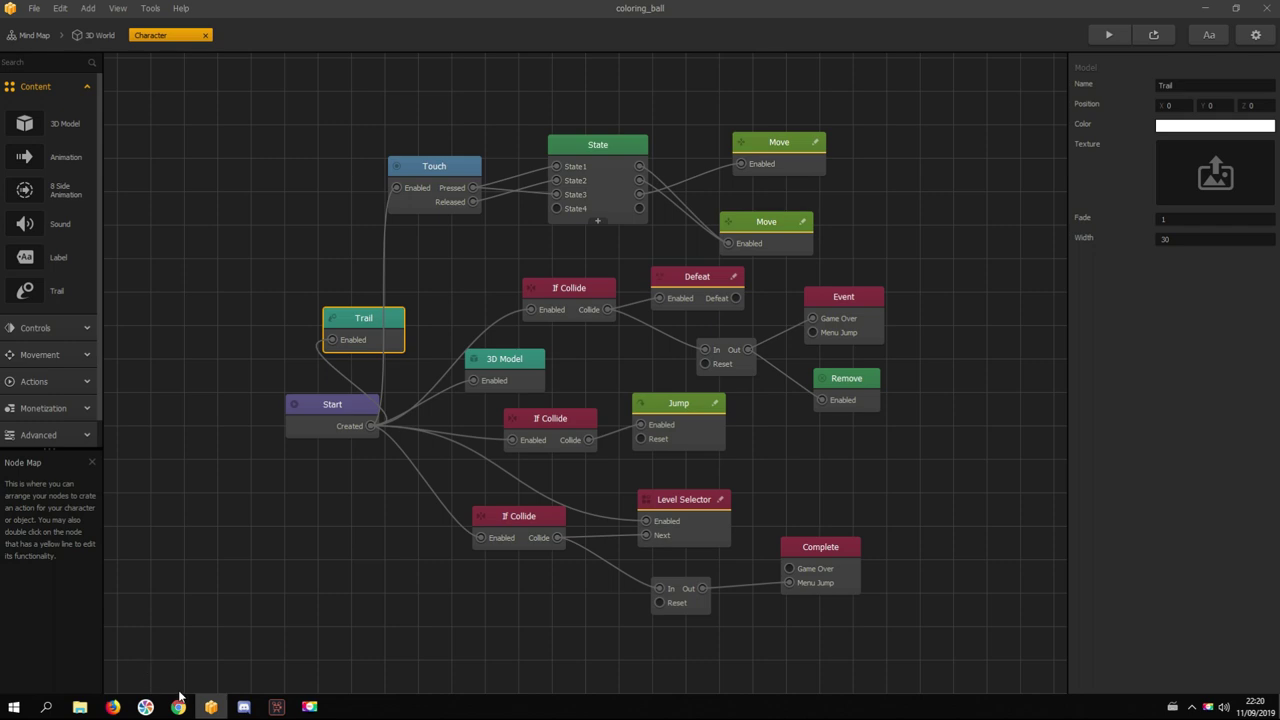
{"action": "mouse_move", "coordinate": [79, 709]}
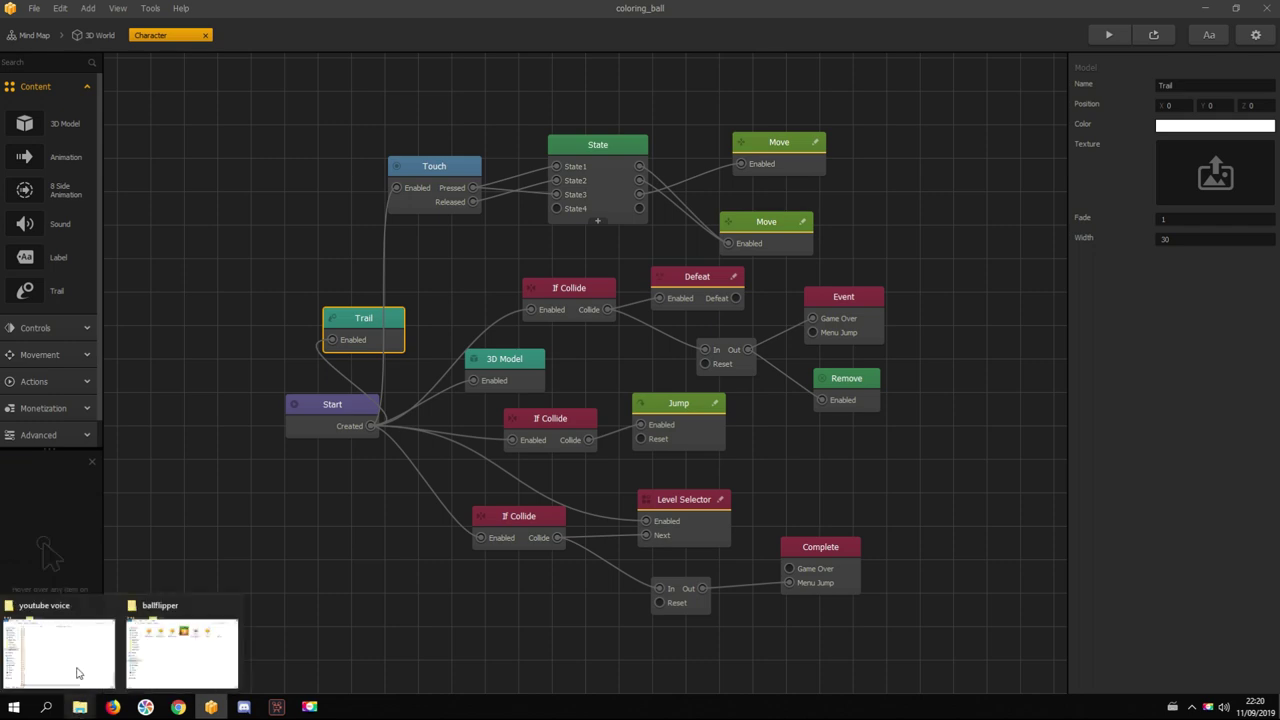
{"action": "left_click", "coordinate": [144, 638]}
{"action": "left_click_drag", "start_coordinate": [810, 140], "coordinate": [1158, 155]}
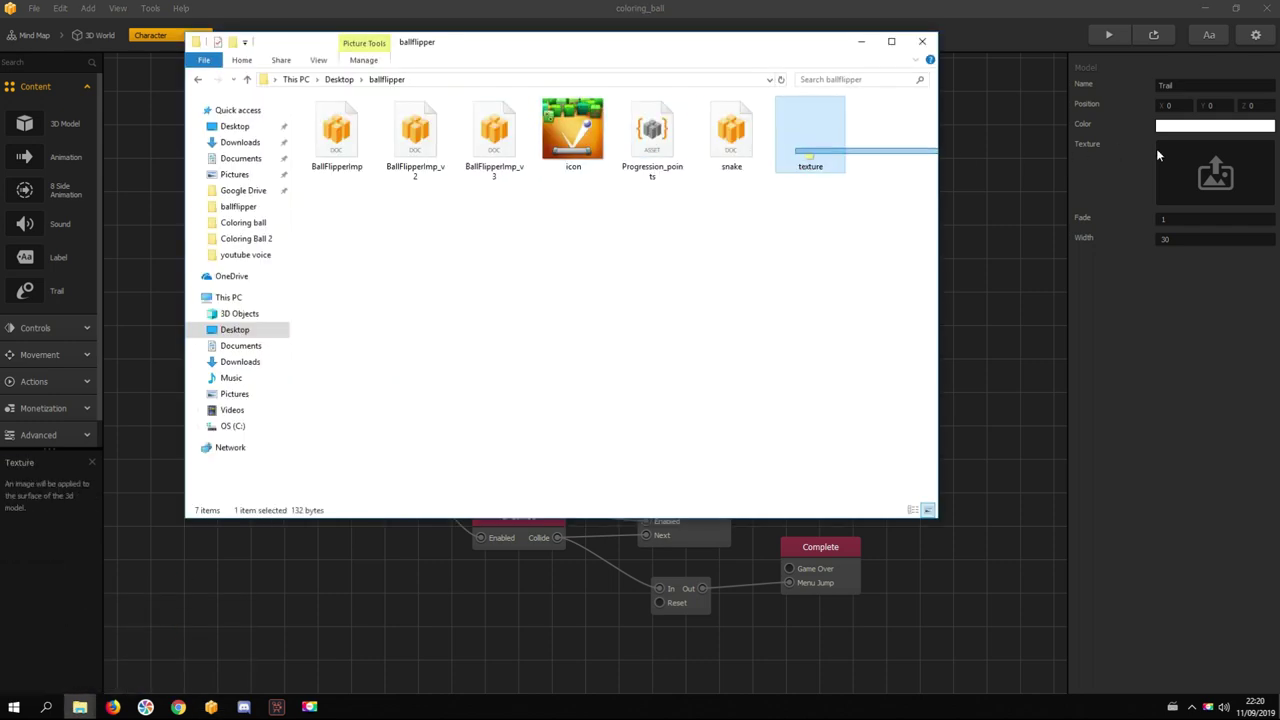
{"action": "left_click_drag", "start_coordinate": [1008, 162], "coordinate": [1215, 172]}
{"action": "left_click", "coordinate": [1188, 371]}
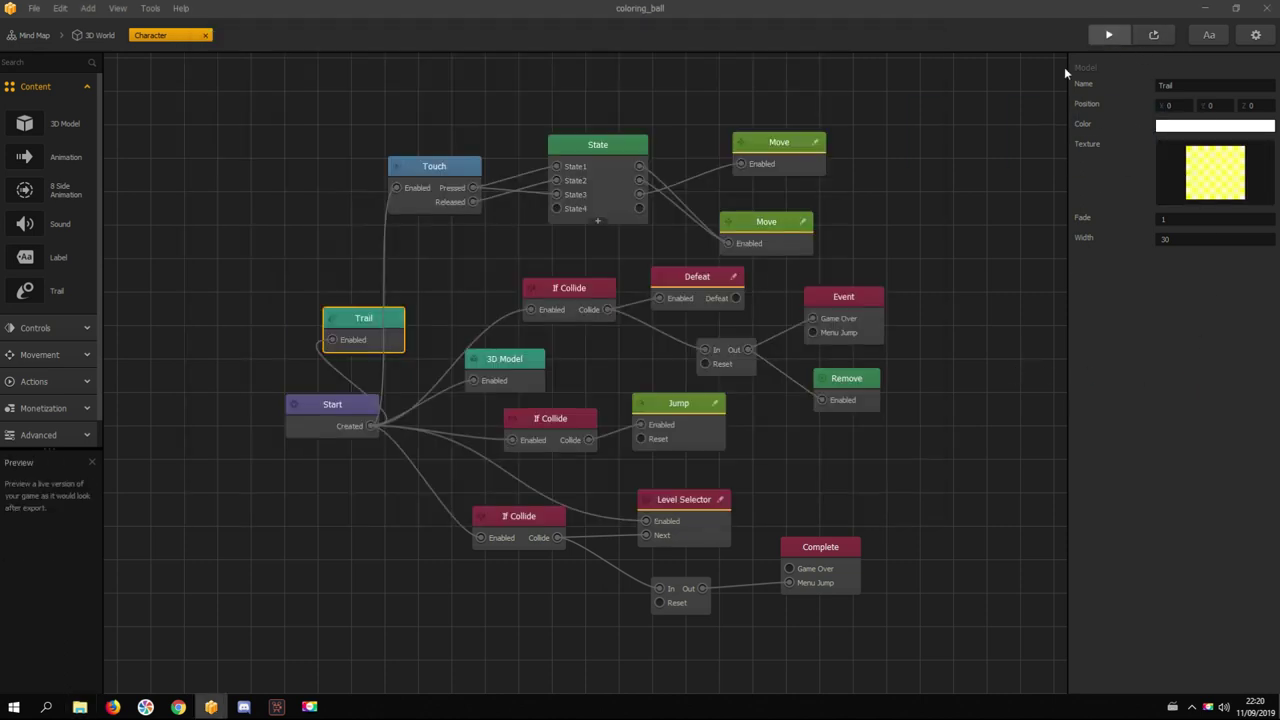
Step: Launch the game preview with Ctrl+P and tap to colour the first two blocks
{"action": "key", "text": "ctrl+p"}
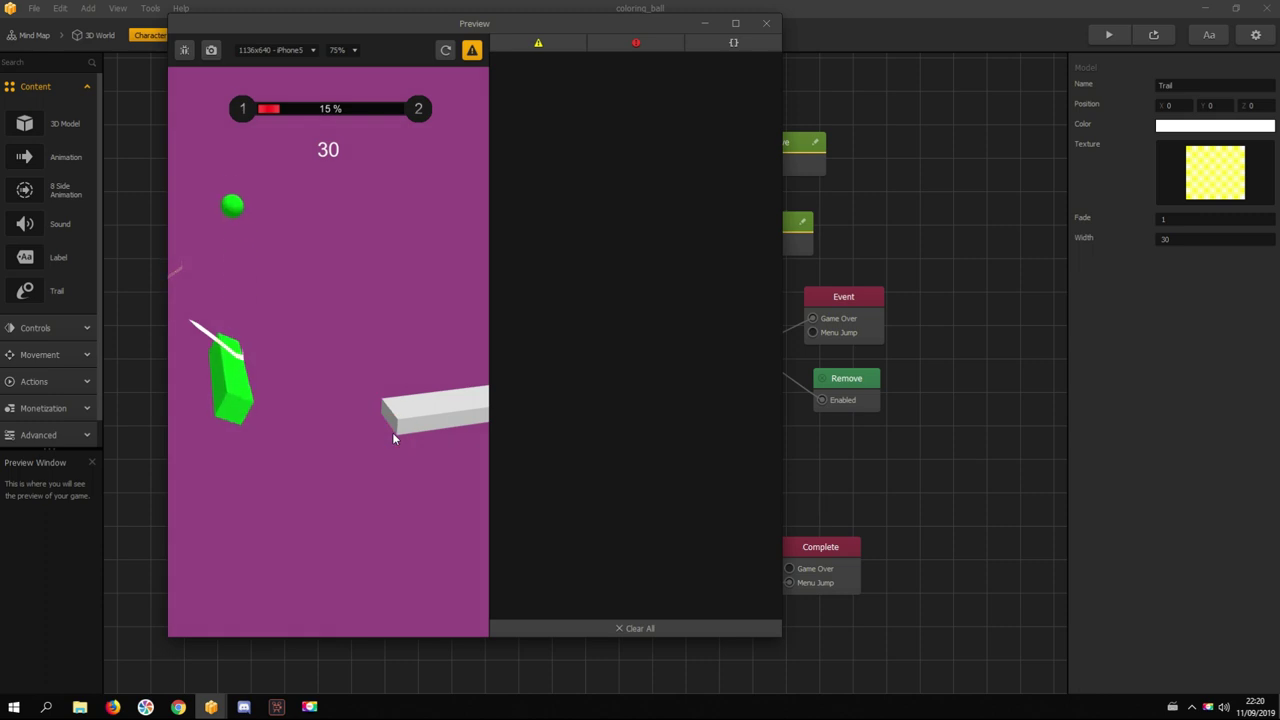
{"action": "left_click", "coordinate": [393, 436]}
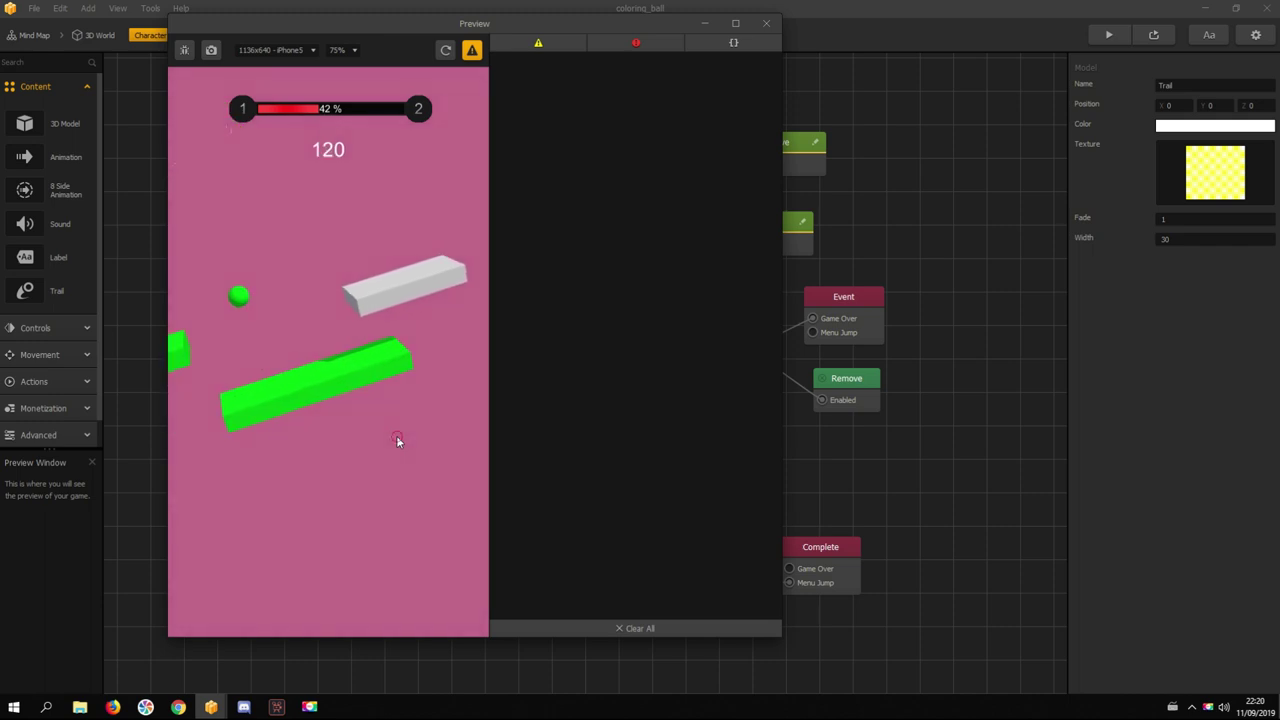
{"action": "left_click", "coordinate": [396, 437]}
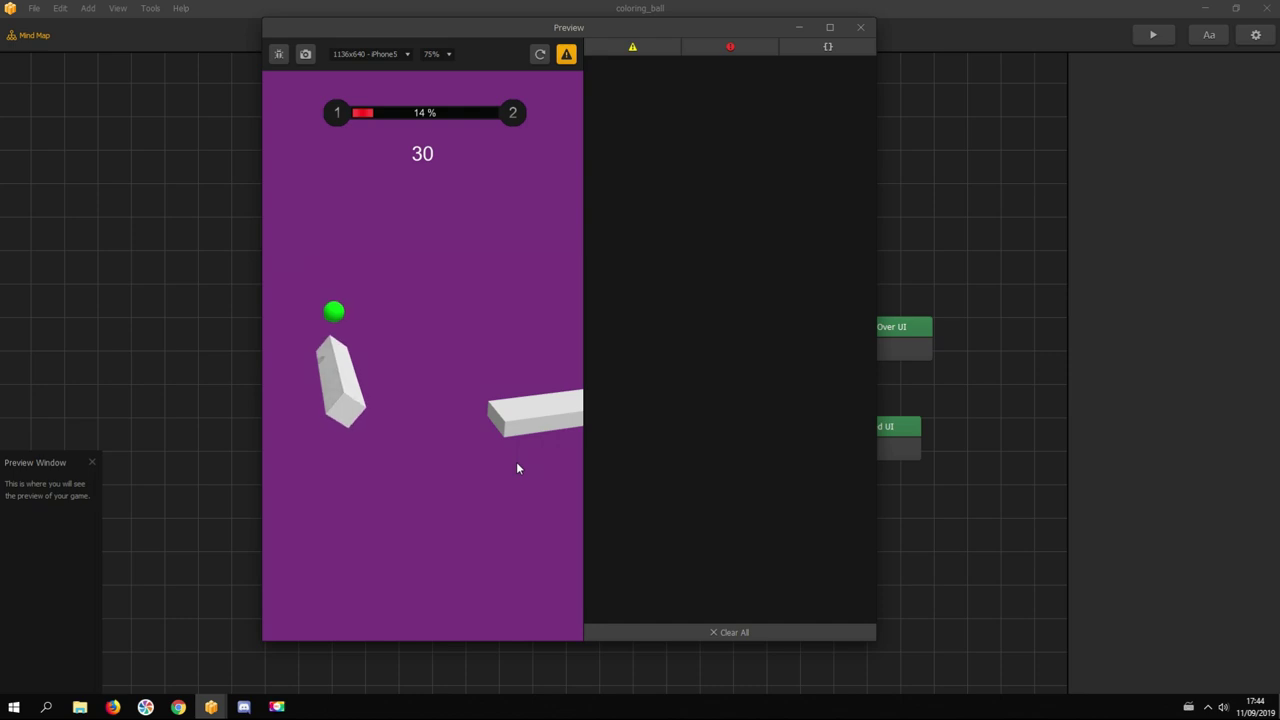
Step: Tap the long block, restart after losing, and colour the next several blocks green
{"action": "left_click", "coordinate": [517, 466]}
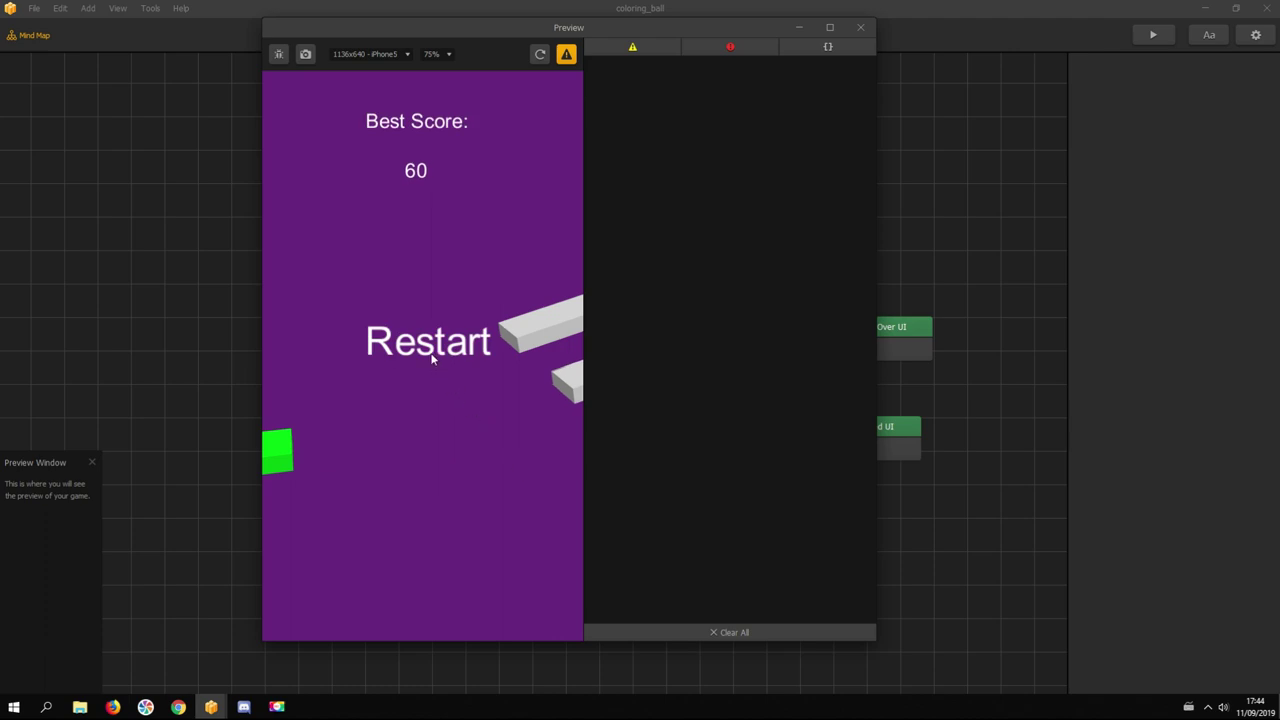
{"action": "left_click", "coordinate": [432, 348]}
{"action": "left_click", "coordinate": [447, 406]}
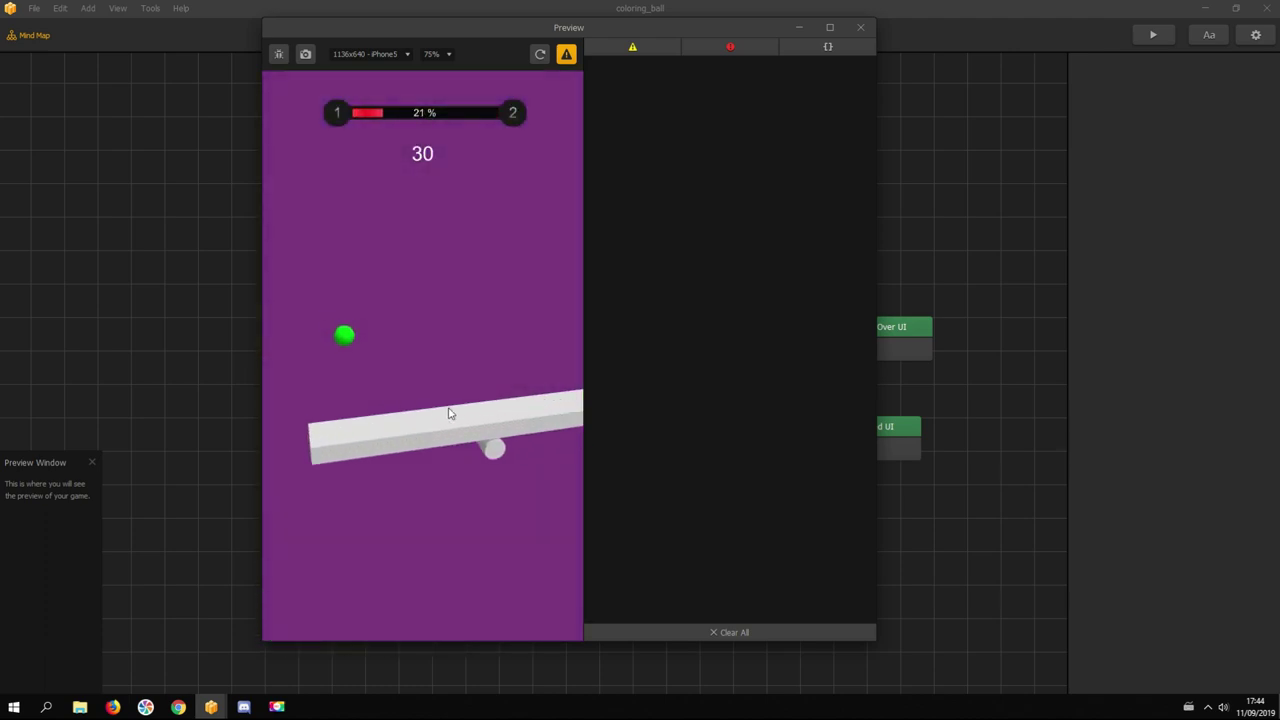
{"action": "left_click", "coordinate": [449, 412]}
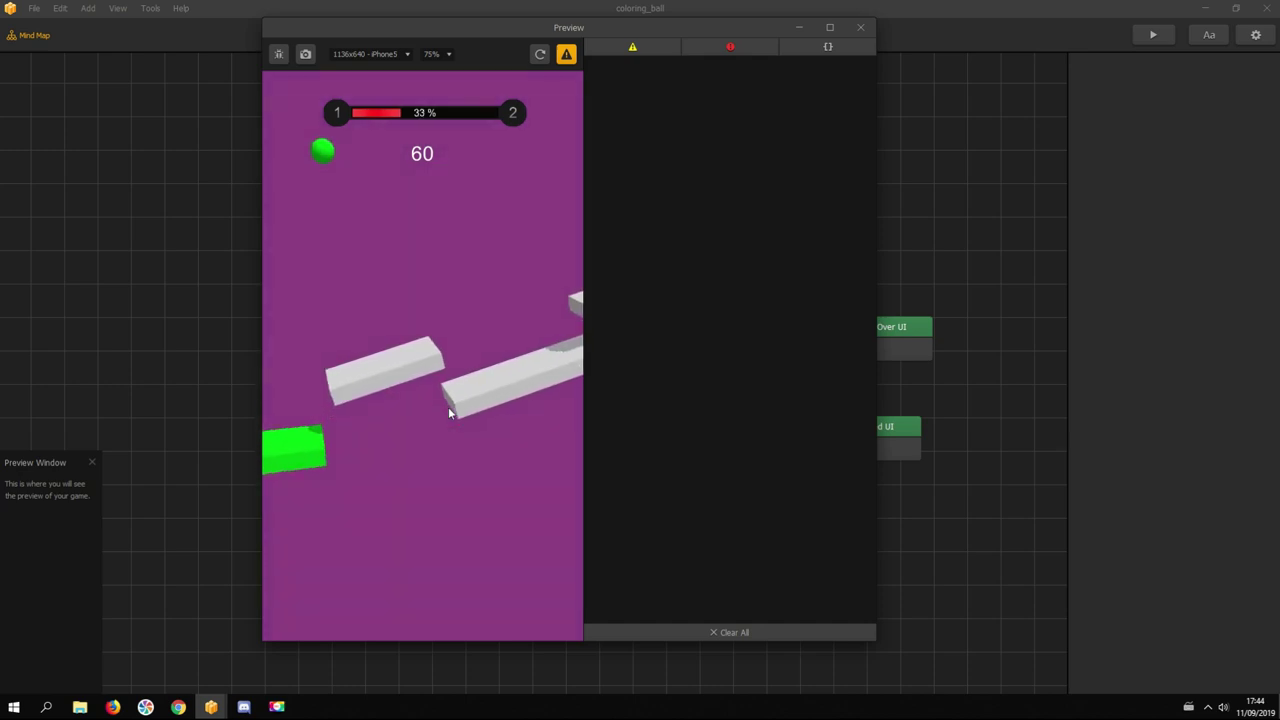
{"action": "left_click", "coordinate": [449, 412]}
{"action": "left_click", "coordinate": [449, 412]}
{"action": "left_click", "coordinate": [449, 412]}
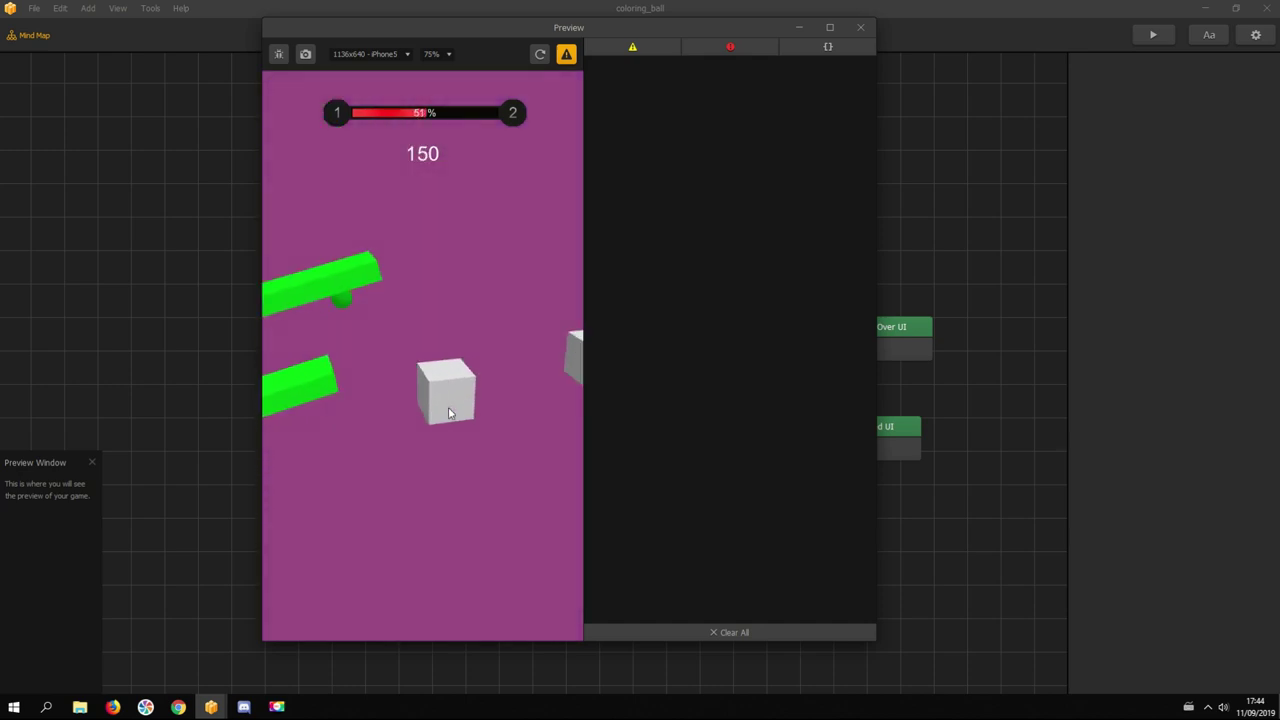
{"action": "left_click", "coordinate": [449, 412]}
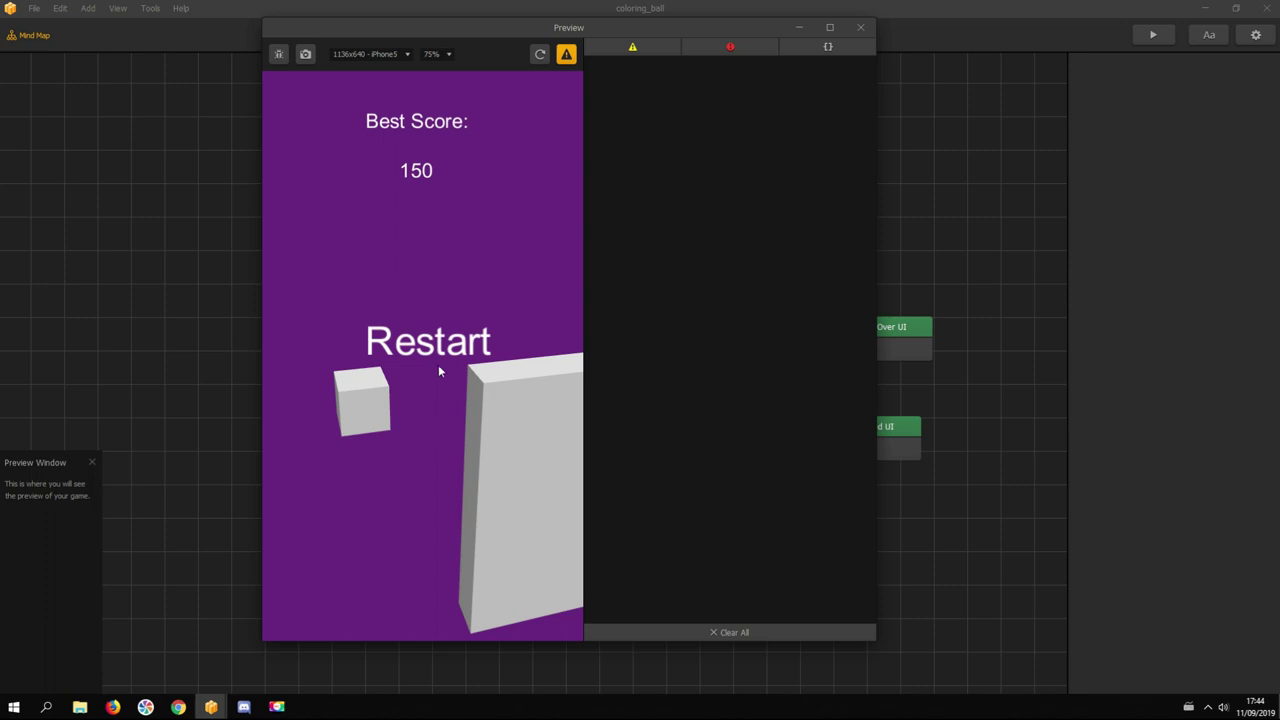
Step: Restart again and colour every block green until progress reaches 100% with score 240
{"action": "left_click", "coordinate": [438, 358]}
{"action": "left_click", "coordinate": [448, 385]}
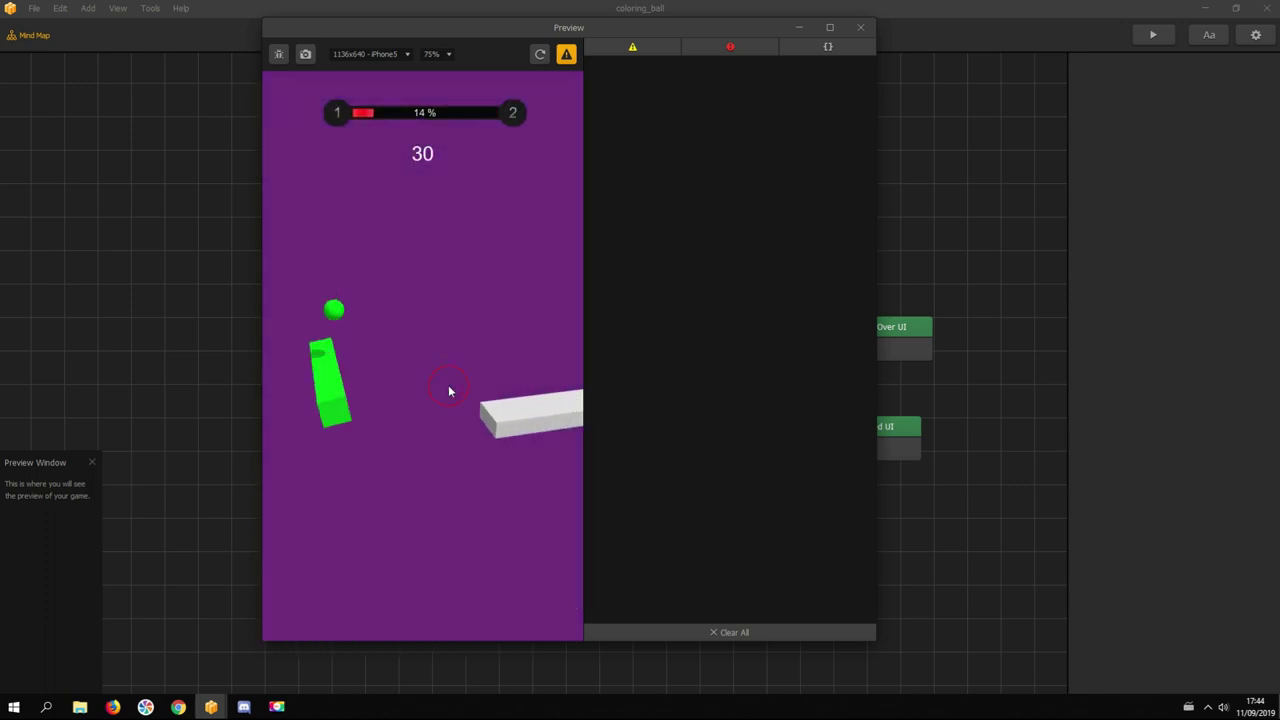
{"action": "left_click", "coordinate": [448, 385]}
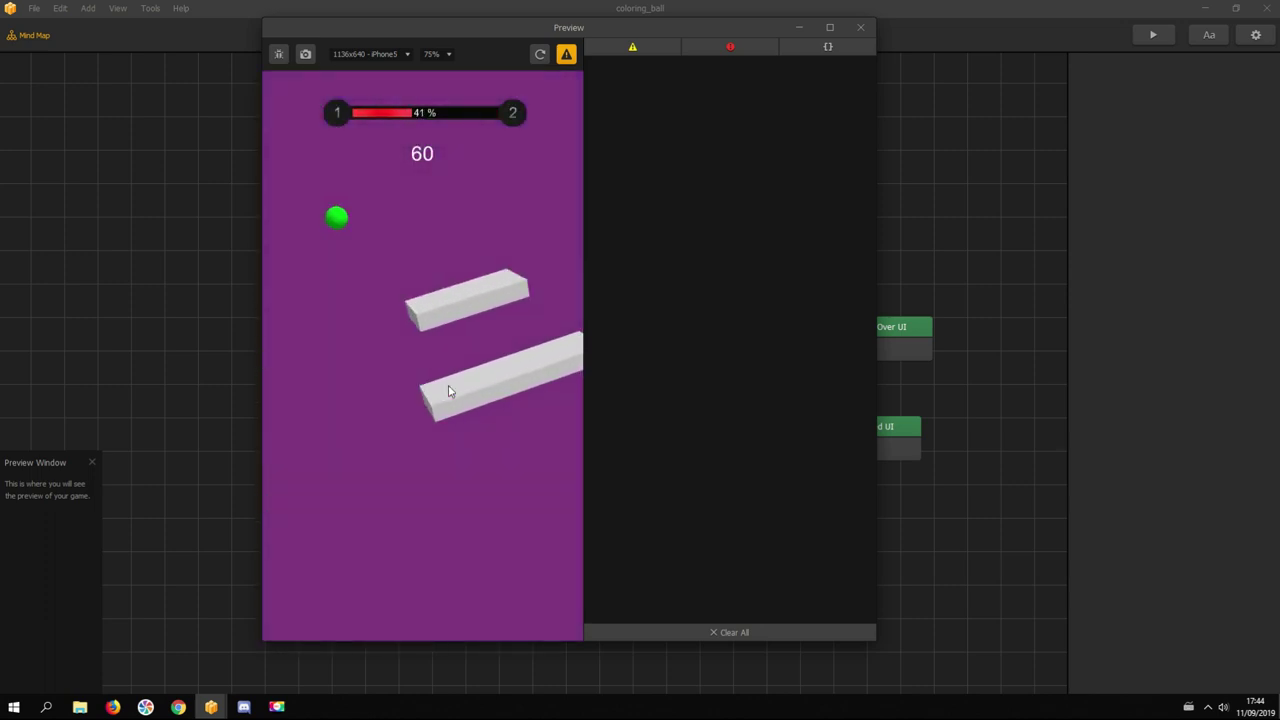
{"action": "left_click", "coordinate": [448, 385]}
{"action": "left_click", "coordinate": [449, 388]}
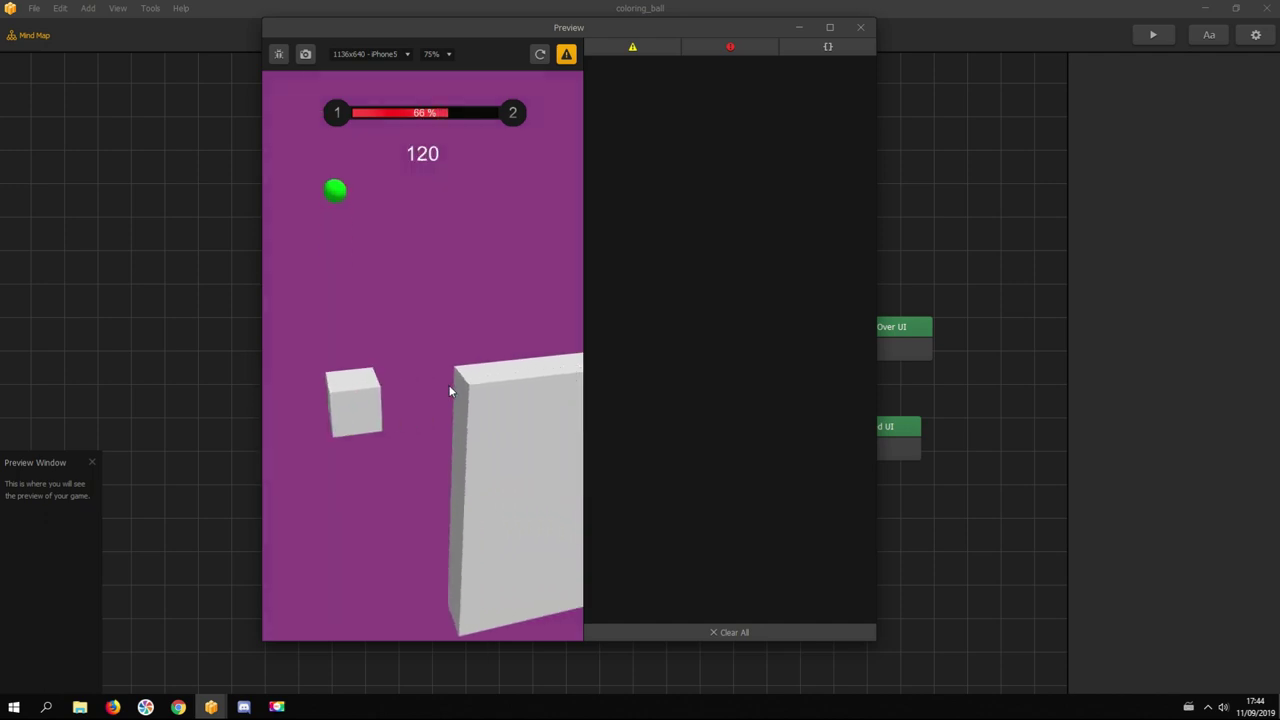
{"action": "left_click", "coordinate": [449, 388]}
{"action": "left_click", "coordinate": [449, 388]}
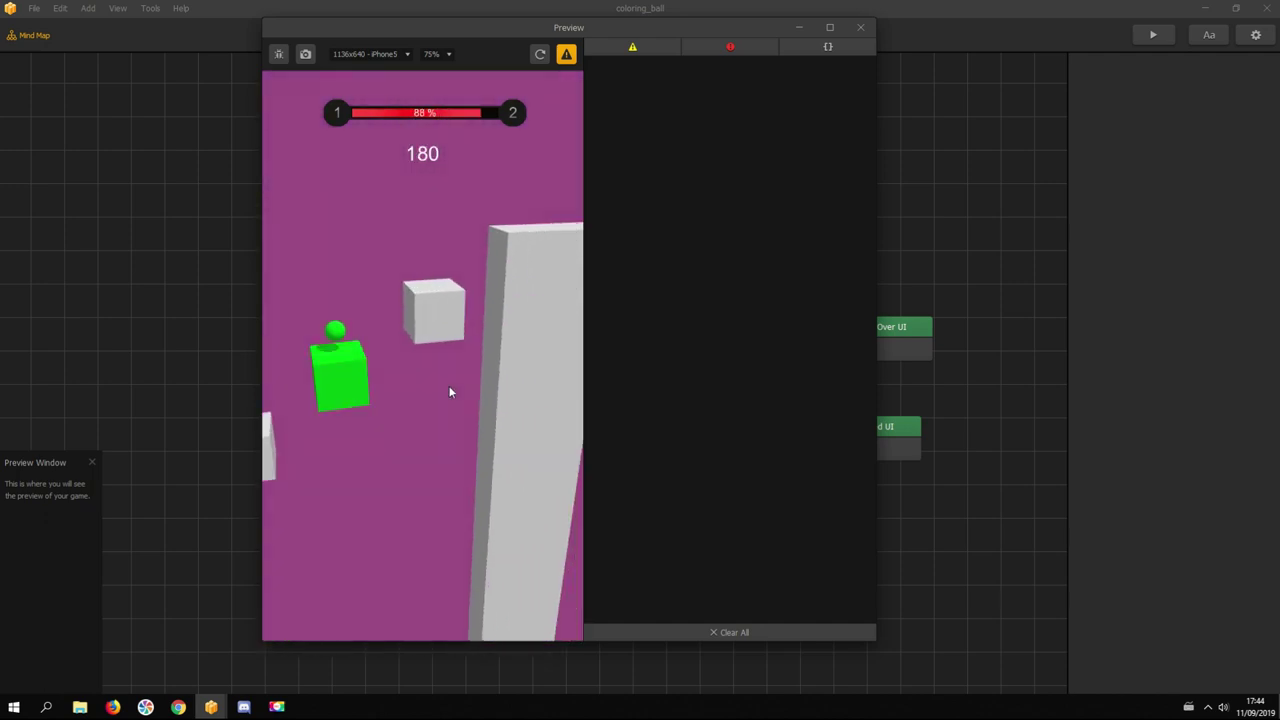
{"action": "left_click", "coordinate": [449, 388]}
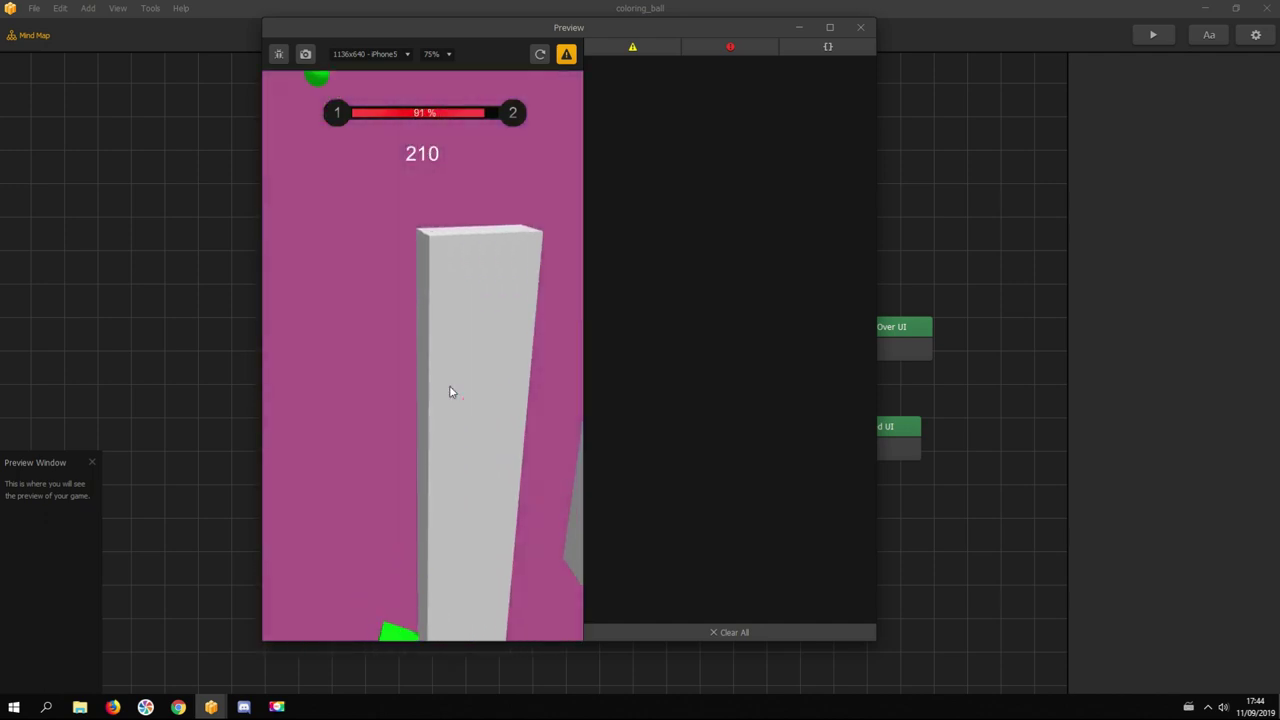
{"action": "left_click", "coordinate": [449, 388]}
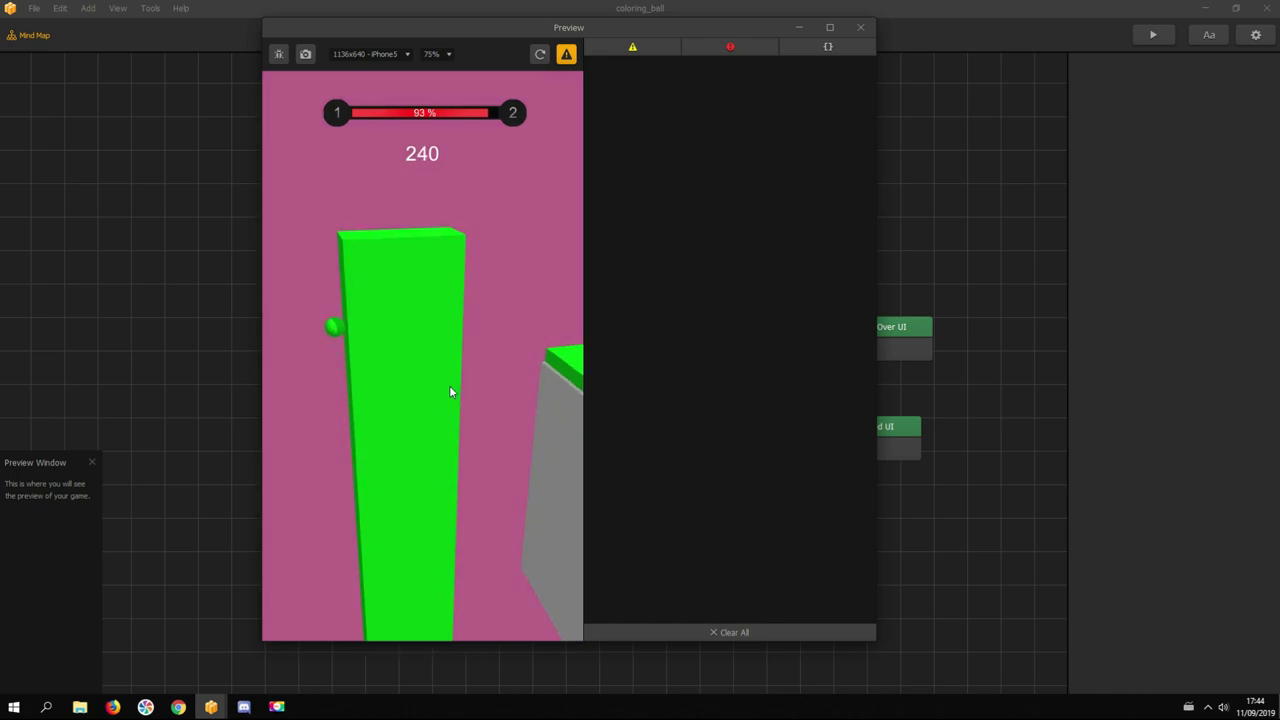
{"action": "left_click", "coordinate": [449, 386]}
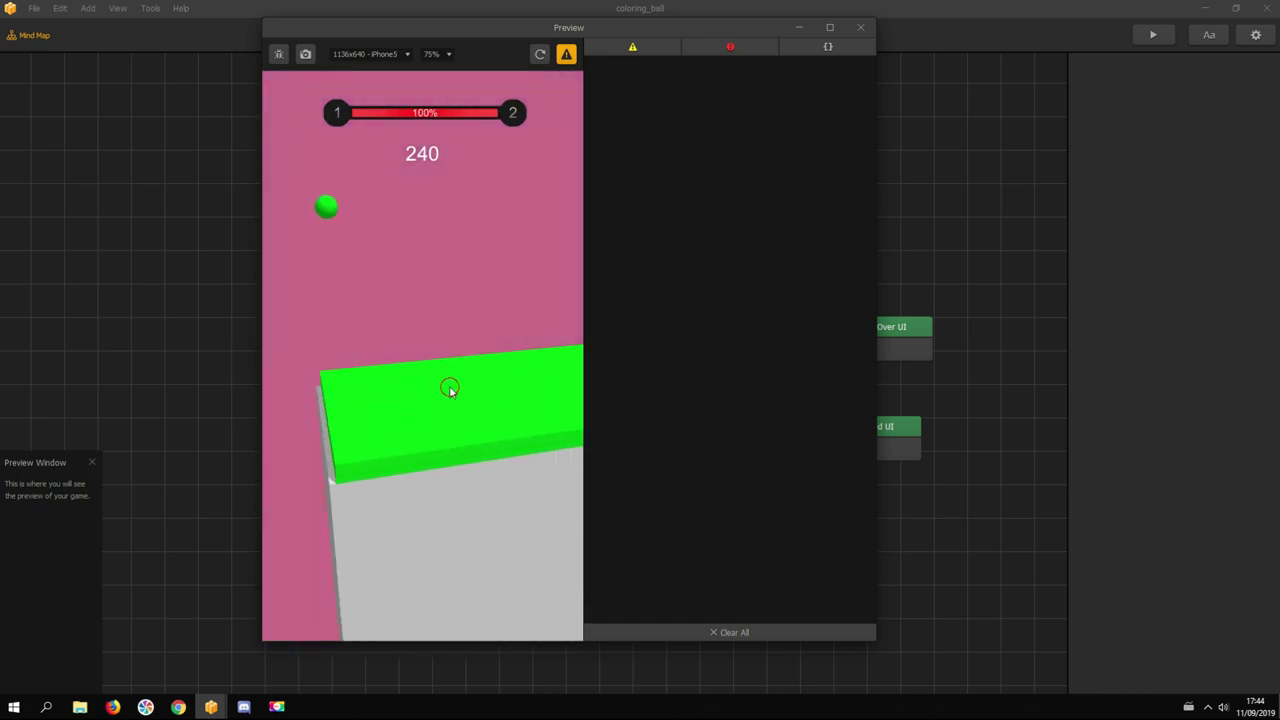